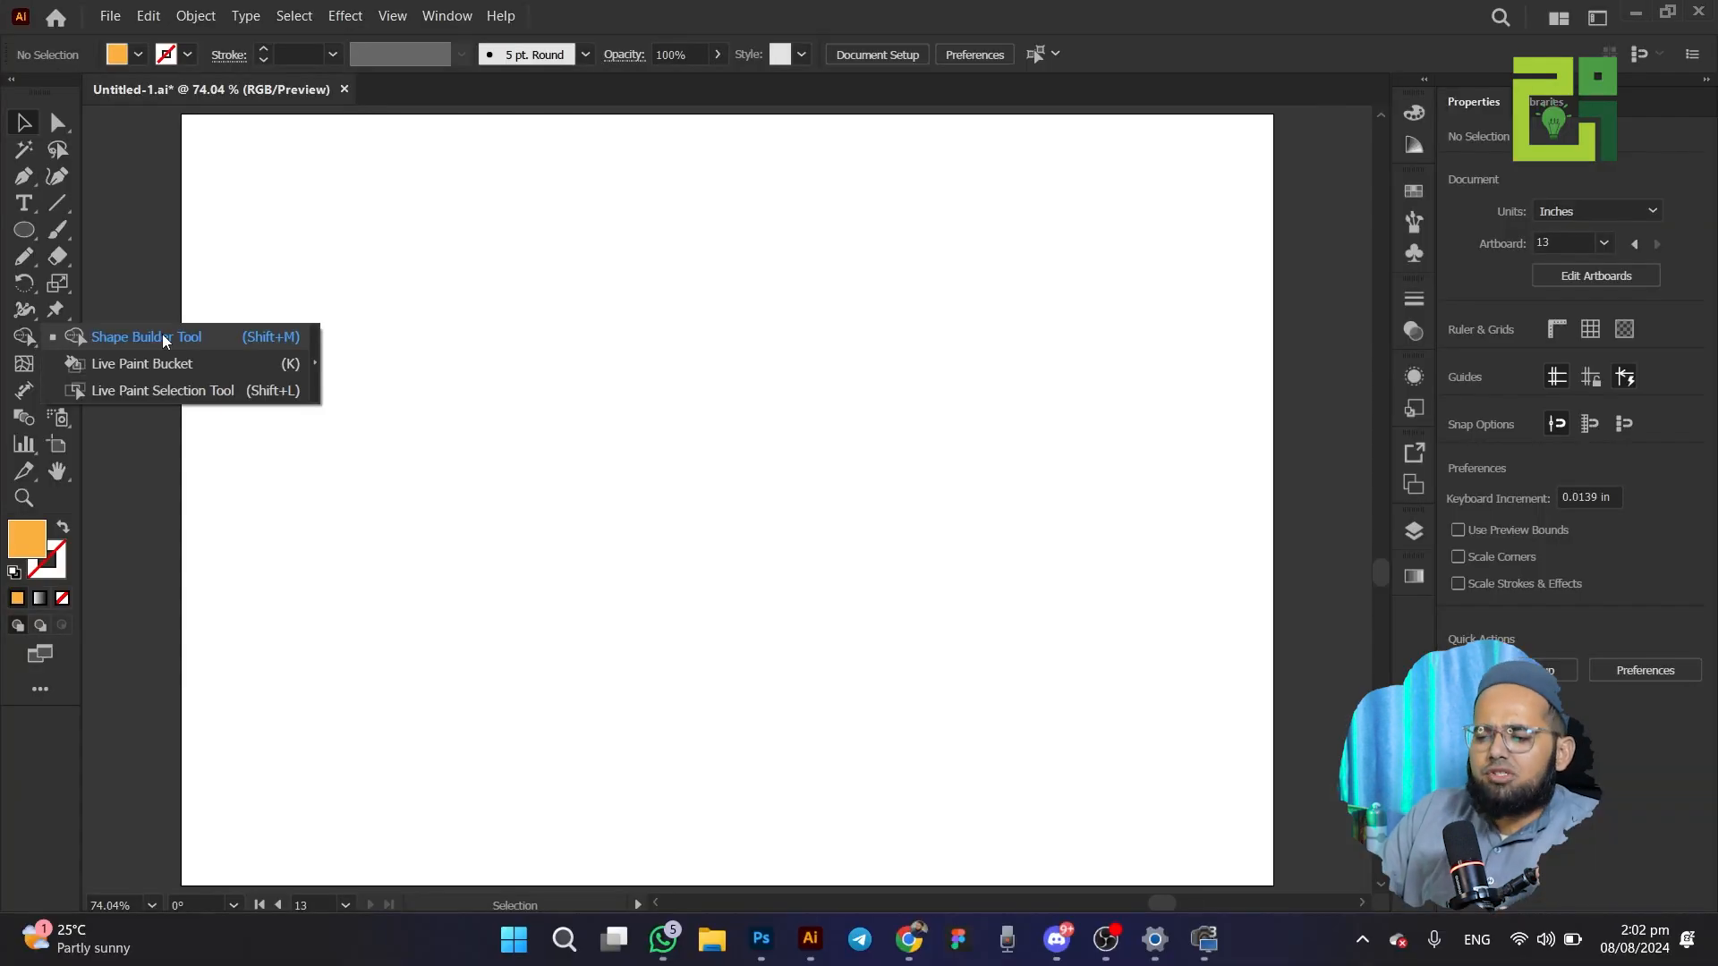
# Draw an orange circle about 4.27 in wide near the middle of the artboard with the Ellipse tool
pyautogui.click(163, 334)
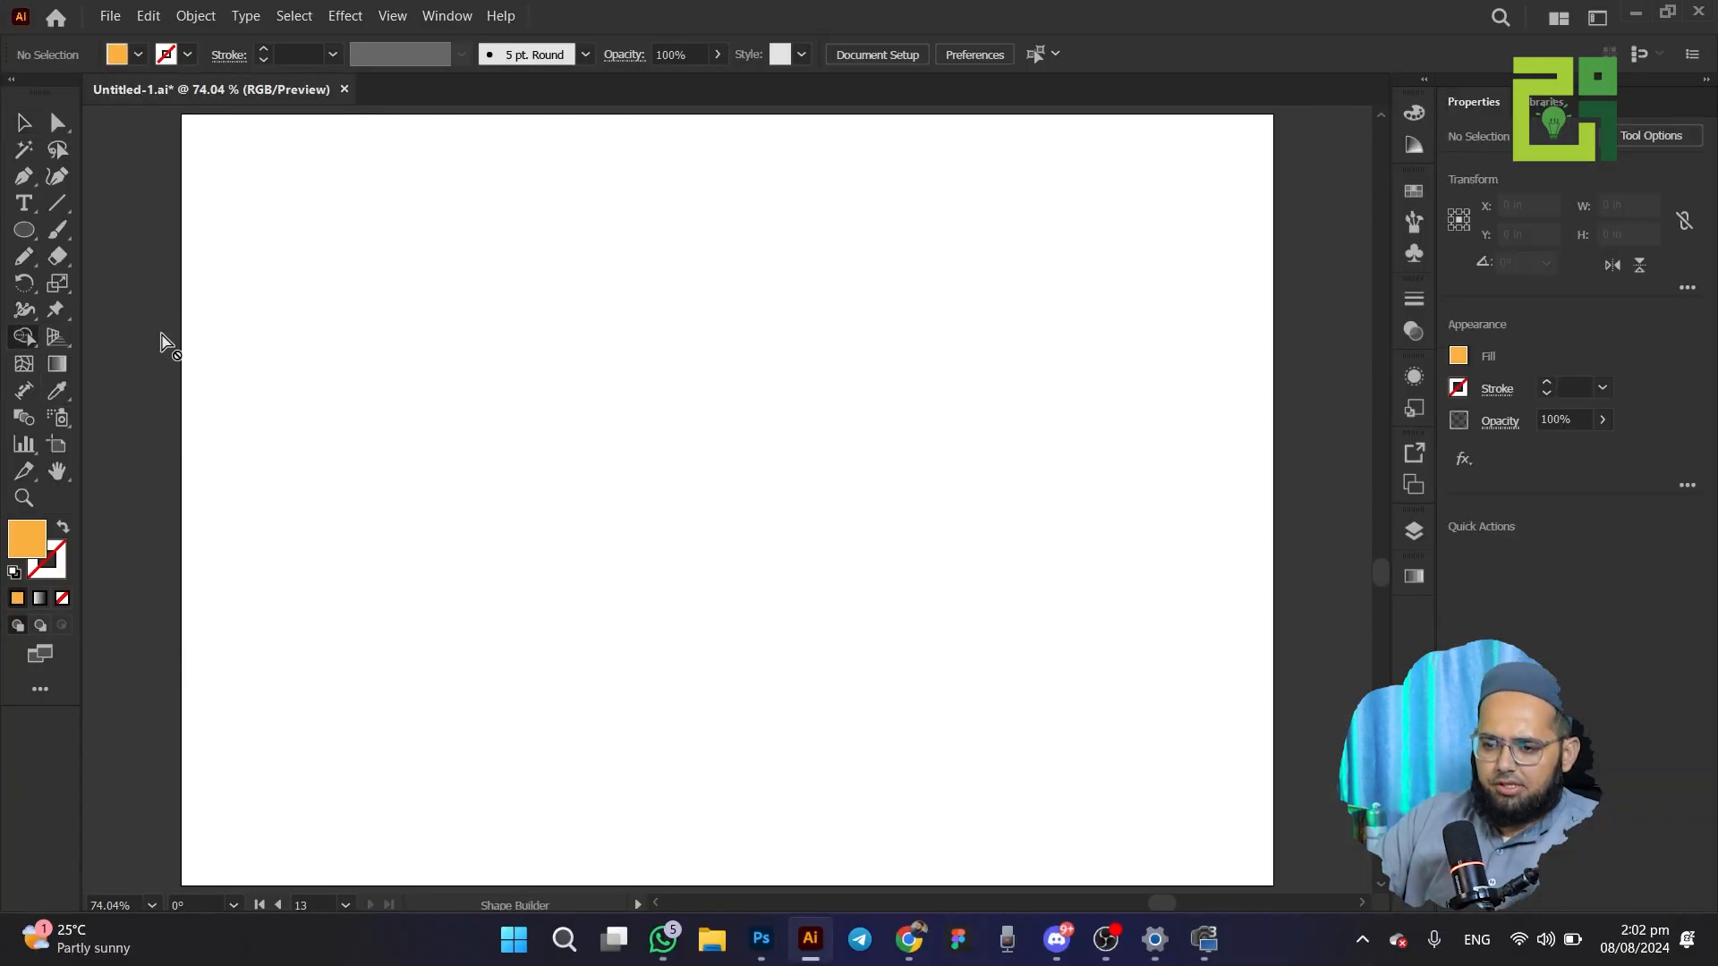
pyautogui.click(20, 235)
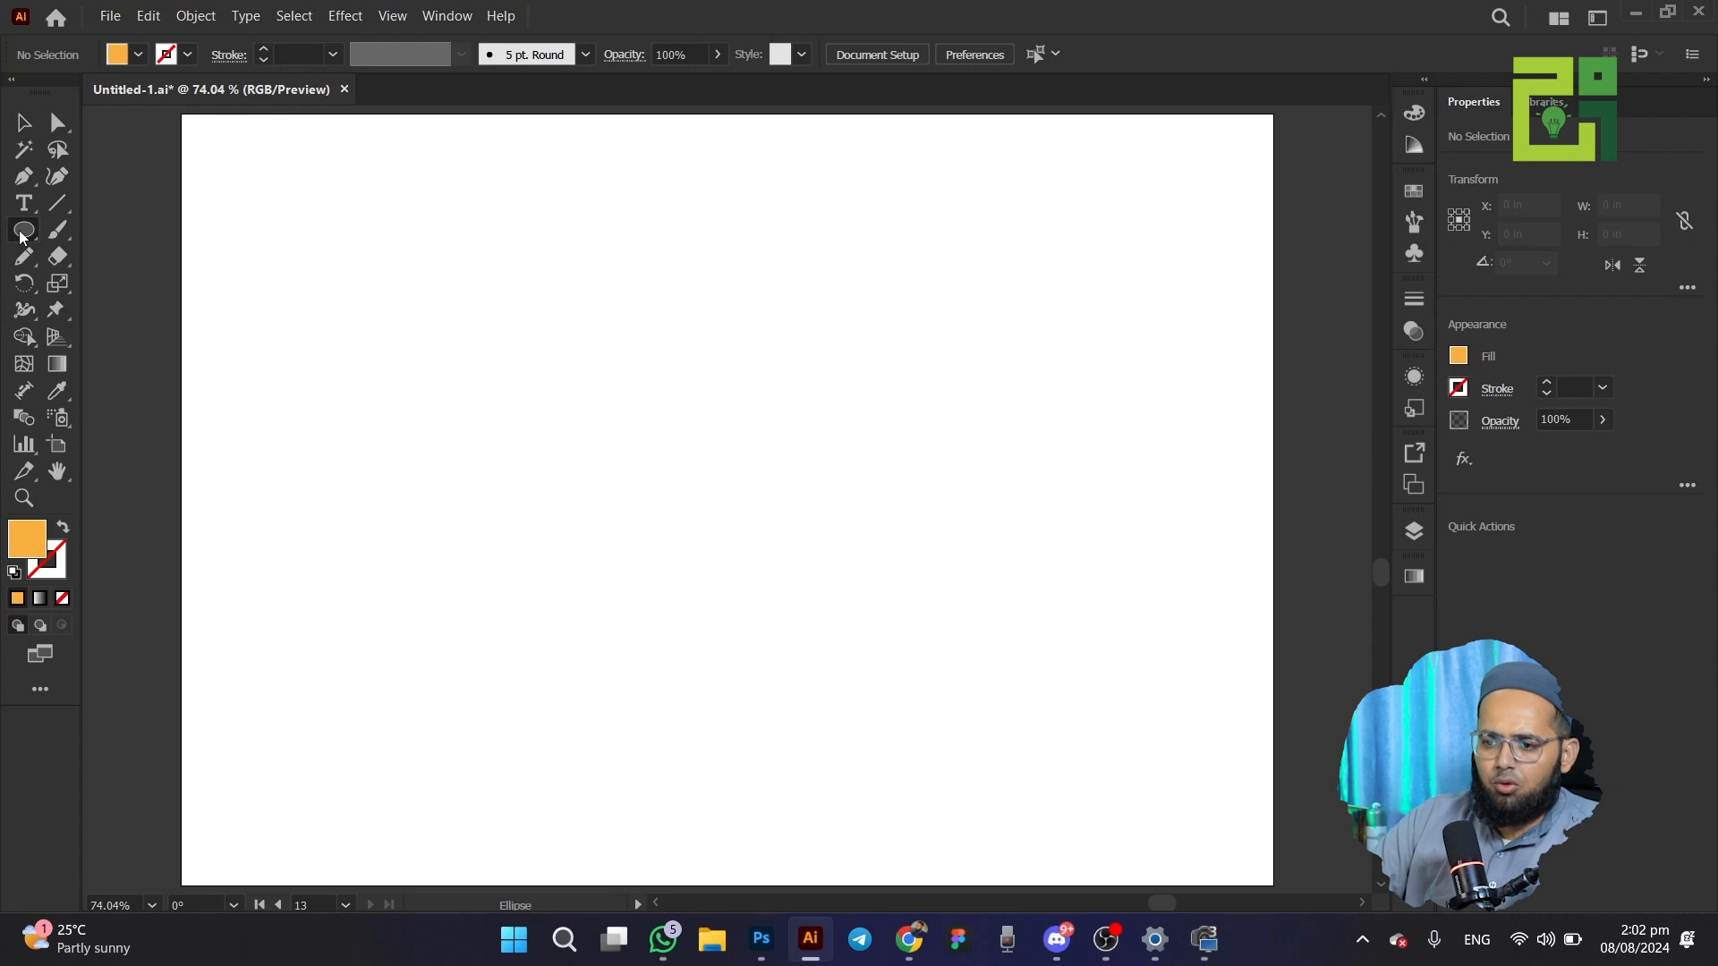
pyautogui.click(20, 234)
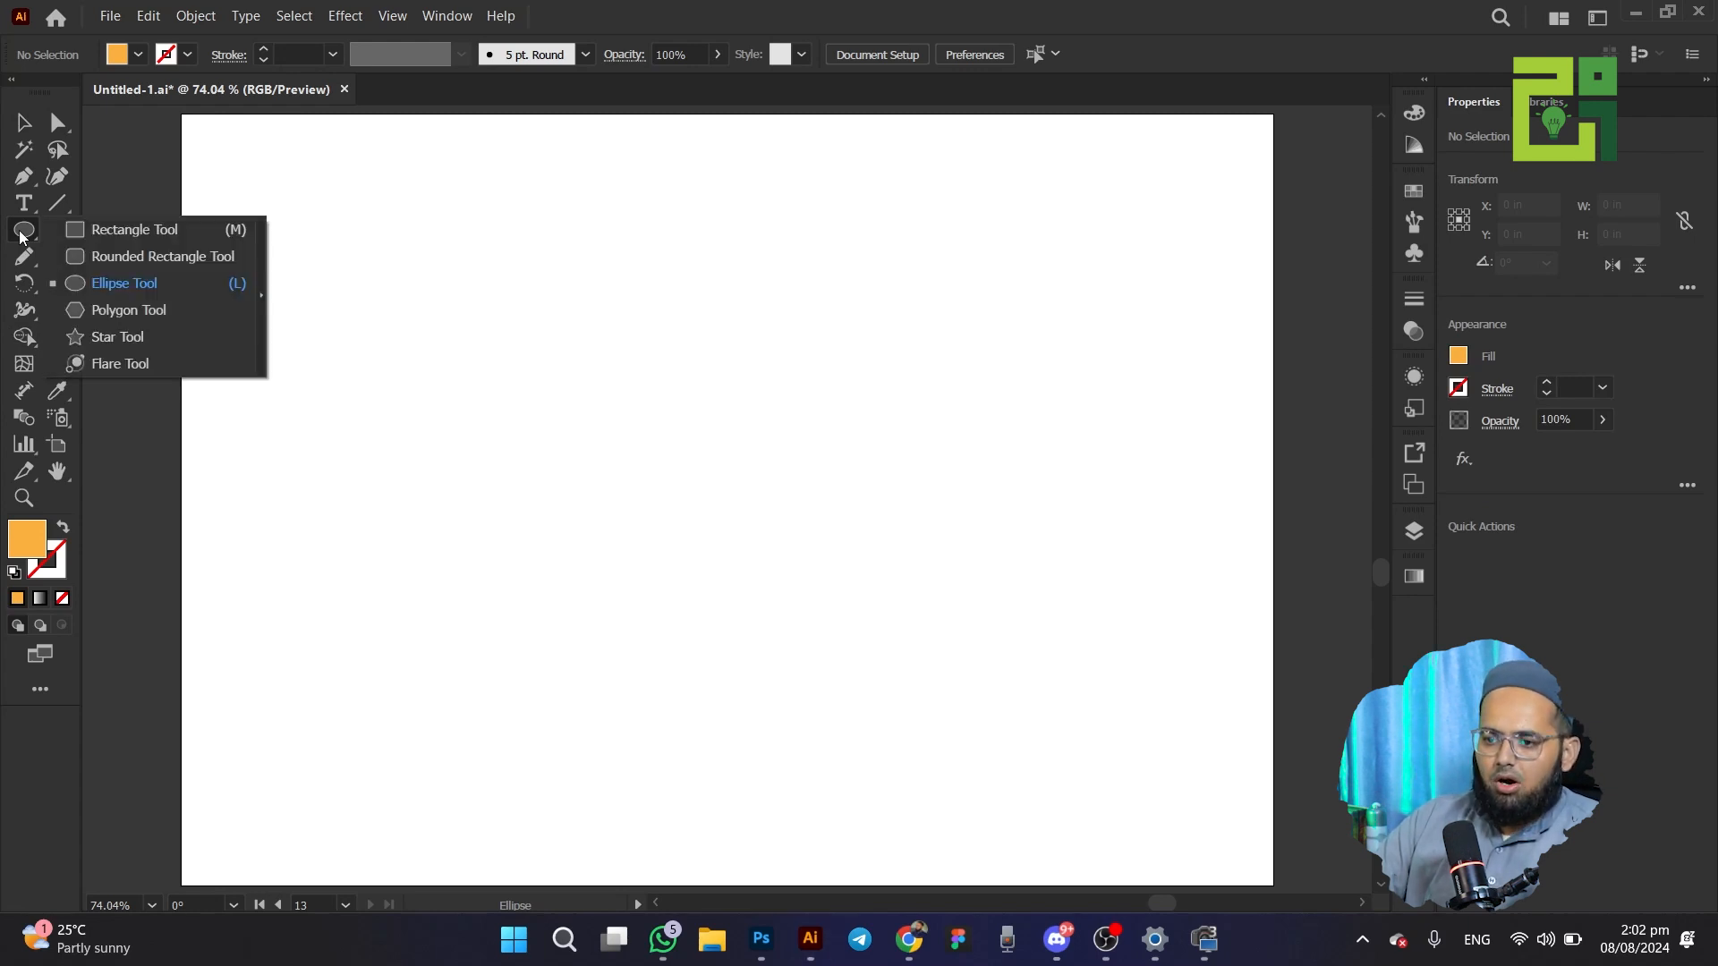
pyautogui.click(126, 281)
pyautogui.moveTo(442, 331); pyautogui.dragTo(839, 530)
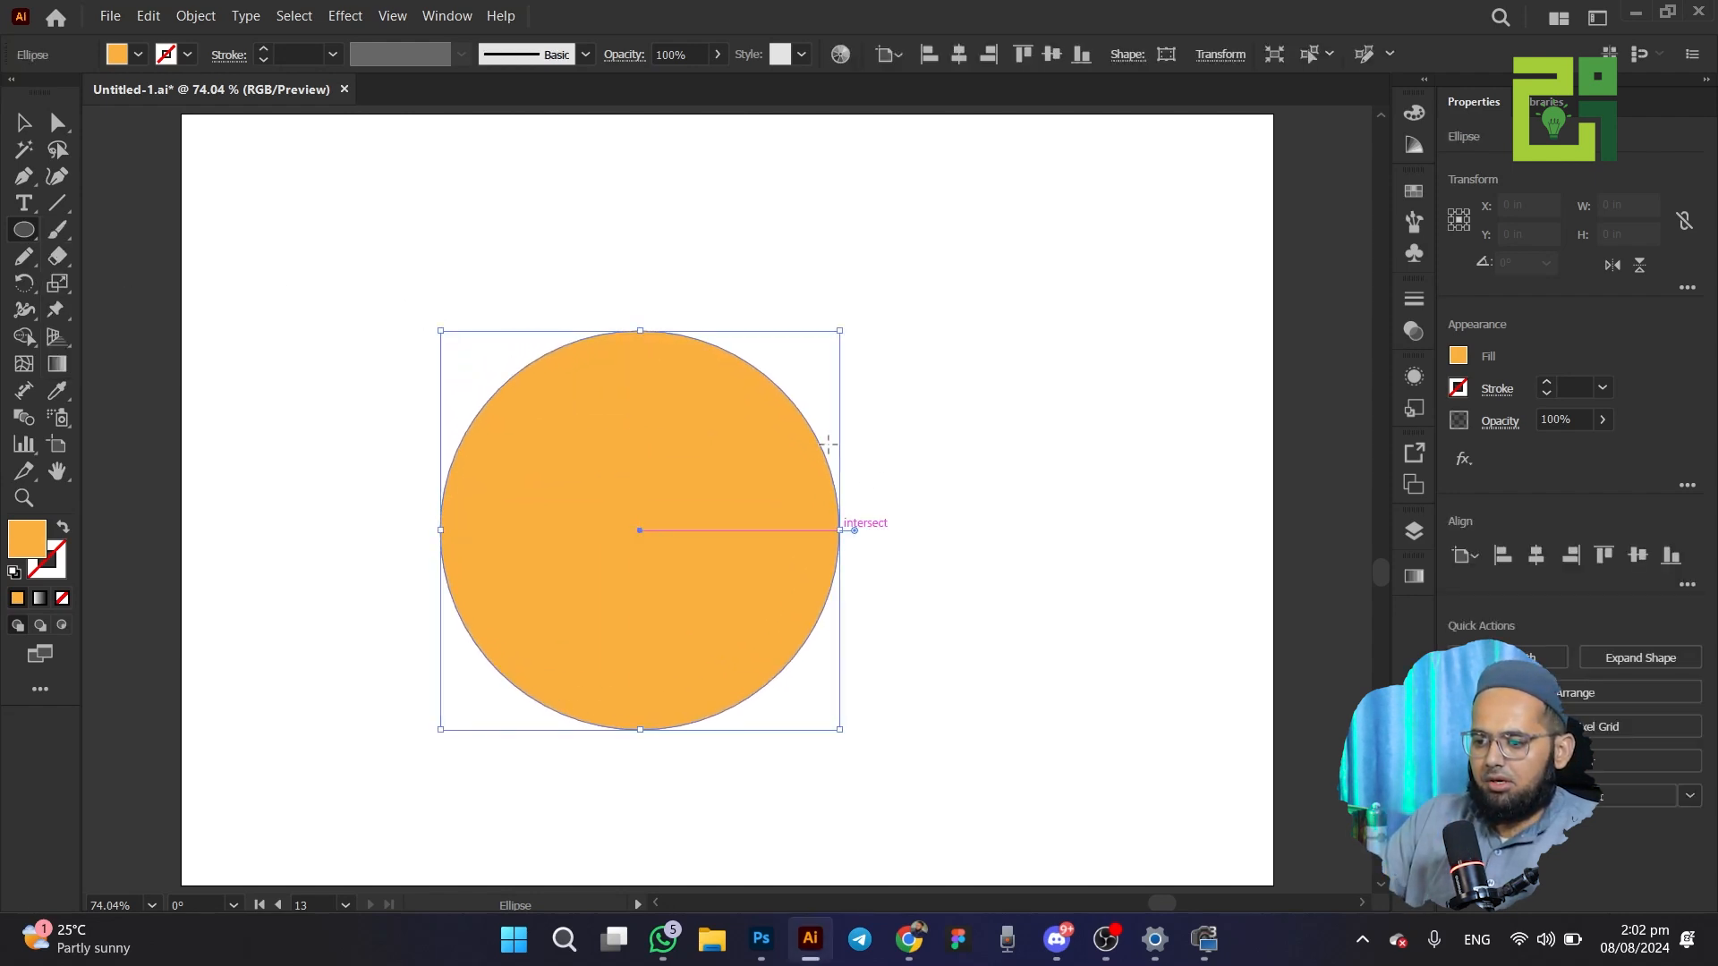
# Move the circle up and to the left, and scale it down proportionally to about 3.08 in wide
pyautogui.click(27, 125)
pyautogui.moveTo(633, 545); pyautogui.dragTo(565, 468)
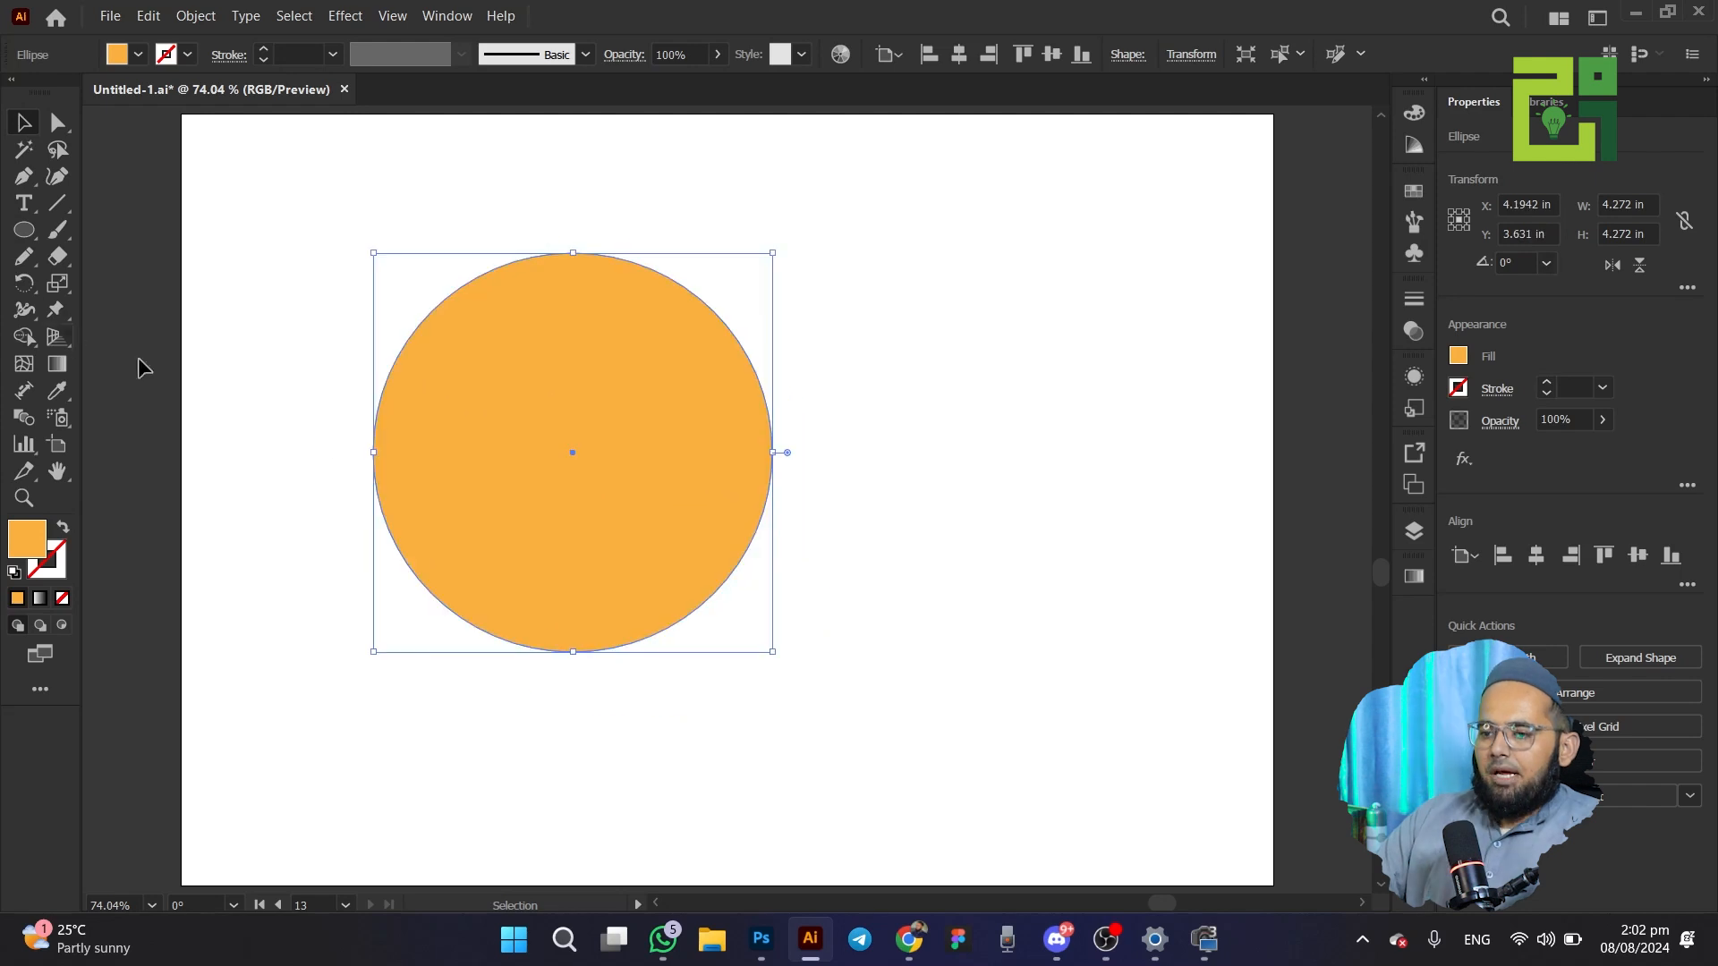
pyautogui.moveTo(372, 454); pyautogui.dragTo(442, 496)
pyautogui.click(20, 286)
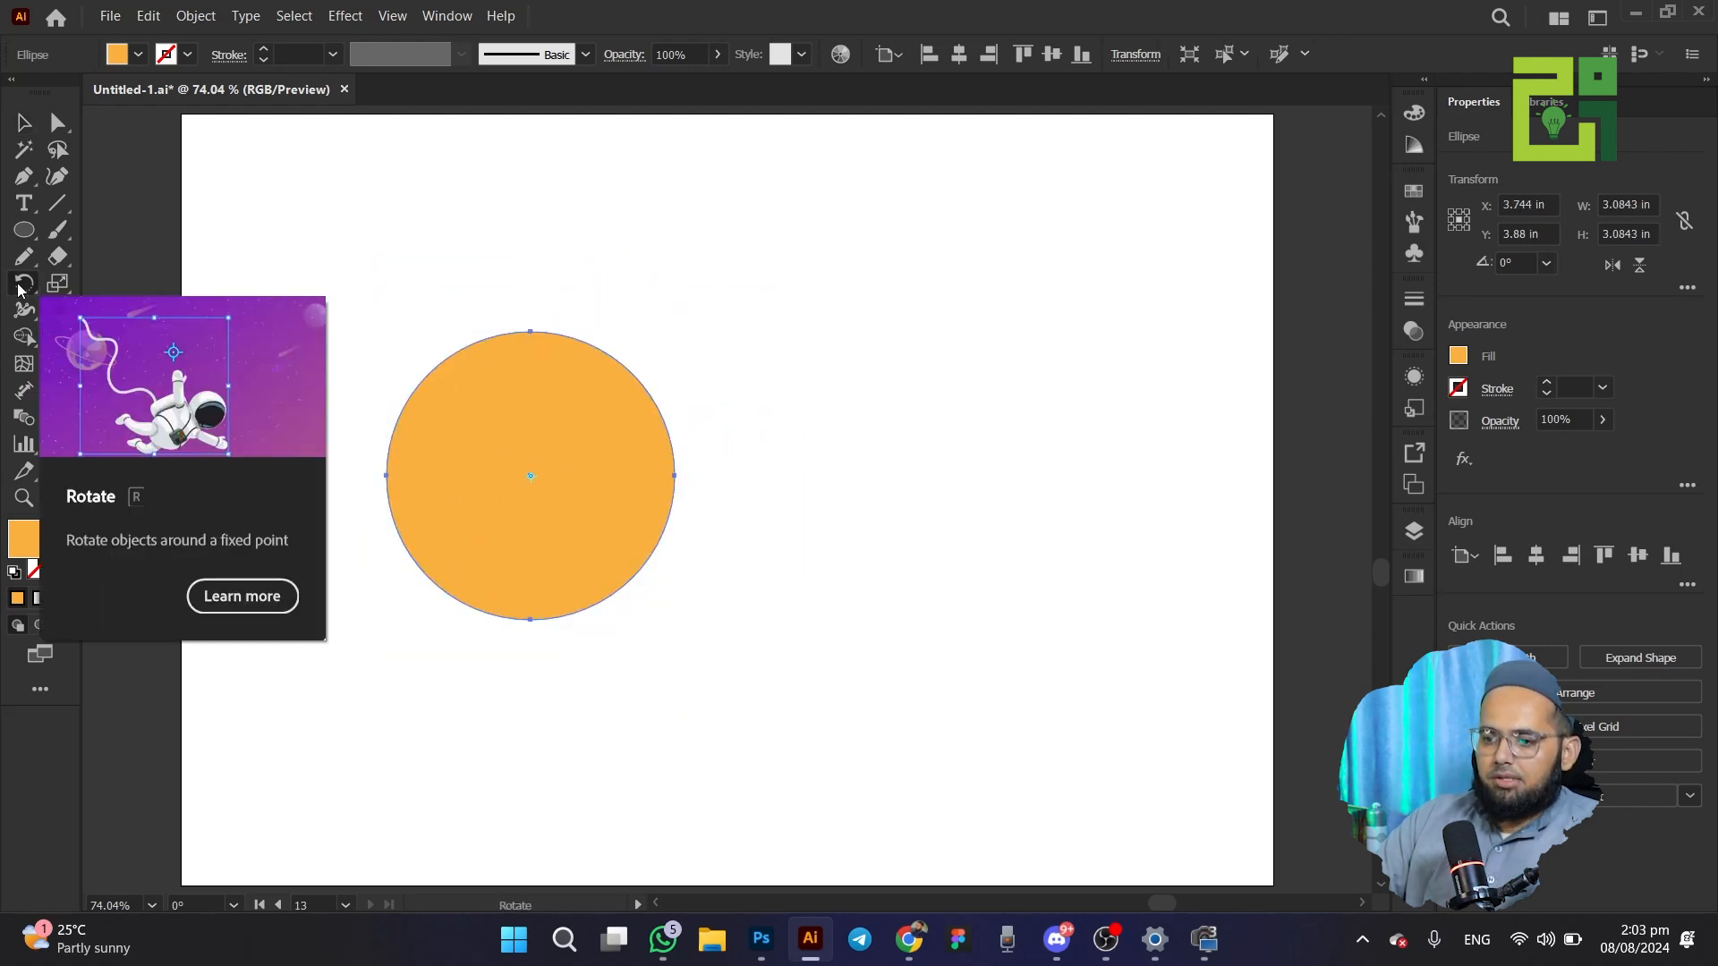
pyautogui.click(598, 394)
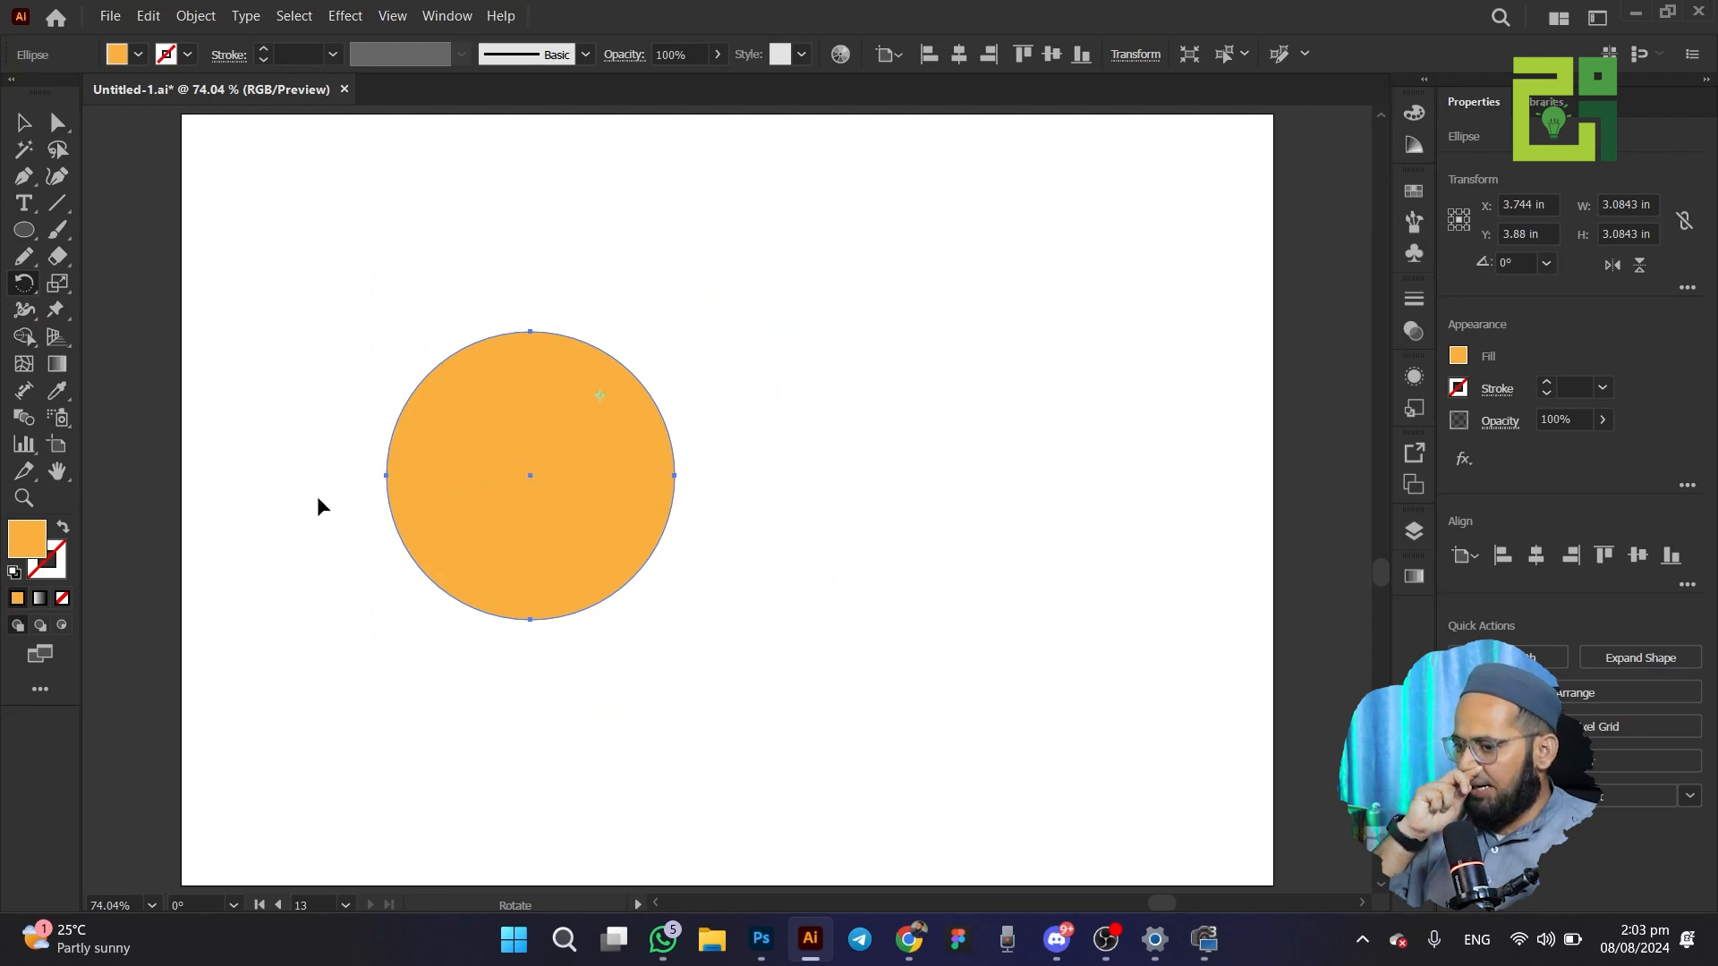
pyautogui.moveTo(411, 444); pyautogui.dragTo(537, 501)
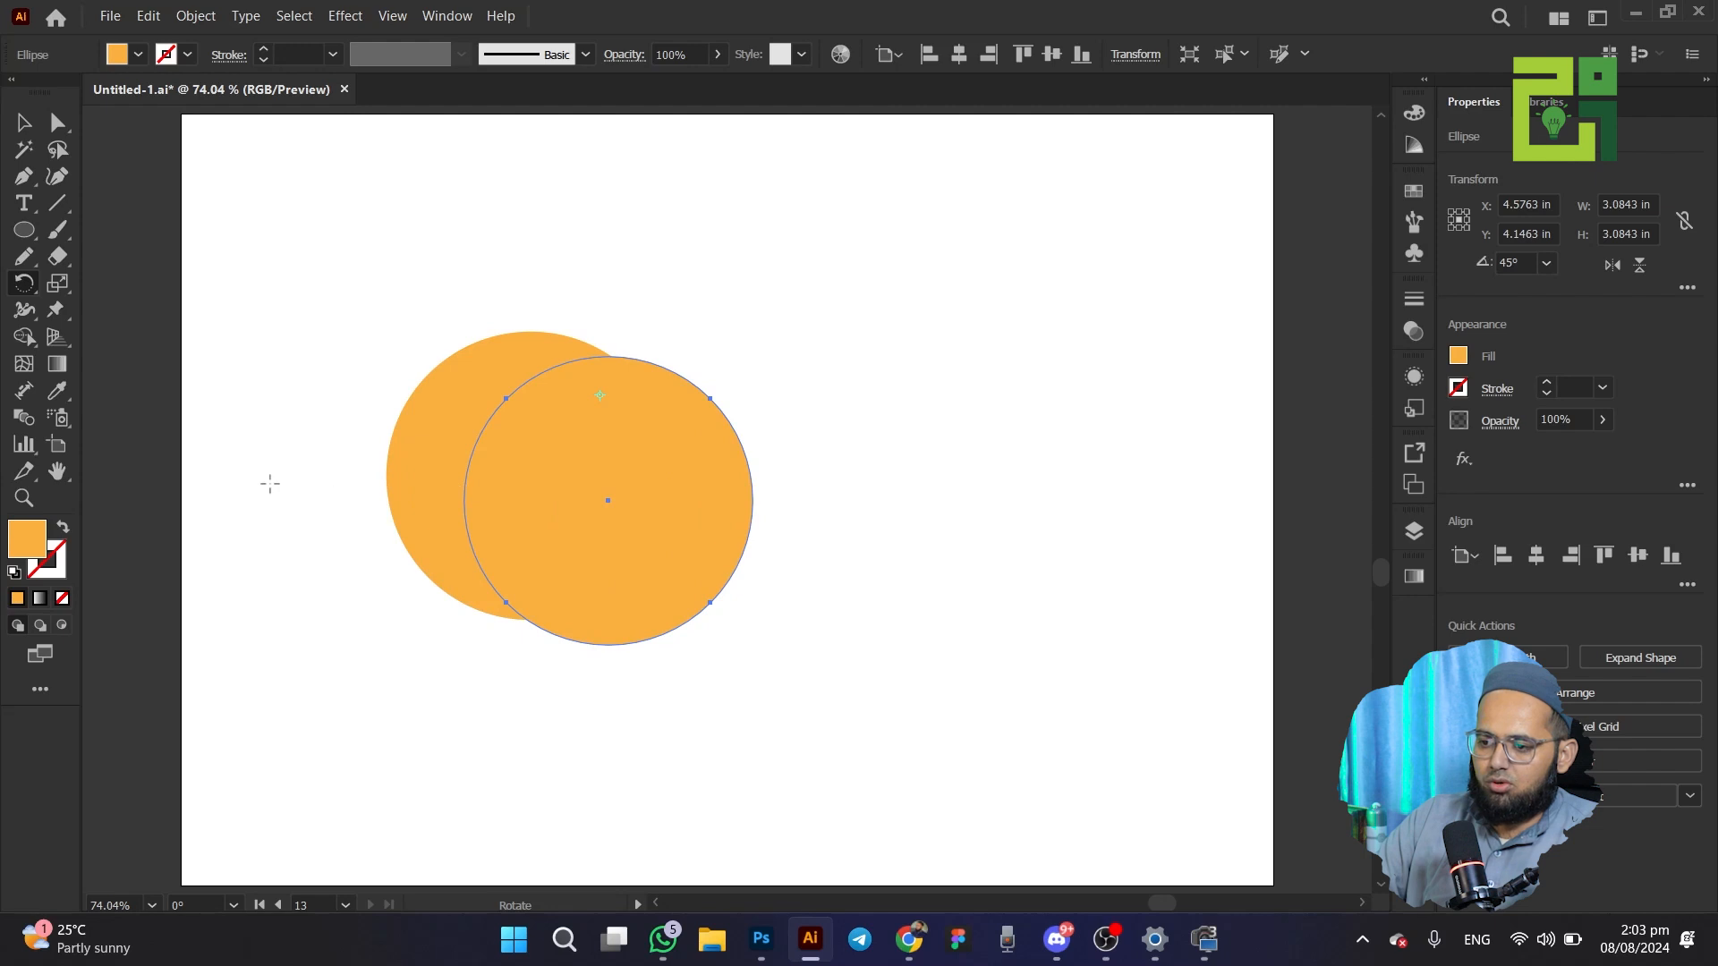
pyautogui.click(26, 133)
pyautogui.press('Delete')
# Select the remaining circle and give it a 3 pt black stroke
pyautogui.moveTo(349, 288); pyautogui.dragTo(638, 523)
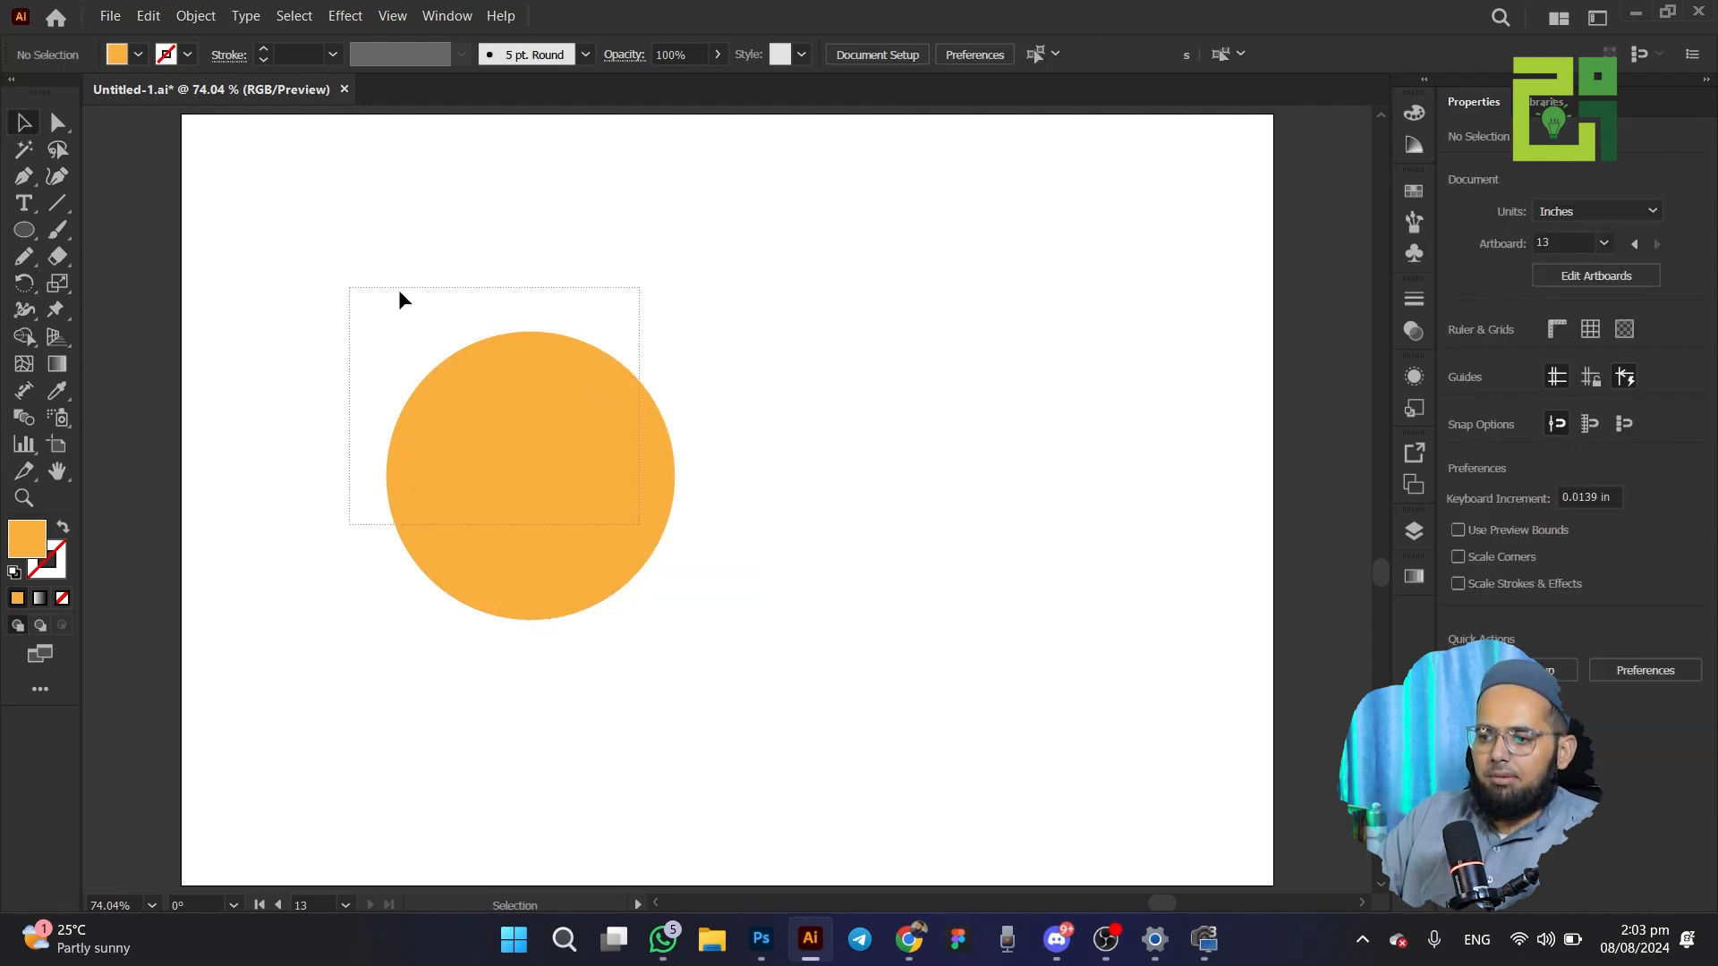
pyautogui.click(262, 52)
pyautogui.click(262, 52)
pyautogui.click(262, 52)
pyautogui.click(262, 52)
pyautogui.click(262, 52)
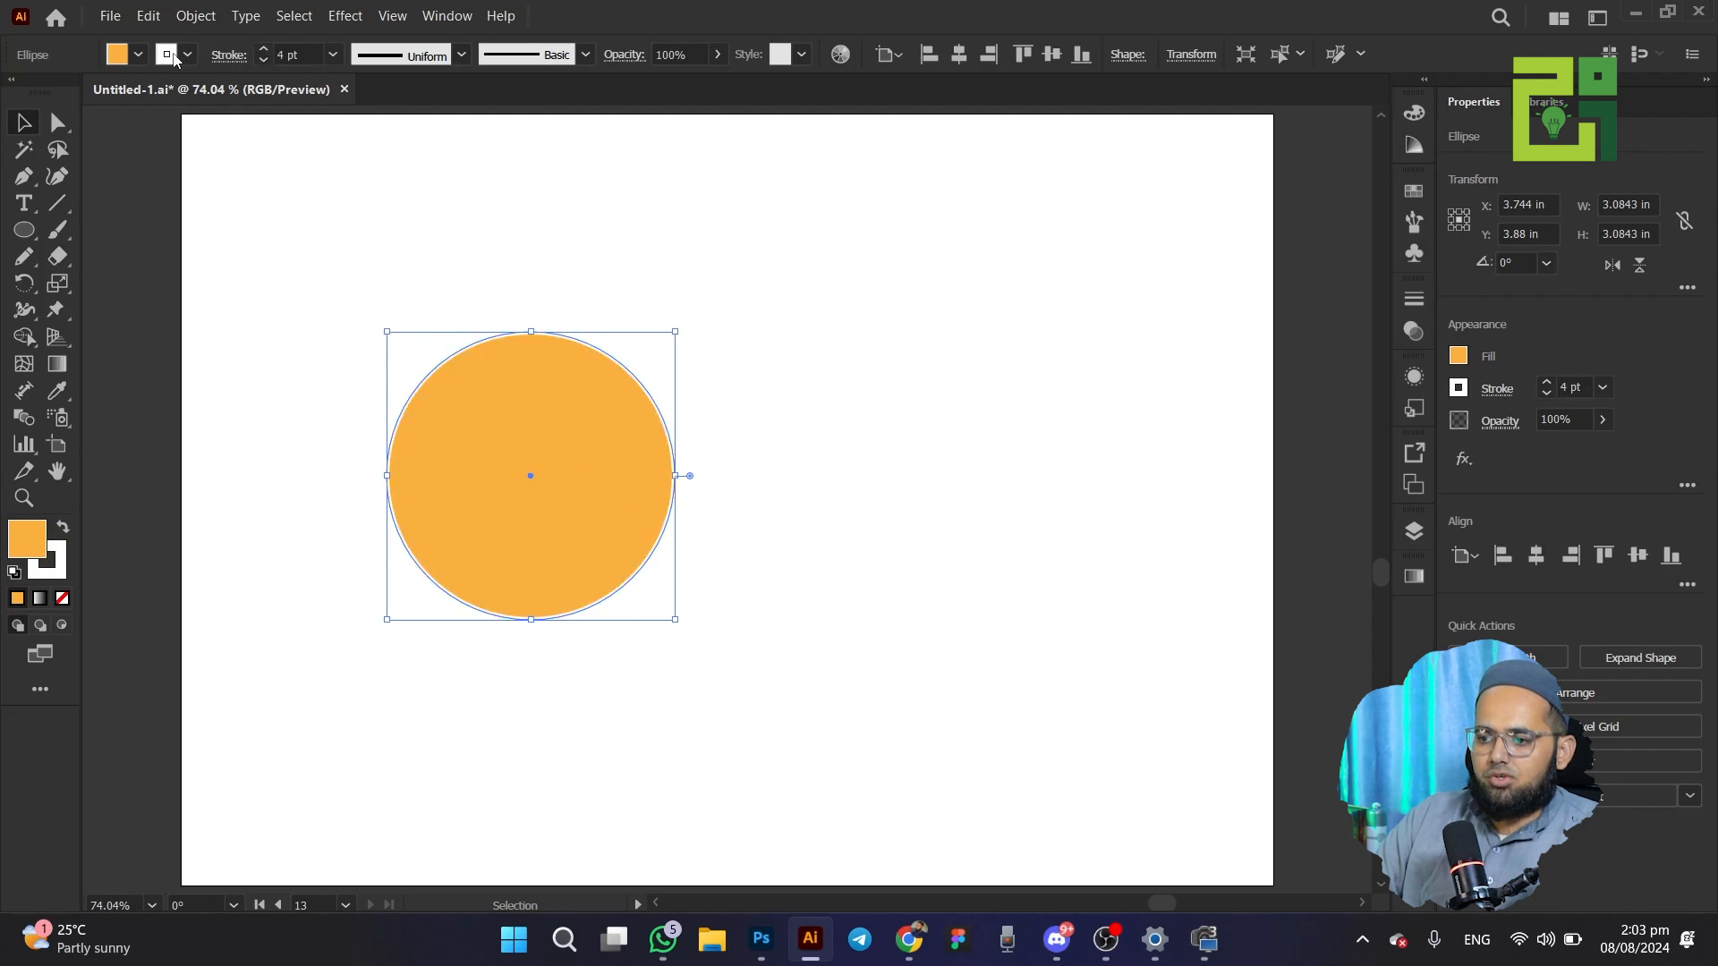
pyautogui.click(168, 56)
pyautogui.click(64, 93)
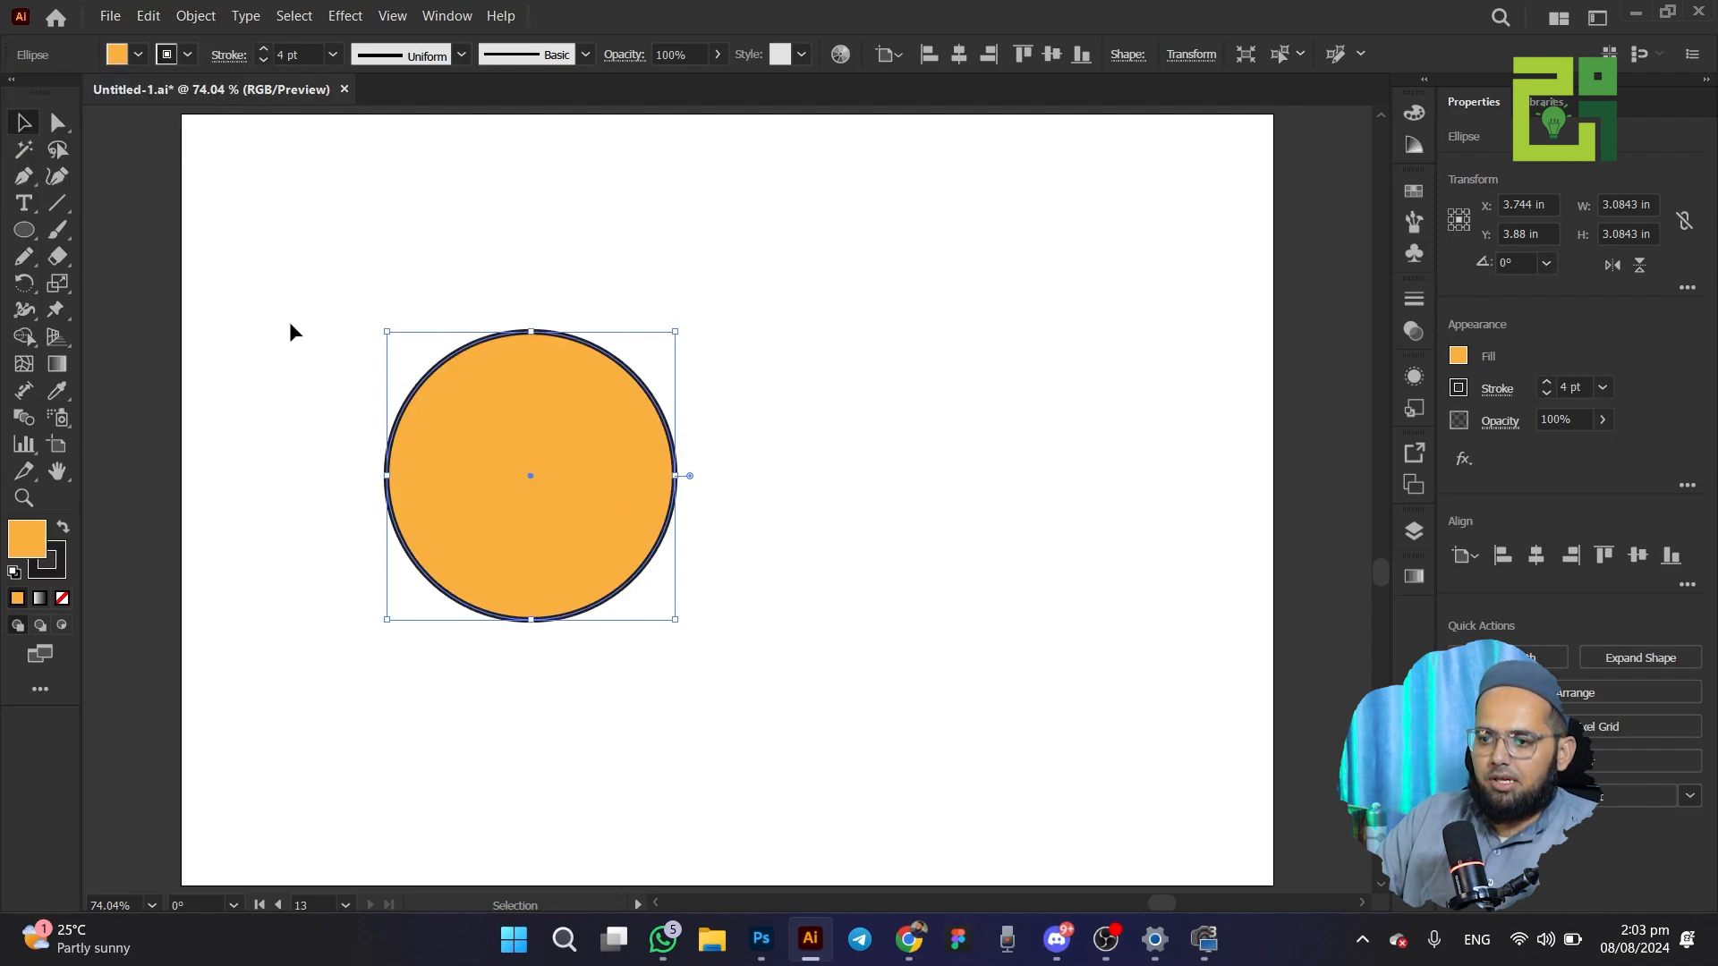
pyautogui.click(262, 60)
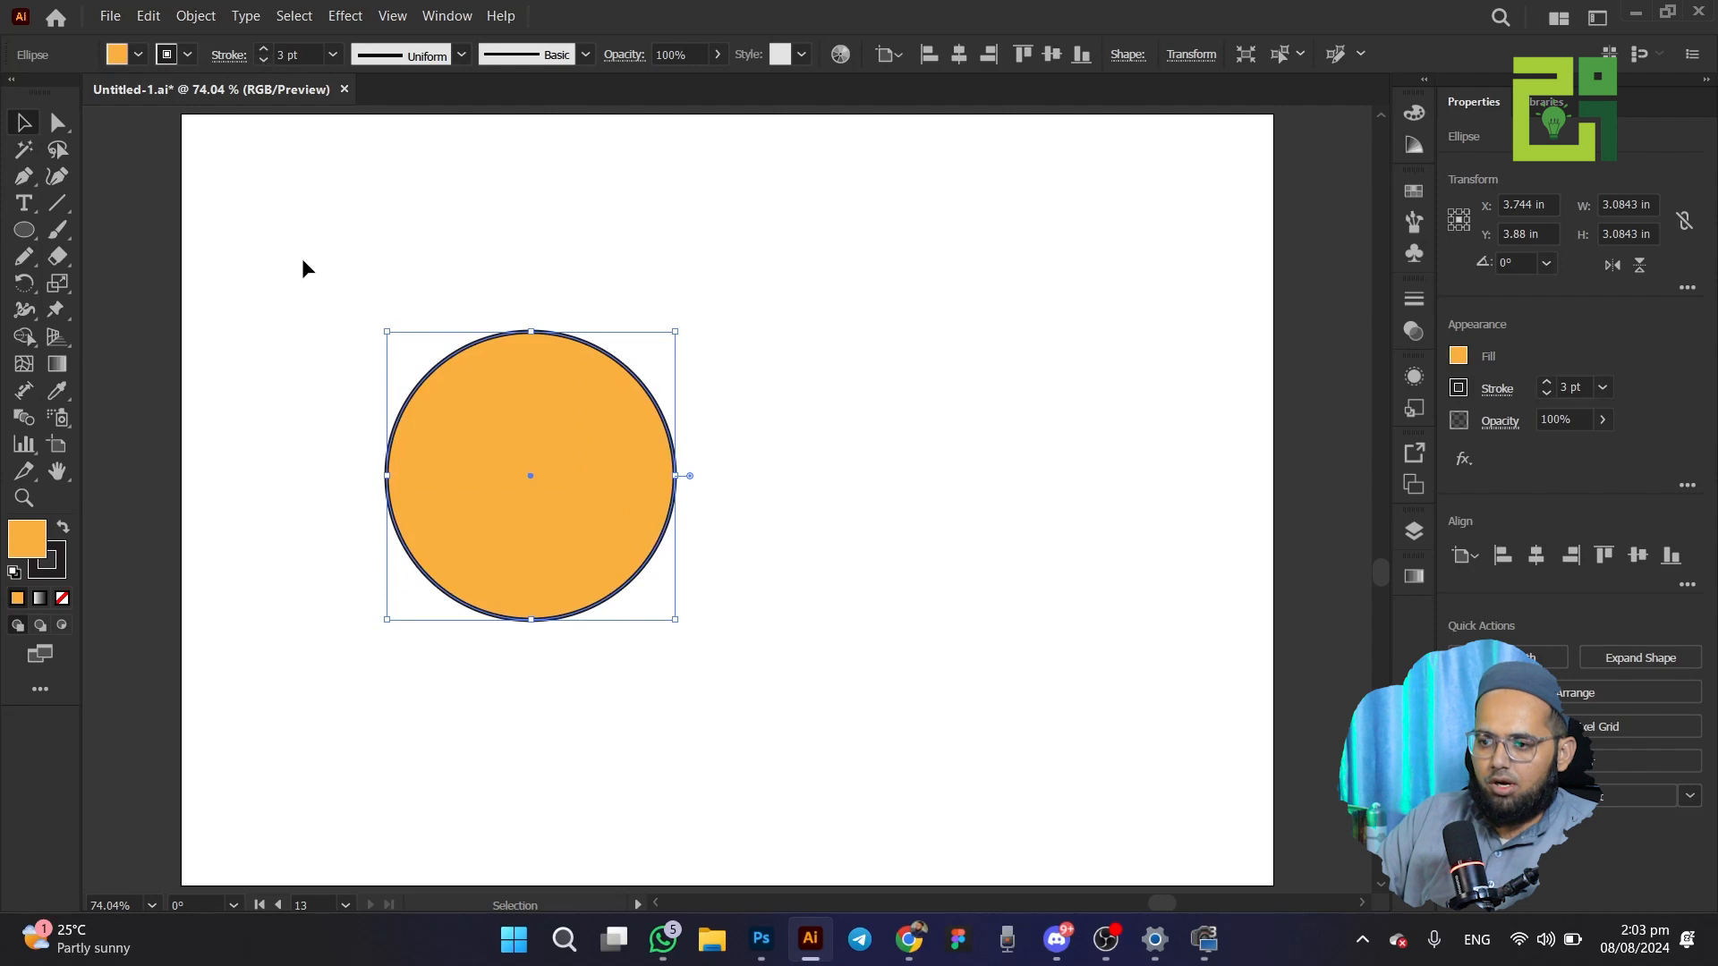
# Rotate a copy of the circle 45° around a pivot point inside its upper-right edge
pyautogui.press('r')
pyautogui.click(607, 391)
pyautogui.moveTo(465, 475); pyautogui.dragTo(525, 506)
pyautogui.press('v')
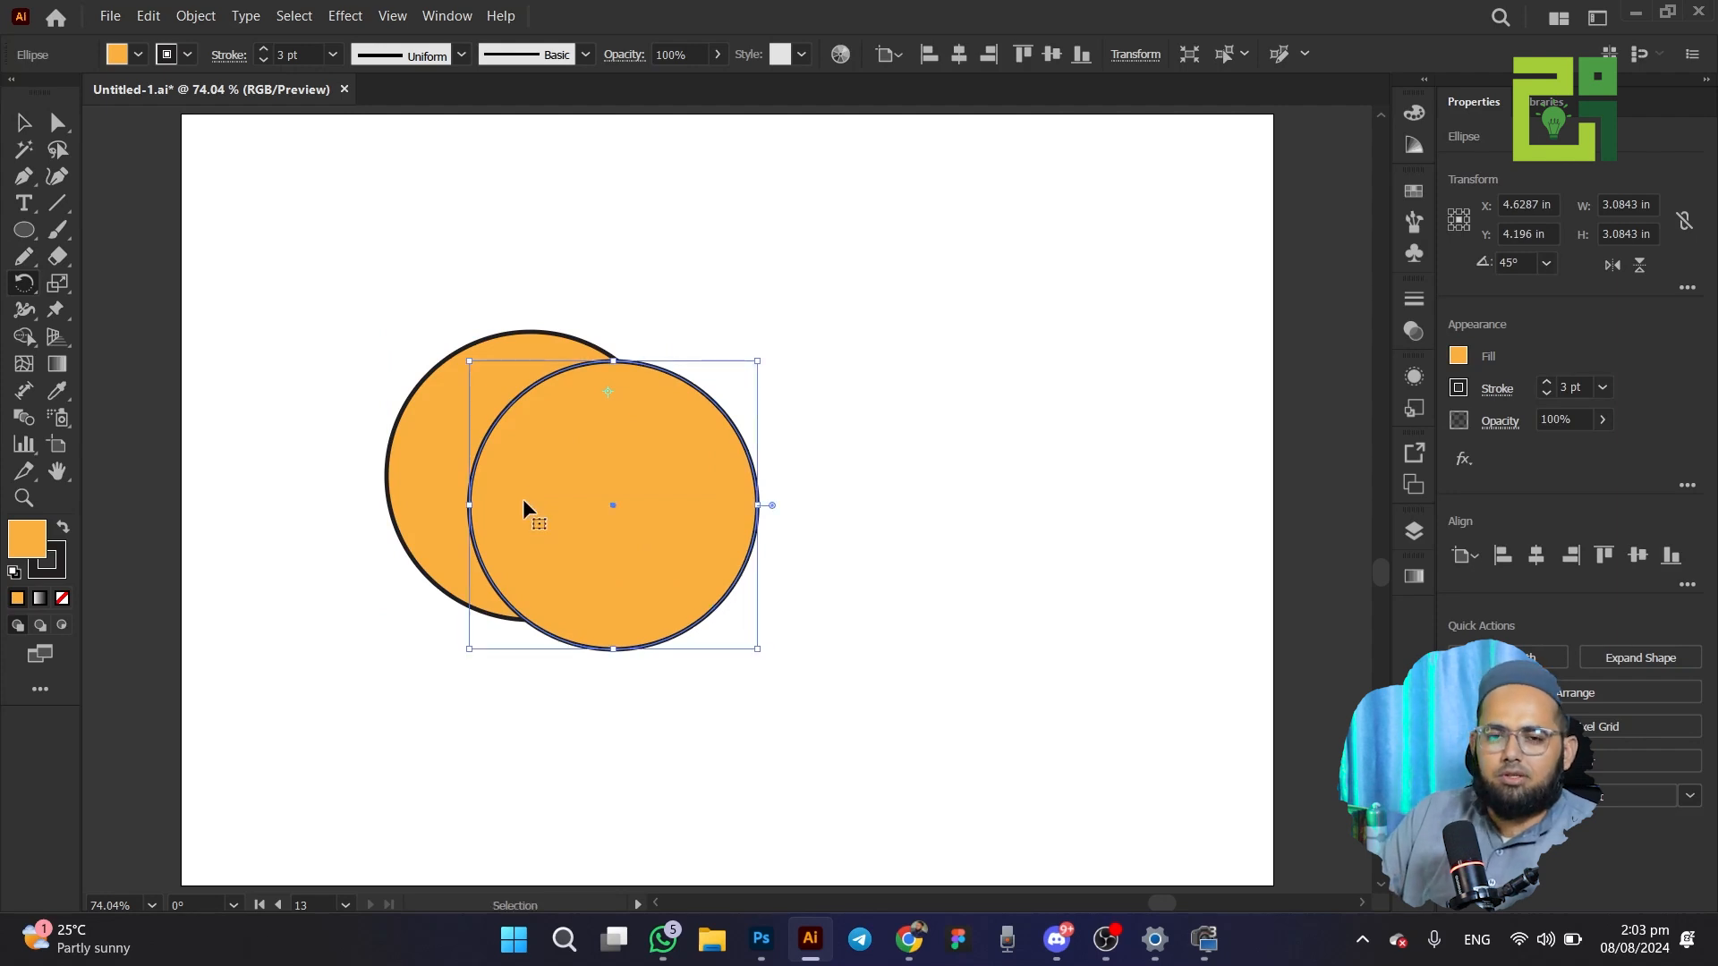
# Repeat the rotated copy seven more times to complete a full ring of overlapping circles
pyautogui.hotkey('ctrl', 'd')
pyautogui.hotkey('ctrl', 'd')
pyautogui.hotkey('ctrl', 'd')
pyautogui.hotkey('ctrl', 'd')
pyautogui.hotkey('ctrl', 'd')
pyautogui.hotkey('ctrl', 'd')
pyautogui.hotkey('ctrl', 'd')
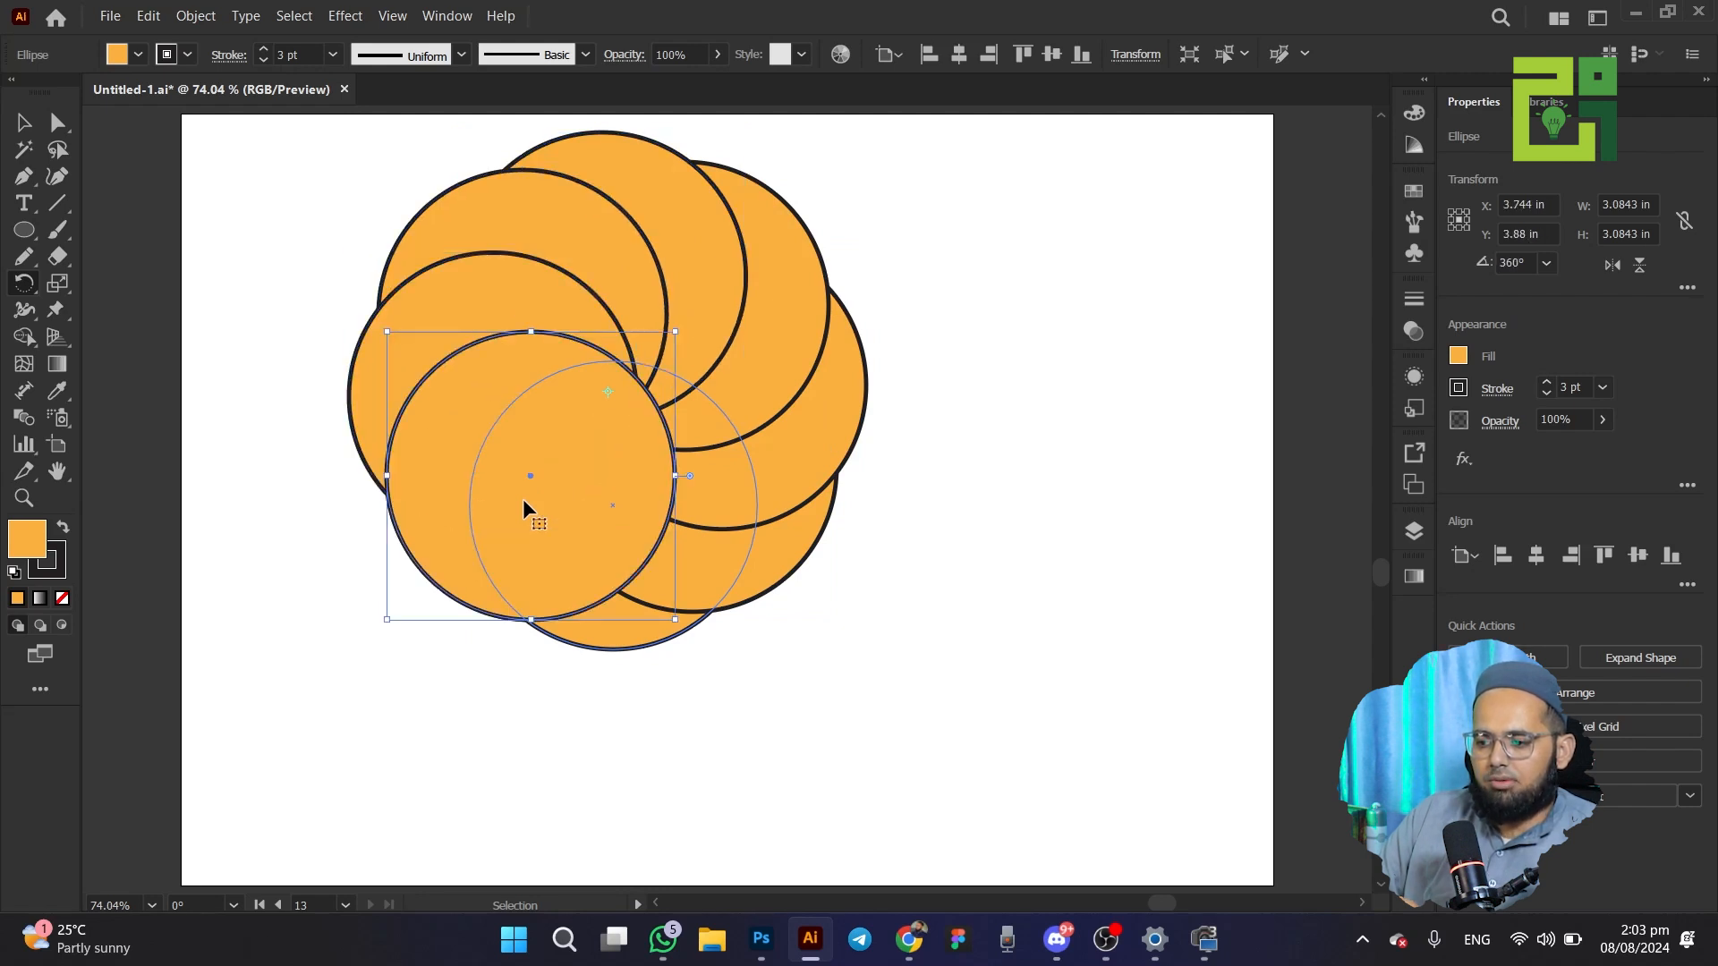
# Select all the circles and merge the regions of the bottom and lower-left swirl petals with the Shape Builder tool
pyautogui.click(13, 130)
pyautogui.moveTo(144, 178); pyautogui.dragTo(1094, 859)
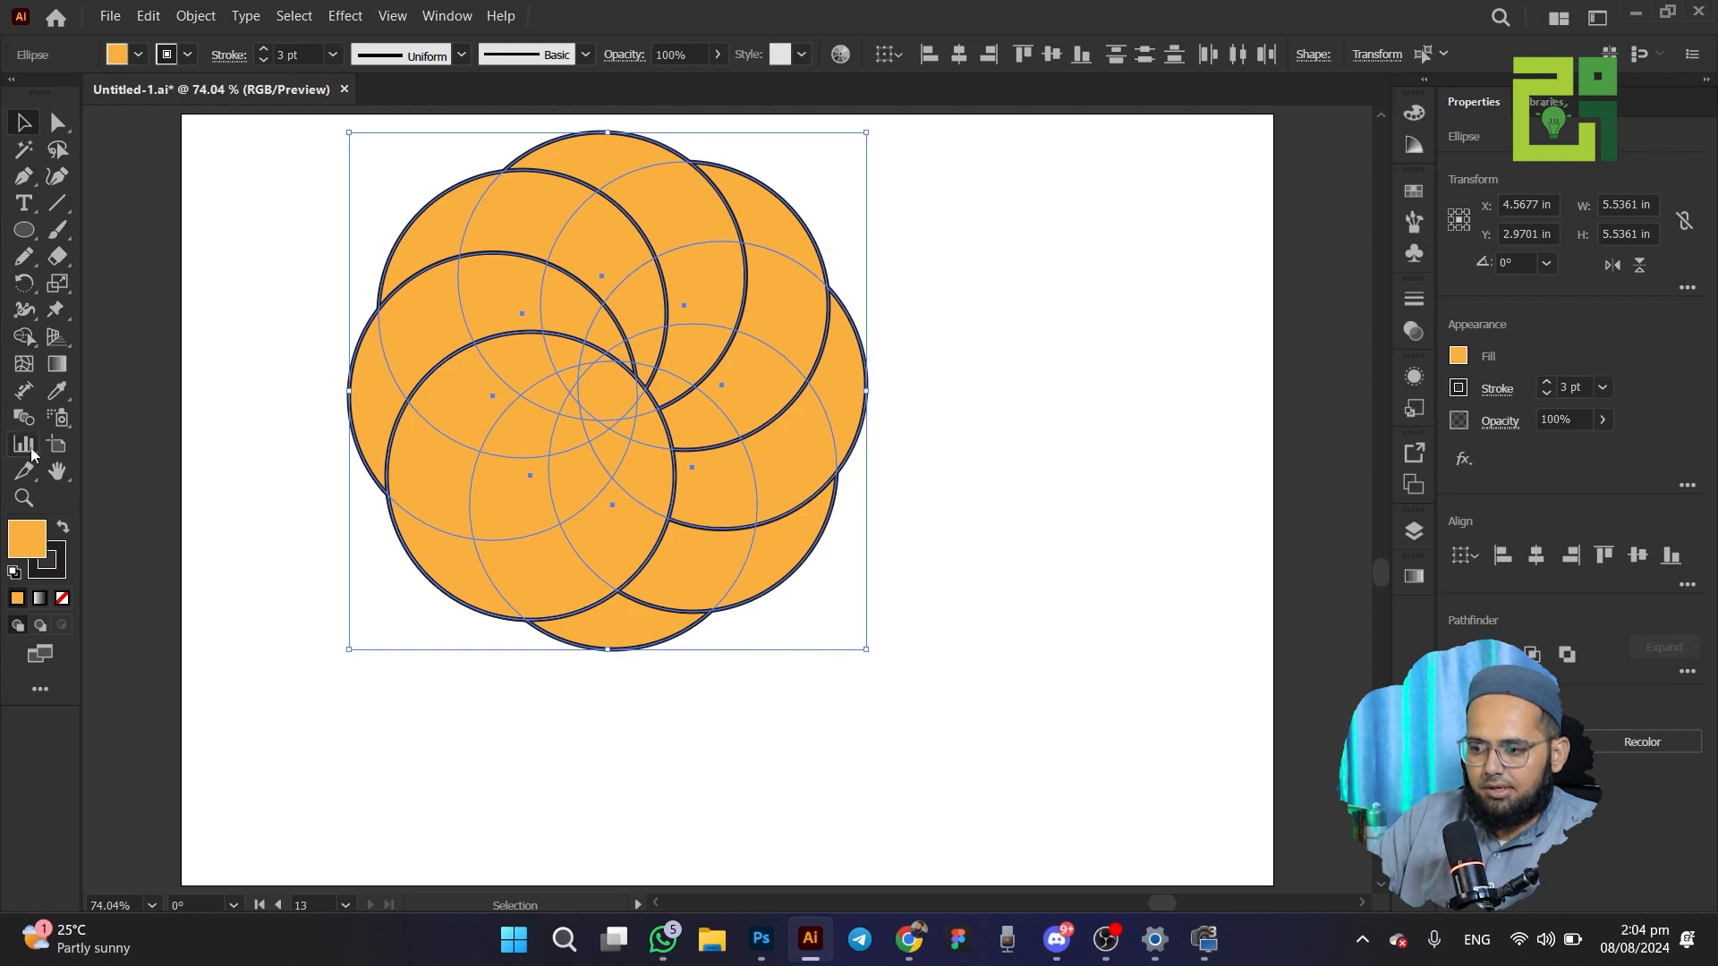
pyautogui.click(32, 347)
pyautogui.moveTo(722, 631)
pyautogui.mouseDown()
pyautogui.moveTo(591, 611)
pyautogui.moveTo(518, 533)
pyautogui.moveTo(562, 391)
pyautogui.moveTo(562, 443)
pyautogui.mouseUp()
pyautogui.scroll(3, 572, 483)
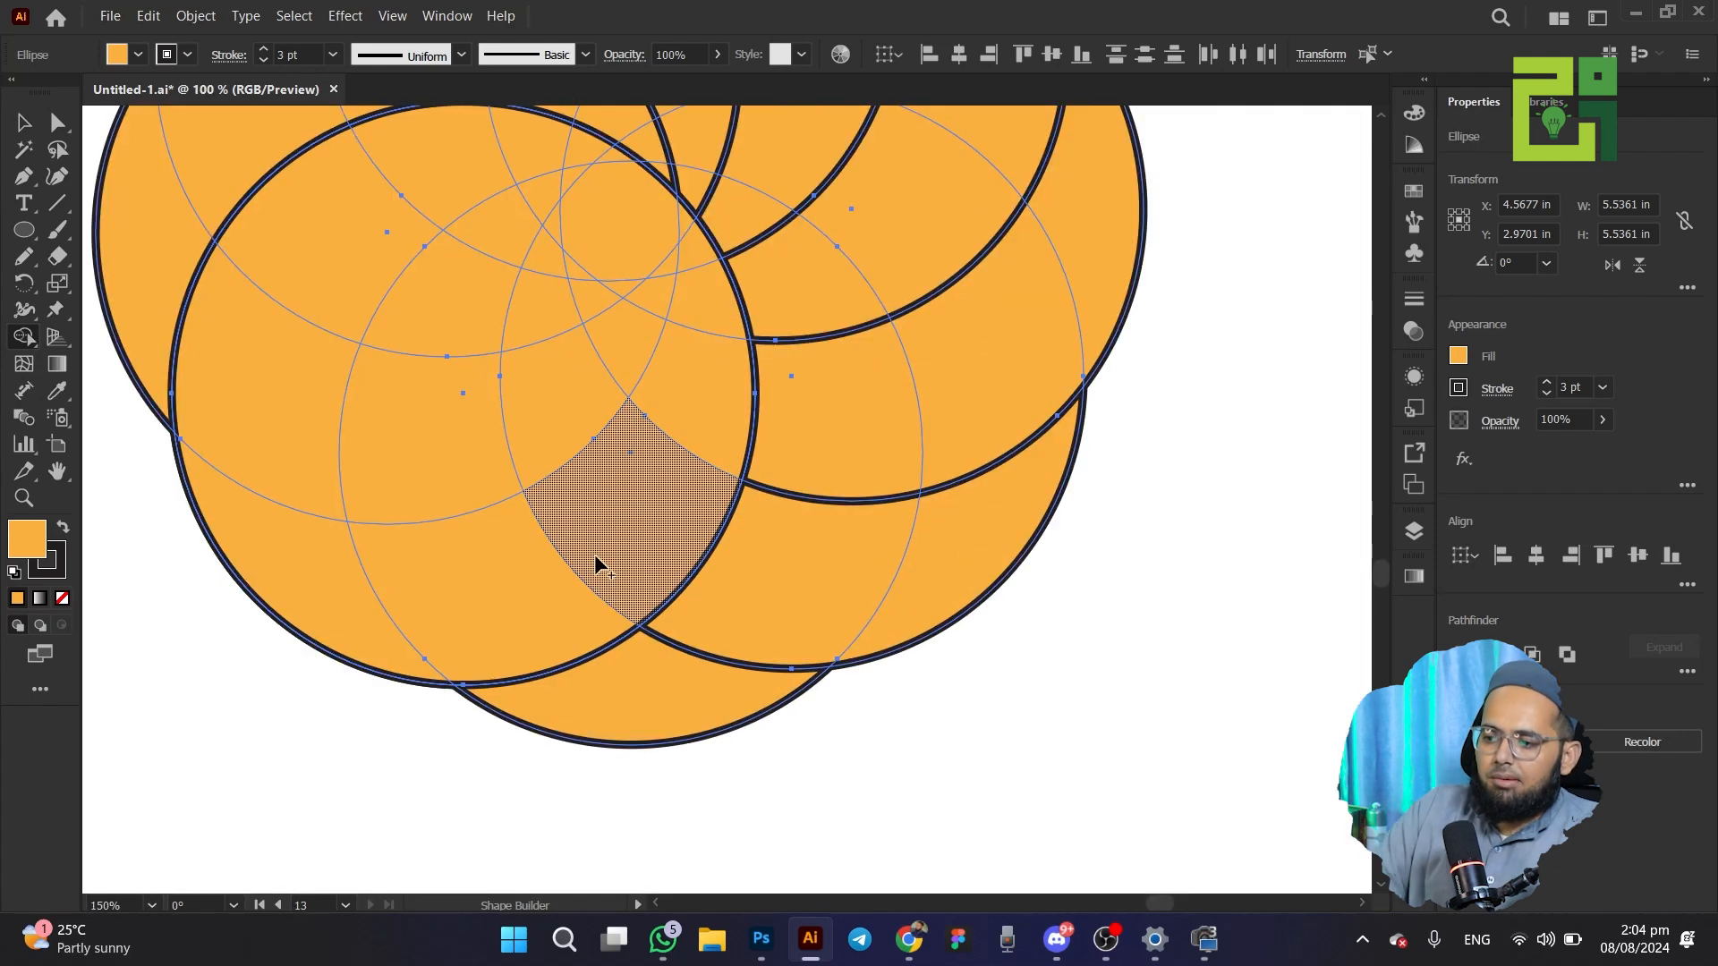
pyautogui.hotkey('ctrl', 'a')
pyautogui.moveTo(820, 820)
pyautogui.mouseDown()
pyautogui.moveTo(625, 743)
pyautogui.moveTo(502, 622)
pyautogui.moveTo(465, 480)
pyautogui.moveTo(531, 307)
pyautogui.mouseUp()
pyautogui.moveTo(593, 260); pyautogui.dragTo(595, 262)
pyautogui.moveTo(386, 784)
pyautogui.mouseDown()
pyautogui.moveTo(330, 727)
pyautogui.moveTo(289, 574)
pyautogui.moveTo(284, 455)
pyautogui.moveTo(322, 334)
pyautogui.moveTo(468, 240)
pyautogui.moveTo(636, 220)
pyautogui.mouseUp()
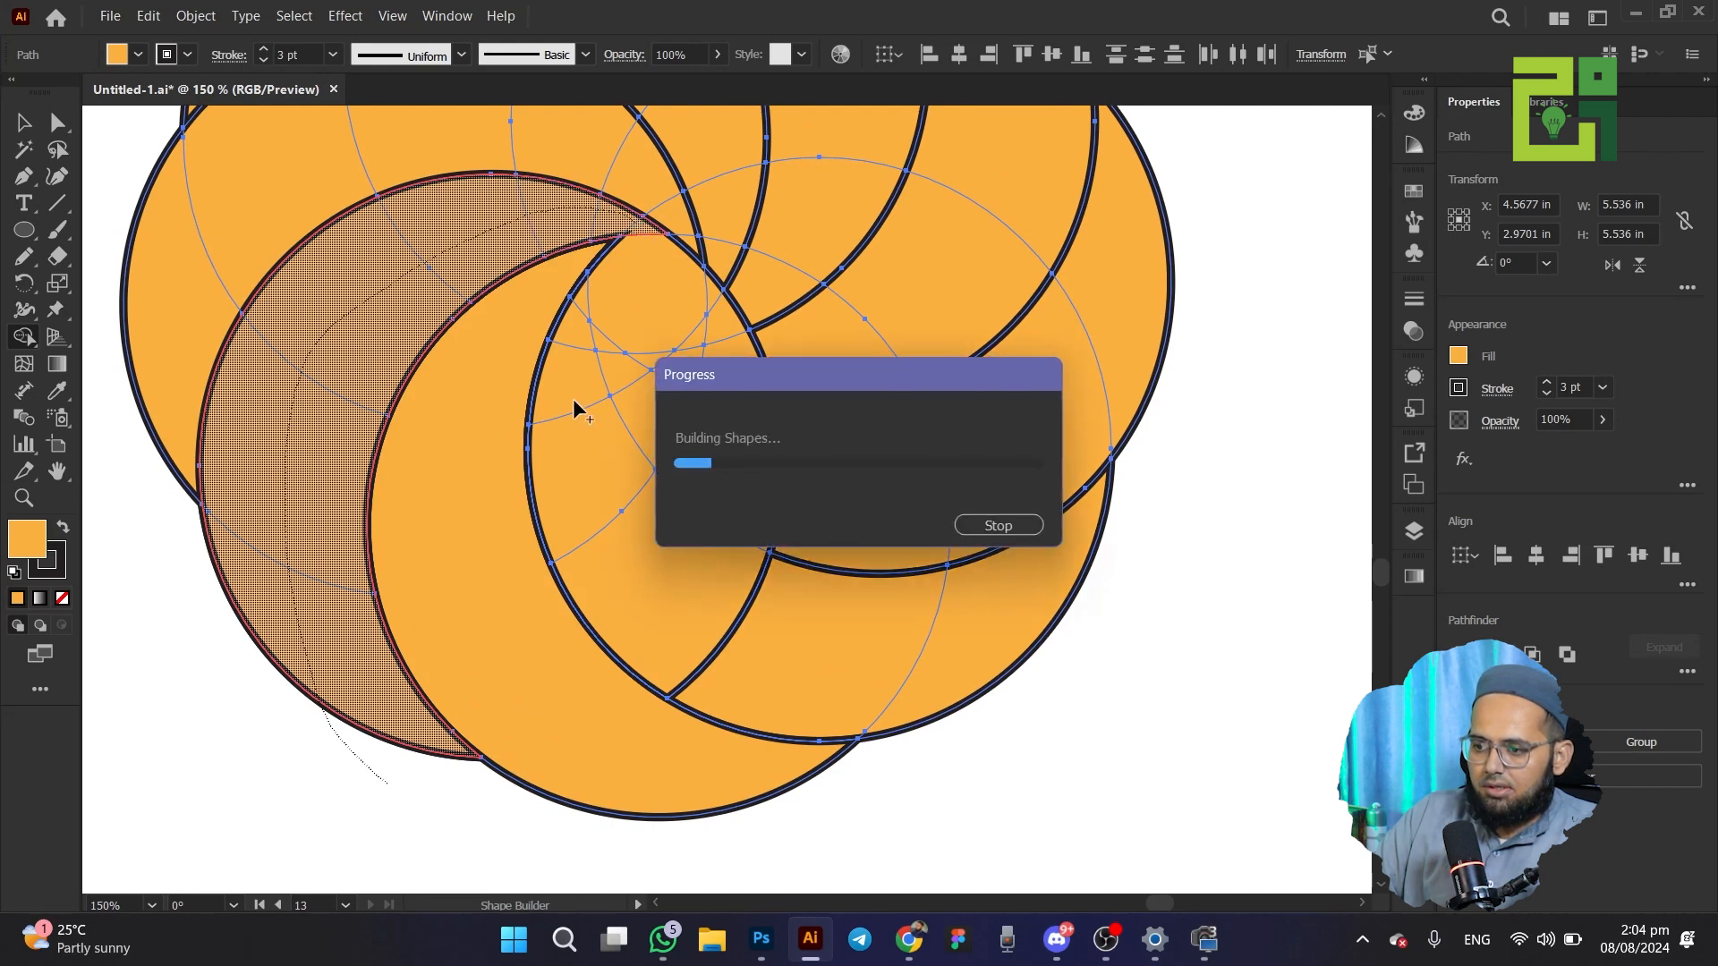
# Merge the regions of the left, upper-left, top and upper-right petals into single curved shapes
pyautogui.scroll(2, 455, 517)
pyautogui.scroll(3, 179, 483)
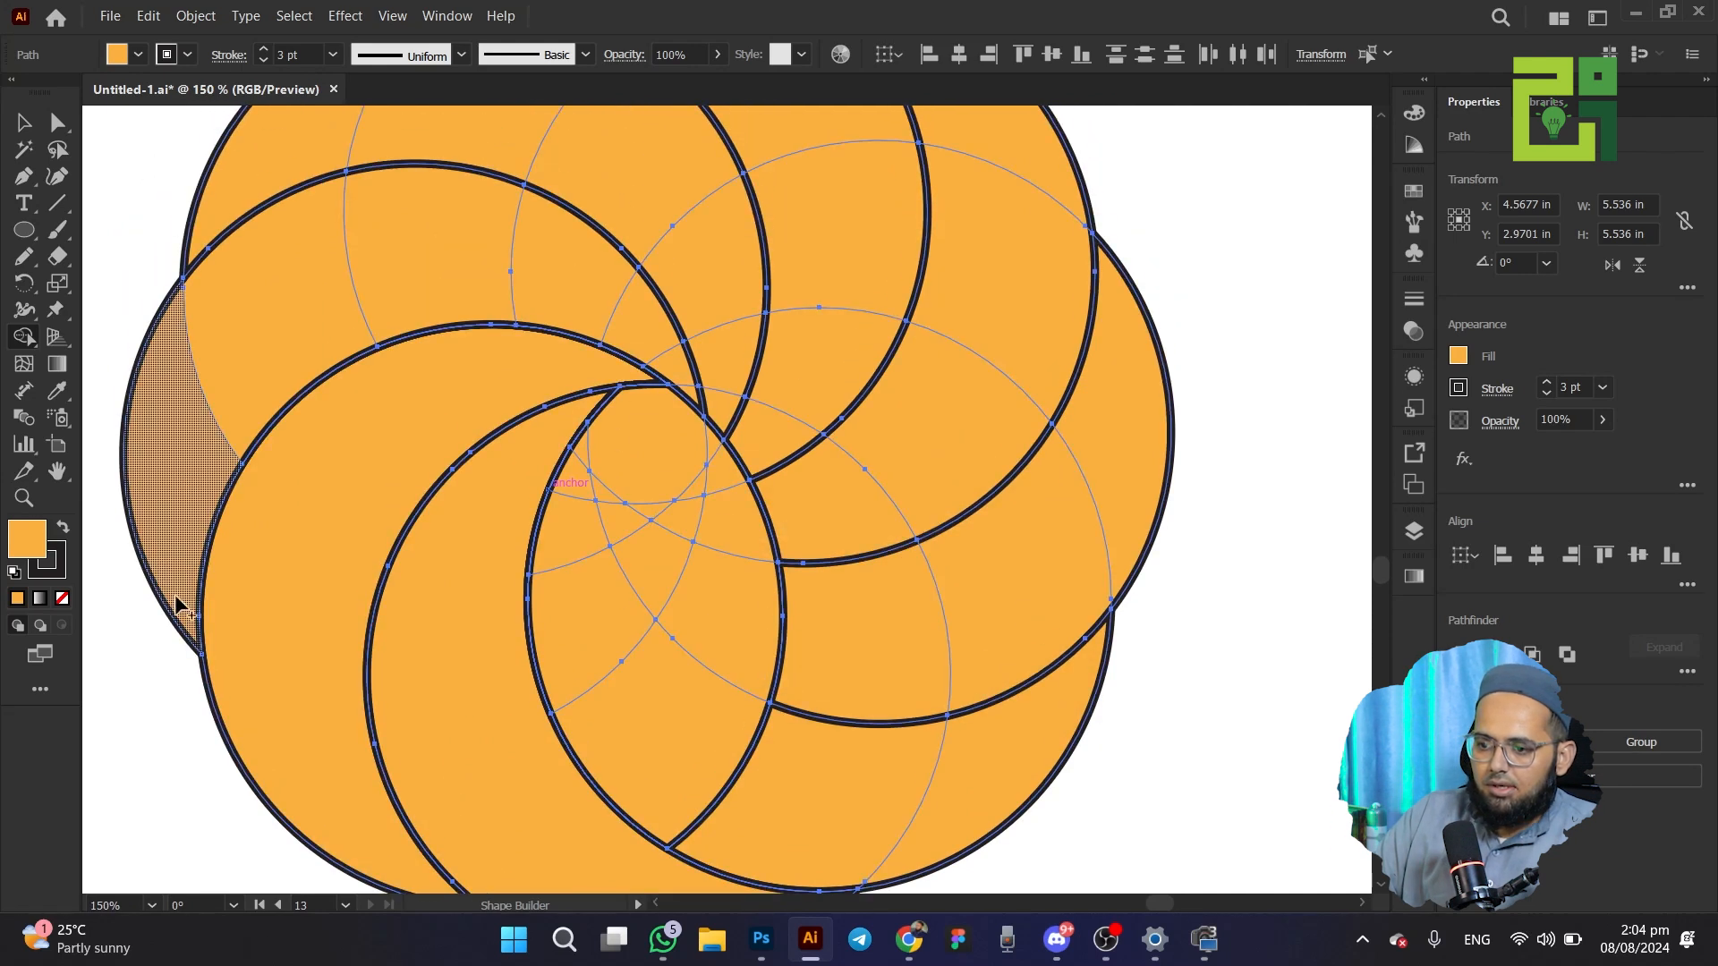
pyautogui.moveTo(180, 486)
pyautogui.mouseDown()
pyautogui.moveTo(276, 298)
pyautogui.moveTo(416, 242)
pyautogui.moveTo(543, 254)
pyautogui.moveTo(601, 298)
pyautogui.mouseUp()
pyautogui.moveTo(673, 371); pyautogui.dragTo(686, 388)
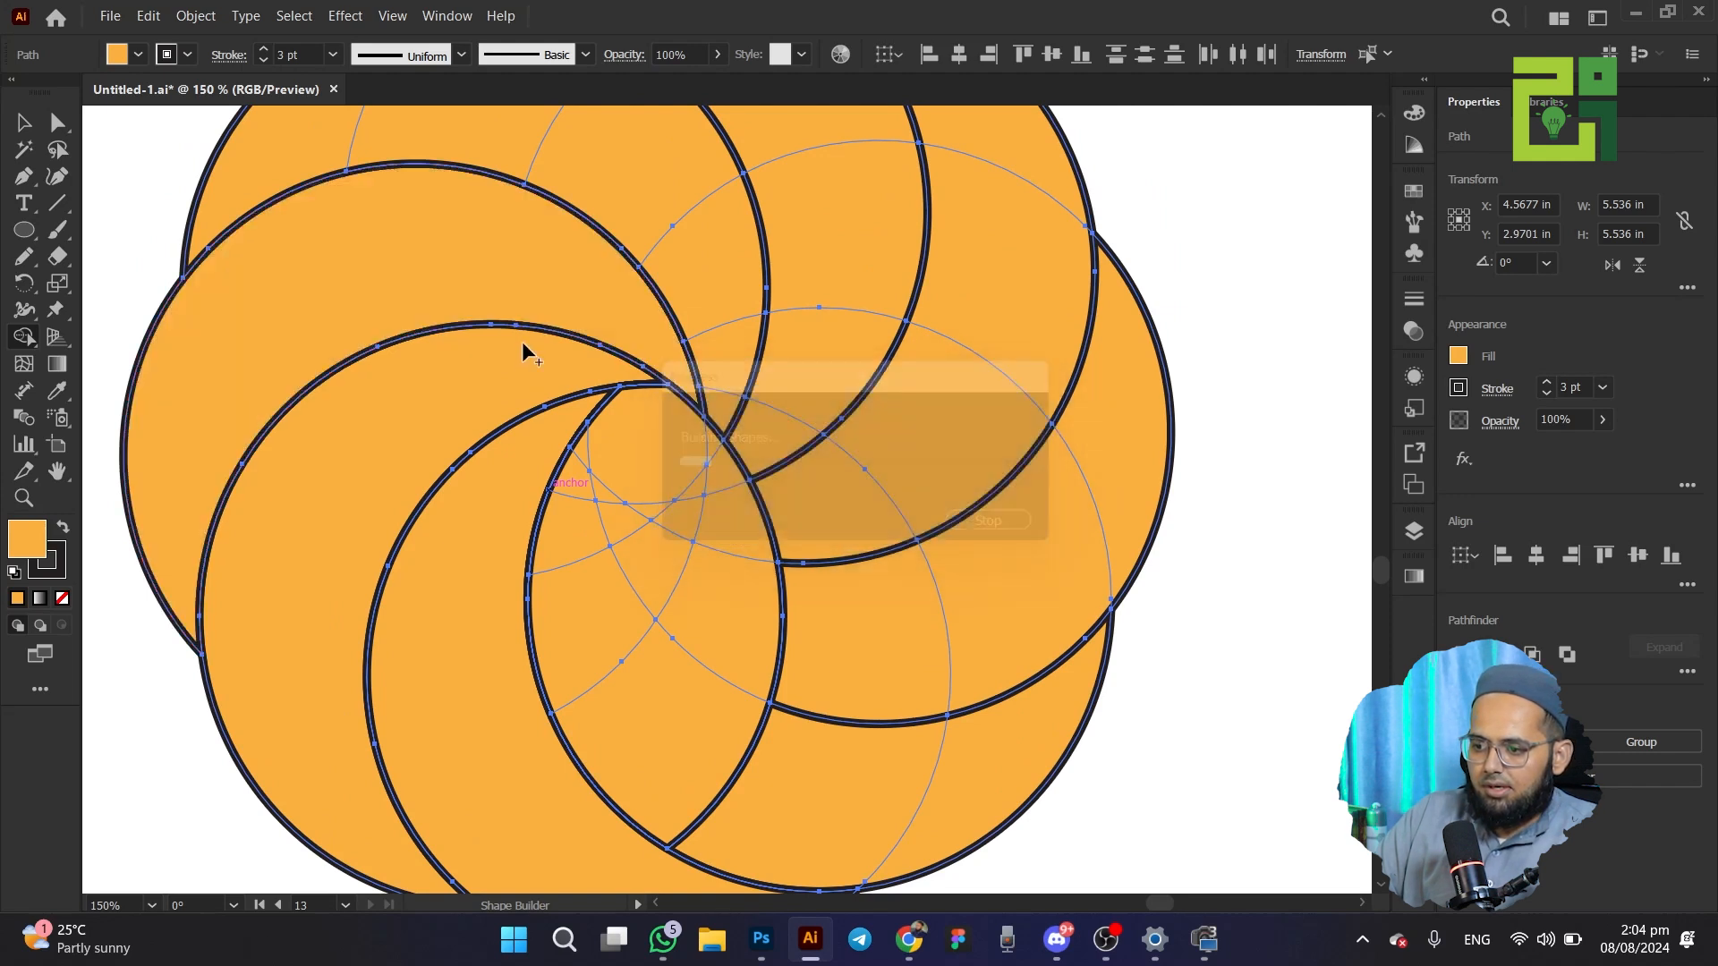
pyautogui.scroll(2, 522, 341)
pyautogui.moveTo(133, 214)
pyautogui.mouseDown()
pyautogui.moveTo(481, 172)
pyautogui.moveTo(667, 275)
pyautogui.moveTo(717, 471)
pyautogui.mouseUp()
pyautogui.scroll(5, 717, 469)
pyautogui.moveTo(439, 154)
pyautogui.mouseDown()
pyautogui.moveTo(752, 249)
pyautogui.moveTo(827, 378)
pyautogui.moveTo(831, 538)
pyautogui.moveTo(765, 649)
pyautogui.moveTo(1018, 422)
pyautogui.moveTo(1040, 523)
pyautogui.moveTo(922, 676)
pyautogui.moveTo(815, 716)
pyautogui.moveTo(644, 723)
pyautogui.mouseUp()
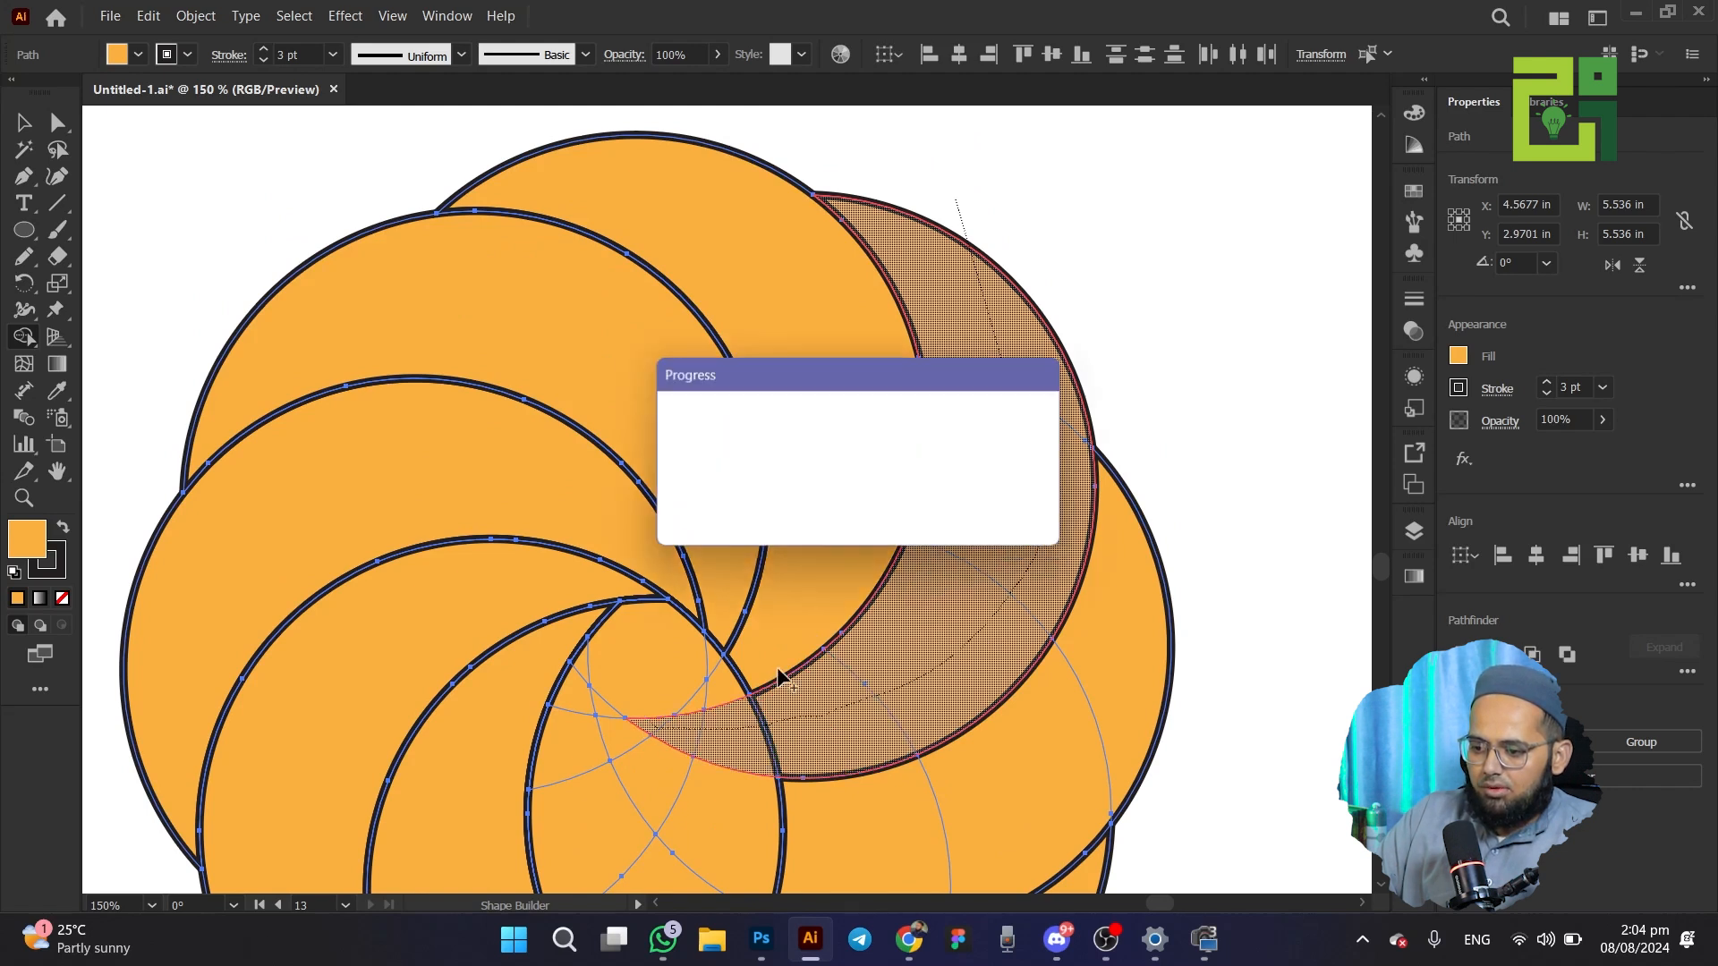
pyautogui.moveTo(778, 652)
pyautogui.mouseDown()
pyautogui.moveTo(717, 682)
pyautogui.moveTo(712, 709)
pyautogui.mouseUp()
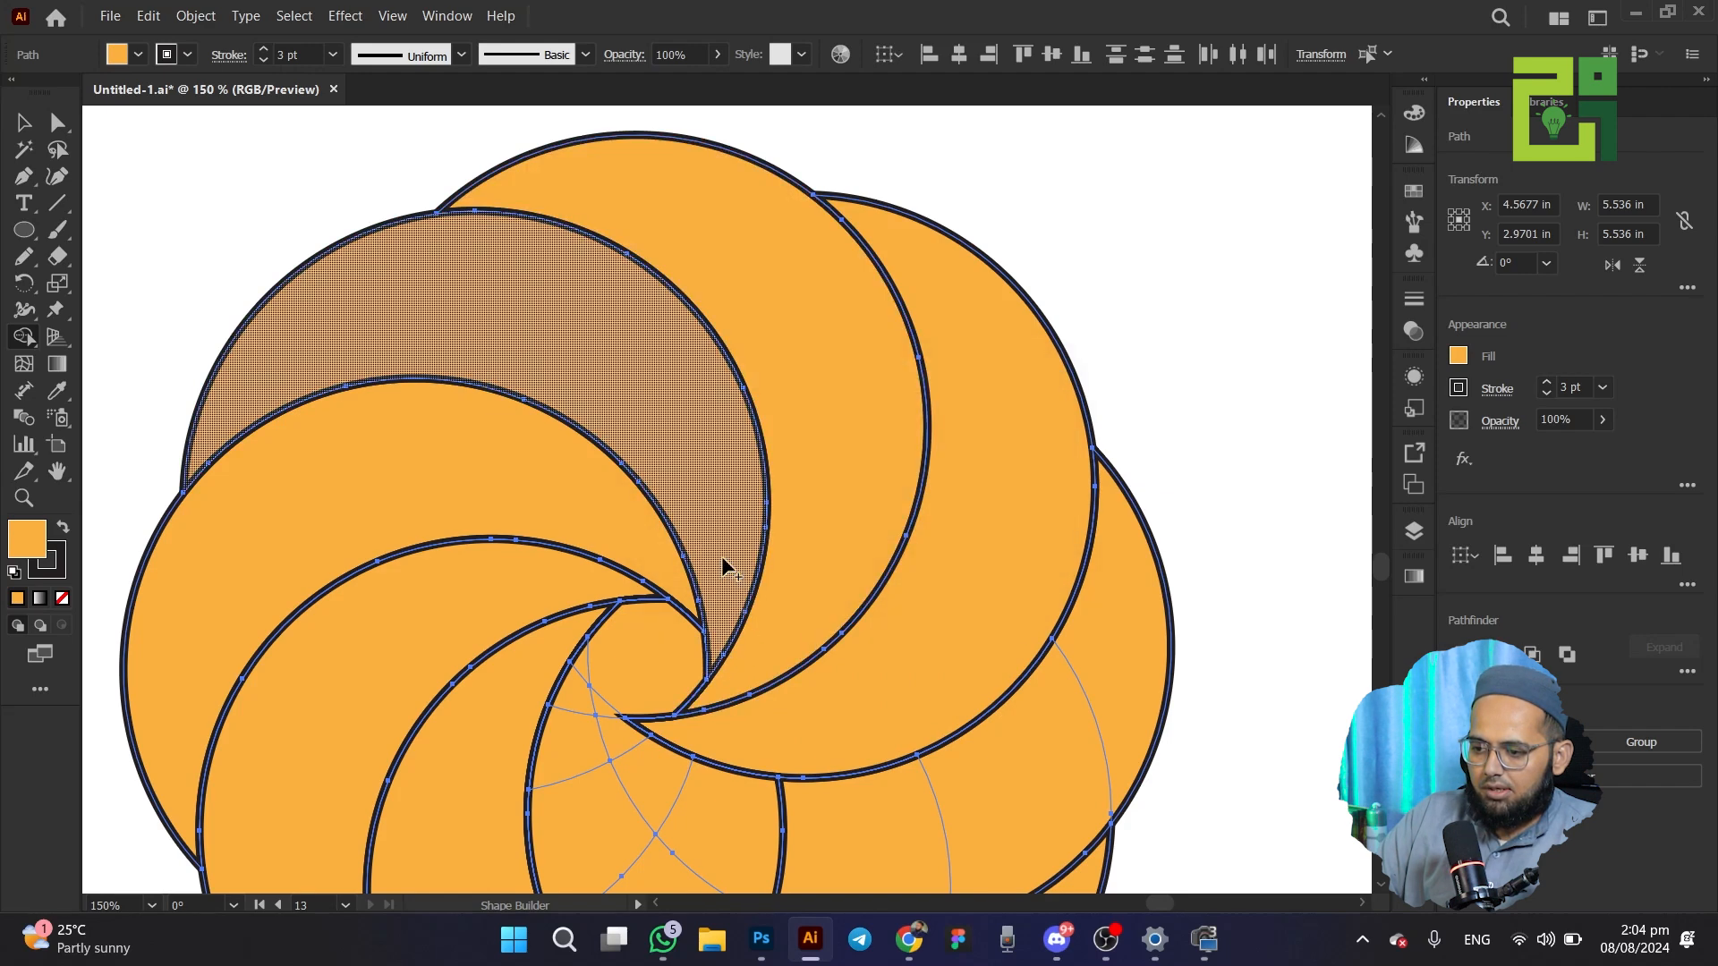
# Merge the remaining regions on the right side so every petal ends at the small central shape
pyautogui.scroll(-3, 726, 568)
pyautogui.click(607, 562)
pyautogui.scroll(-3, 624, 594)
pyautogui.moveTo(794, 727)
pyautogui.mouseDown()
pyautogui.moveTo(673, 648)
pyautogui.moveTo(607, 532)
pyautogui.moveTo(591, 388)
pyautogui.mouseUp()
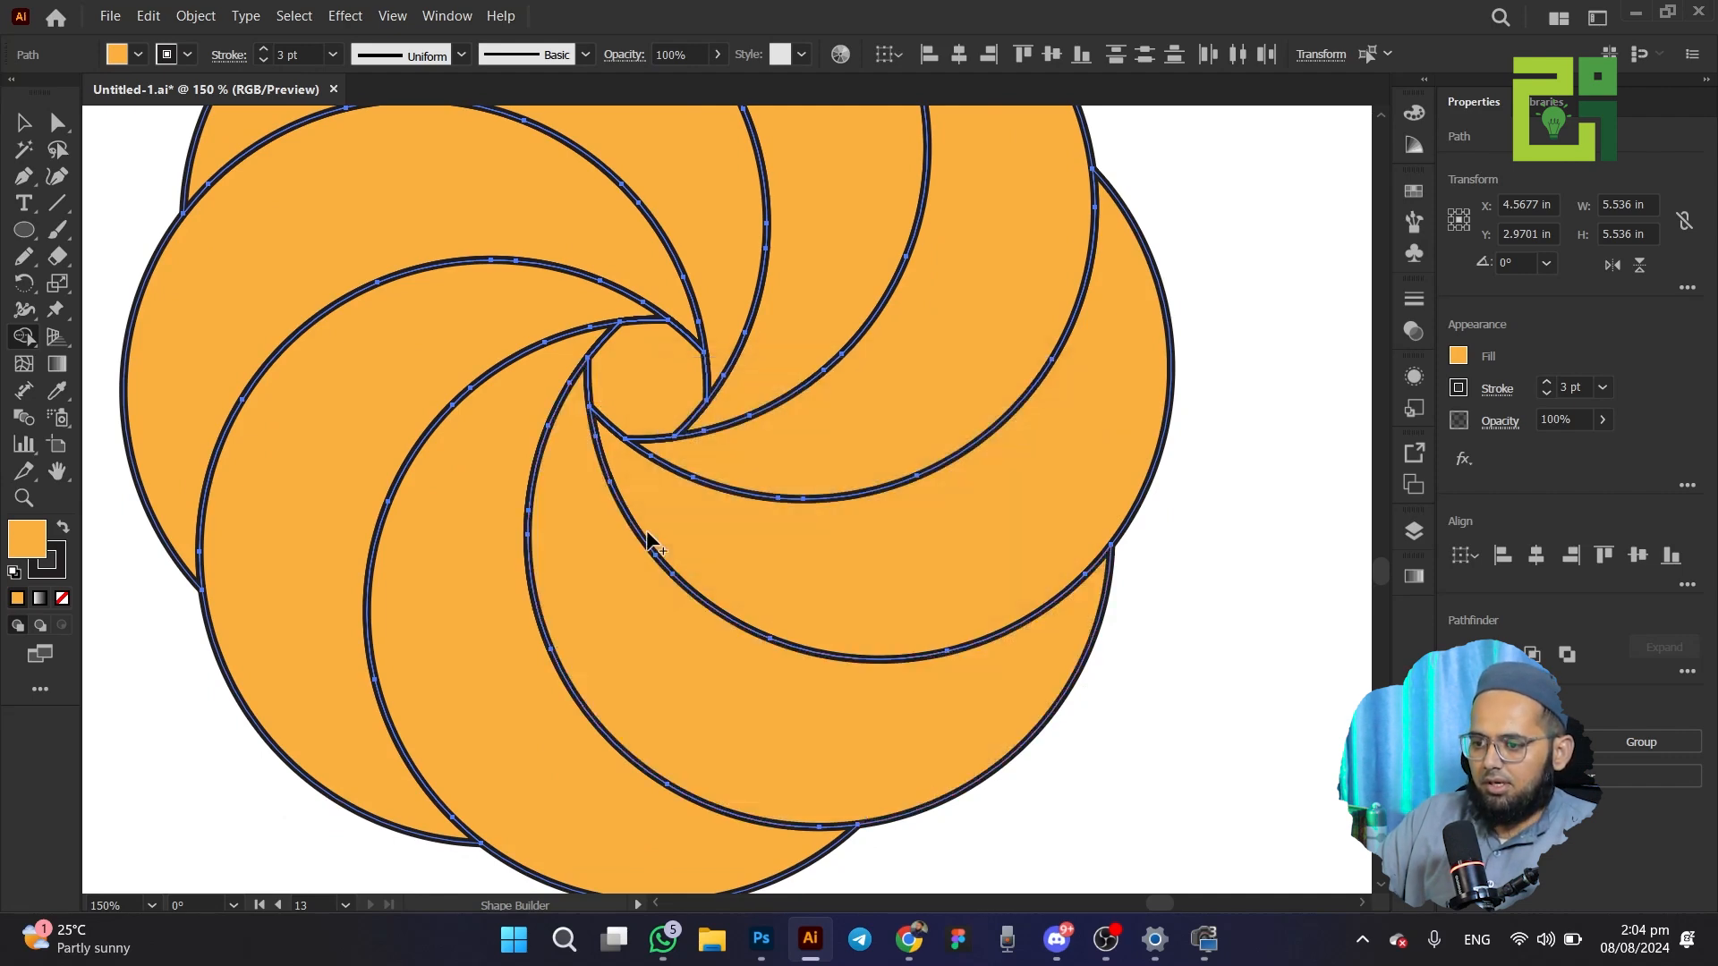
# Select the whole rosette and change its stroke colour to white
pyautogui.scroll(-3, 649, 528)
pyautogui.click(24, 122)
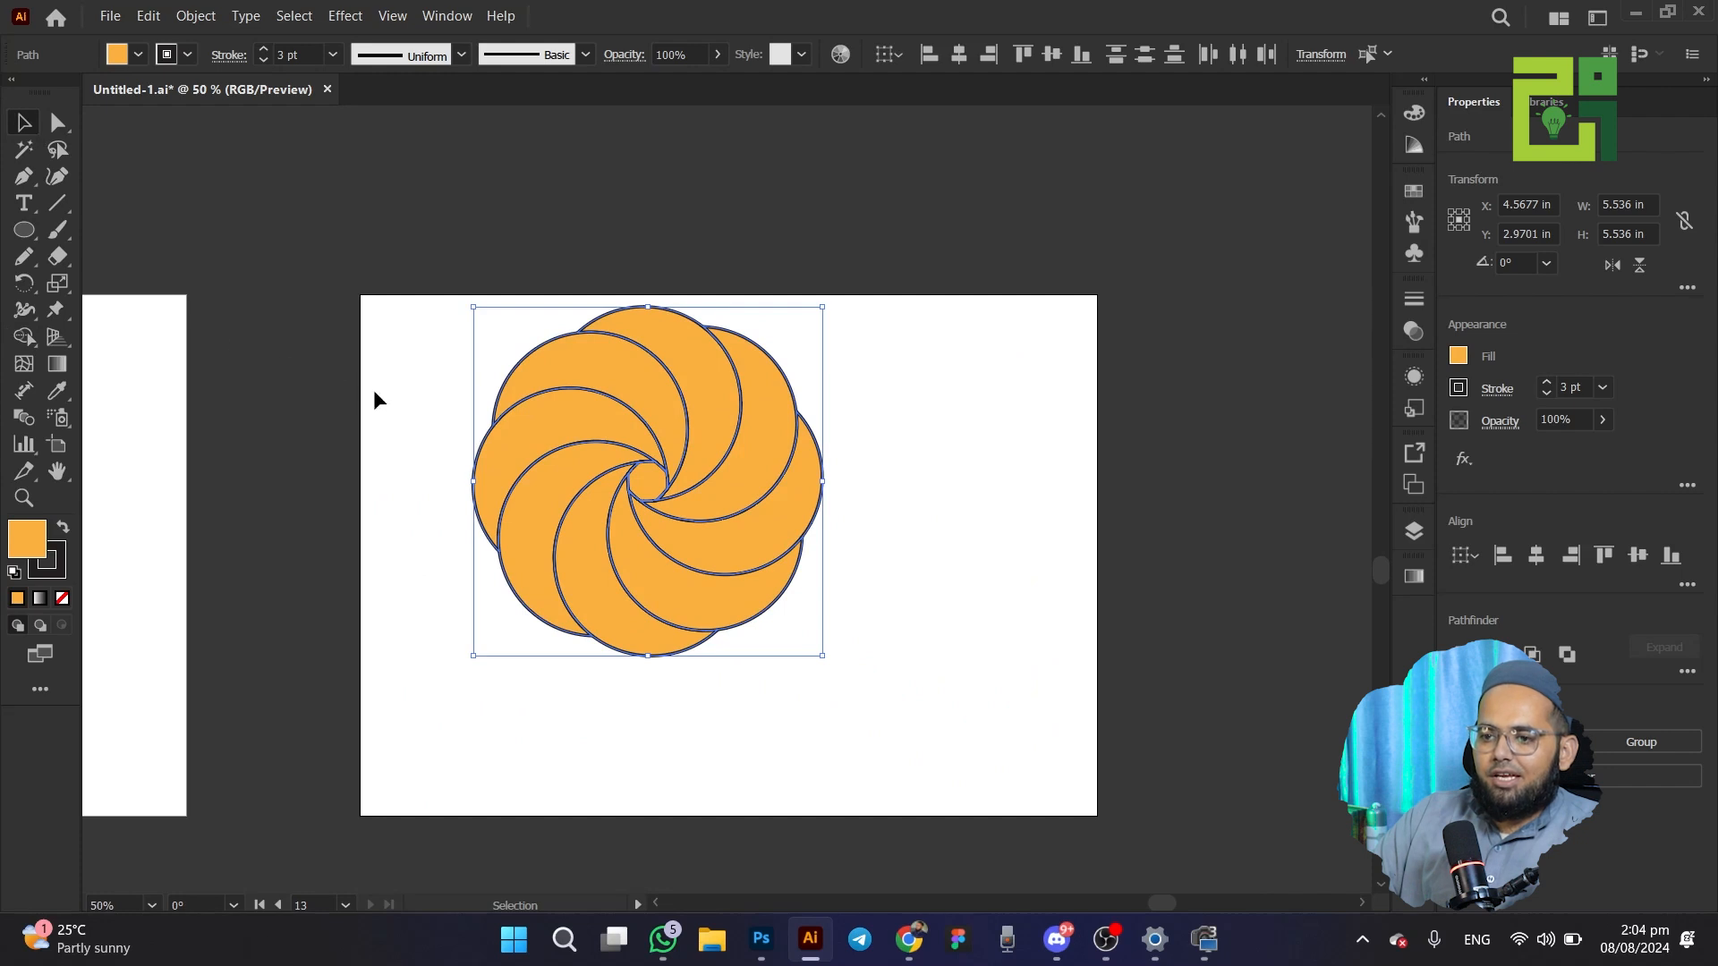
pyautogui.moveTo(397, 293); pyautogui.dragTo(975, 720)
pyautogui.click(187, 55)
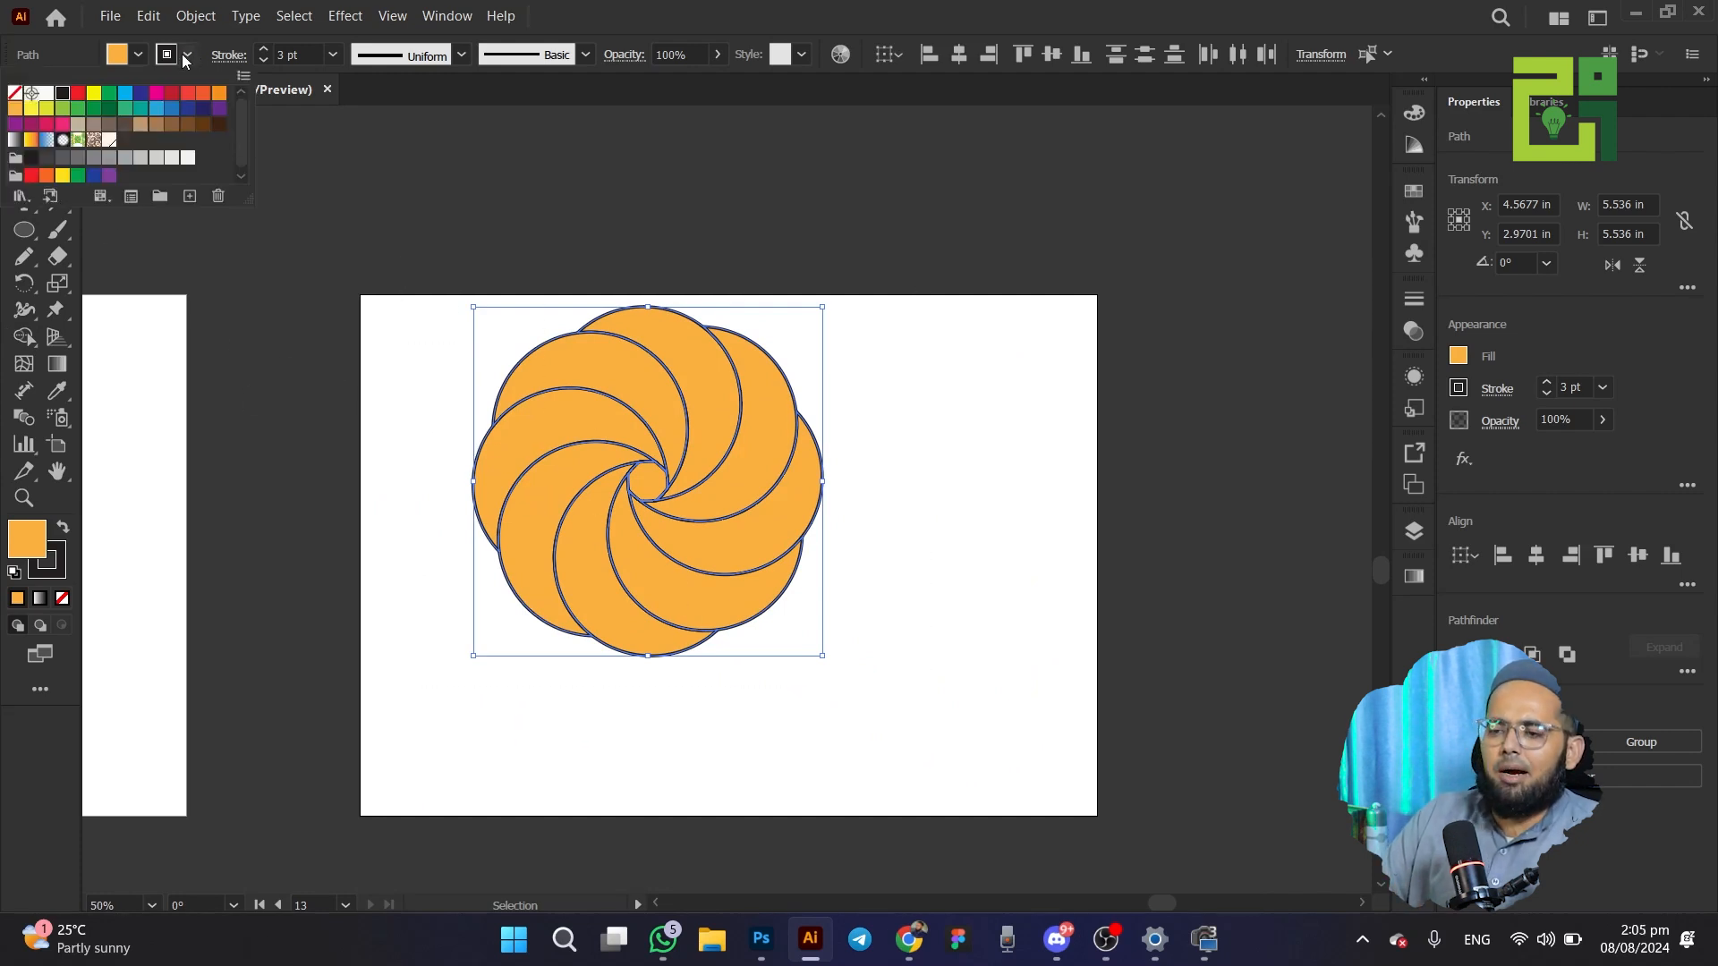
pyautogui.click(48, 99)
pyautogui.click(422, 239)
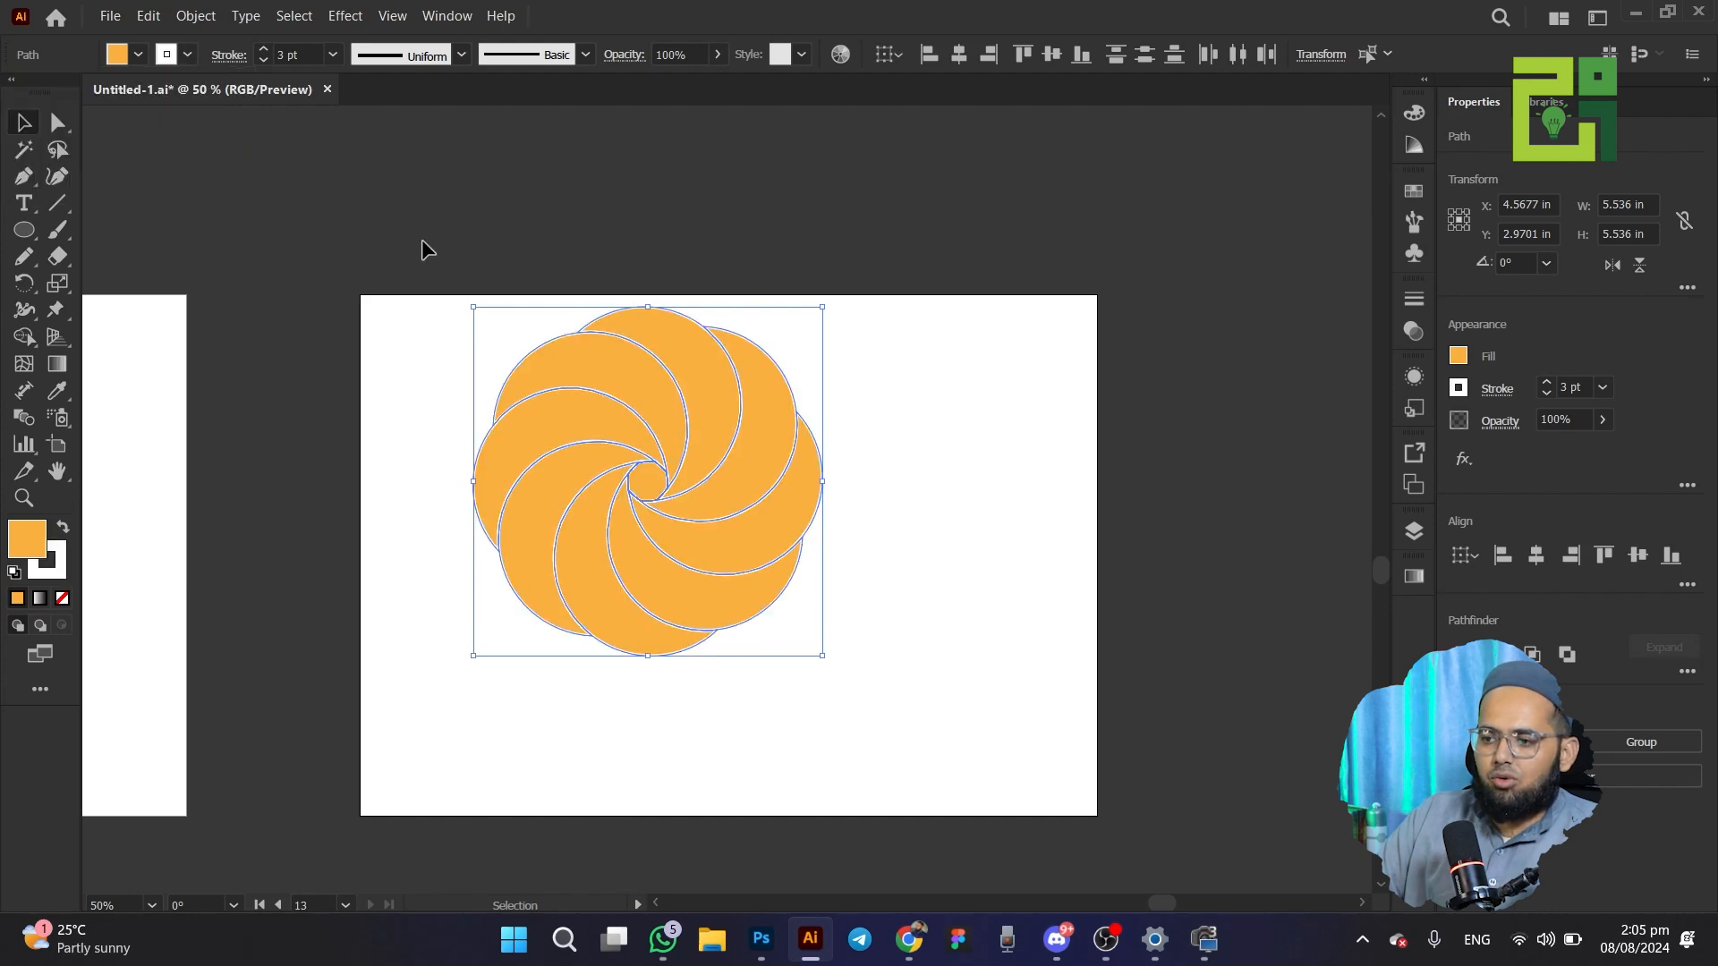
pyautogui.click(421, 239)
# Select the whole rosette and move it off the artboard onto the dark canvas beside it
pyautogui.moveTo(426, 286); pyautogui.dragTo(922, 725)
pyautogui.moveTo(590, 538); pyautogui.dragTo(647, 633)
pyautogui.click(479, 521)
pyautogui.scroll(1, 479, 521)
pyautogui.moveTo(518, 295); pyautogui.dragTo(1217, 868)
pyautogui.scroll(1, 909, 710)
pyautogui.scroll(-2, 909, 711)
pyautogui.moveTo(660, 644); pyautogui.dragTo(1036, 590)
pyautogui.click(770, 385)
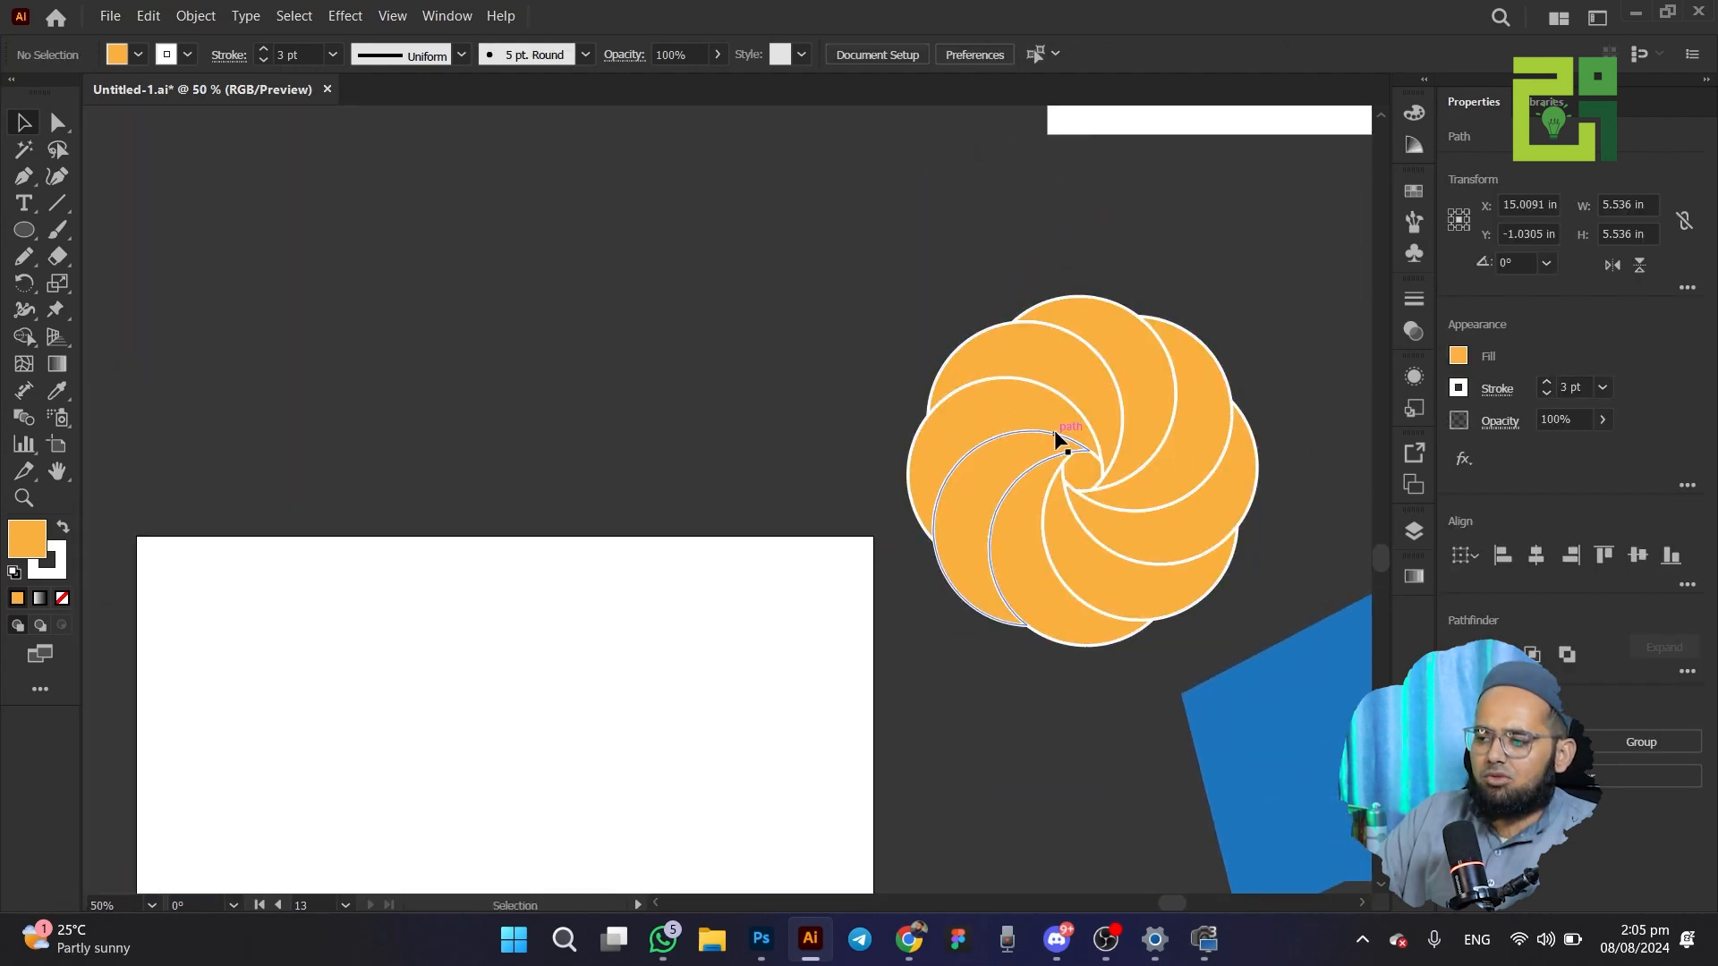
# Pull individual petals away from the rosette to separate them from one another
pyautogui.scroll(2, 1055, 435)
pyautogui.moveTo(1122, 430); pyautogui.dragTo(930, 389)
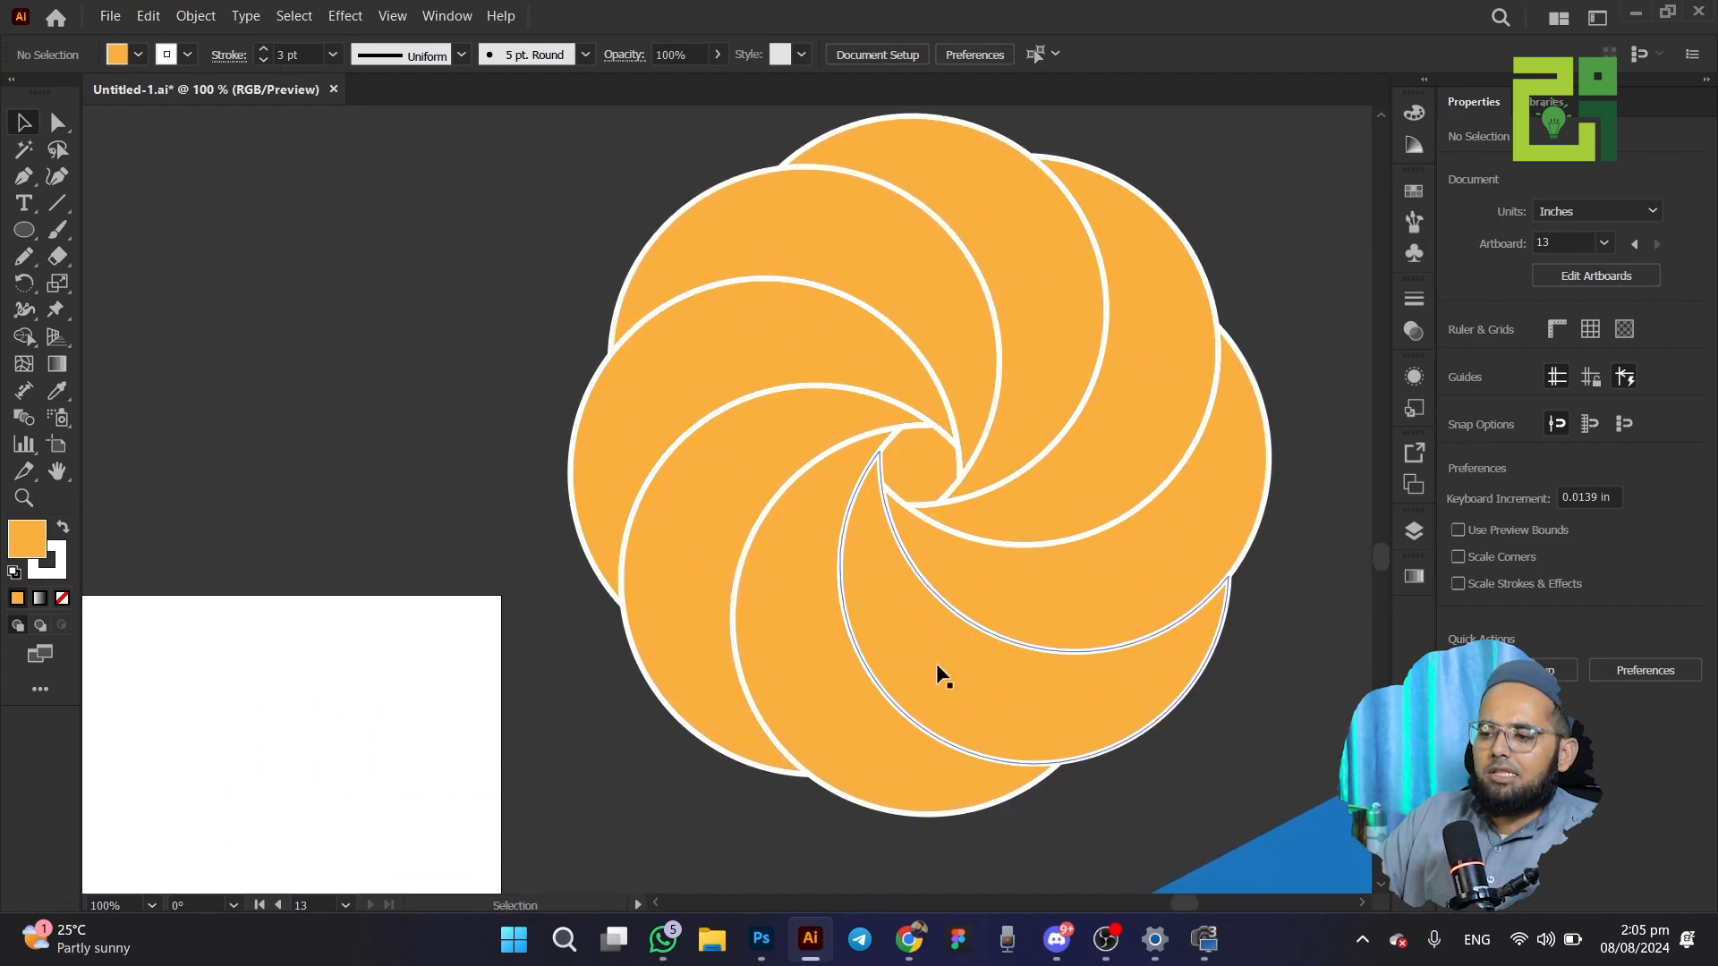
pyautogui.click(721, 356)
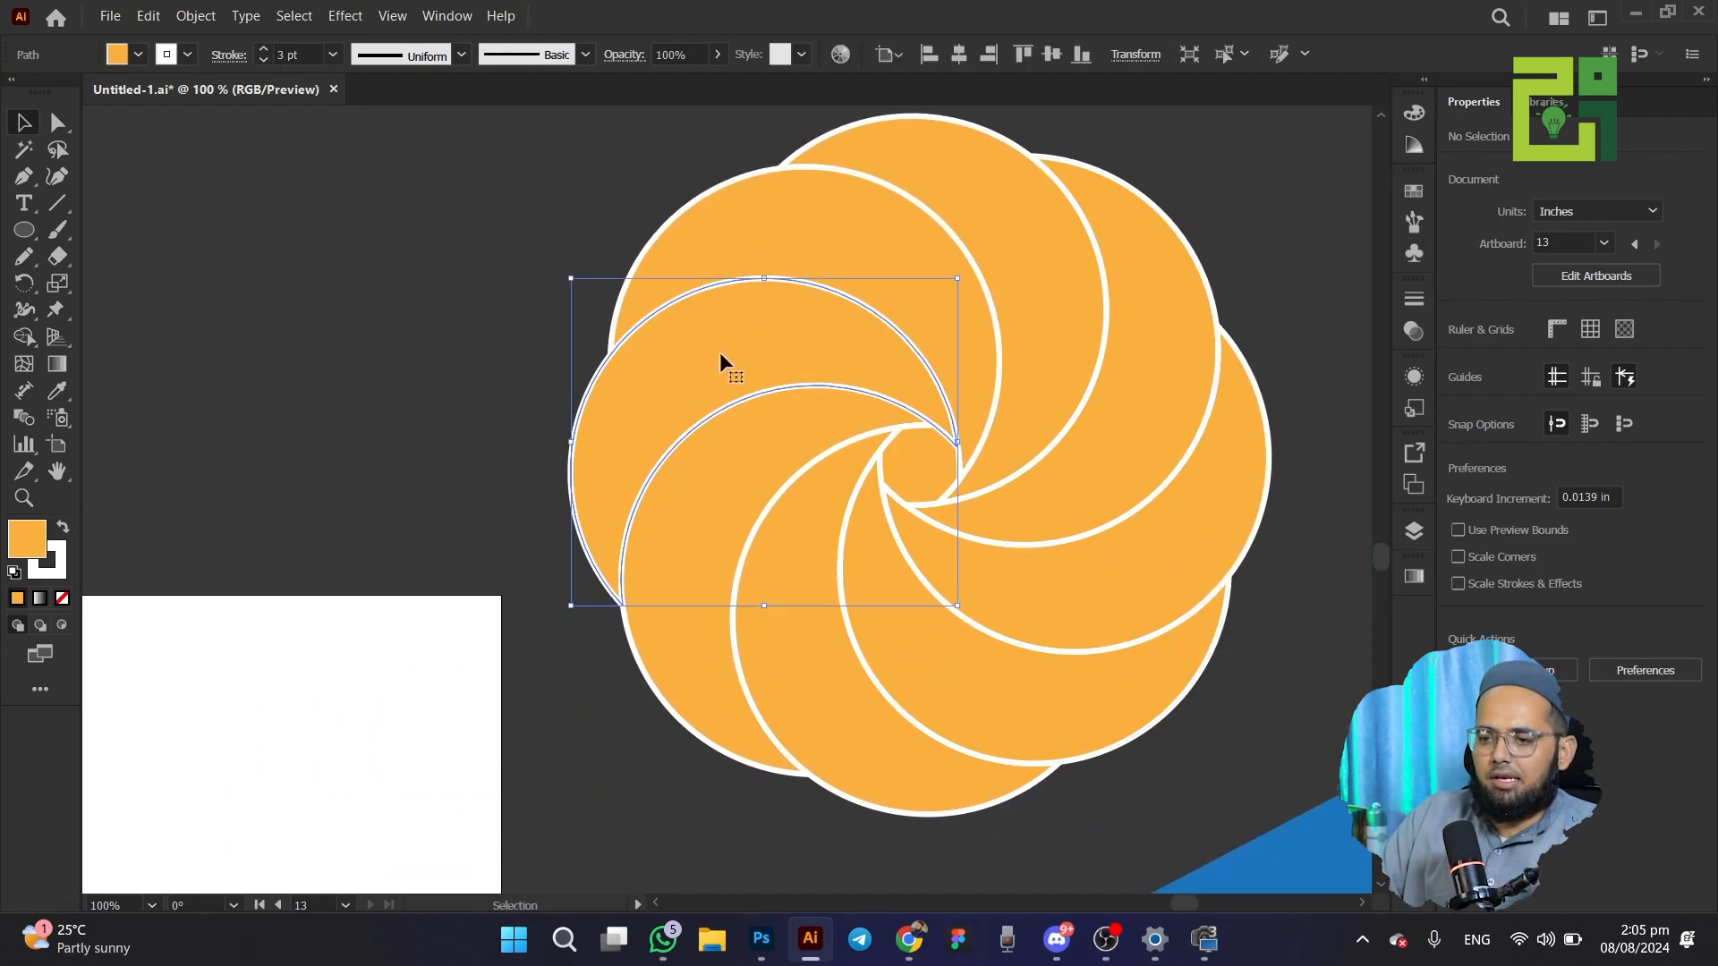
pyautogui.moveTo(755, 336); pyautogui.dragTo(337, 316)
pyautogui.moveTo(866, 306); pyautogui.dragTo(682, 200)
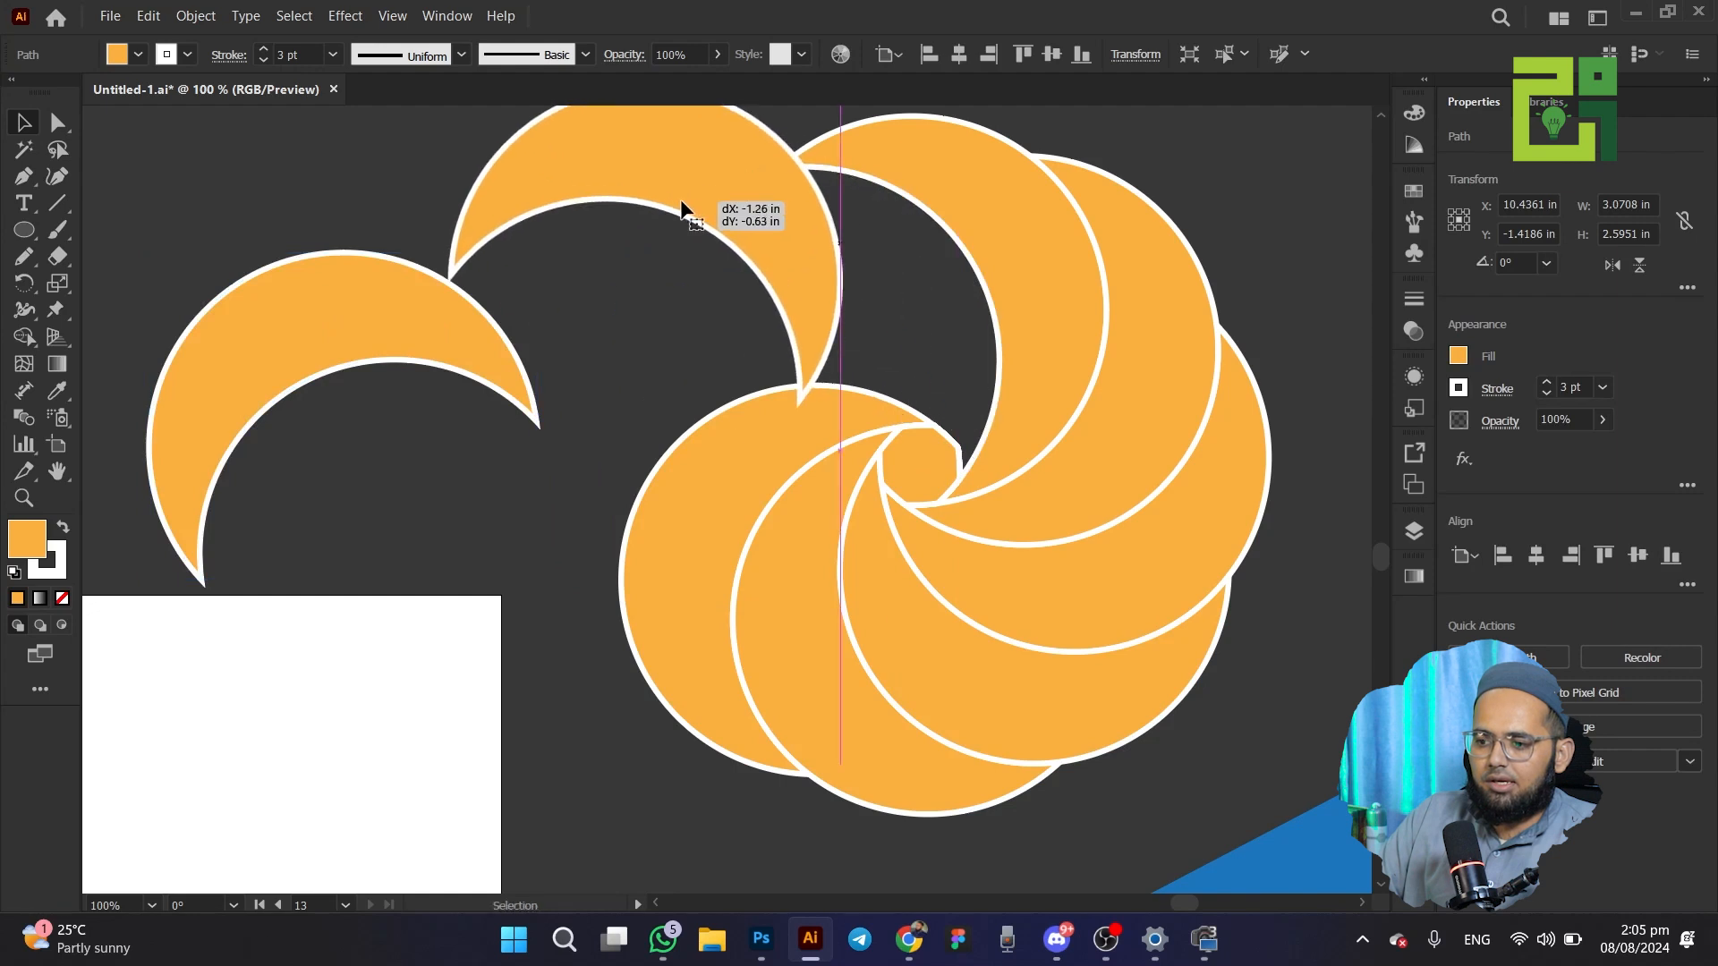
pyautogui.moveTo(1005, 174); pyautogui.dragTo(1009, 147)
pyautogui.moveTo(1009, 141); pyautogui.dragTo(1009, 137)
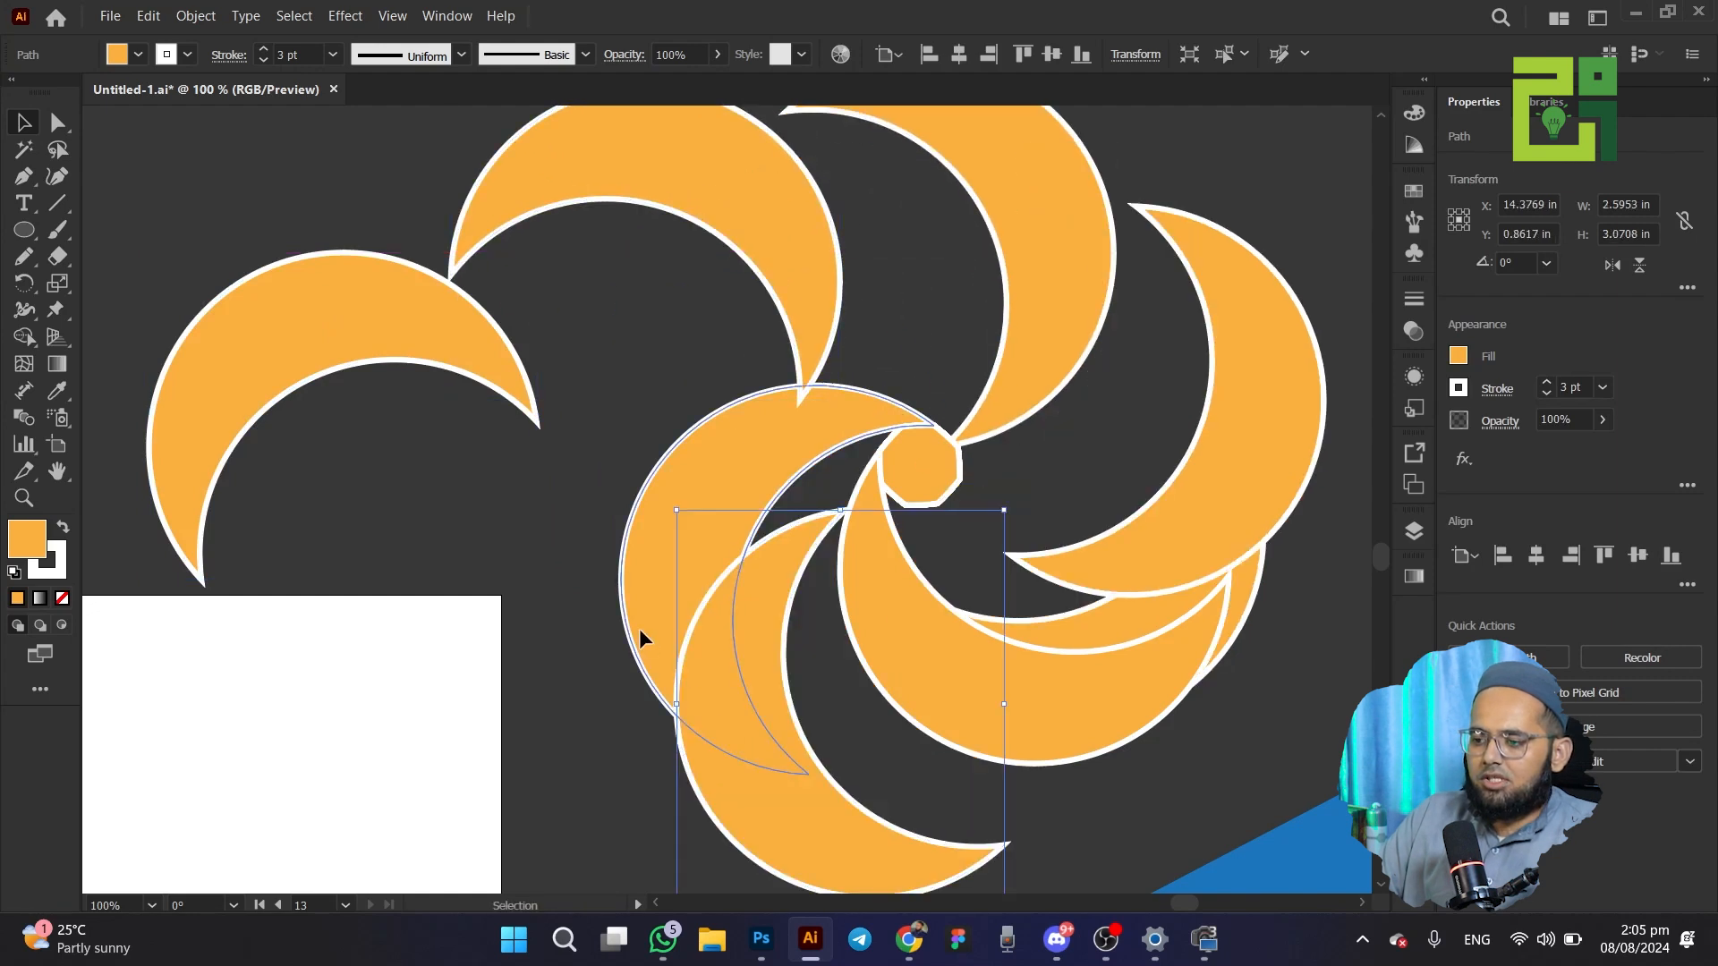
pyautogui.moveTo(639, 628); pyautogui.dragTo(555, 653)
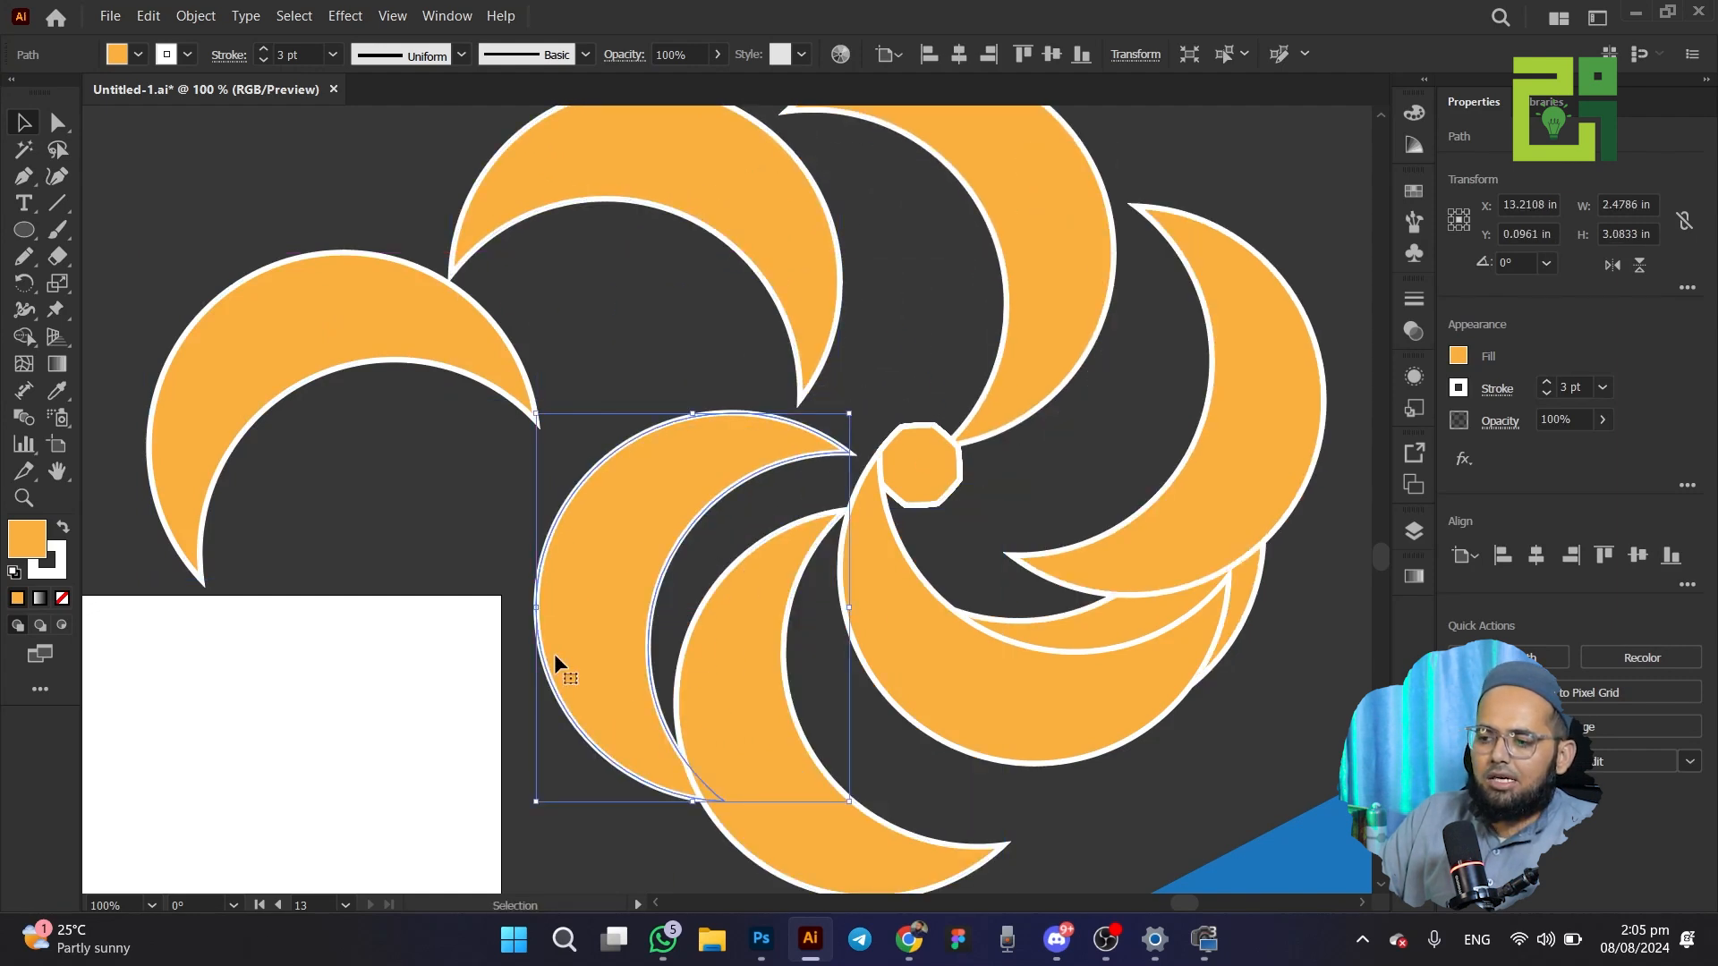
# Undo all the petal moves
pyautogui.hotkey('ctrl', 'z')
pyautogui.hotkey('ctrl', 'z')
pyautogui.hotkey('ctrl', 'z')
pyautogui.hotkey('ctrl', 'z')
pyautogui.hotkey('ctrl', 'z')
pyautogui.hotkey('ctrl', 'z')
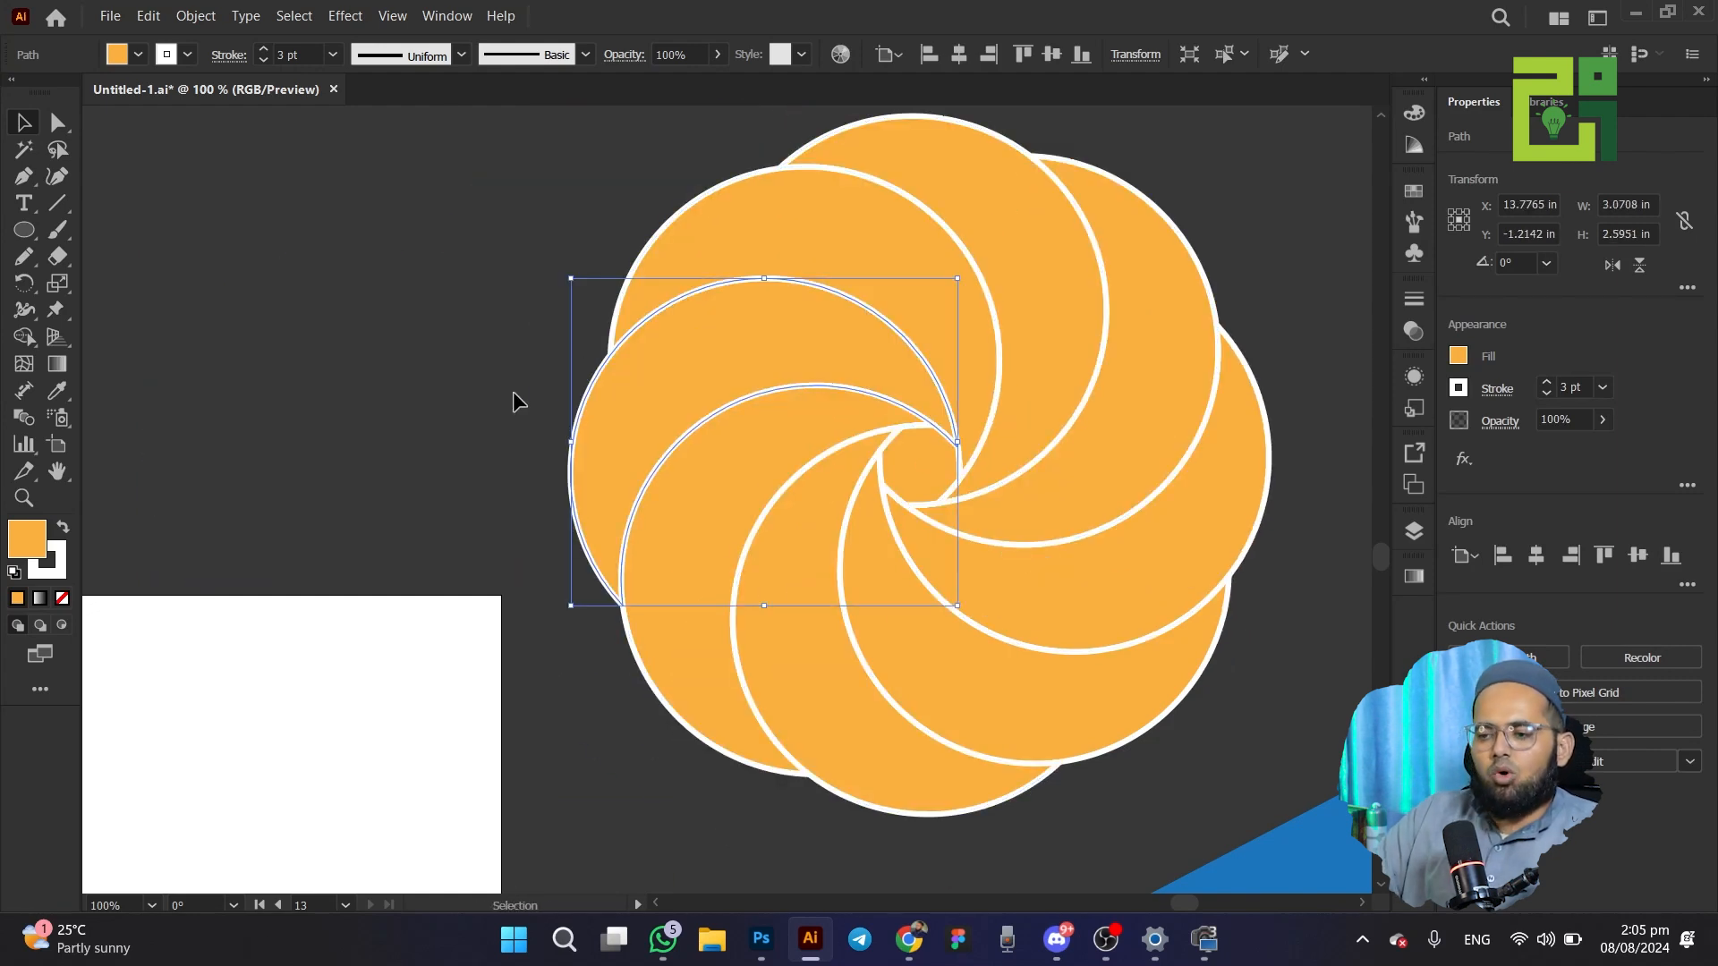
# Select the entire rosette and move it to the empty canvas above the artboard
pyautogui.moveTo(398, 309); pyautogui.dragTo(1185, 773)
pyautogui.scroll(-2, 927, 560)
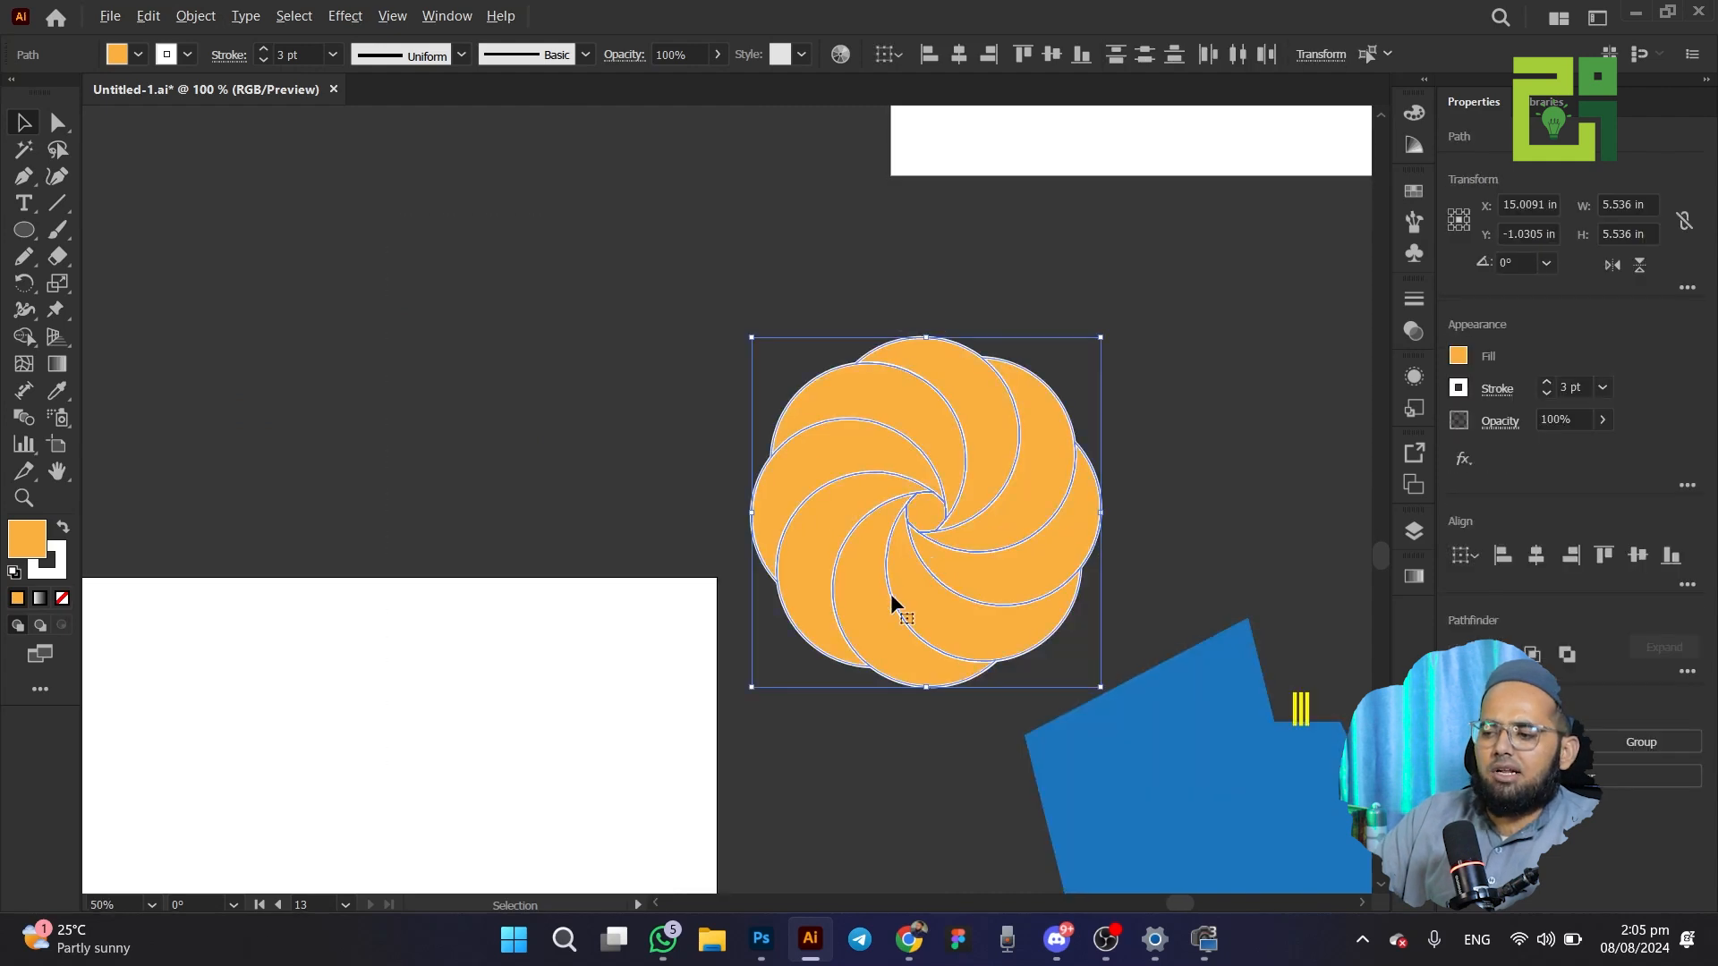
pyautogui.moveTo(701, 657); pyautogui.dragTo(866, 468)
pyautogui.moveTo(1021, 421); pyautogui.dragTo(620, 270)
pyautogui.click(461, 488)
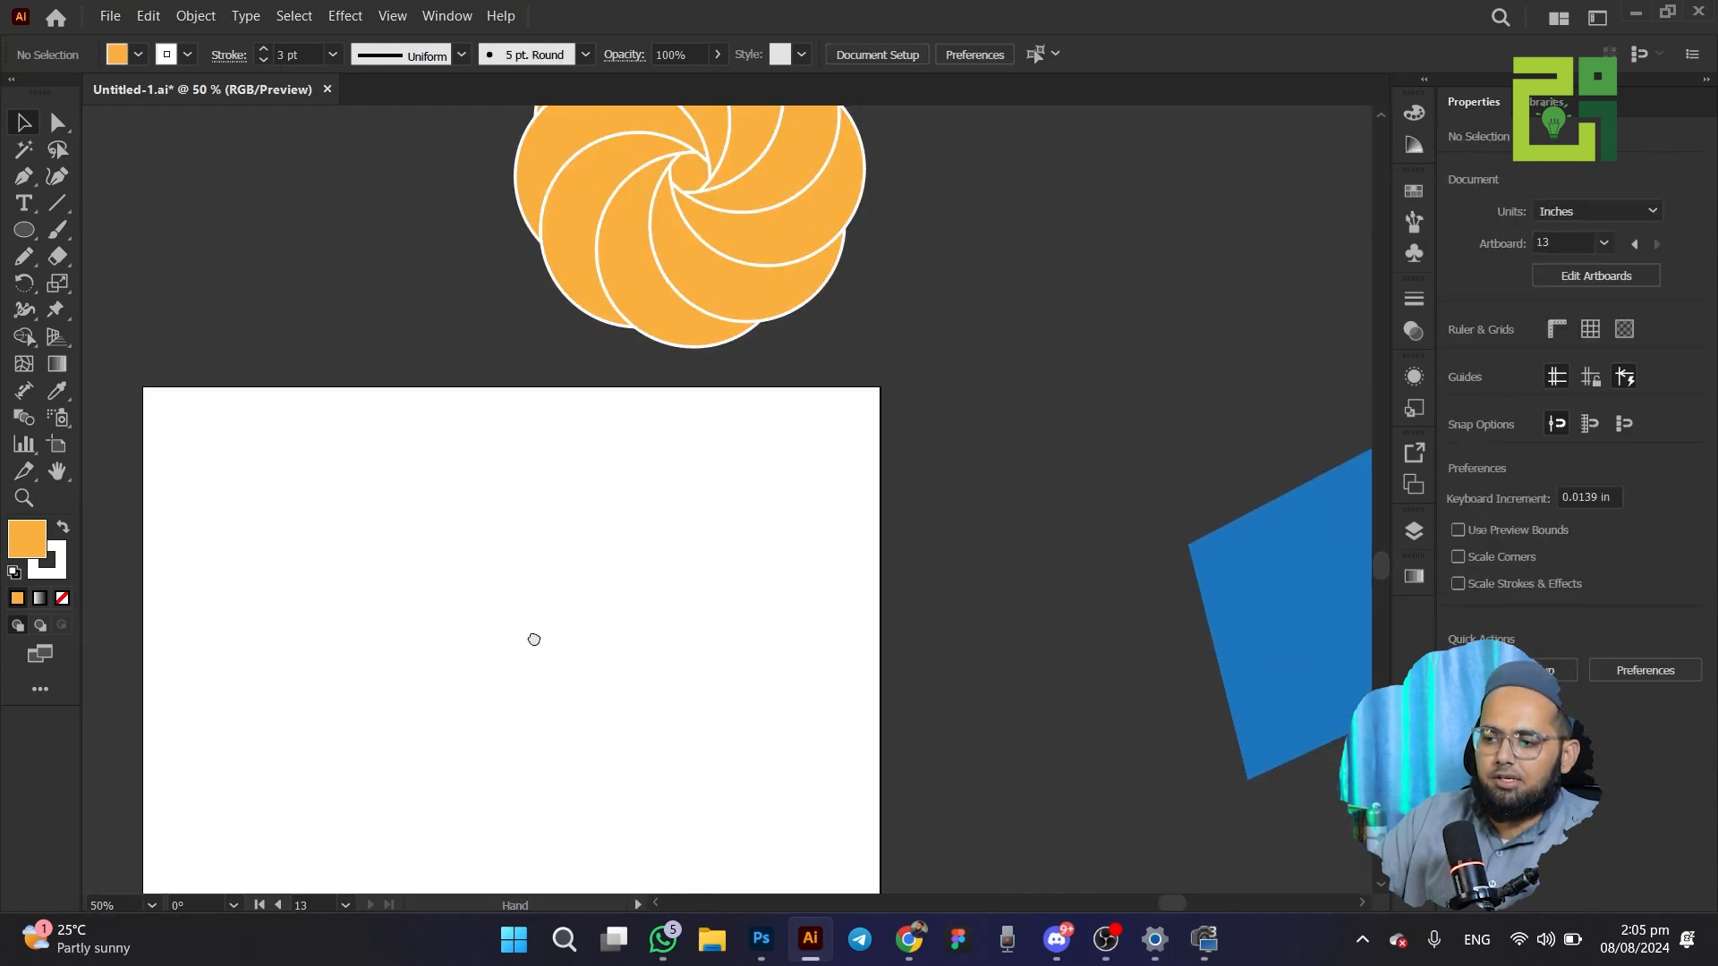
# Draw a new circle about 5.12 in wide on the empty artboard and shift it slightly up and left
pyautogui.moveTo(534, 632); pyautogui.dragTo(582, 497)
pyautogui.press('l')
pyautogui.moveTo(563, 396); pyautogui.dragTo(886, 719)
pyautogui.press('v')
pyautogui.moveTo(632, 554); pyautogui.dragTo(621, 509)
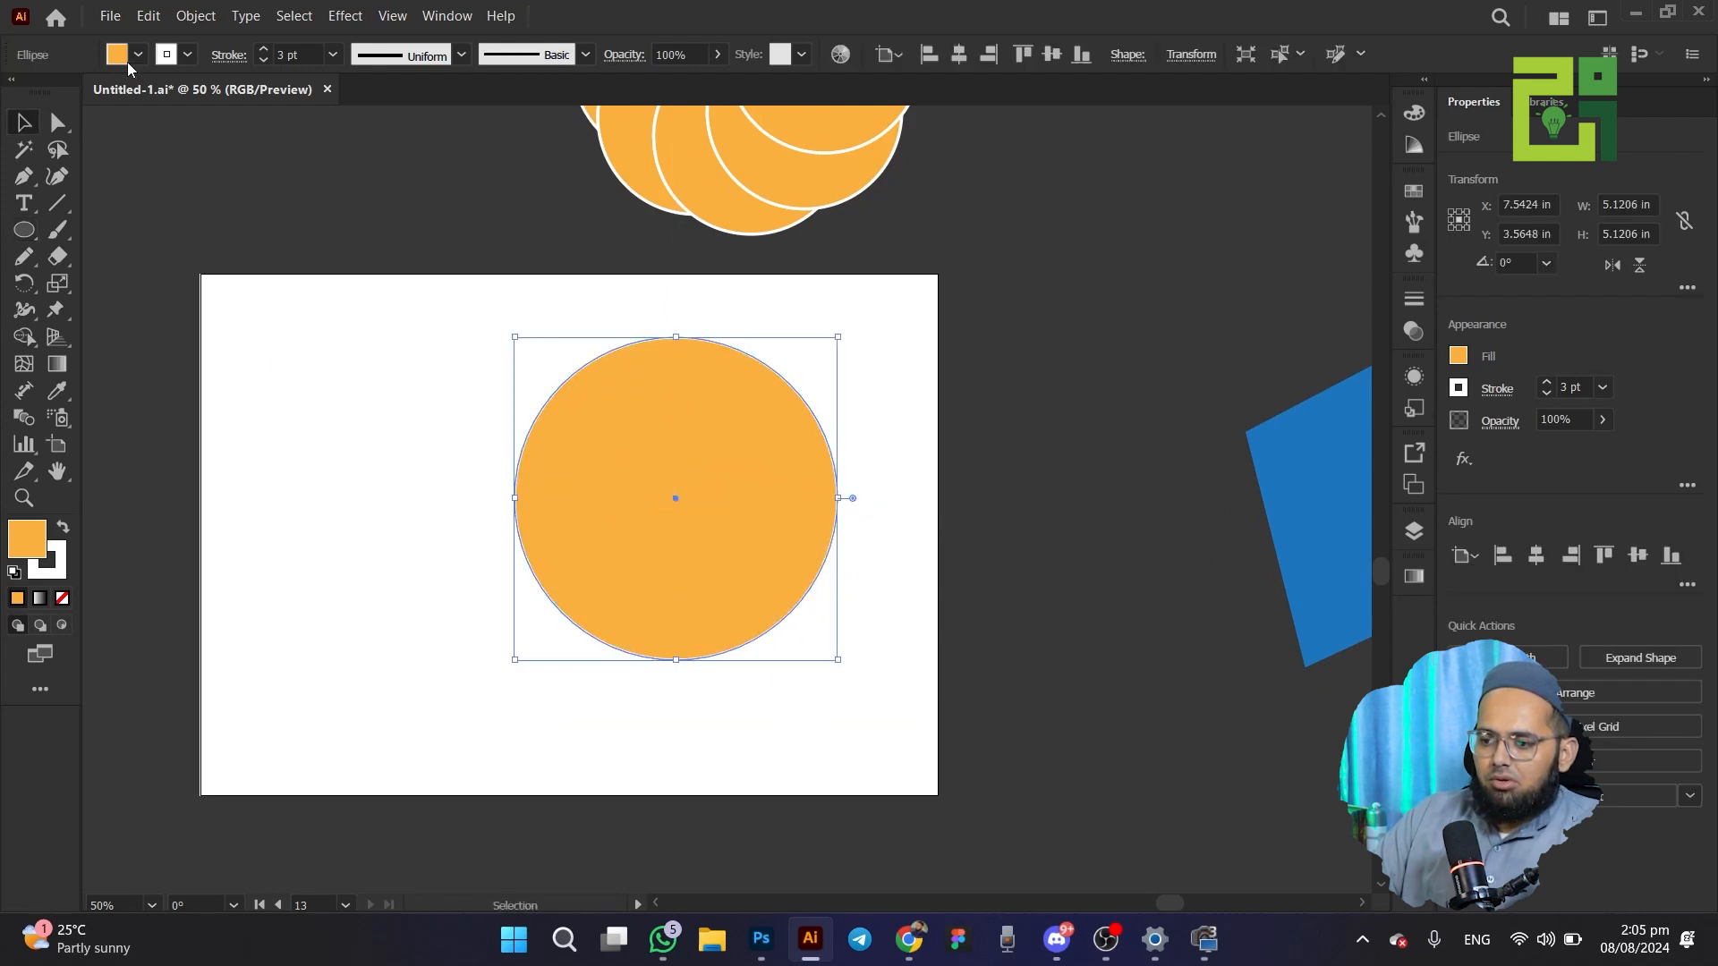
# Remove the white stroke from the orange circle
pyautogui.click(188, 56)
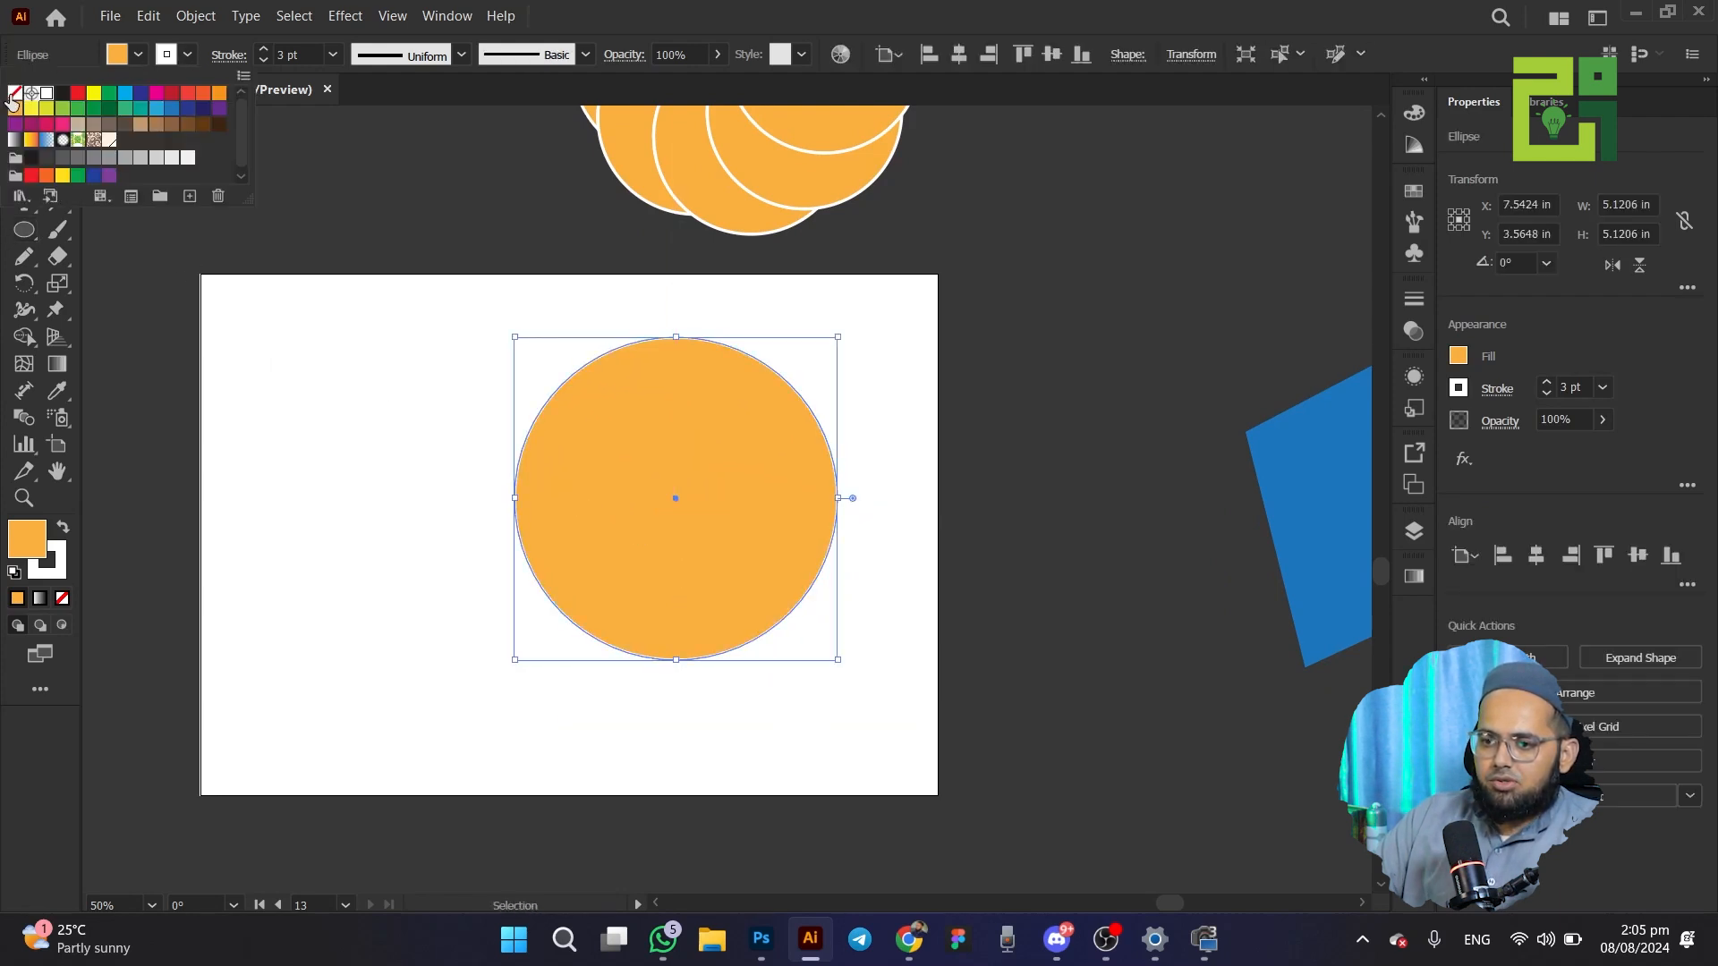
pyautogui.click(13, 95)
pyautogui.click(599, 497)
# Duplicate the orange circle twice and arrange the copies side by side, overlapping each other slightly below the original
pyautogui.moveTo(602, 499)
pyautogui.mouseDown()
pyautogui.moveTo(467, 507)
pyautogui.moveTo(440, 492)
pyautogui.moveTo(575, 491)
pyautogui.moveTo(615, 541)
pyautogui.mouseUp()
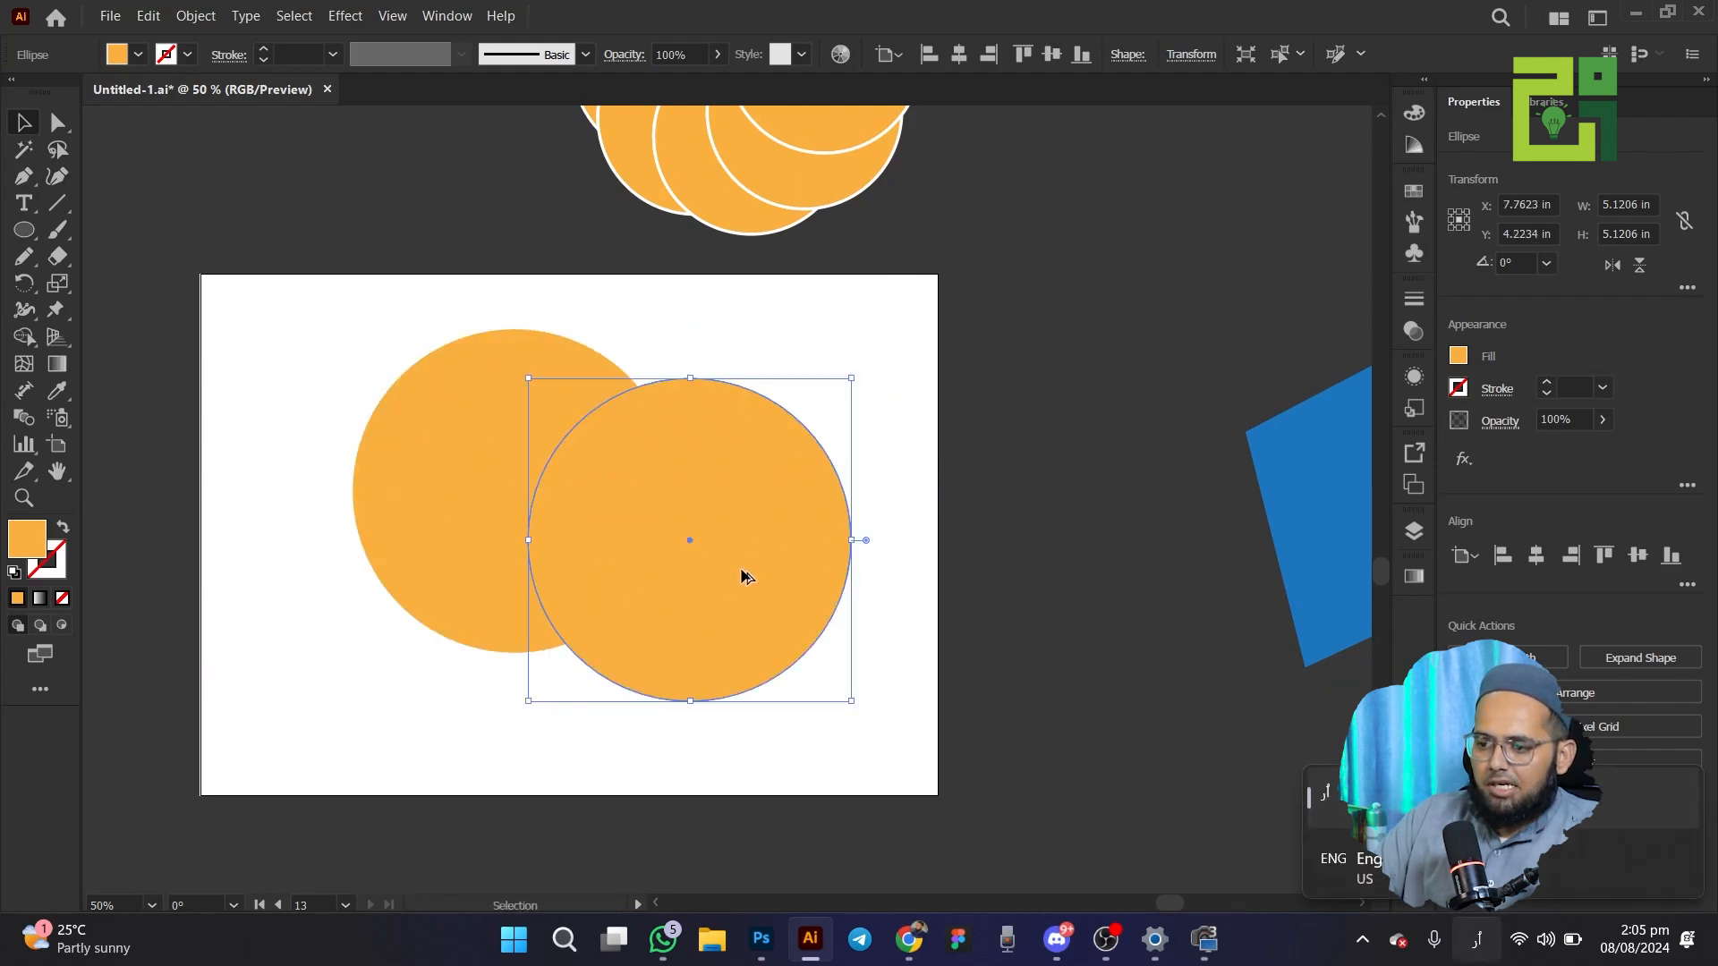
pyautogui.moveTo(721, 605); pyautogui.dragTo(404, 606)
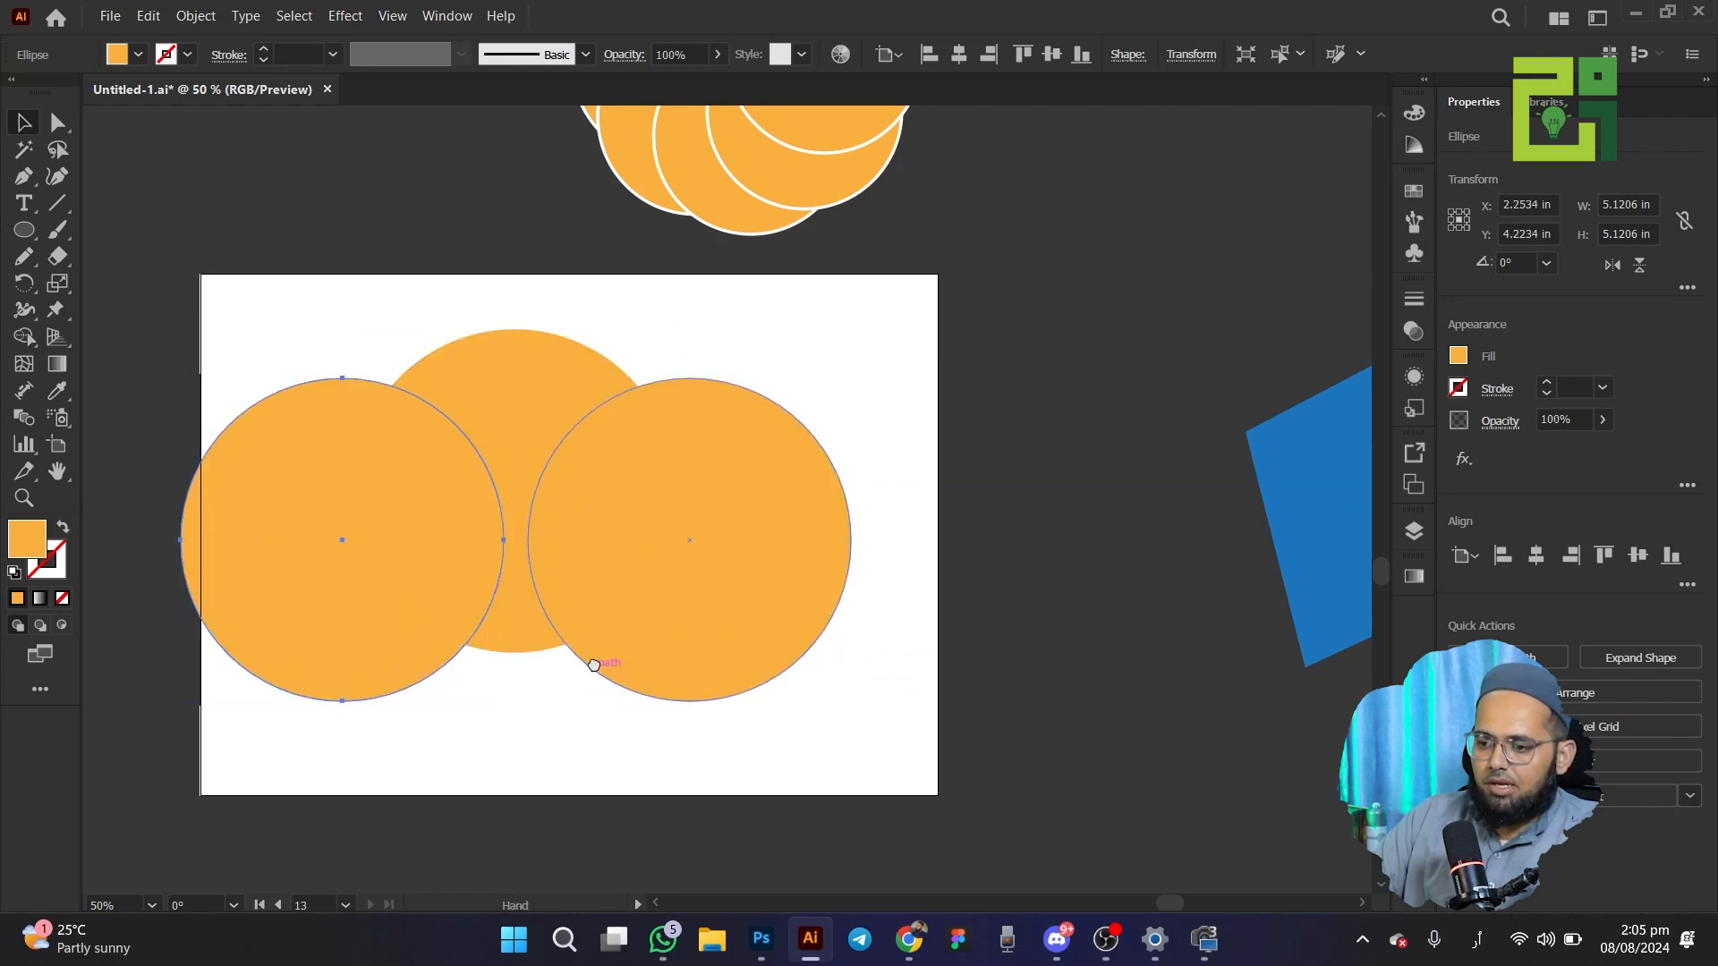
pyautogui.moveTo(873, 487); pyautogui.dragTo(777, 483)
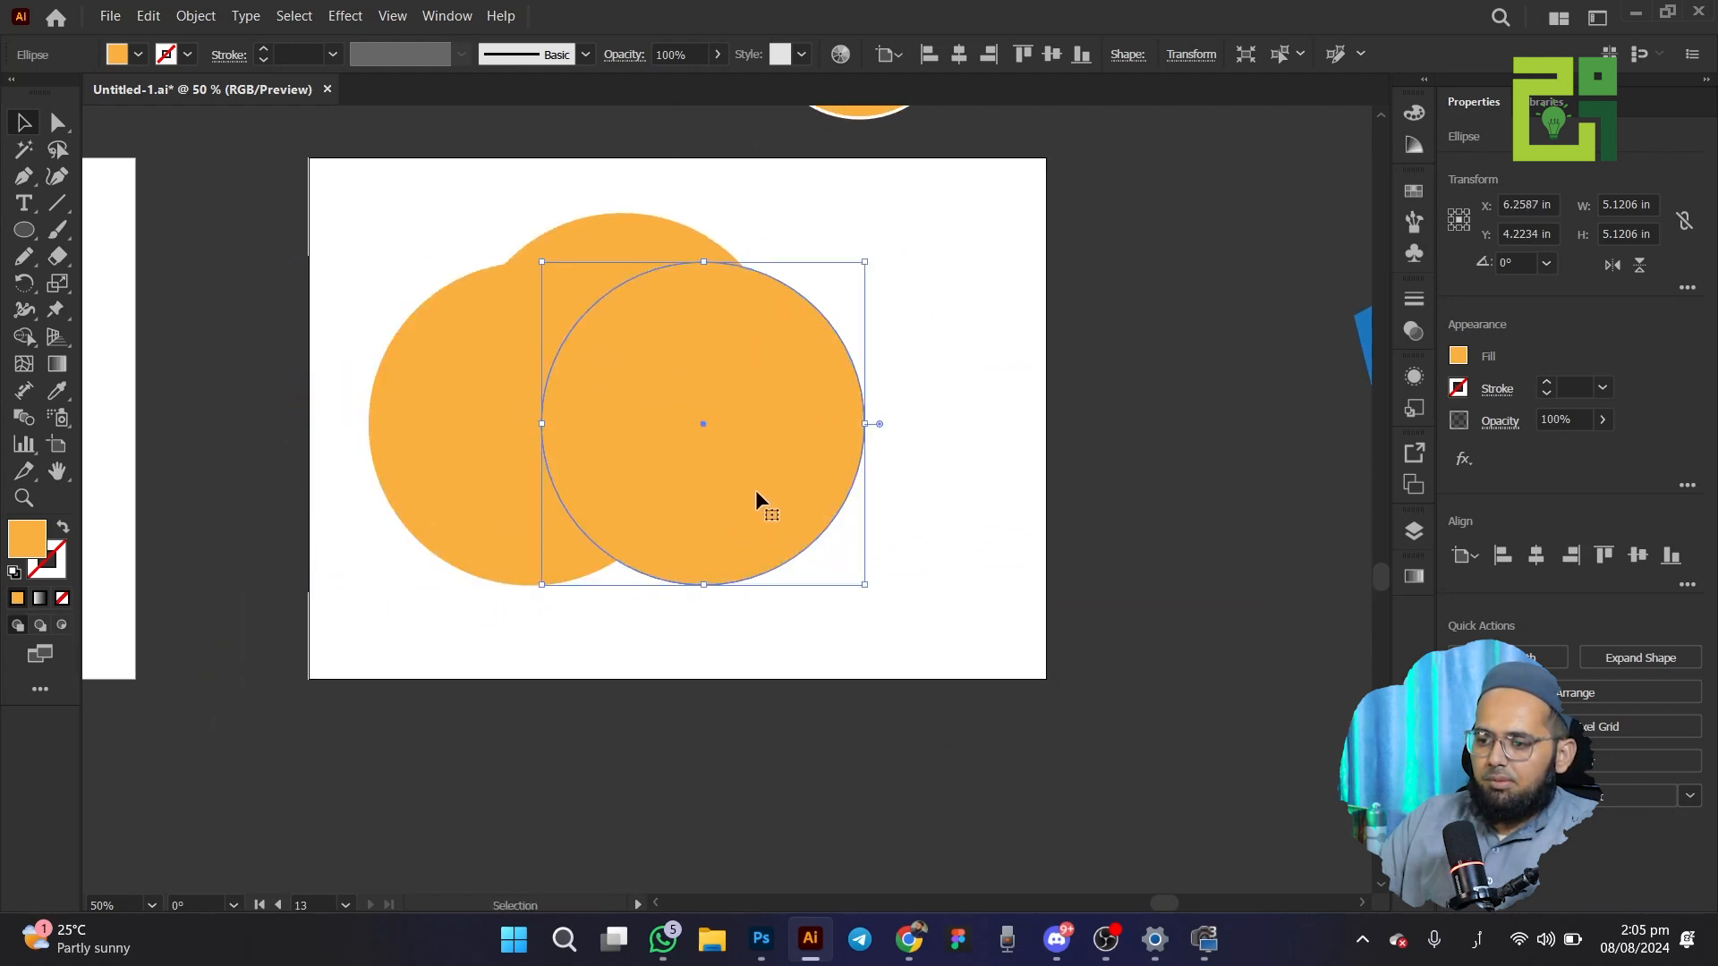
# Fill the two lower circles with black and place a spare copy of all three circles on the canvas beside the artboard
pyautogui.keyDown('shift'); pyautogui.click(405, 412); pyautogui.keyUp('shift')
pyautogui.click(134, 55)
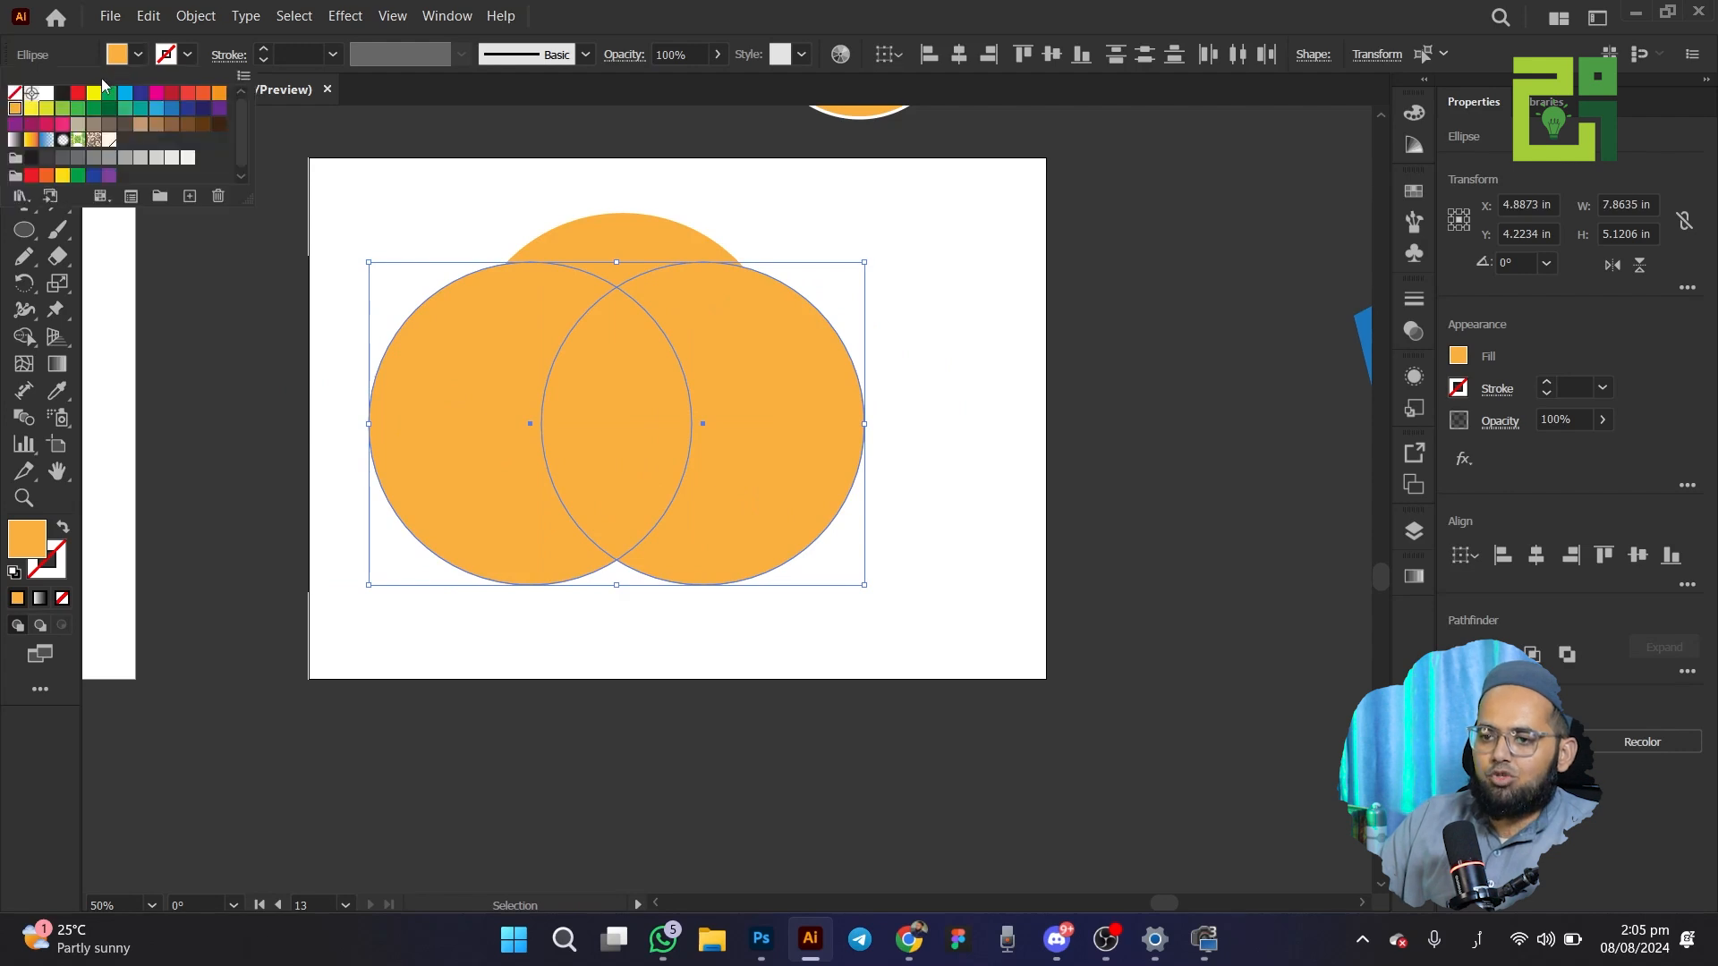
pyautogui.click(66, 93)
pyautogui.click(307, 301)
pyautogui.moveTo(393, 185); pyautogui.dragTo(915, 592)
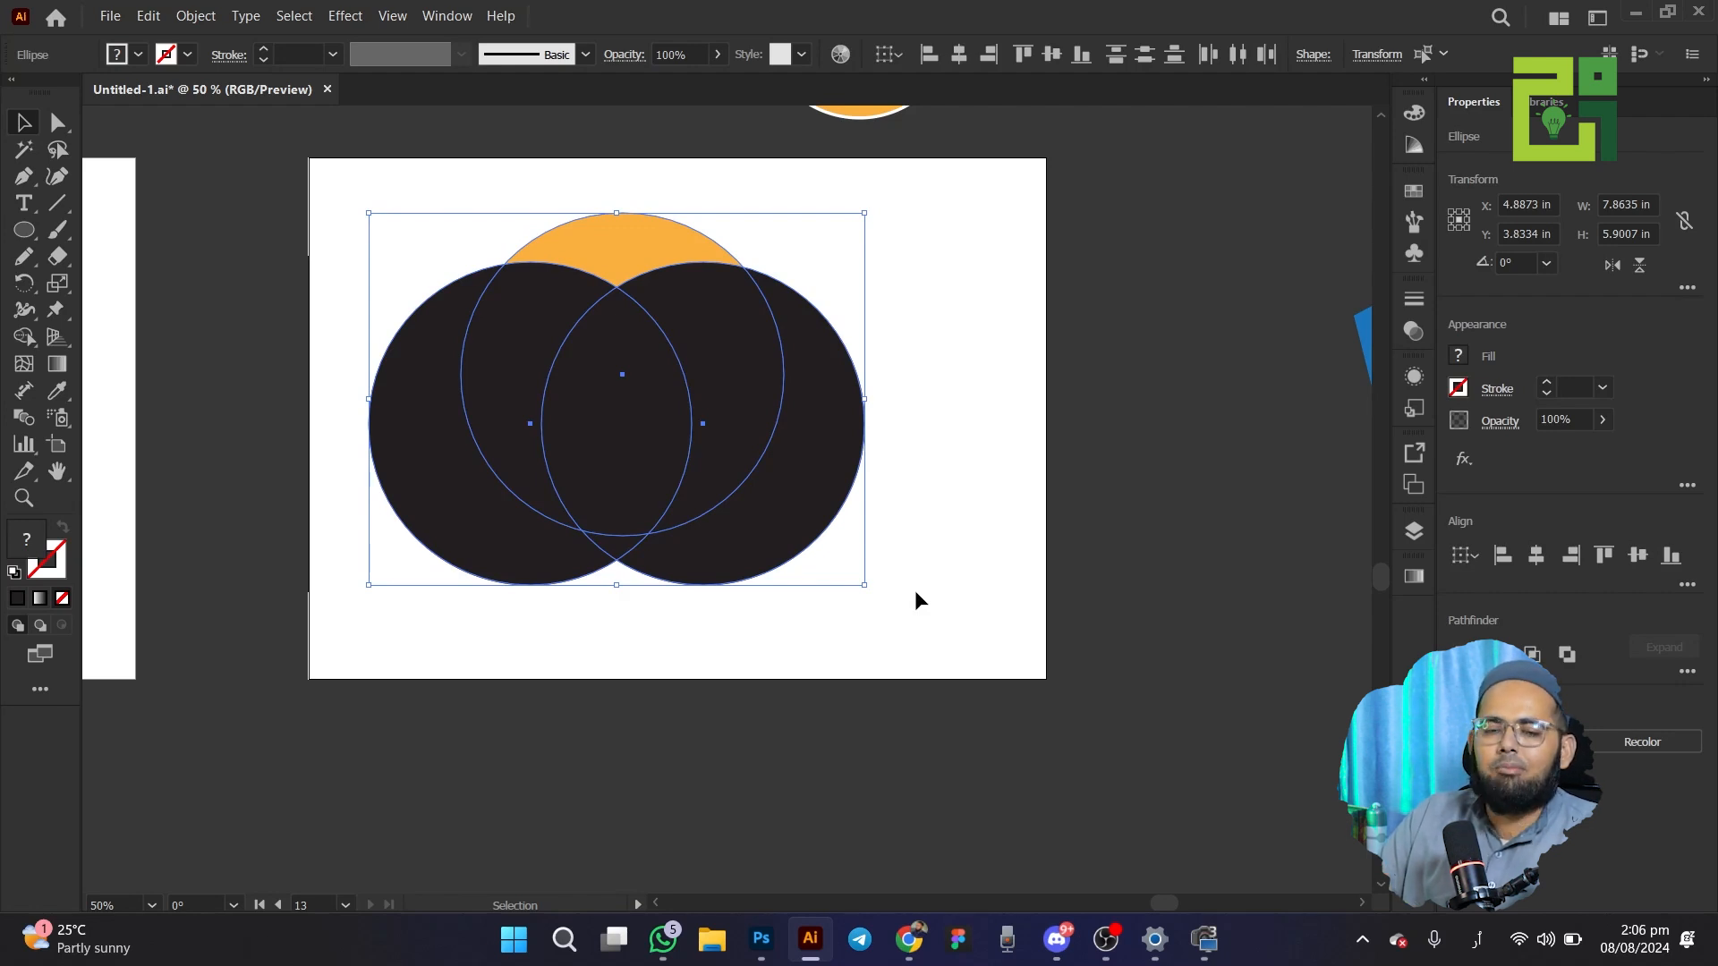
pyautogui.moveTo(486, 495); pyautogui.dragTo(993, 754)
# Try the Shape Builder tool on the overlapping circles and replace the result with a fresh copy of the three circles
pyautogui.moveTo(866, 255); pyautogui.dragTo(431, 583)
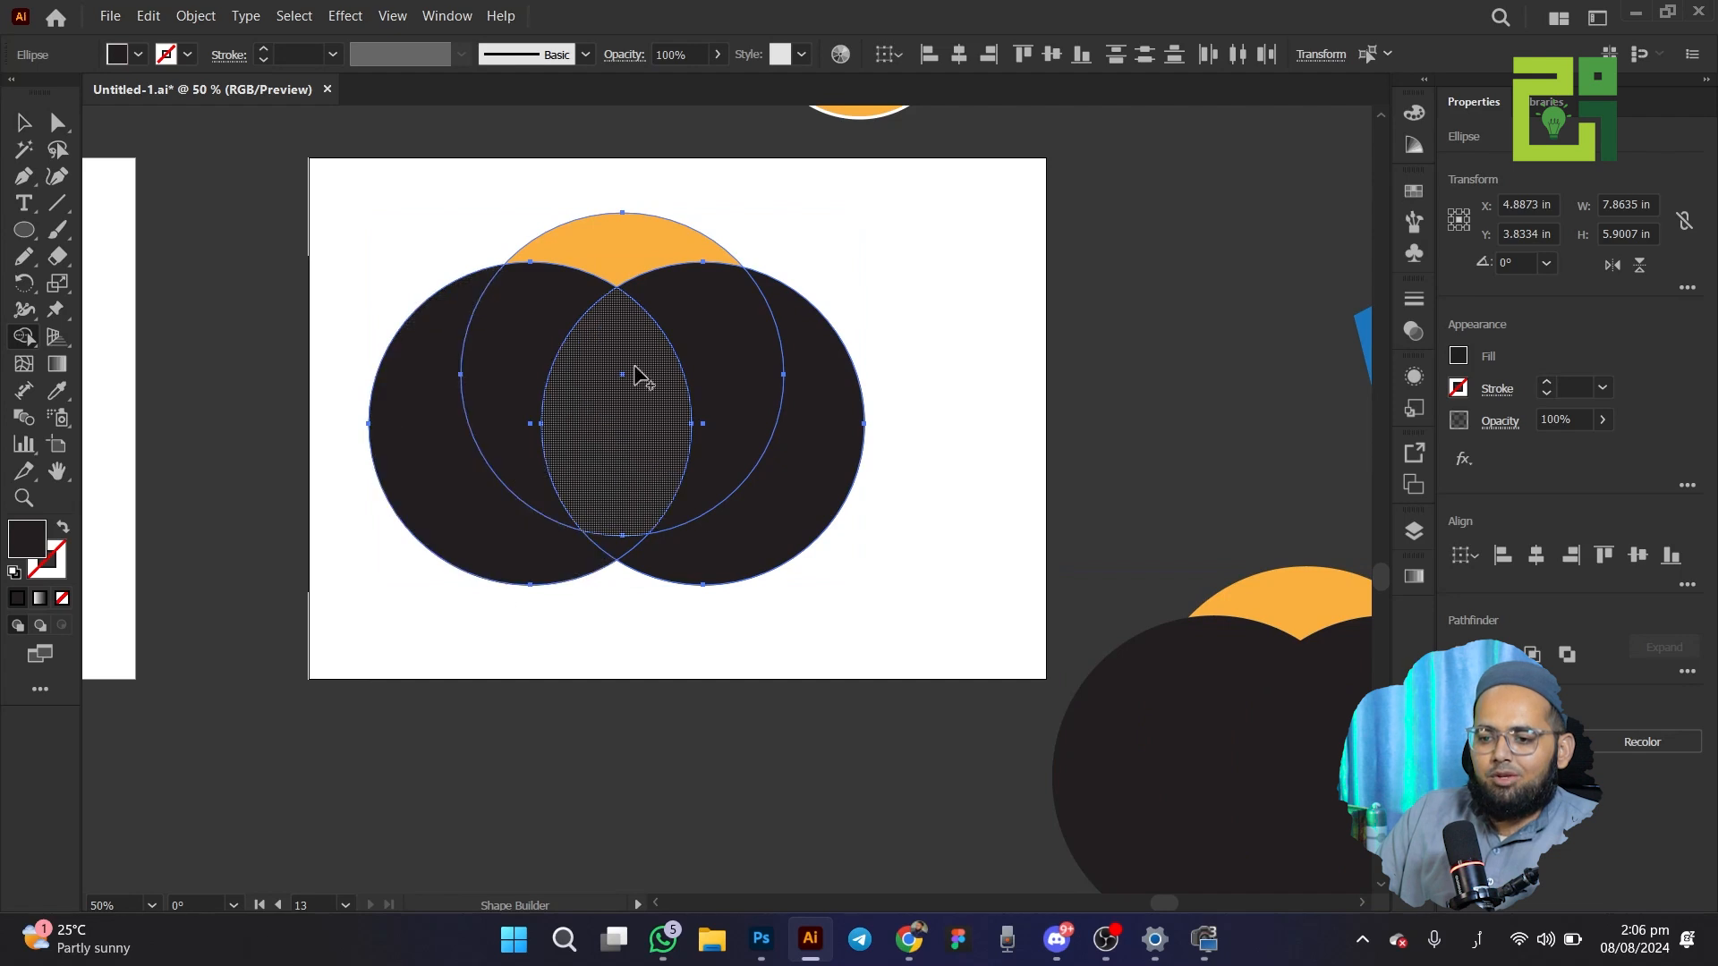
pyautogui.moveTo(617, 257)
pyautogui.mouseDown()
pyautogui.moveTo(510, 319)
pyautogui.moveTo(447, 395)
pyautogui.moveTo(444, 455)
pyautogui.moveTo(729, 464)
pyautogui.moveTo(806, 503)
pyautogui.moveTo(839, 481)
pyautogui.moveTo(655, 552)
pyautogui.moveTo(495, 541)
pyautogui.moveTo(493, 388)
pyautogui.moveTo(708, 343)
pyautogui.moveTo(842, 376)
pyautogui.moveTo(725, 308)
pyautogui.moveTo(506, 317)
pyautogui.moveTo(447, 415)
pyautogui.moveTo(600, 495)
pyautogui.moveTo(703, 392)
pyautogui.mouseUp()
pyautogui.click(32, 121)
pyautogui.moveTo(472, 459)
pyautogui.mouseDown()
pyautogui.moveTo(646, 595)
pyautogui.moveTo(463, 488)
pyautogui.mouseUp()
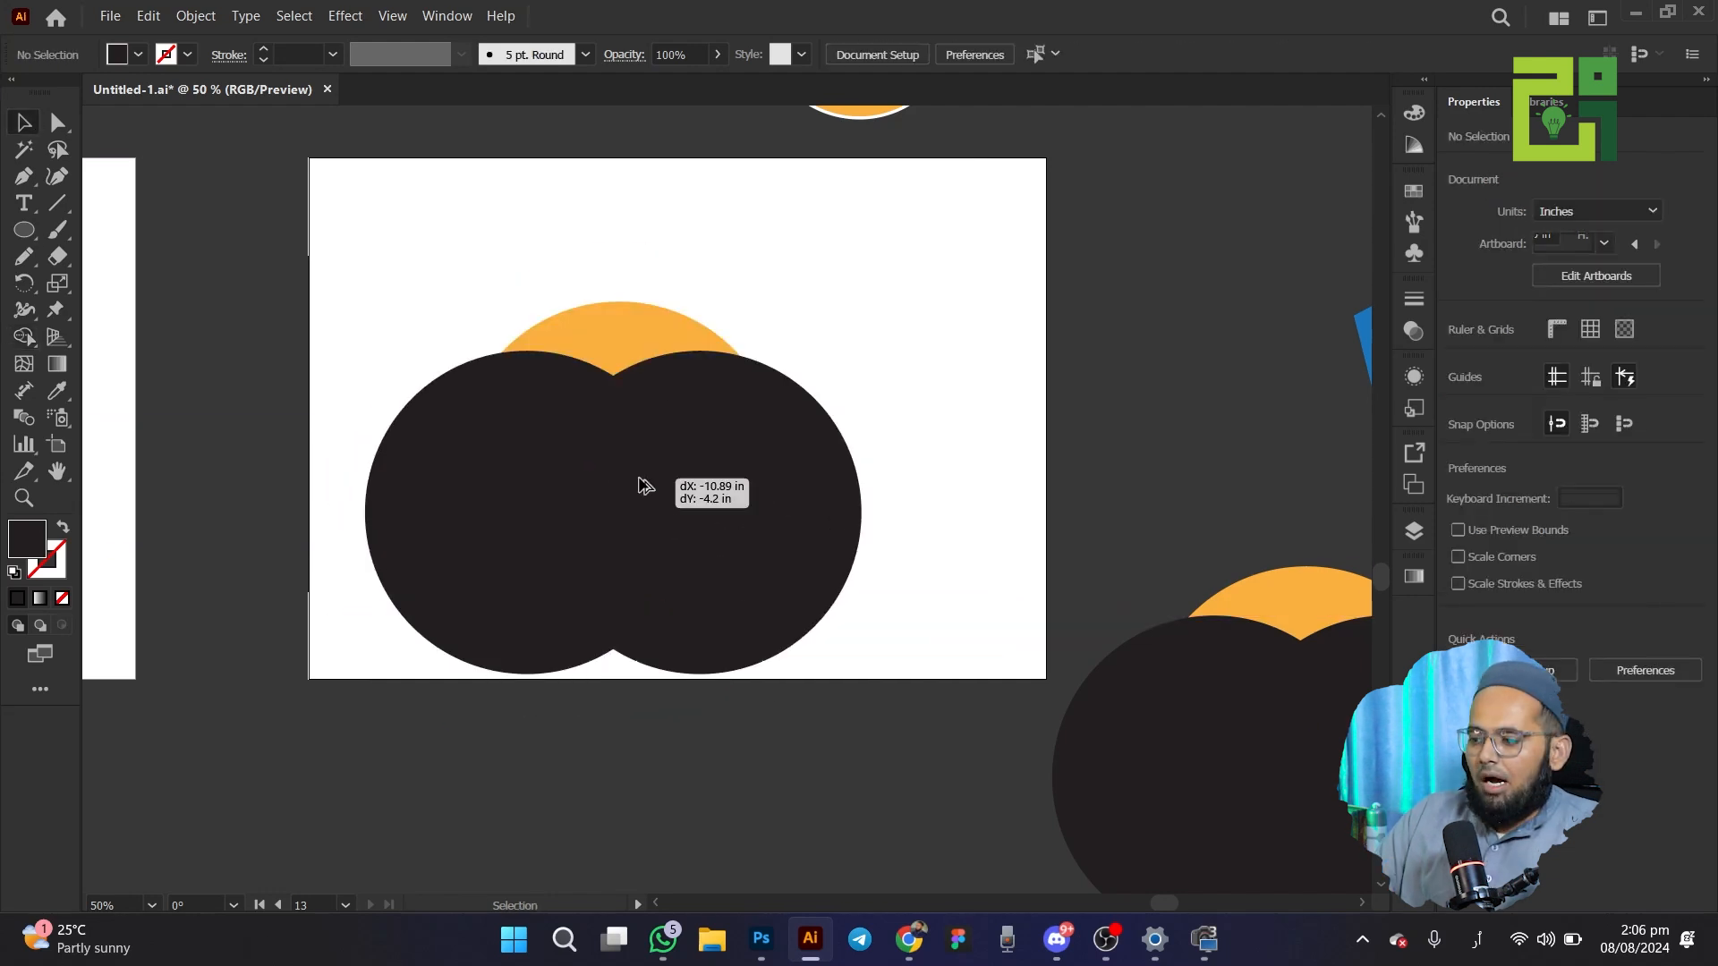
pyautogui.moveTo(645, 486); pyautogui.dragTo(721, 403)
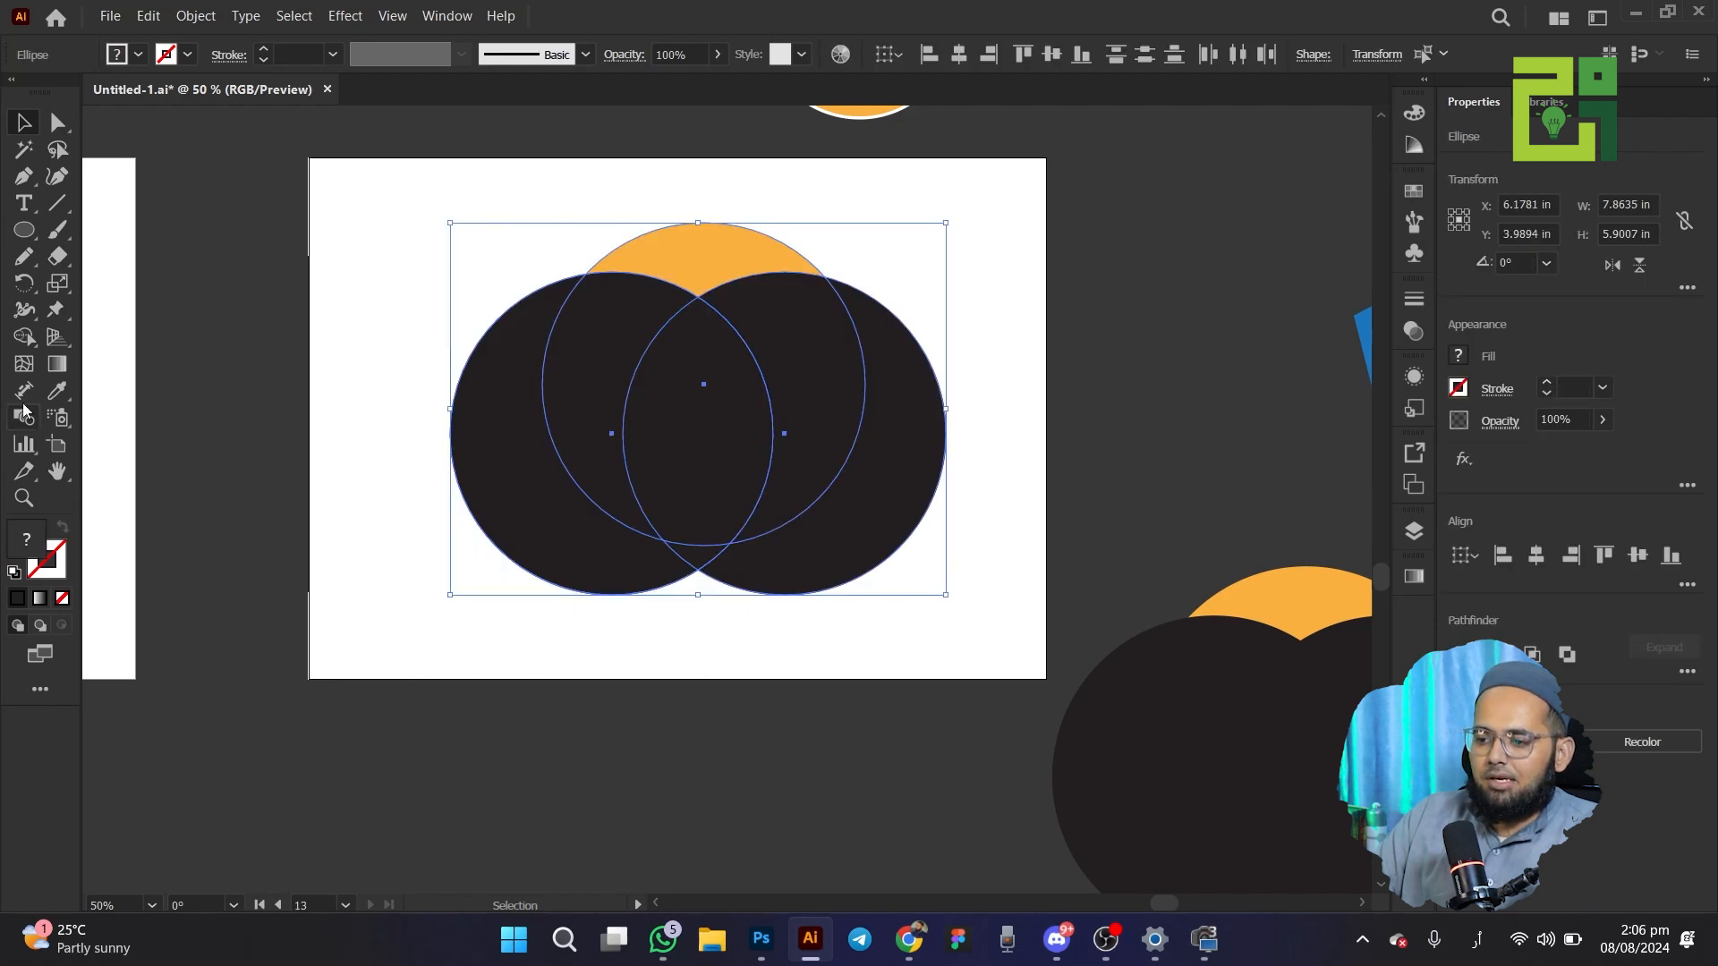
# Subtract both outer black crescents, the central overlap and the small region beneath it from the three circles with the Shape Builder tool
pyautogui.click(25, 338)
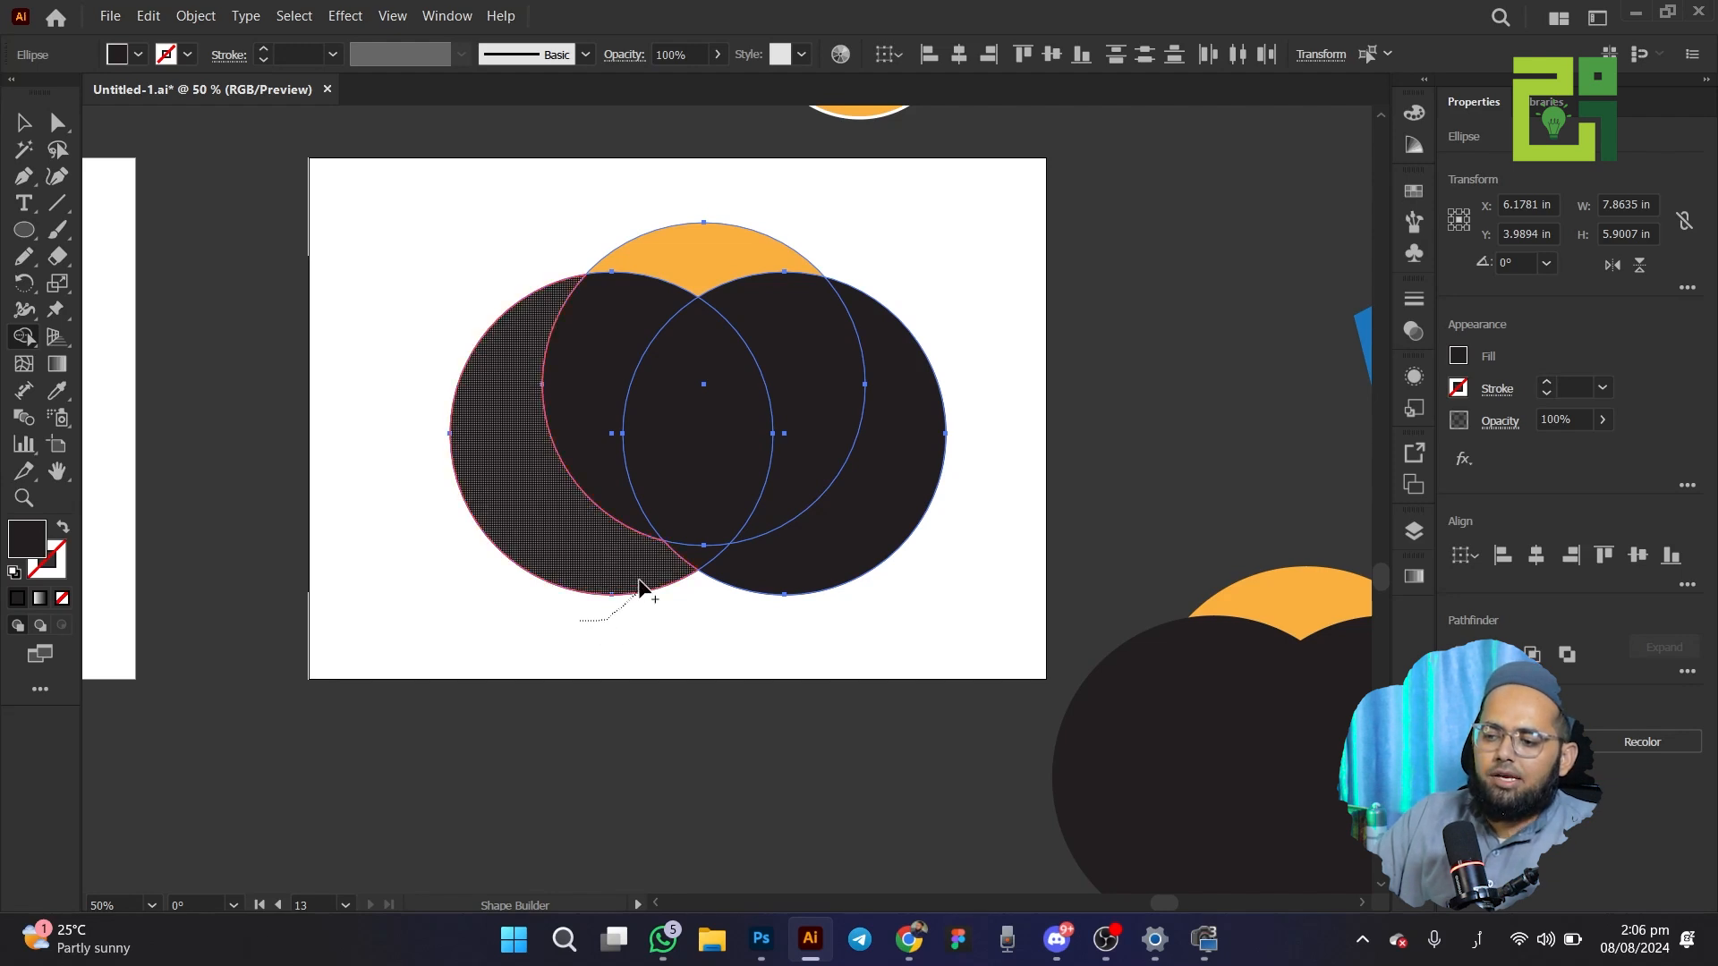
pyautogui.moveTo(639, 591)
pyautogui.mouseDown()
pyautogui.moveTo(690, 559)
pyautogui.moveTo(780, 574)
pyautogui.moveTo(851, 555)
pyautogui.moveTo(727, 569)
pyautogui.moveTo(705, 556)
pyautogui.moveTo(700, 486)
pyautogui.mouseUp()
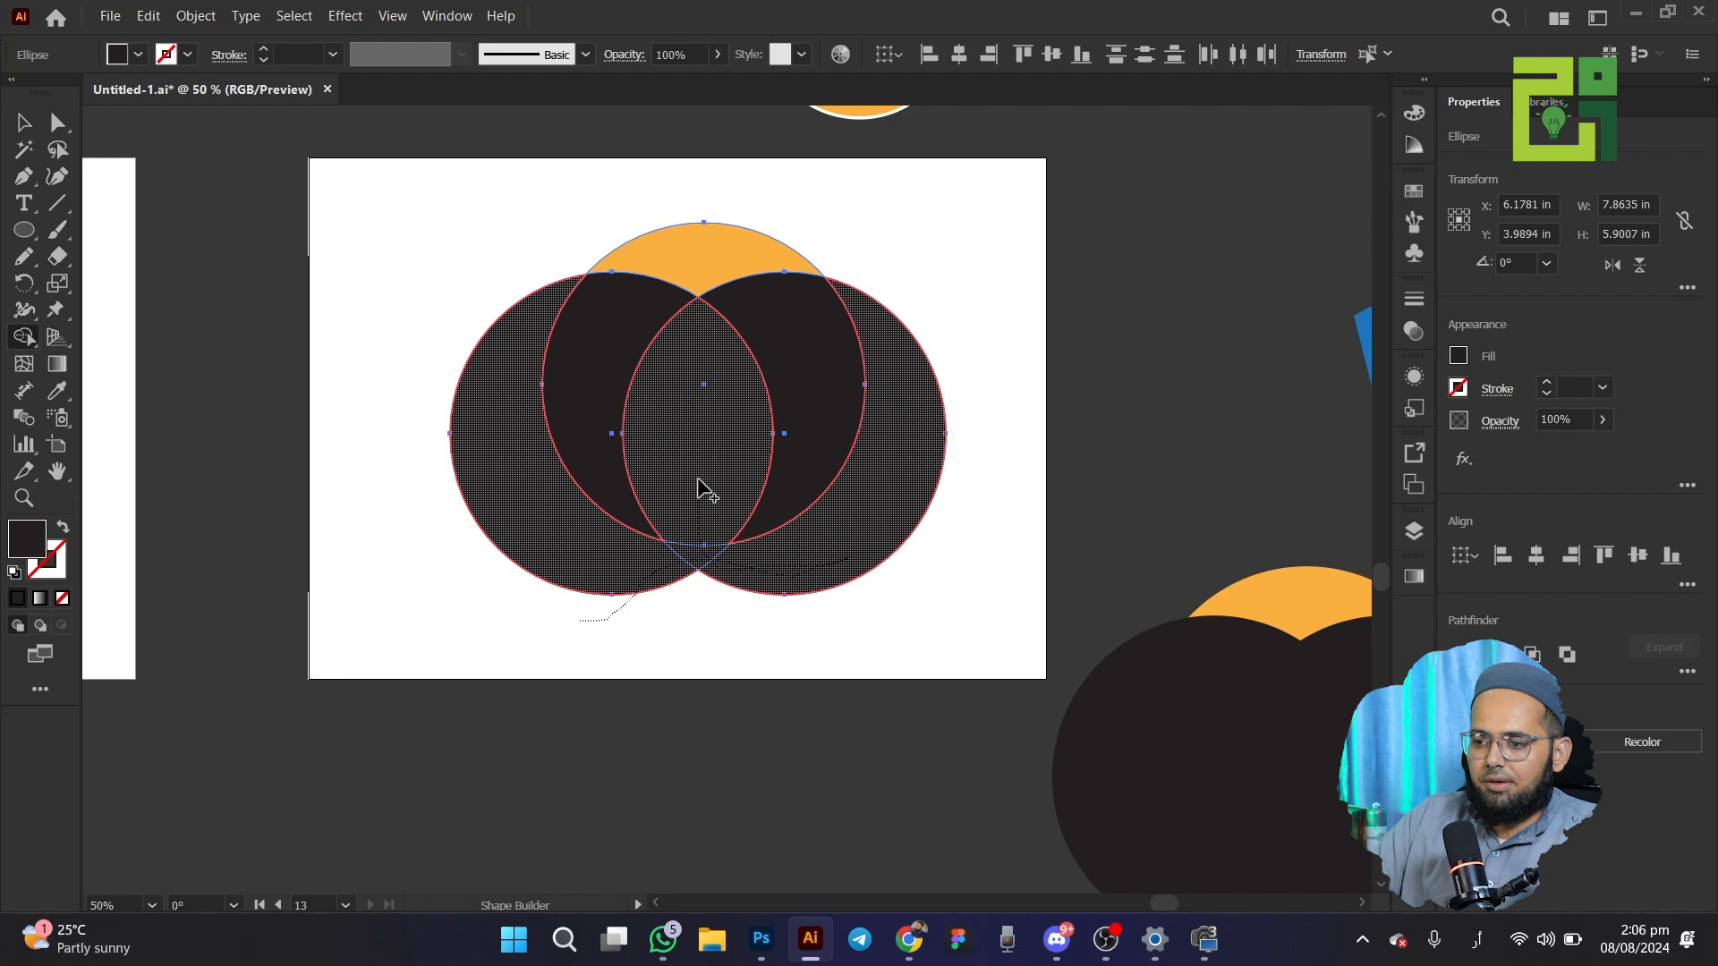
pyautogui.moveTo(699, 482); pyautogui.dragTo(699, 483)
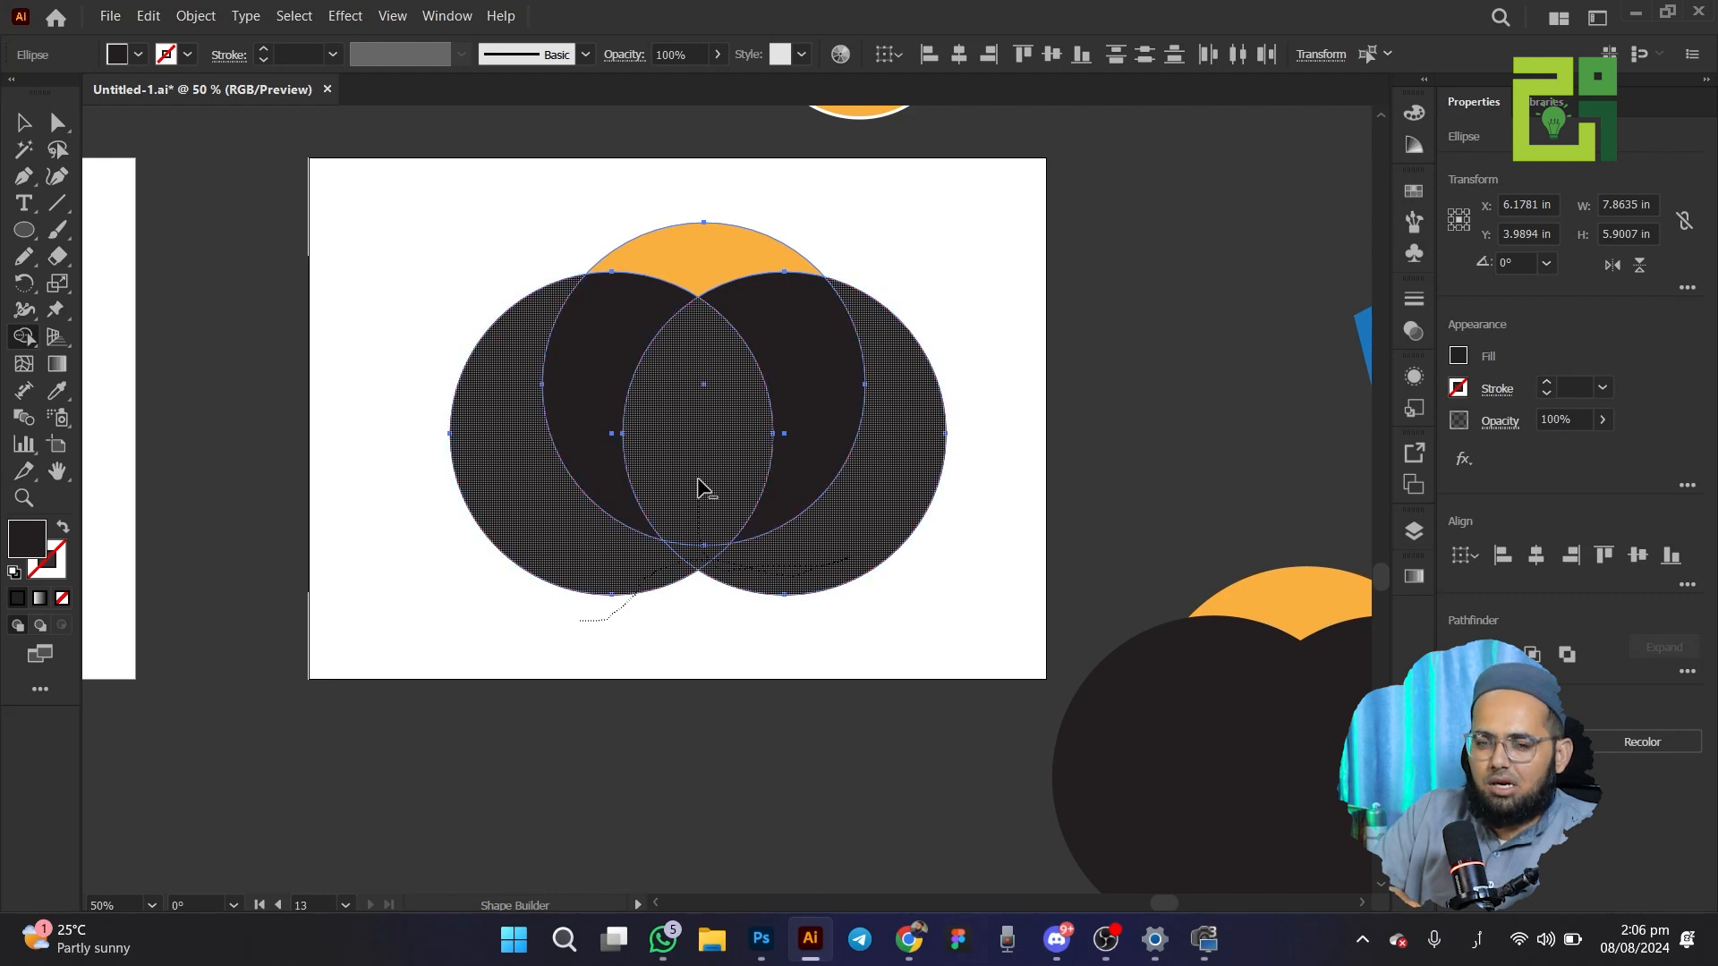
pyautogui.moveTo(699, 488); pyautogui.dragTo(692, 591)
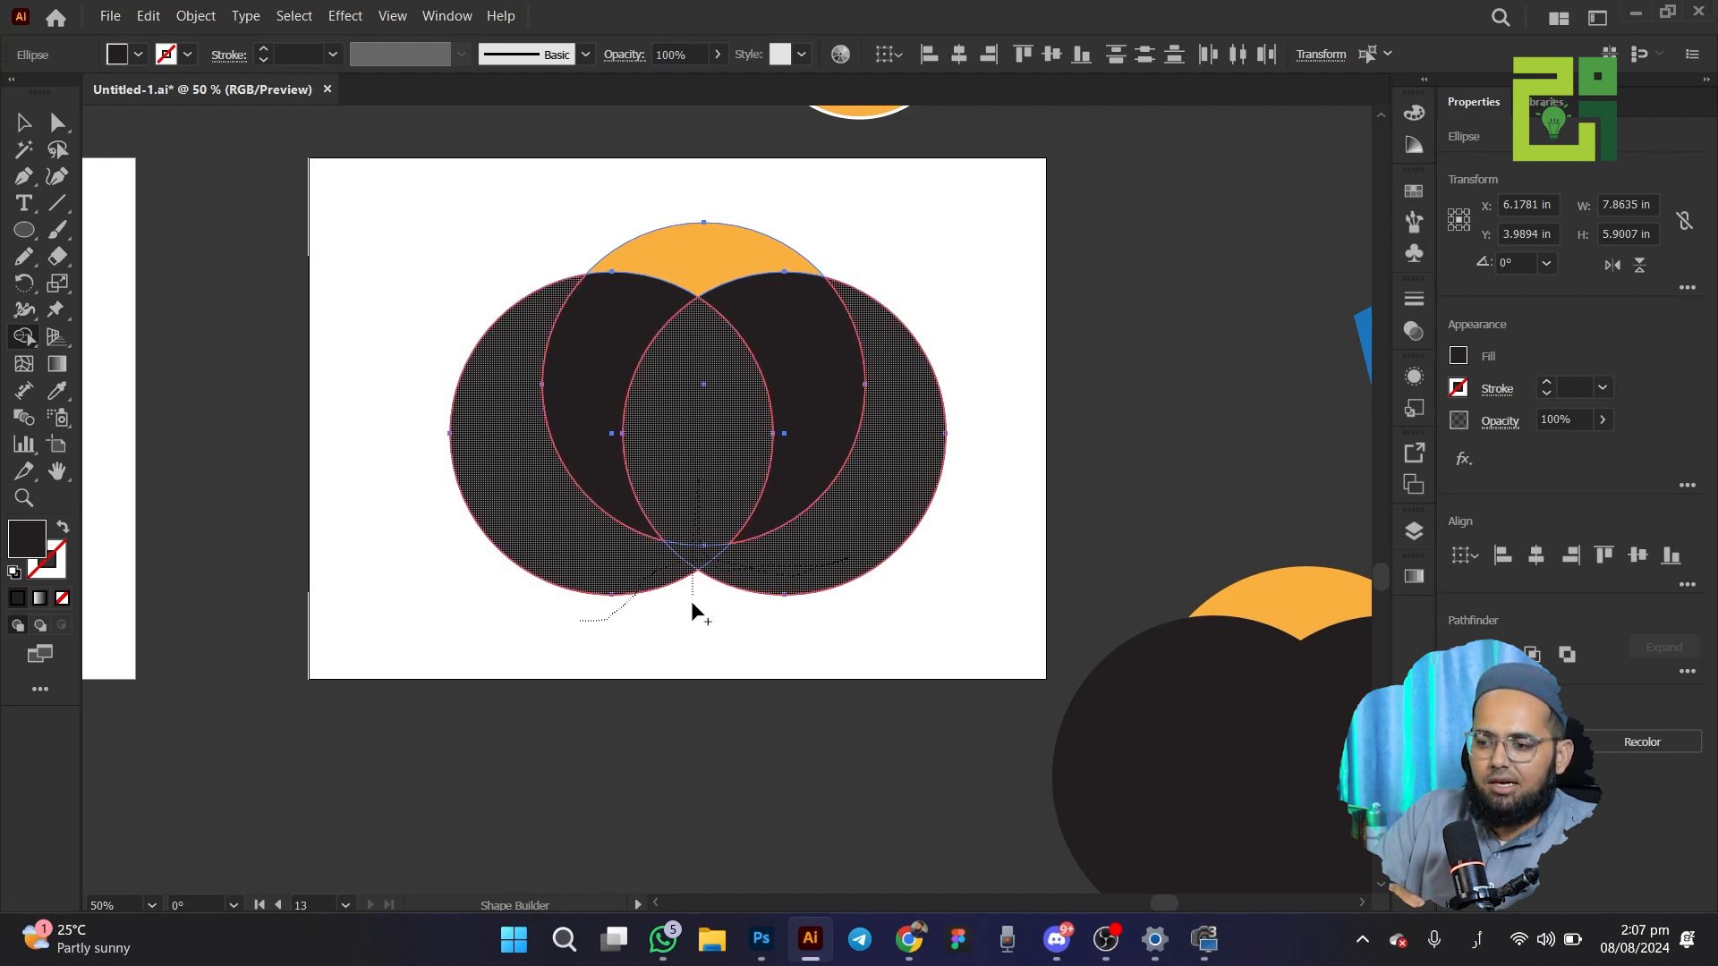
pyautogui.press('alt')
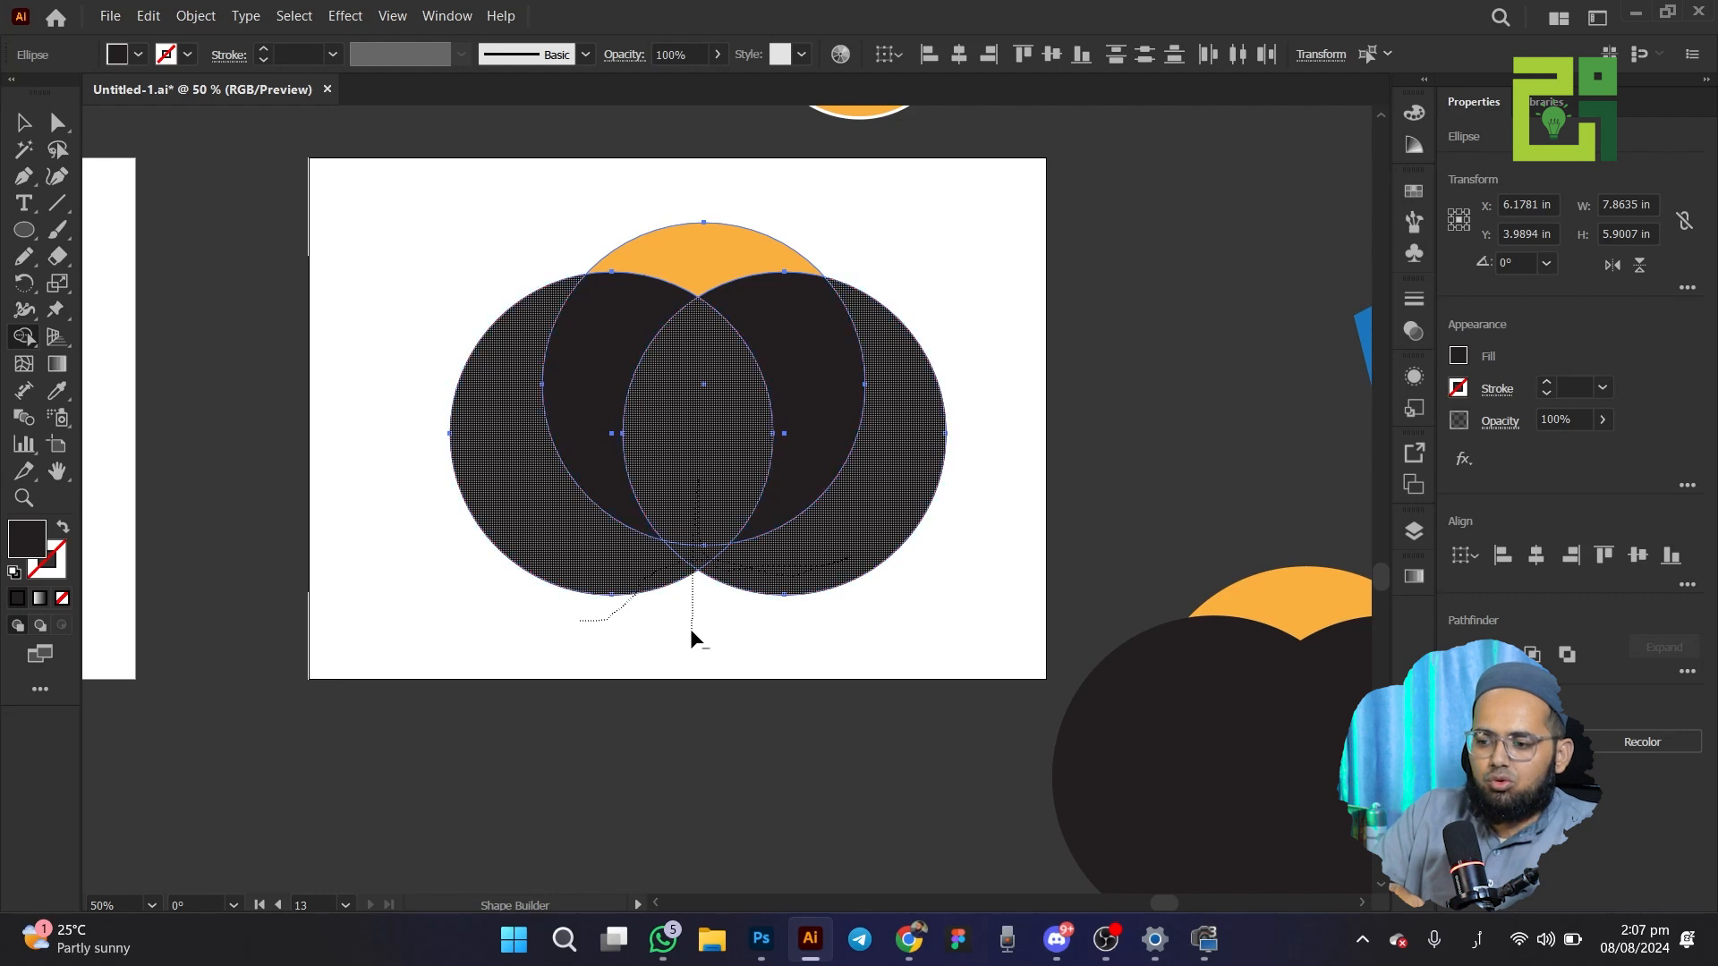
pyautogui.press('alt')
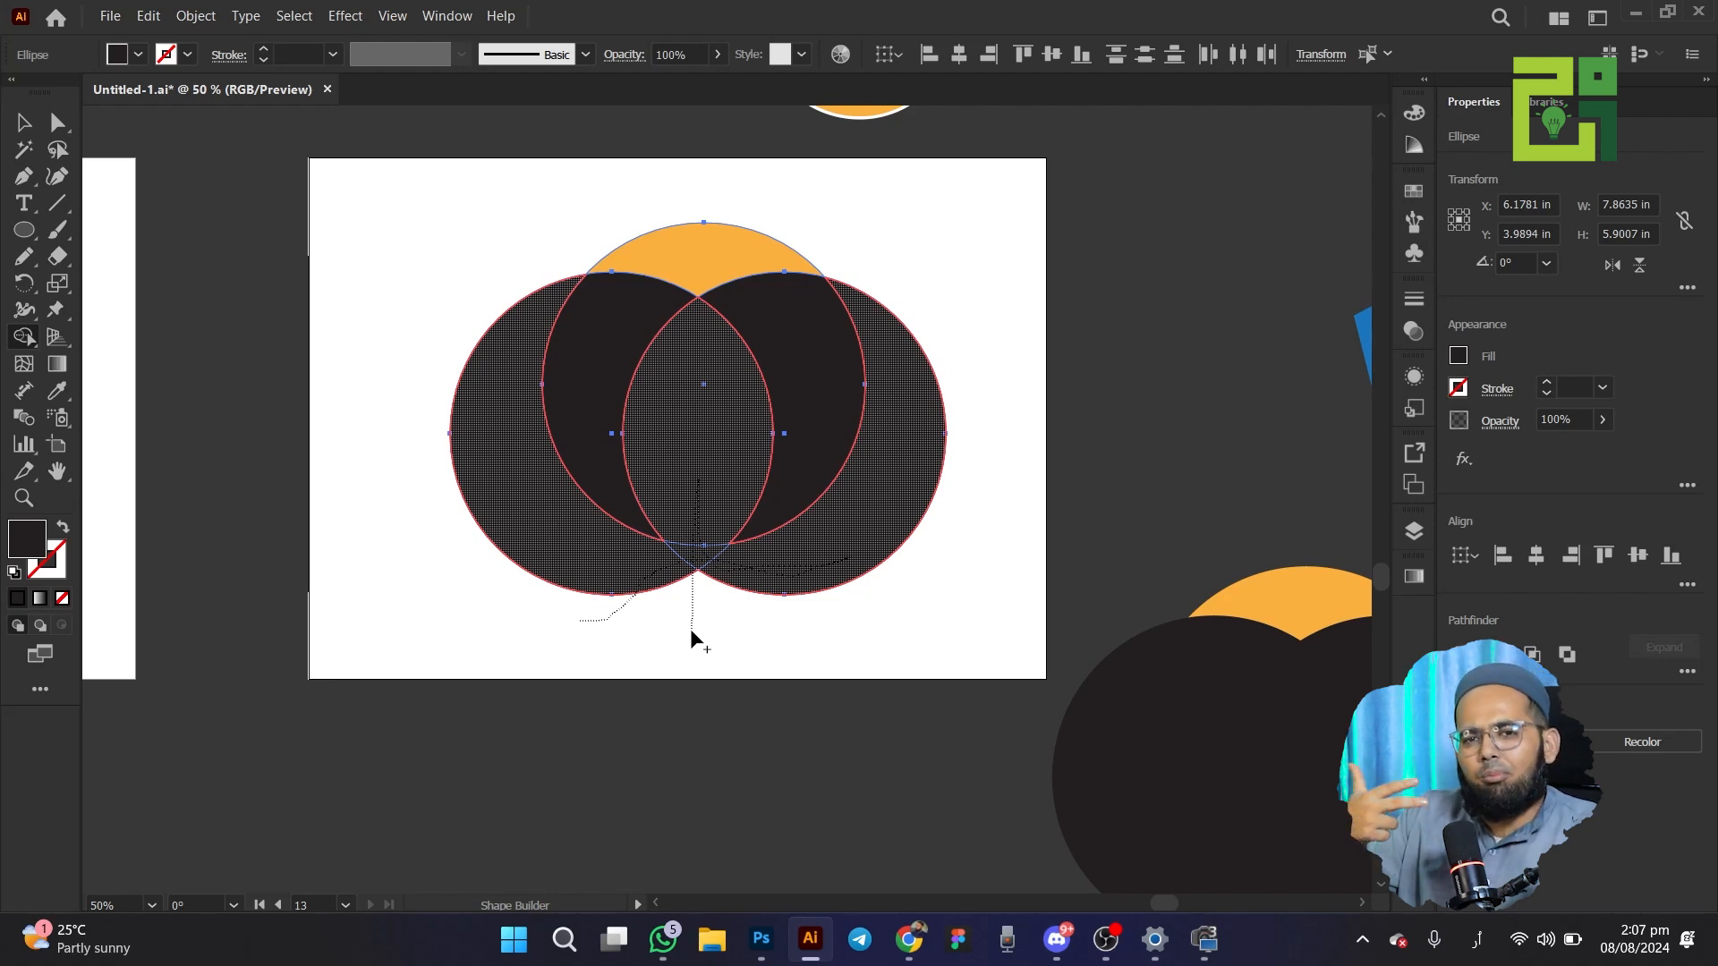
pyautogui.press('alt')
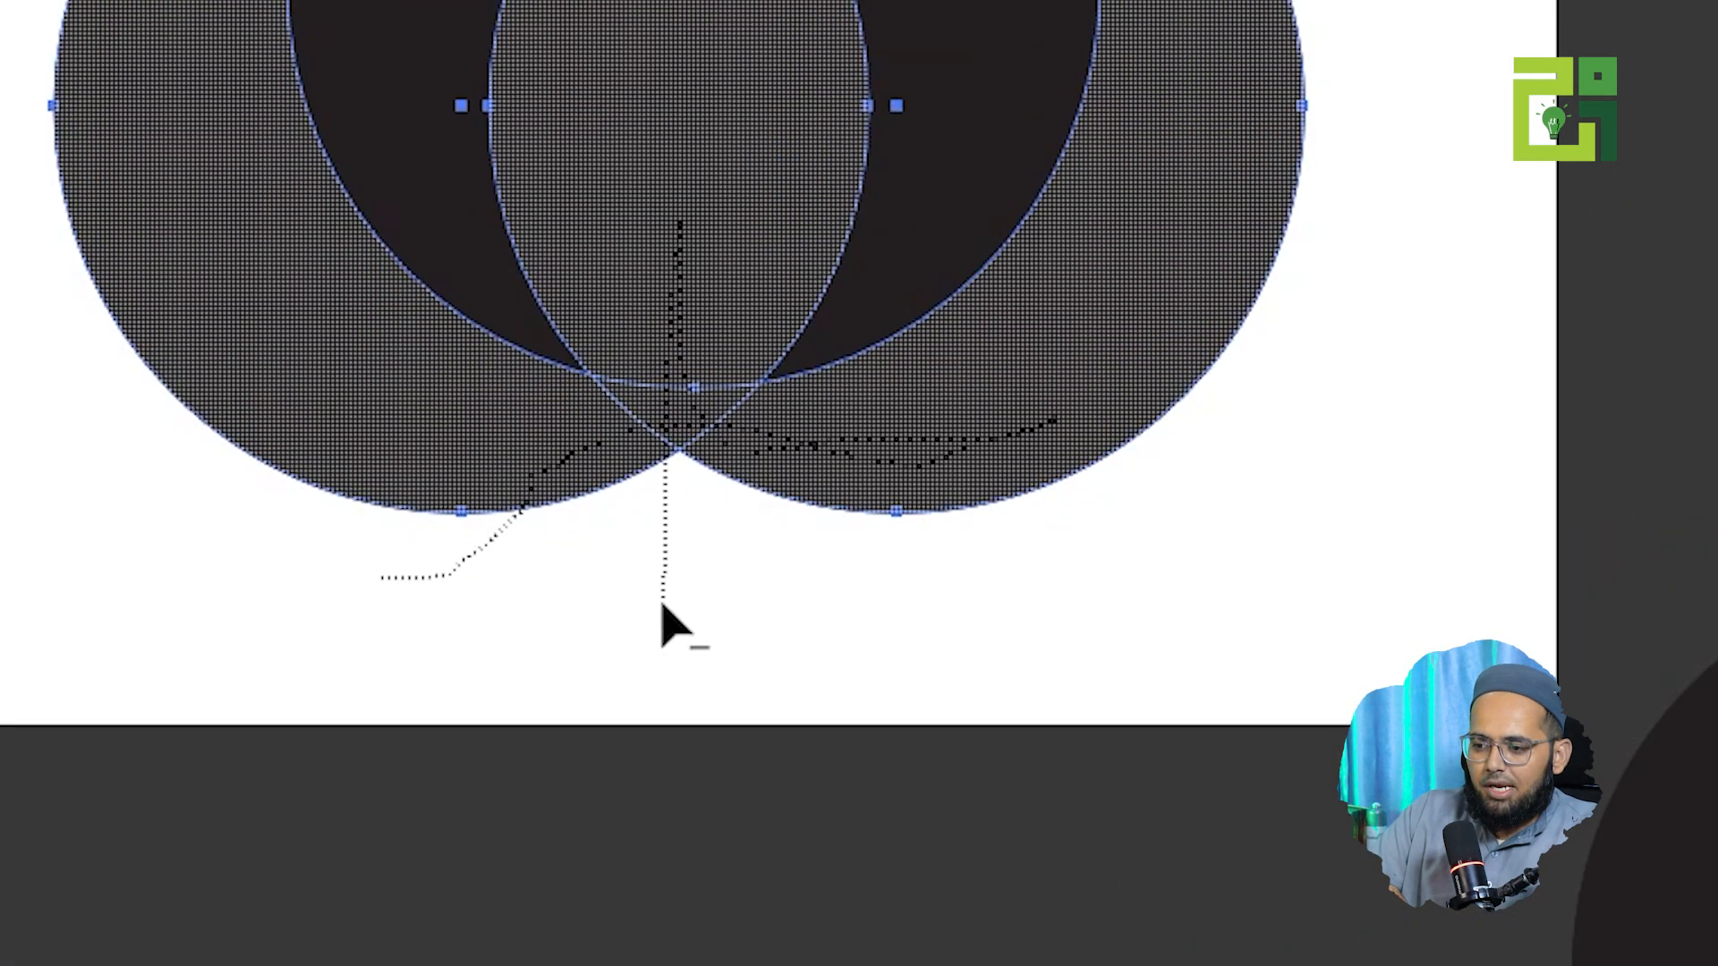
pyautogui.press('alt')
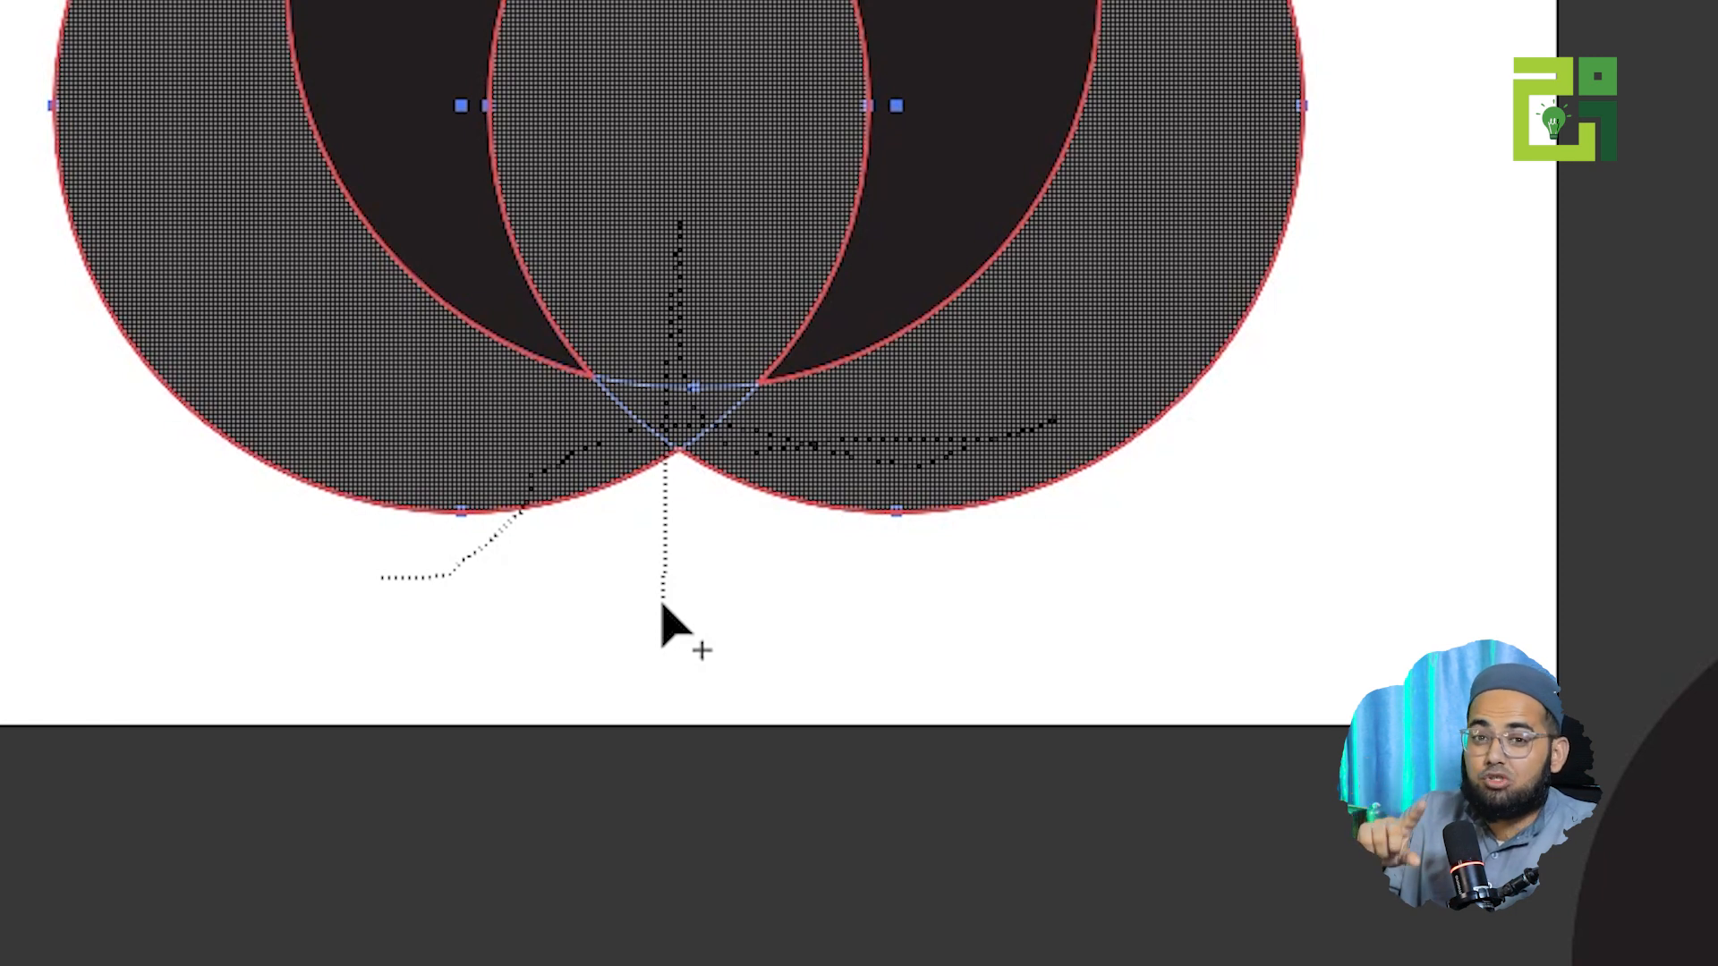
pyautogui.press('alt')
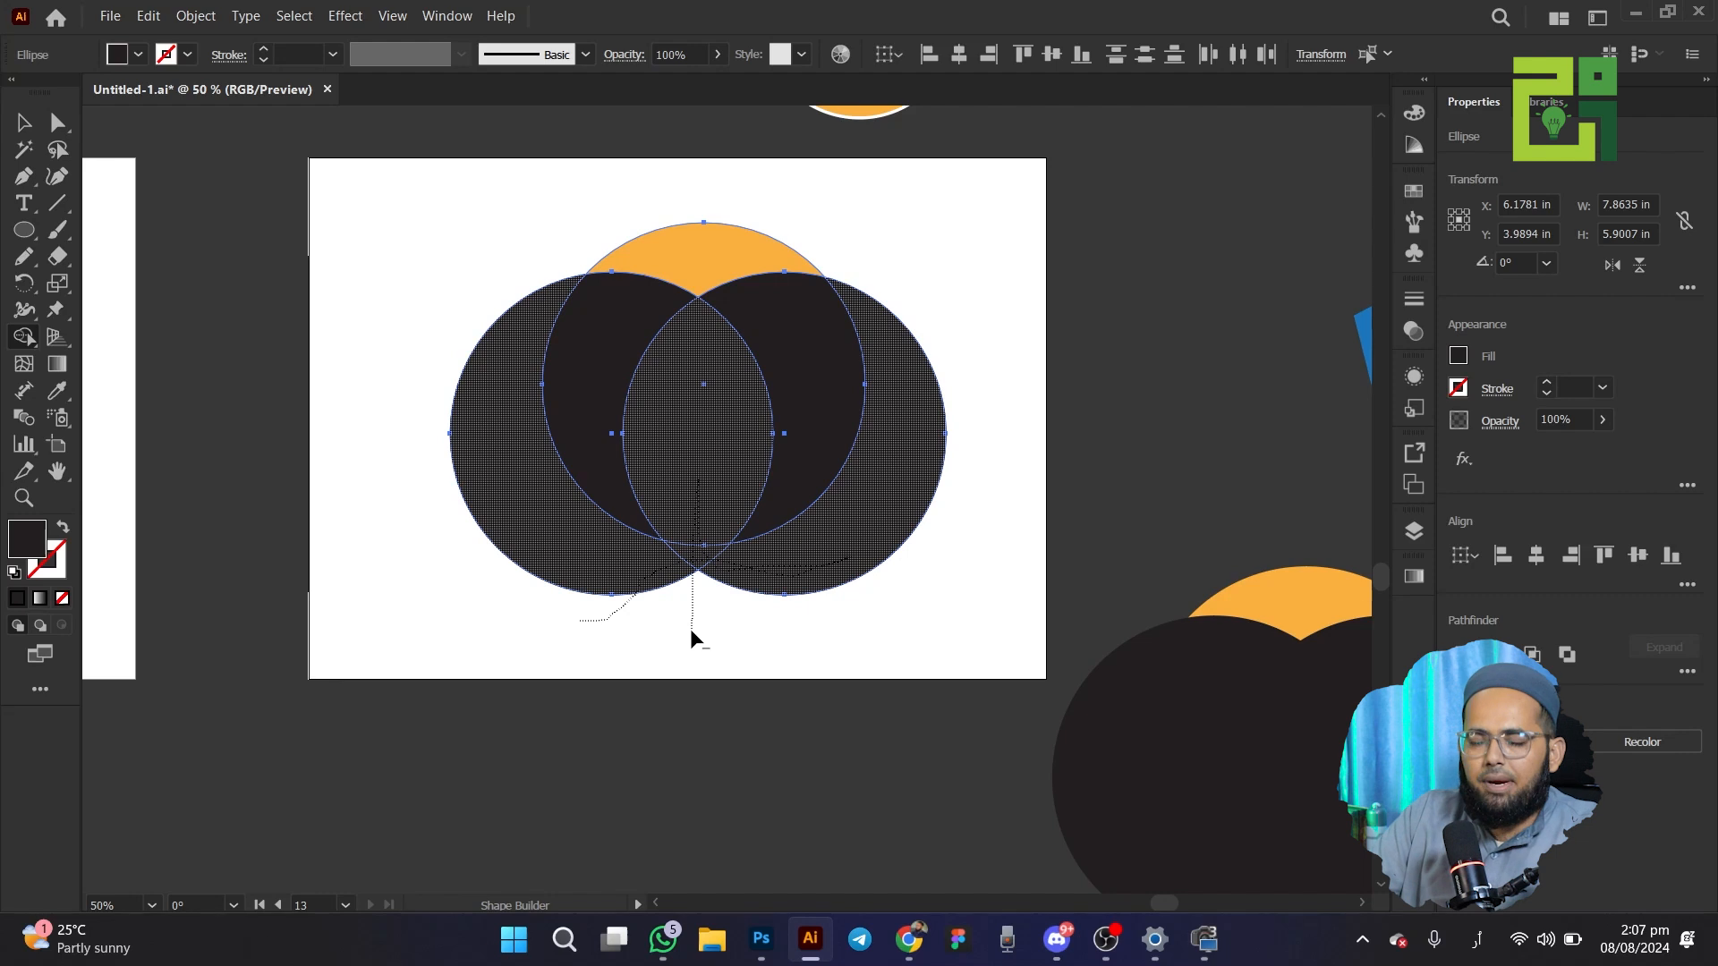
pyautogui.moveTo(690, 628); pyautogui.dragTo(690, 628)
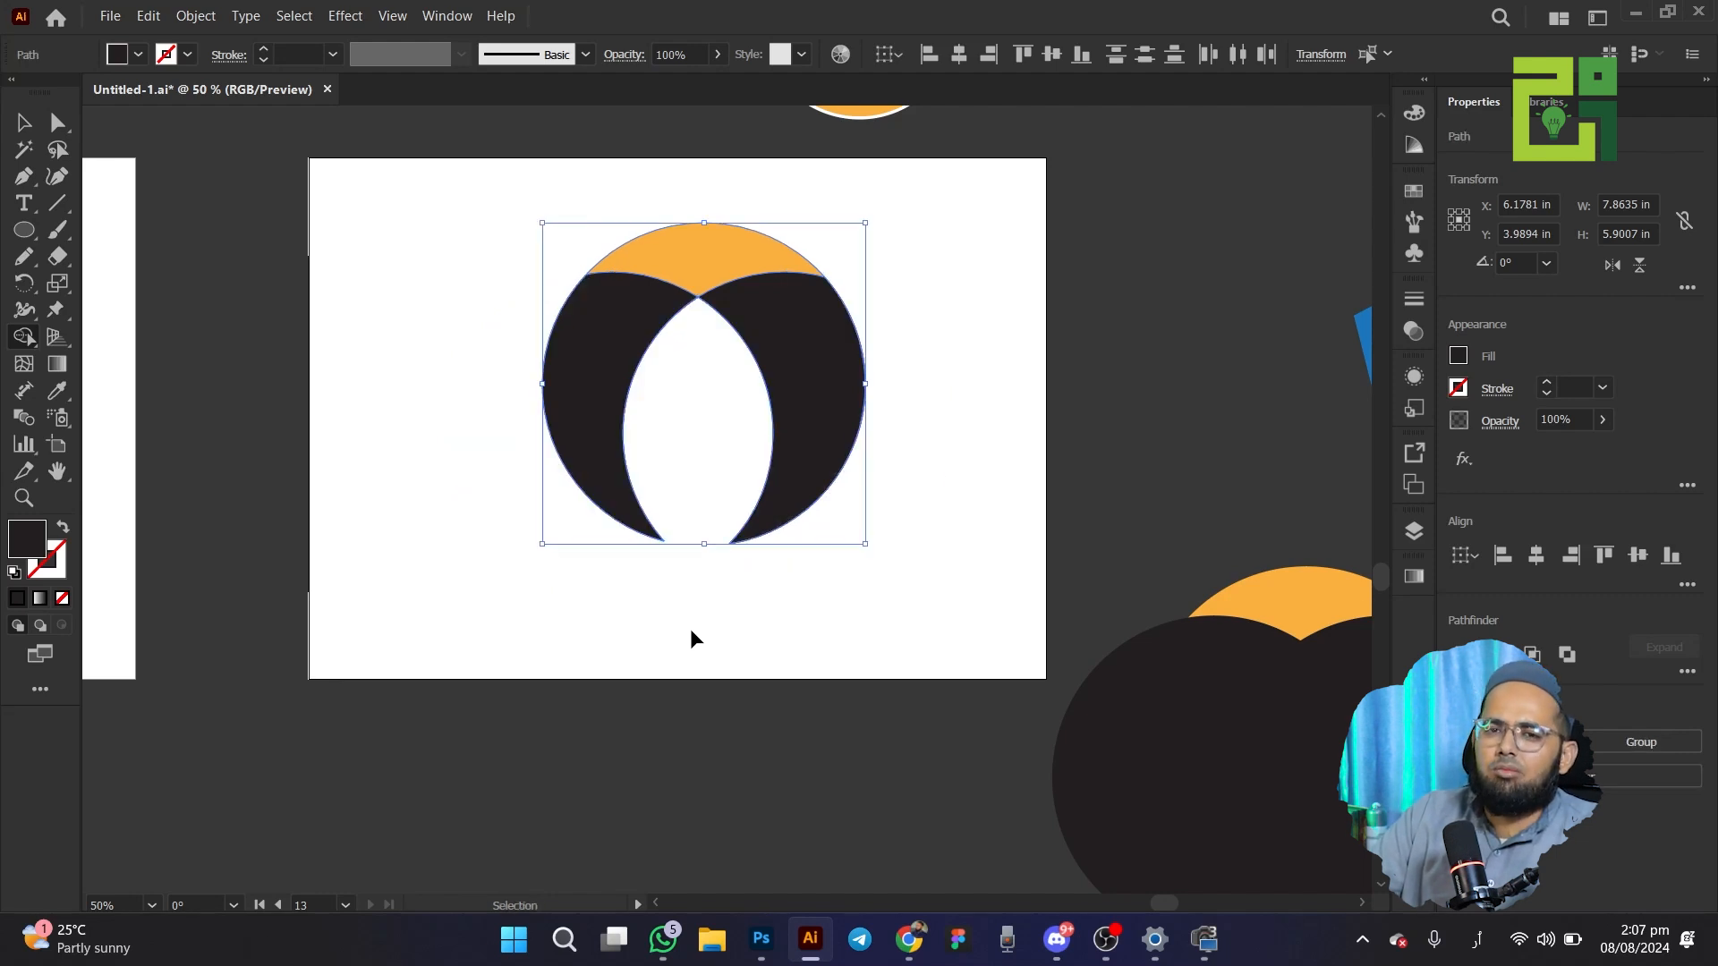
# Move the remaining pumpkin shape about 0.85 in left and 1.56 in down on the artboard
pyautogui.click(23, 123)
pyautogui.moveTo(628, 345); pyautogui.dragTo(575, 444)
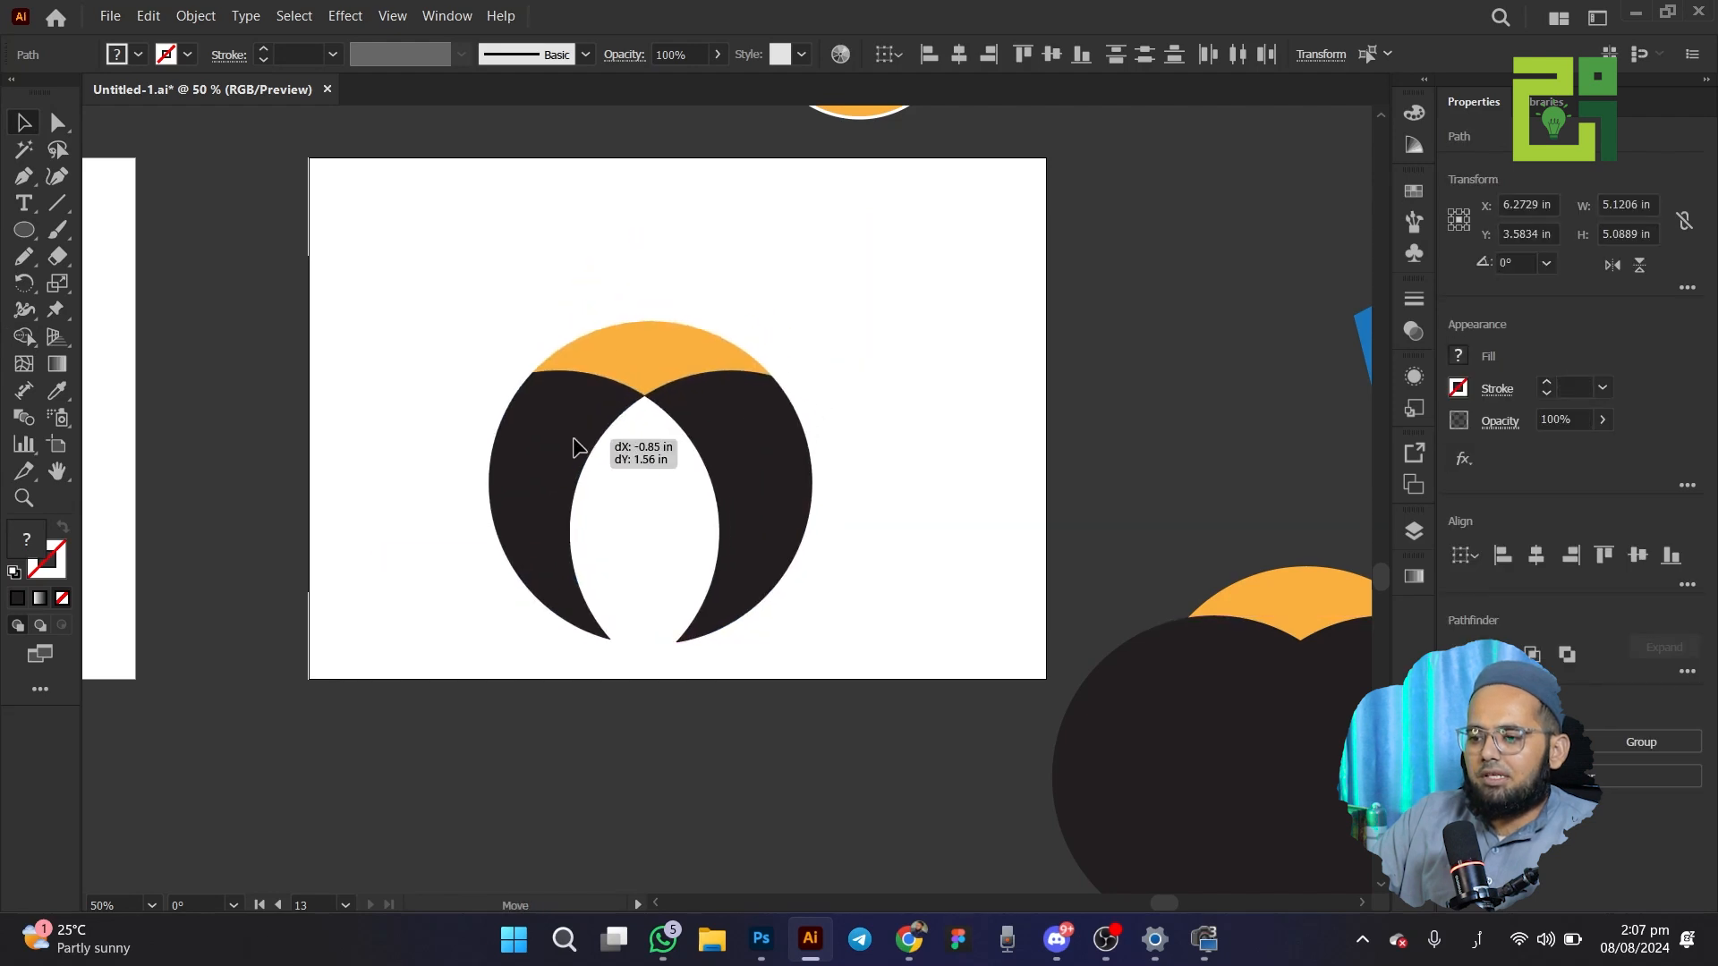
pyautogui.click(371, 533)
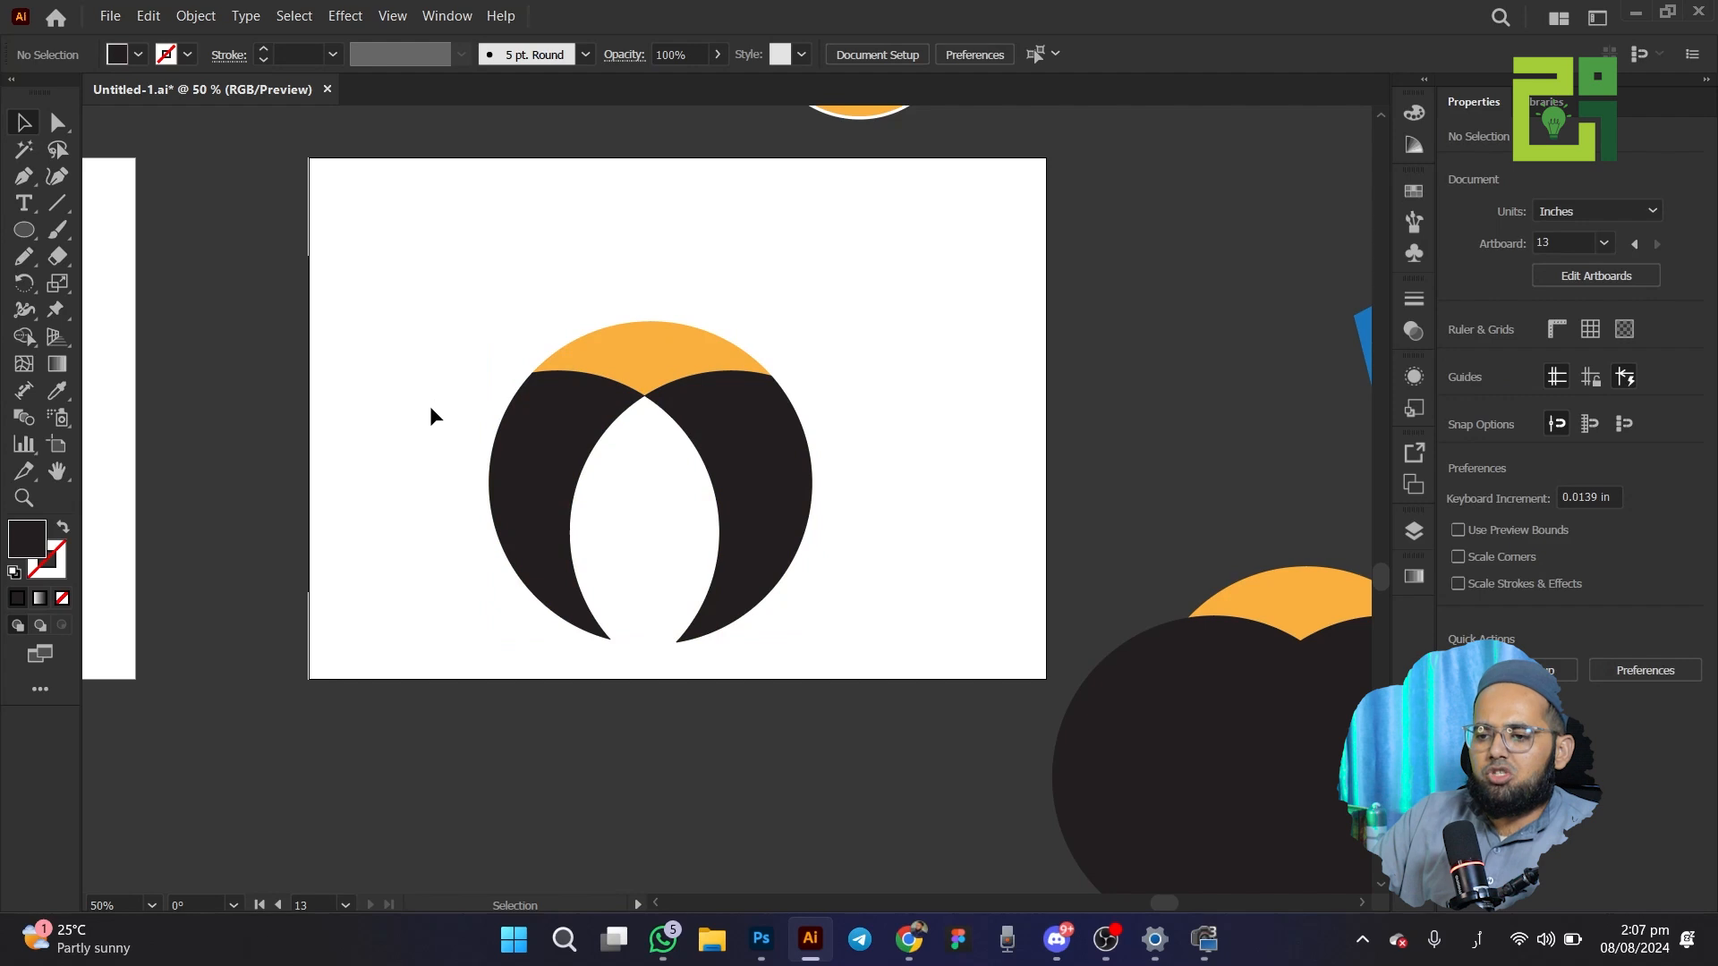
# Draw a curved stem about 1.95 in wide and 1.97 in high above the orange cap with the Pencil tool
pyautogui.press('n')
pyautogui.moveTo(715, 370)
pyautogui.mouseDown()
pyautogui.moveTo(669, 325)
pyautogui.moveTo(707, 275)
pyautogui.moveTo(646, 247)
pyautogui.moveTo(594, 288)
pyautogui.moveTo(628, 367)
pyautogui.mouseUp()
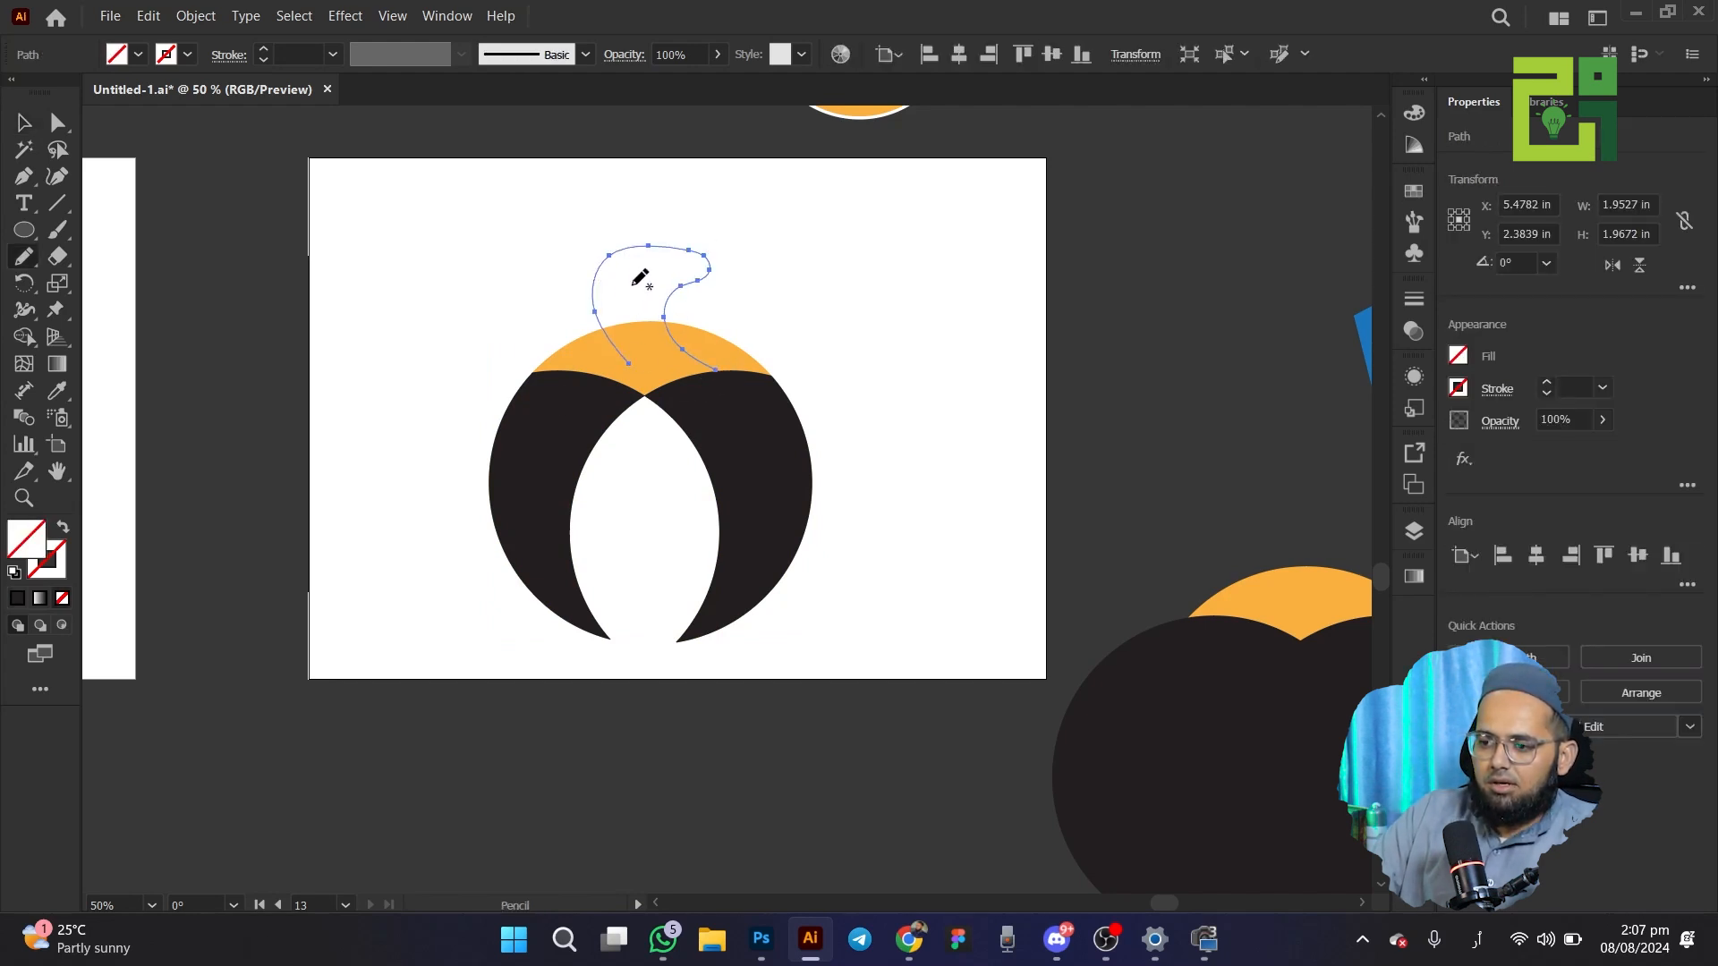
pyautogui.click(631, 288)
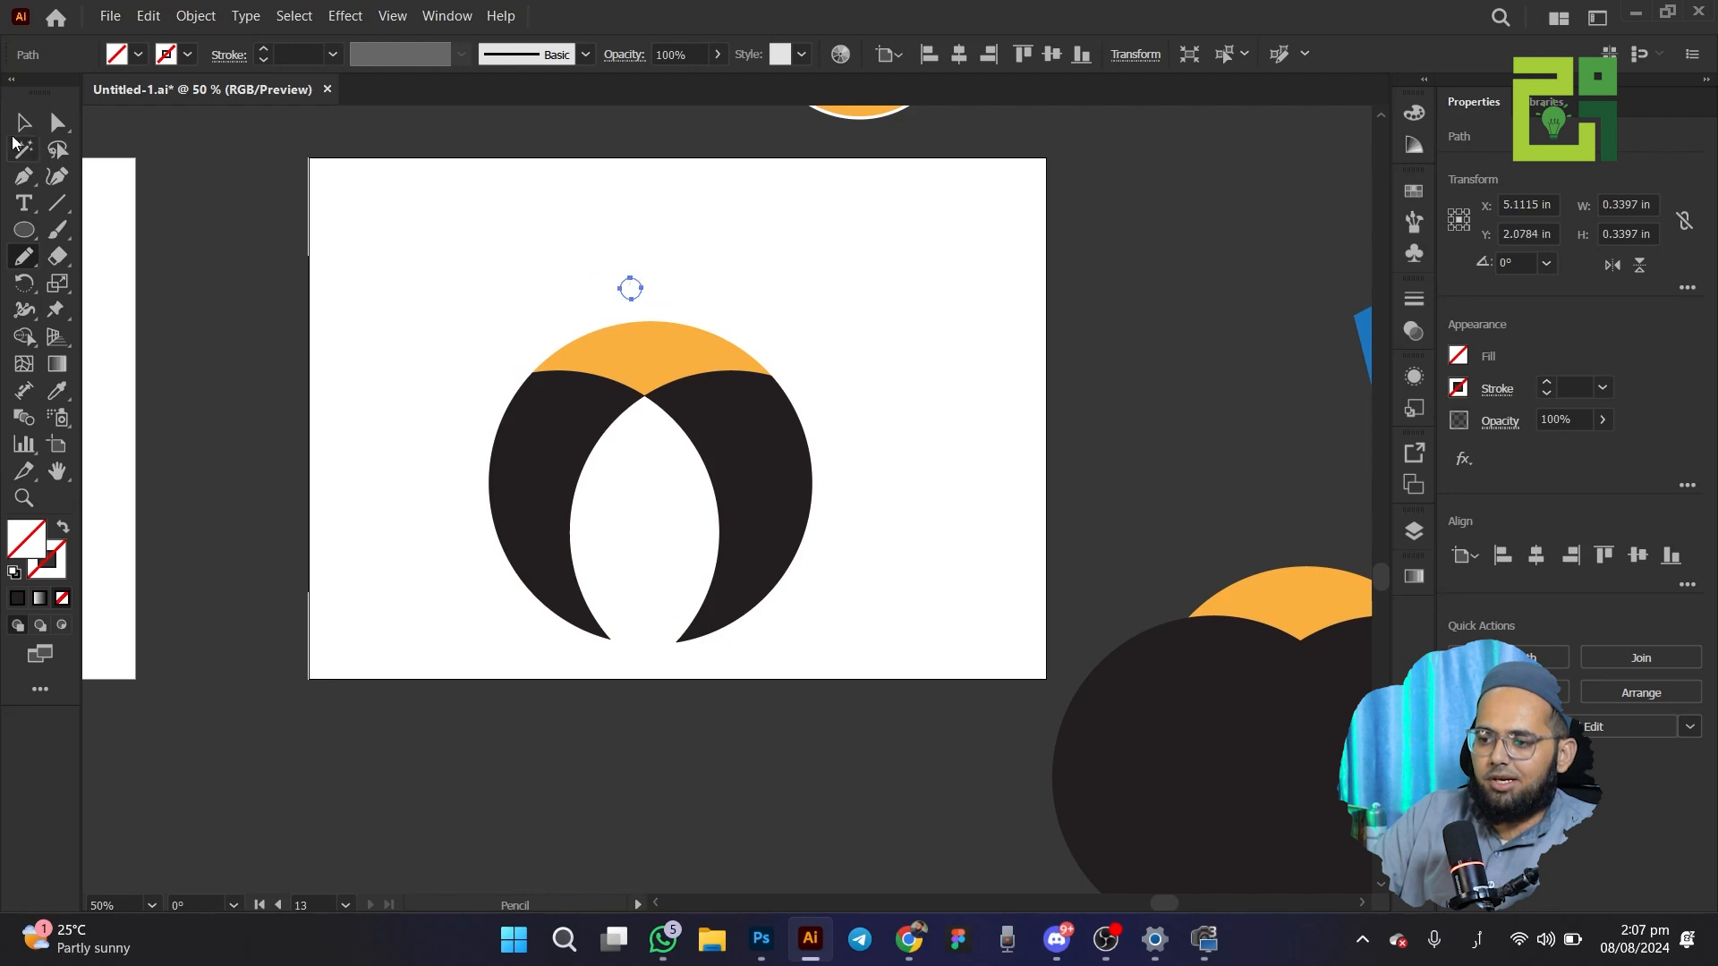
# Fill the pencil-drawn stem with the black sampled from the pumpkin's side
pyautogui.press('v')
pyautogui.moveTo(251, 197)
pyautogui.mouseDown()
pyautogui.moveTo(588, 284)
pyautogui.moveTo(598, 311)
pyautogui.mouseUp()
pyautogui.press('i')
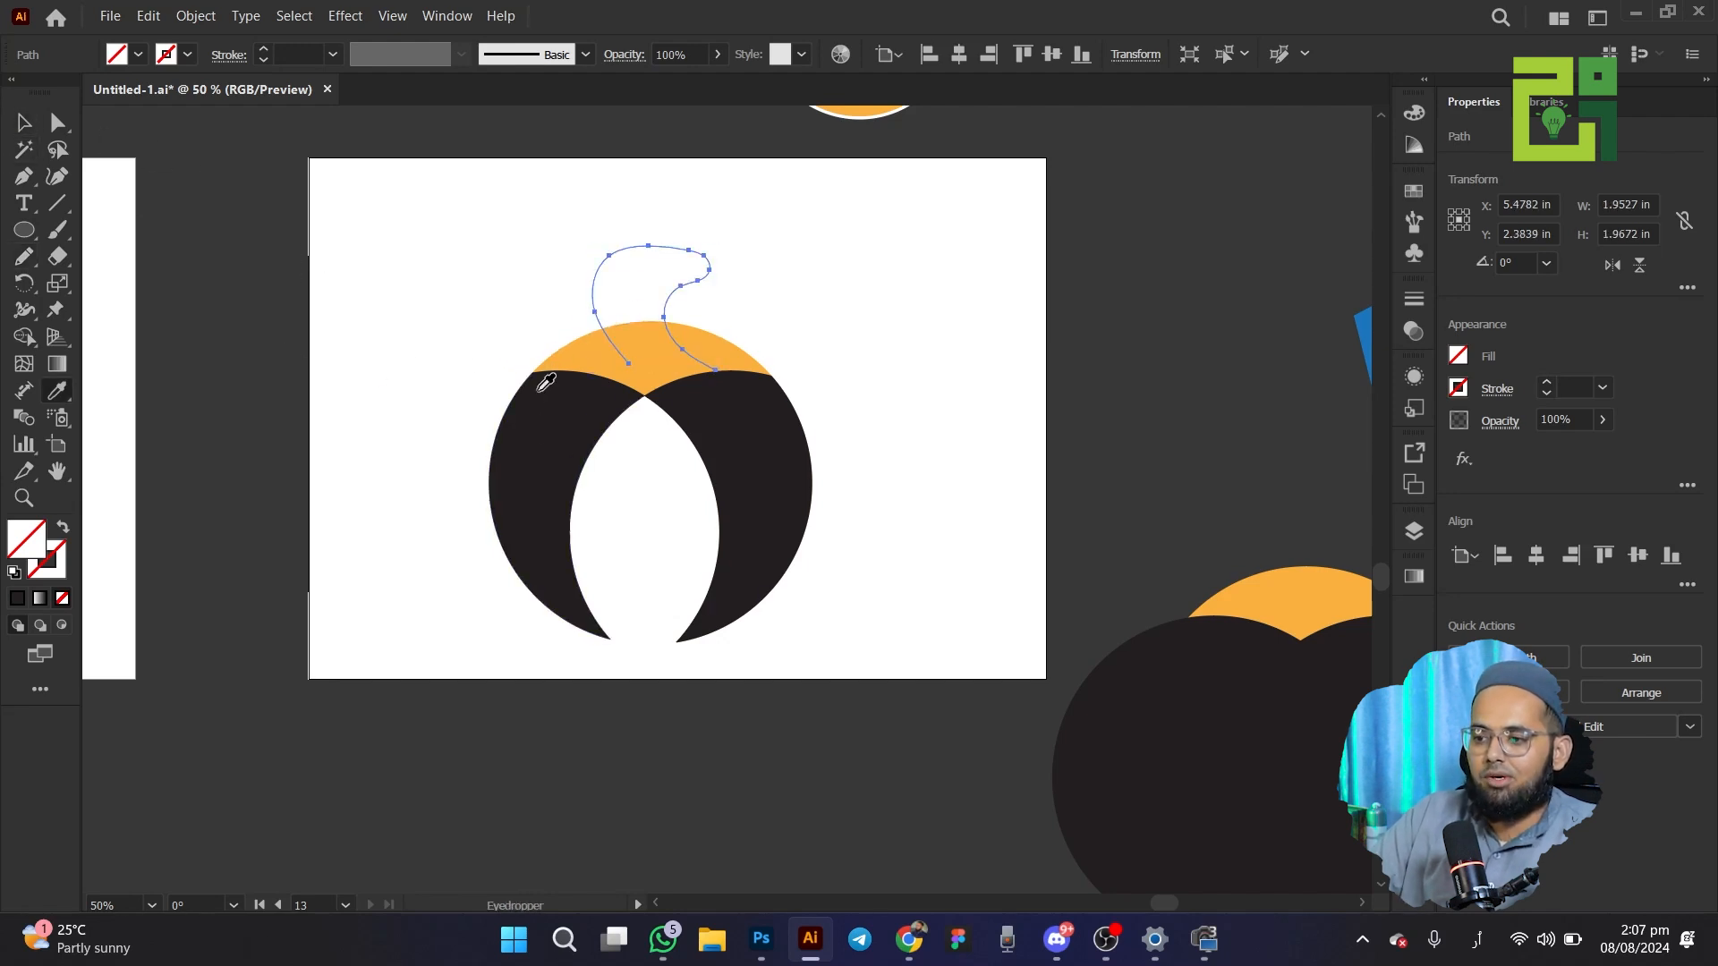
pyautogui.click(541, 383)
pyautogui.press('v')
pyautogui.click(465, 340)
pyautogui.click(632, 299)
pyautogui.press('ctrl')
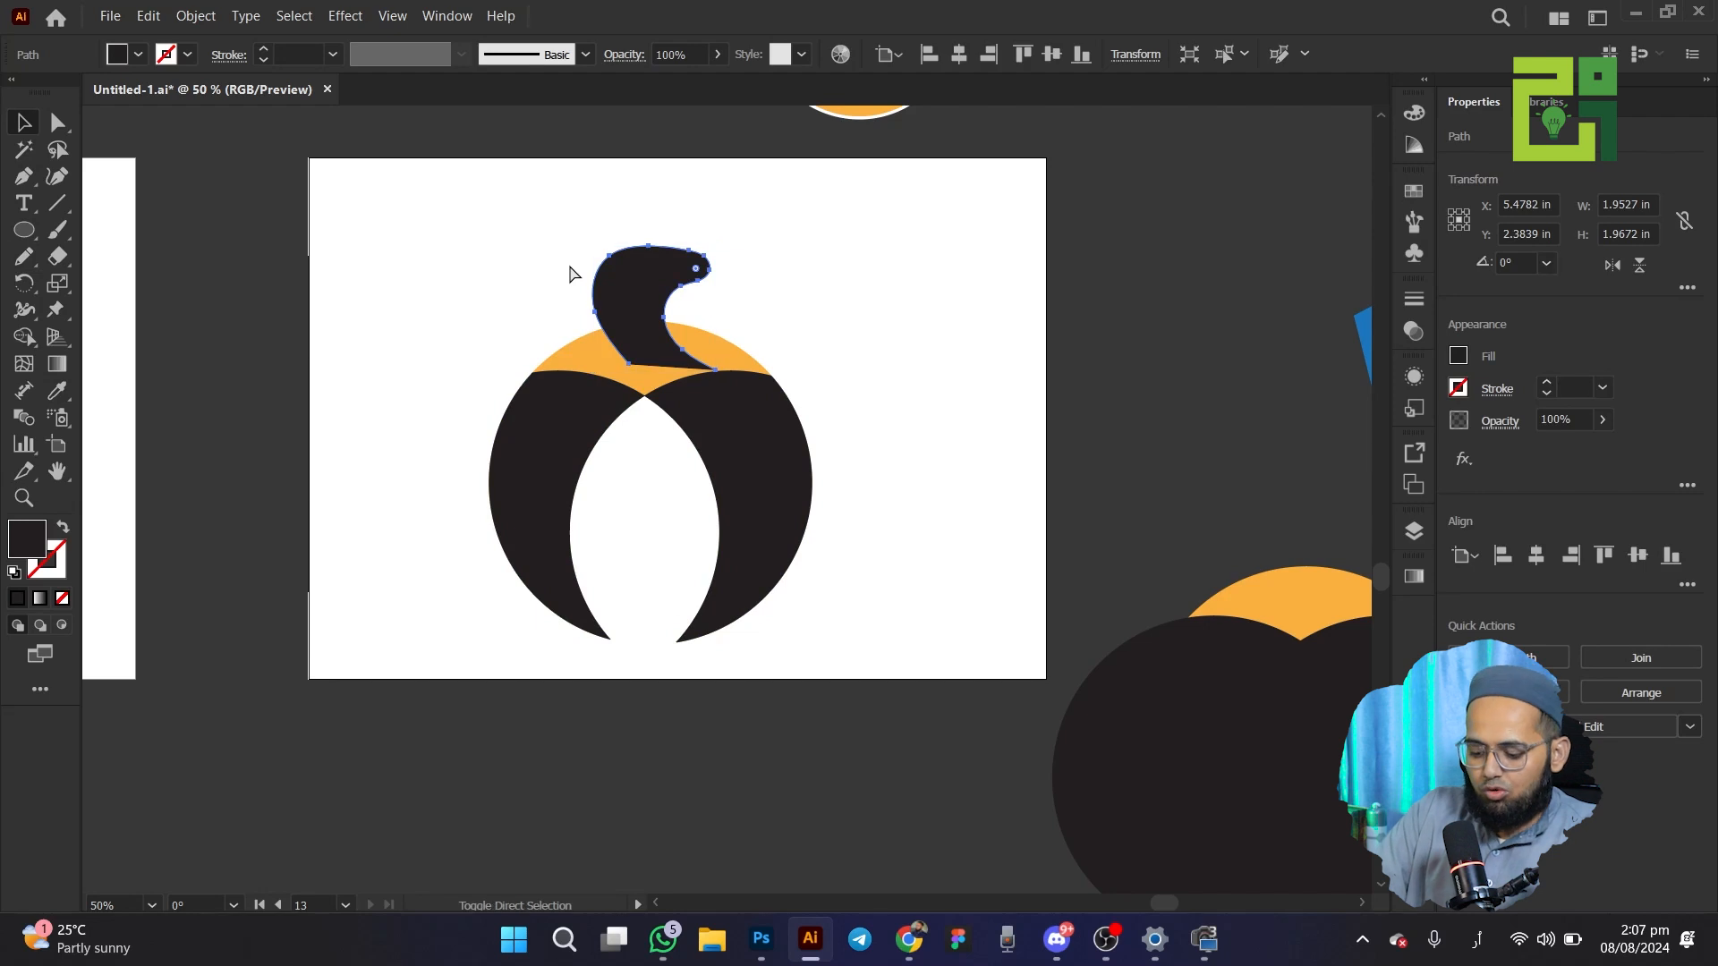
pyautogui.hotkey('ctrl', 'shift', 'p')
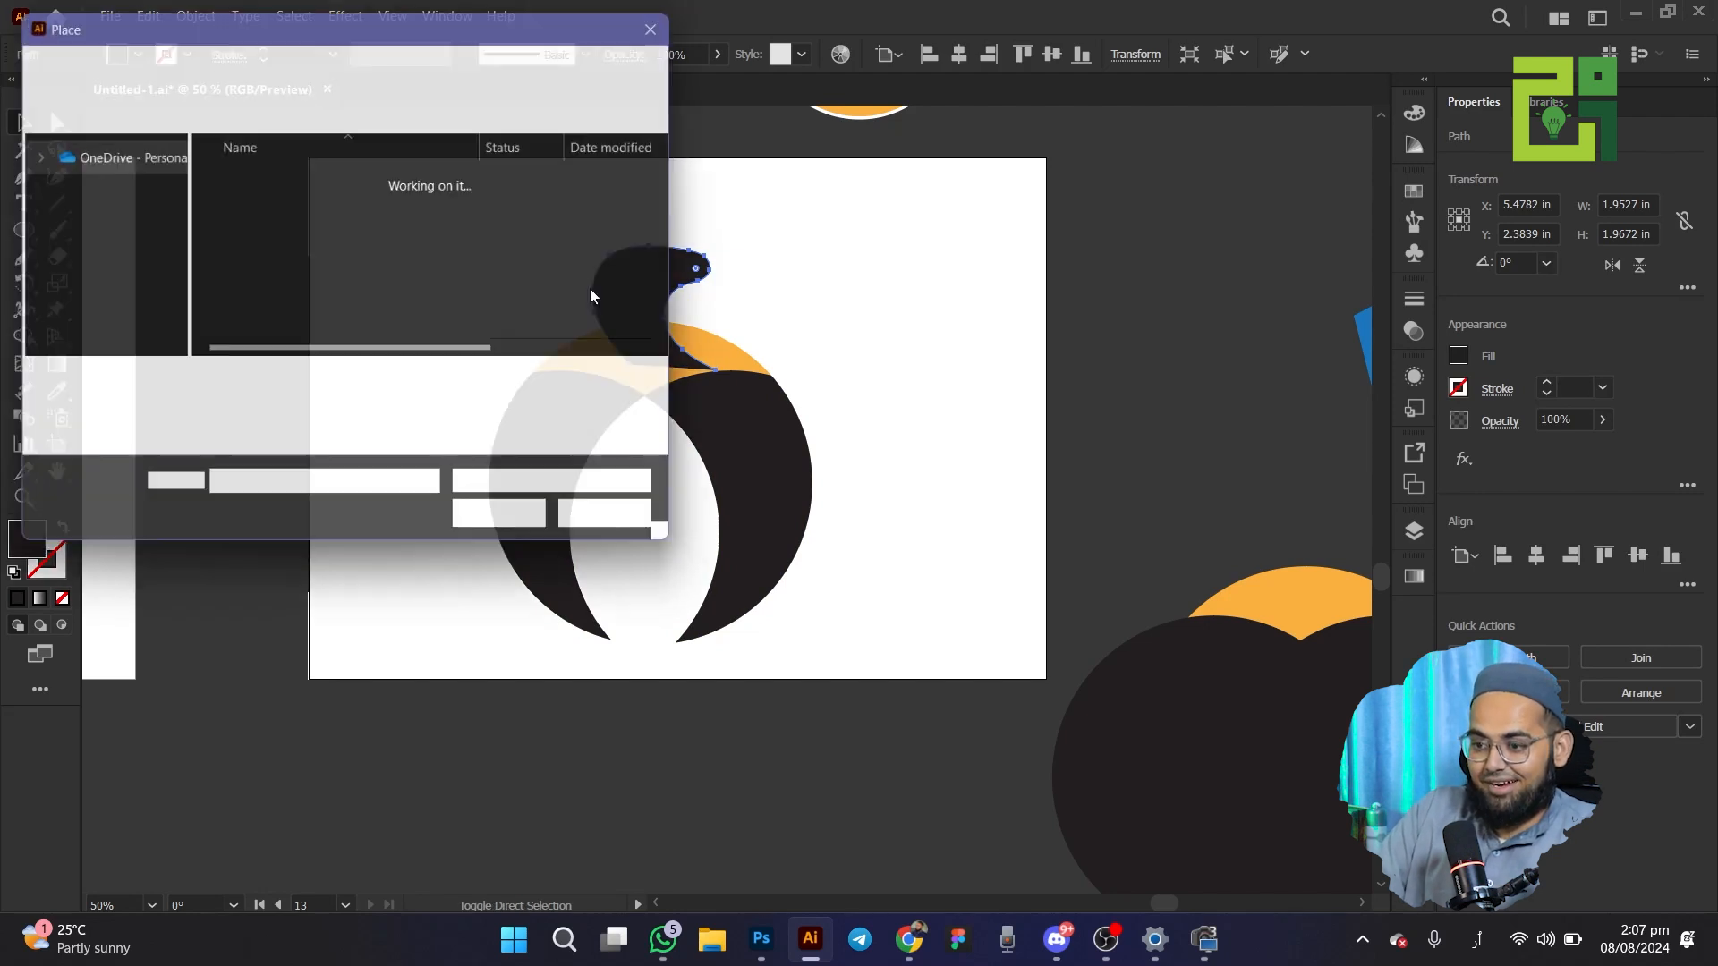
pyautogui.click(621, 529)
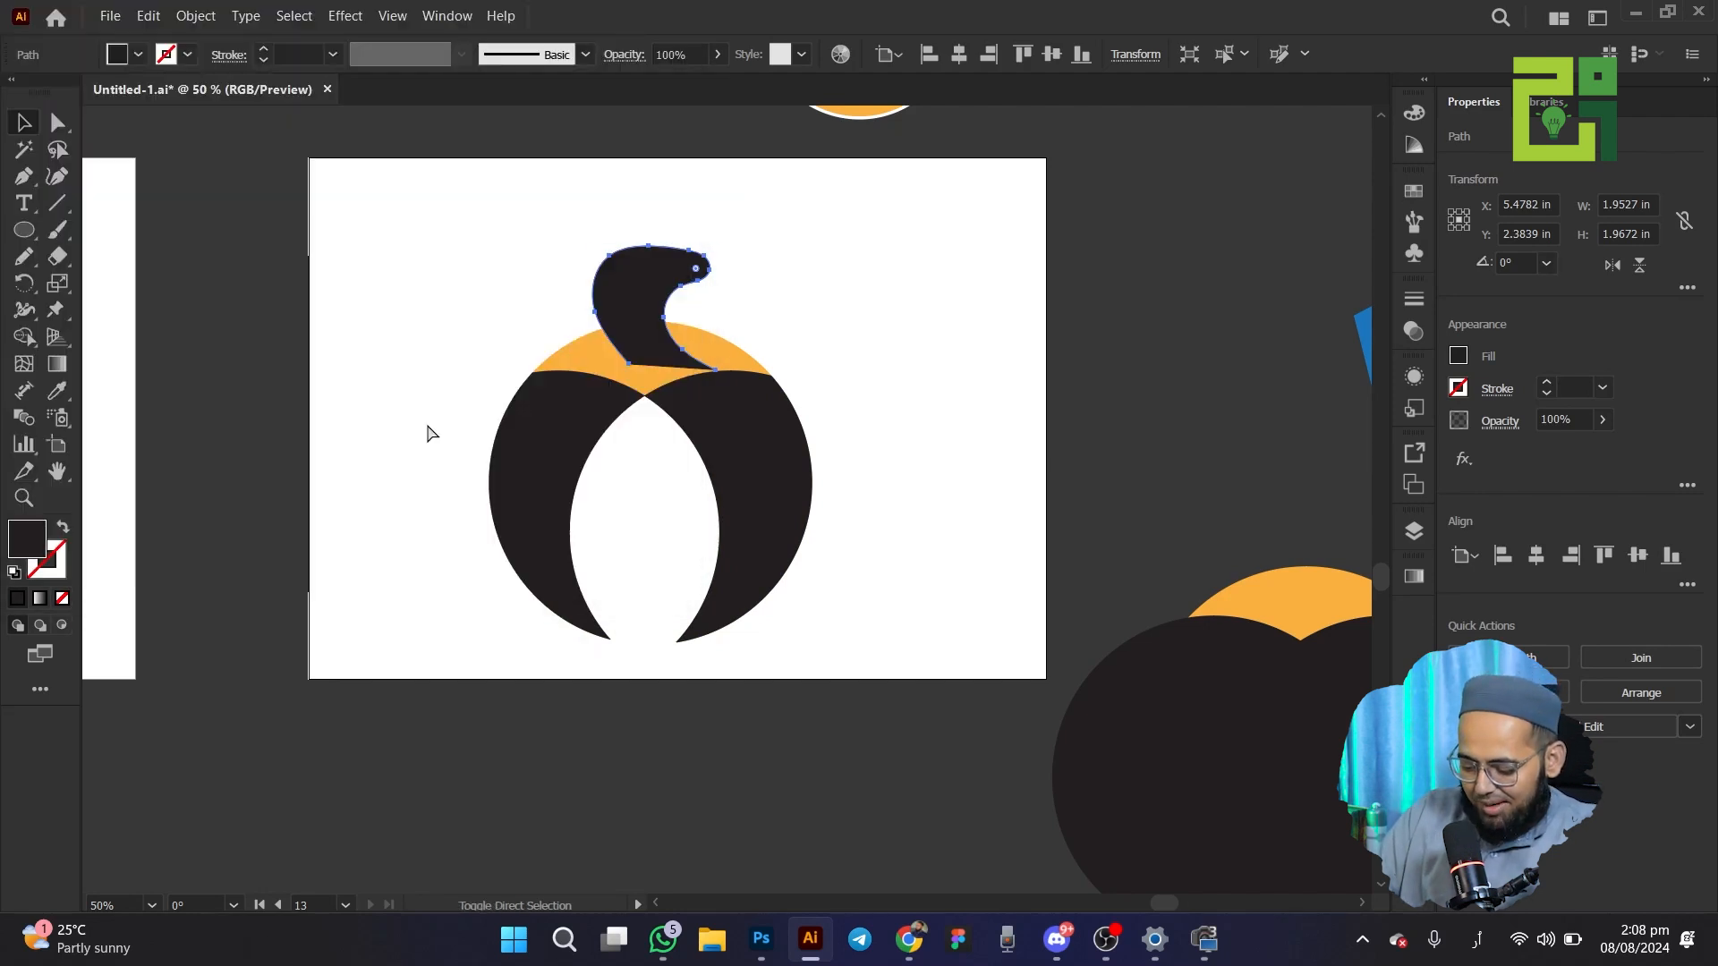
pyautogui.click(390, 324)
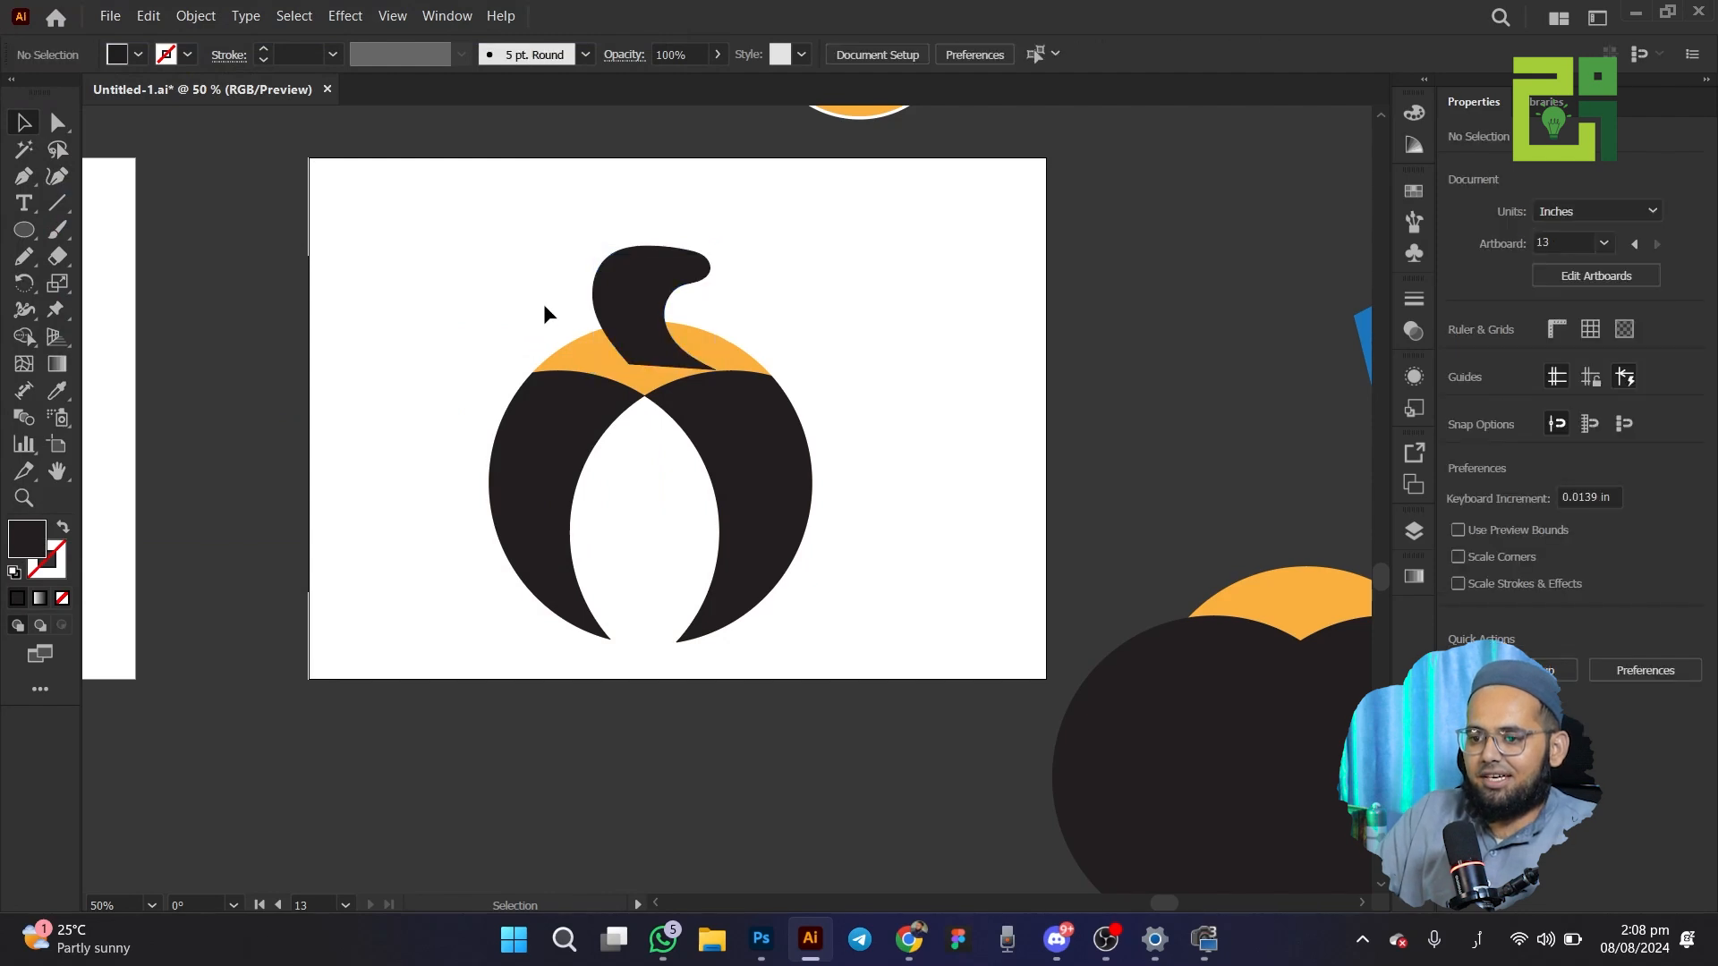
# Select the whole pumpkin with its stem and move it off the artboard, above the spare circles
pyautogui.moveTo(421, 284); pyautogui.dragTo(1131, 370)
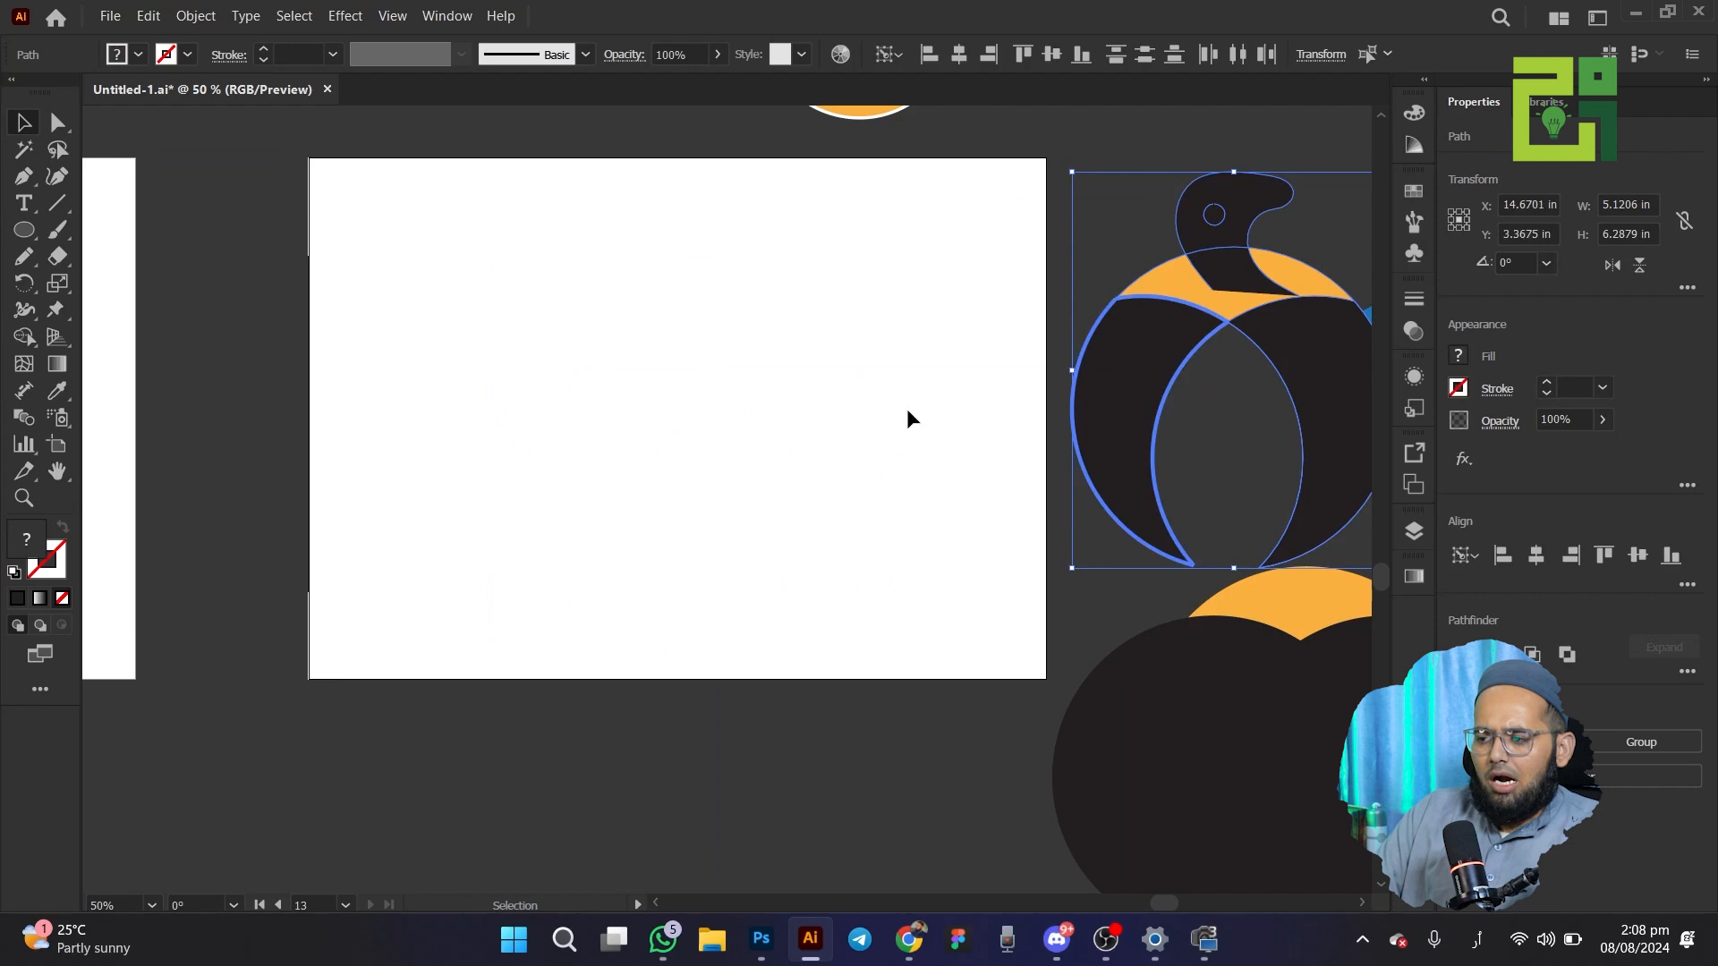
pyautogui.click(789, 423)
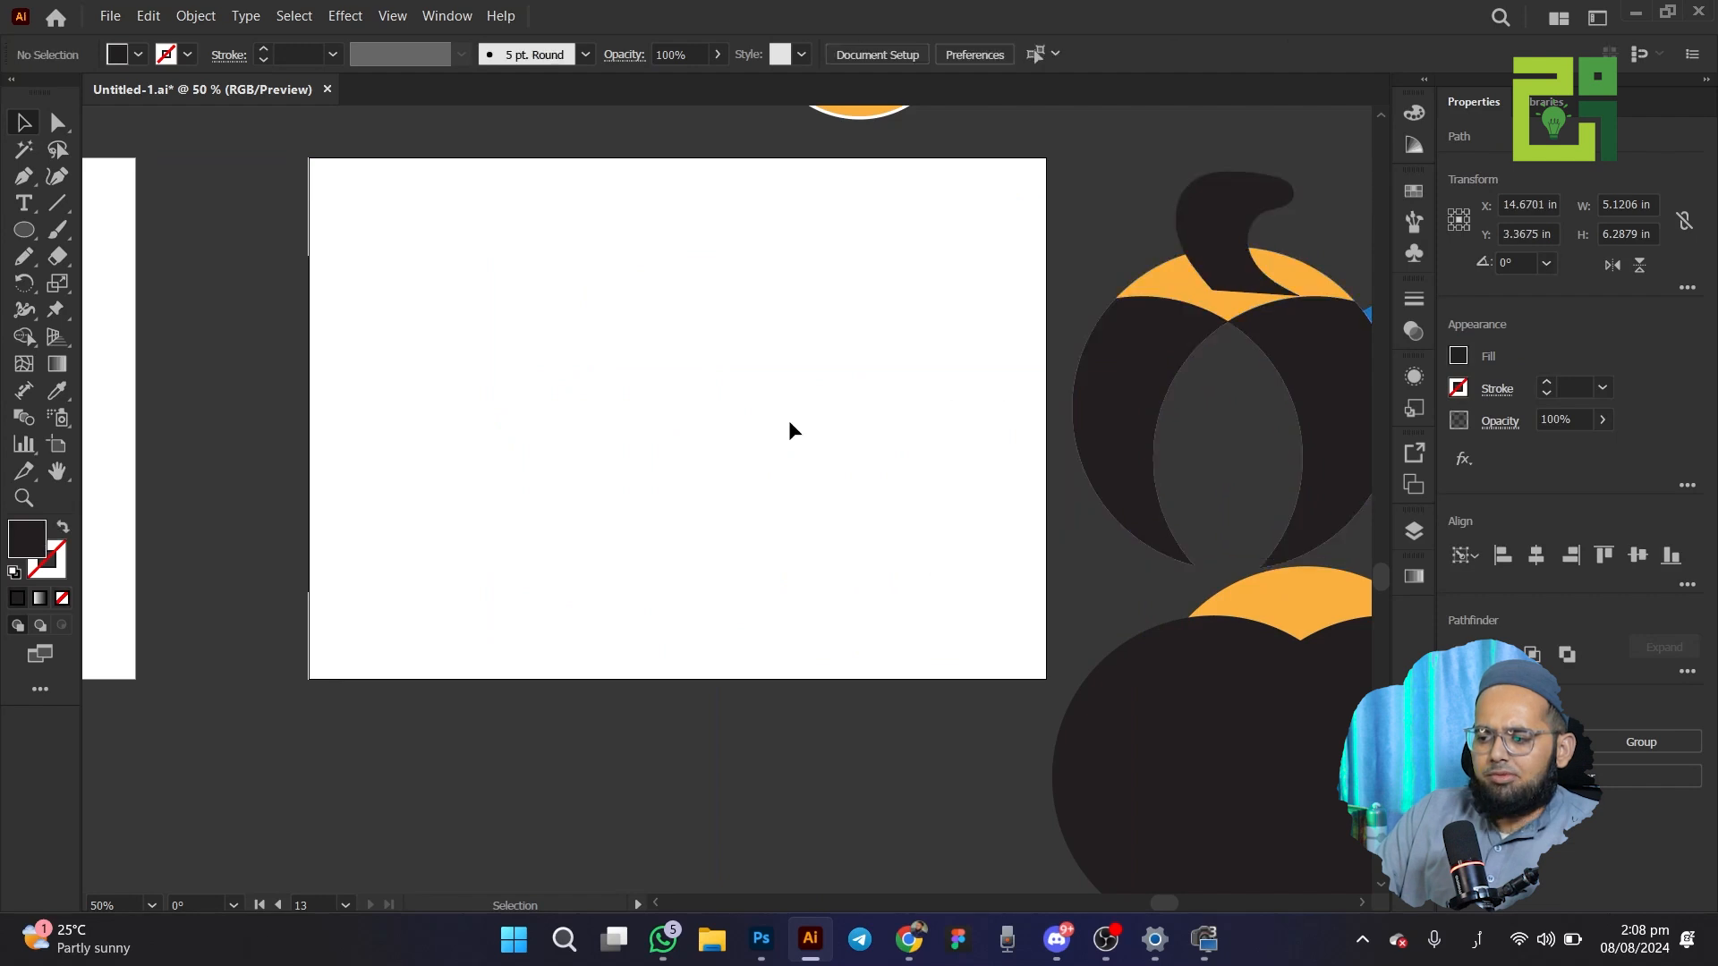
pyautogui.rightClick(27, 339)
pyautogui.click(24, 123)
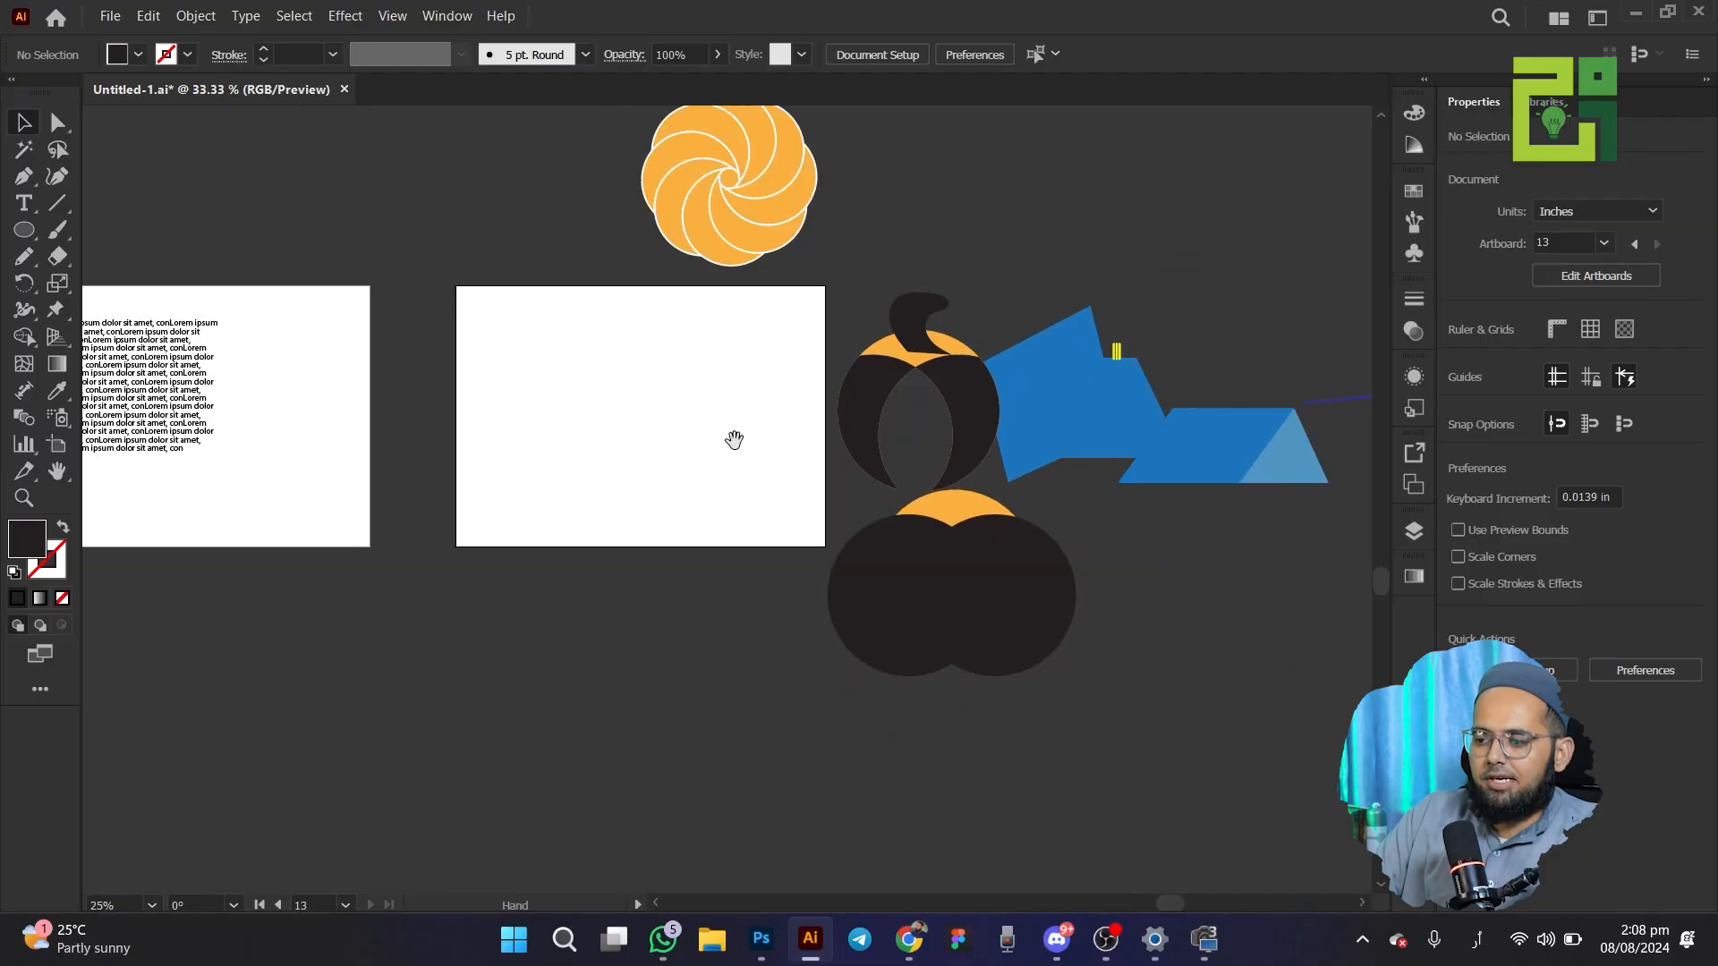
# Select the swirl-petal rosette on the canvas and move it down onto the empty artboard
pyautogui.moveTo(734, 439); pyautogui.dragTo(789, 550)
pyautogui.moveTo(628, 236); pyautogui.dragTo(727, 582)
pyautogui.scroll(4, 752, 581)
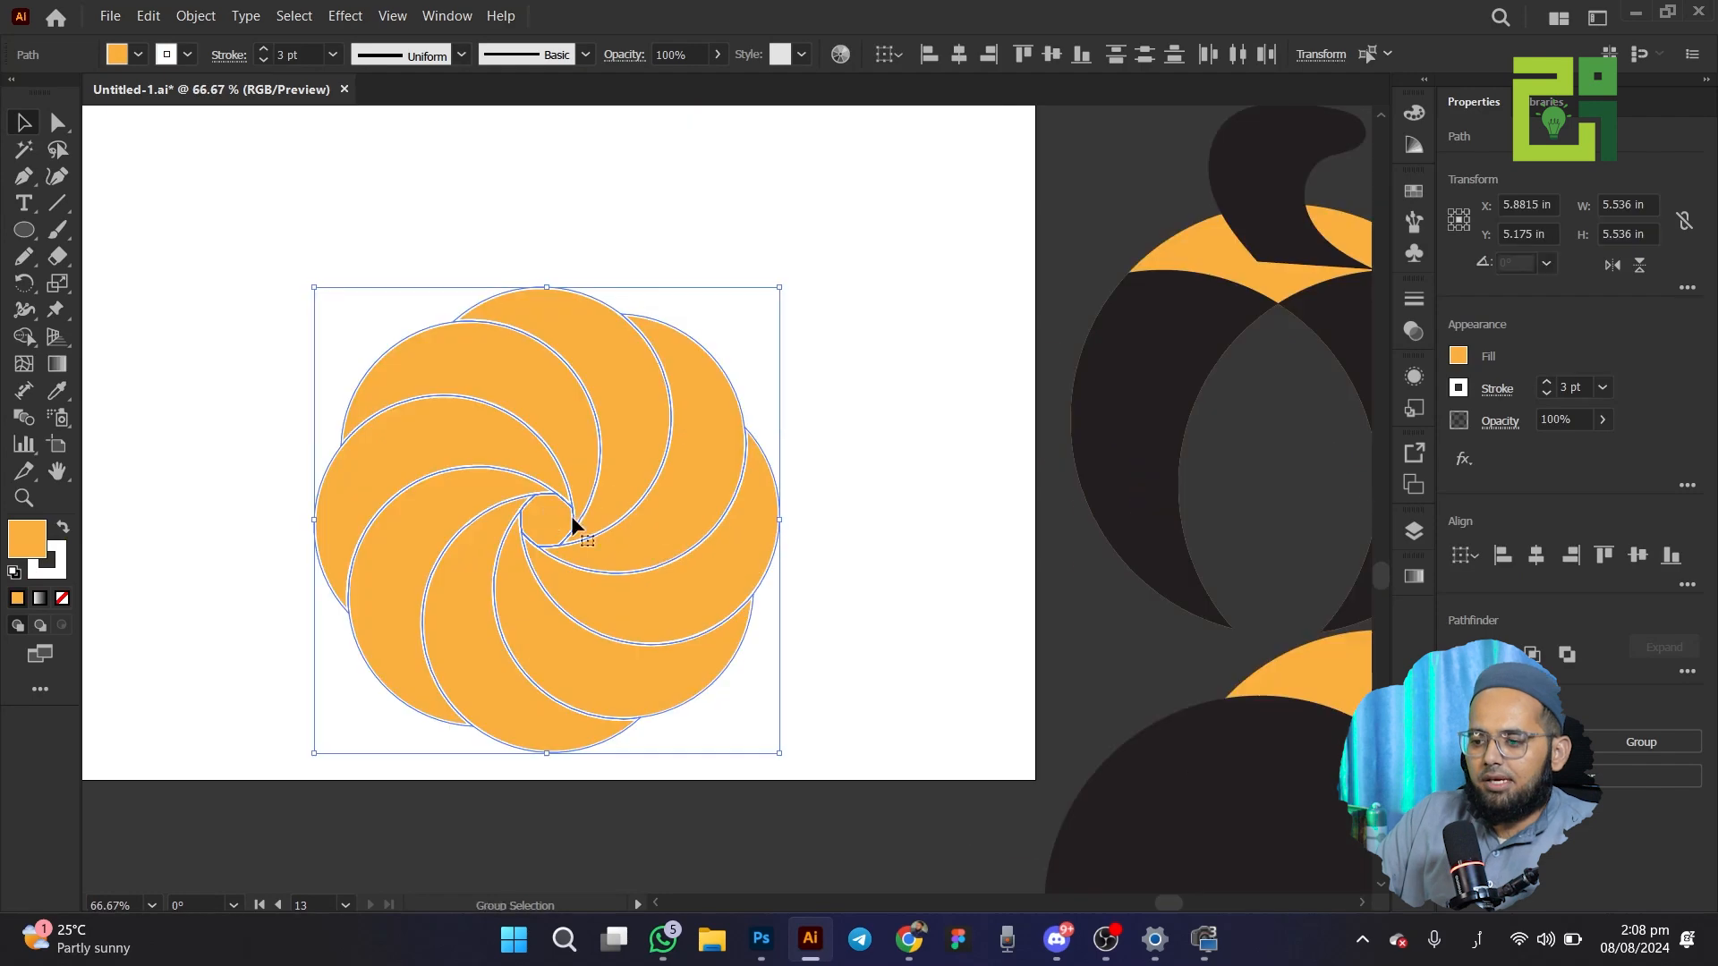
pyautogui.moveTo(474, 515); pyautogui.dragTo(560, 520)
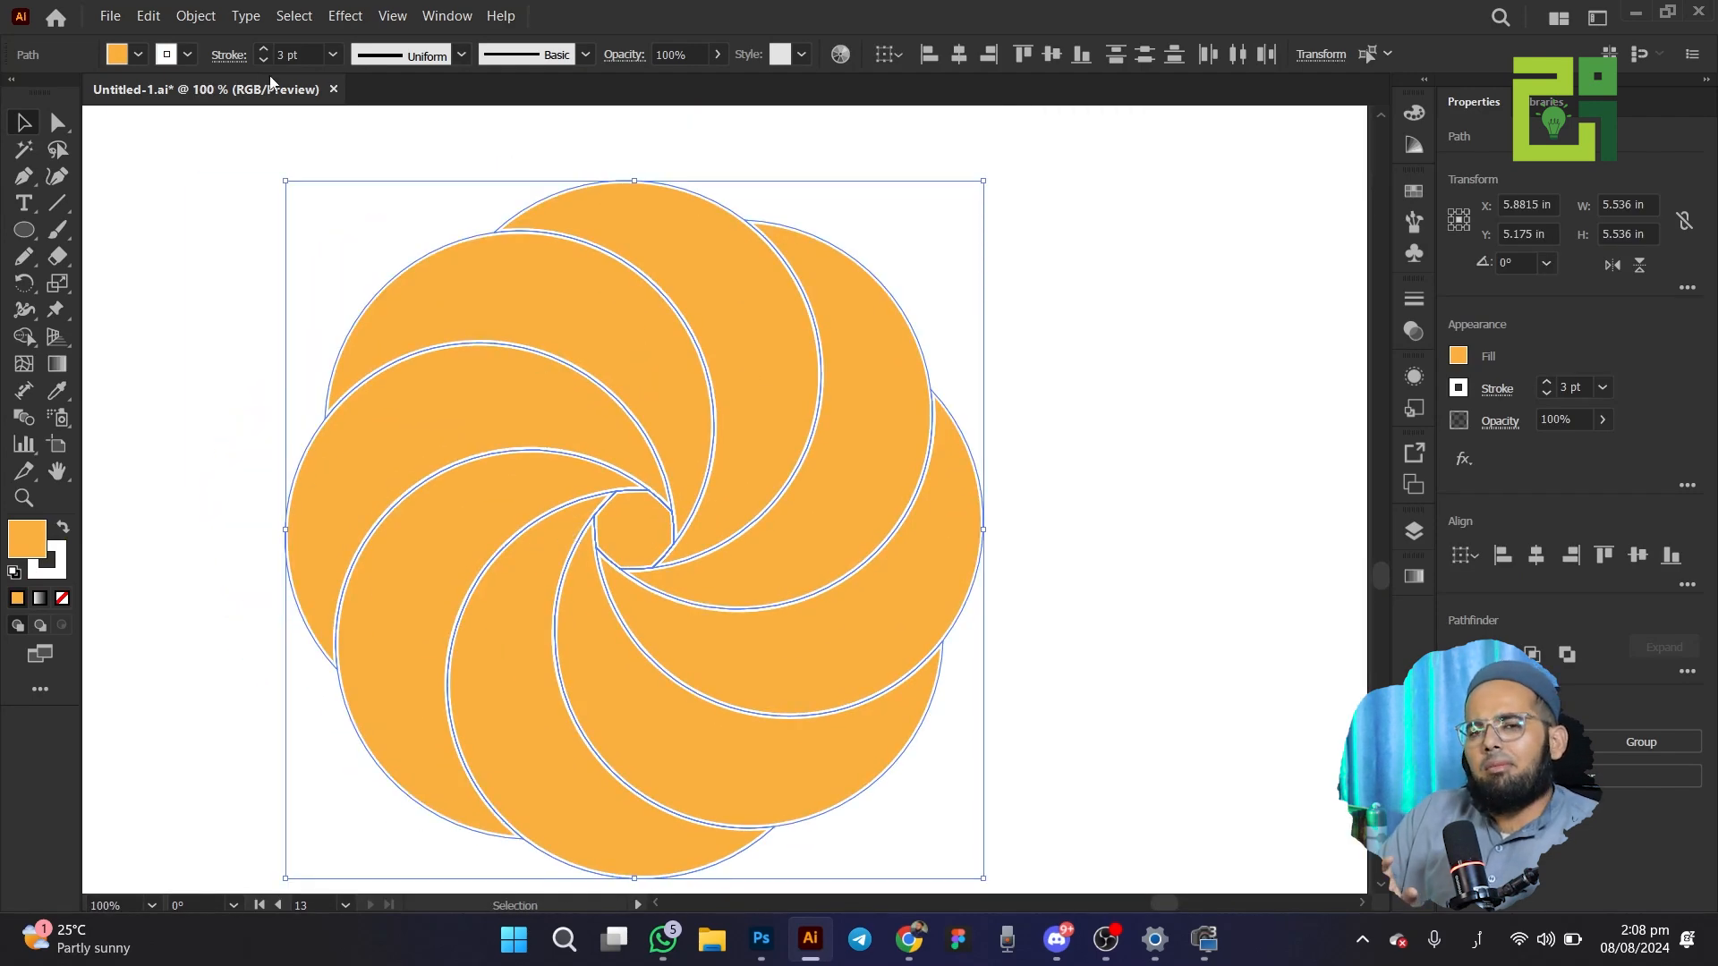
# Remove the white stroke from all the rosette's petals and reselect the entire rosette
pyautogui.click(187, 55)
pyautogui.click(15, 95)
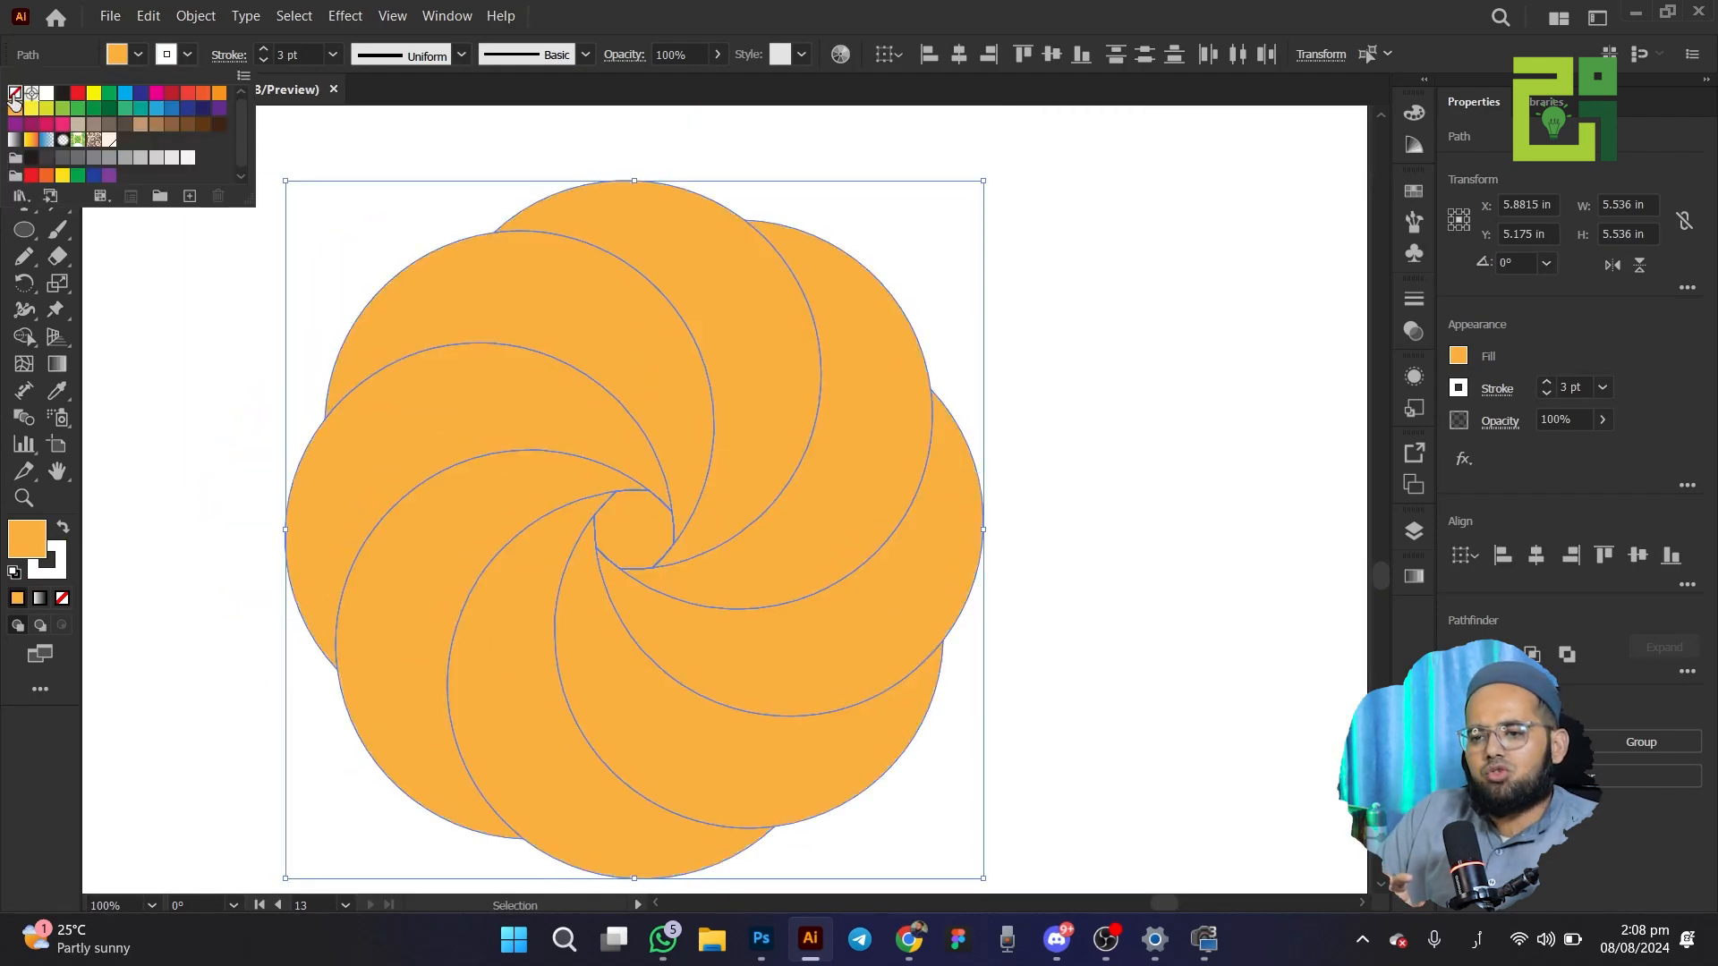
pyautogui.click(148, 321)
pyautogui.click(220, 389)
pyautogui.moveTo(243, 205); pyautogui.dragTo(1153, 868)
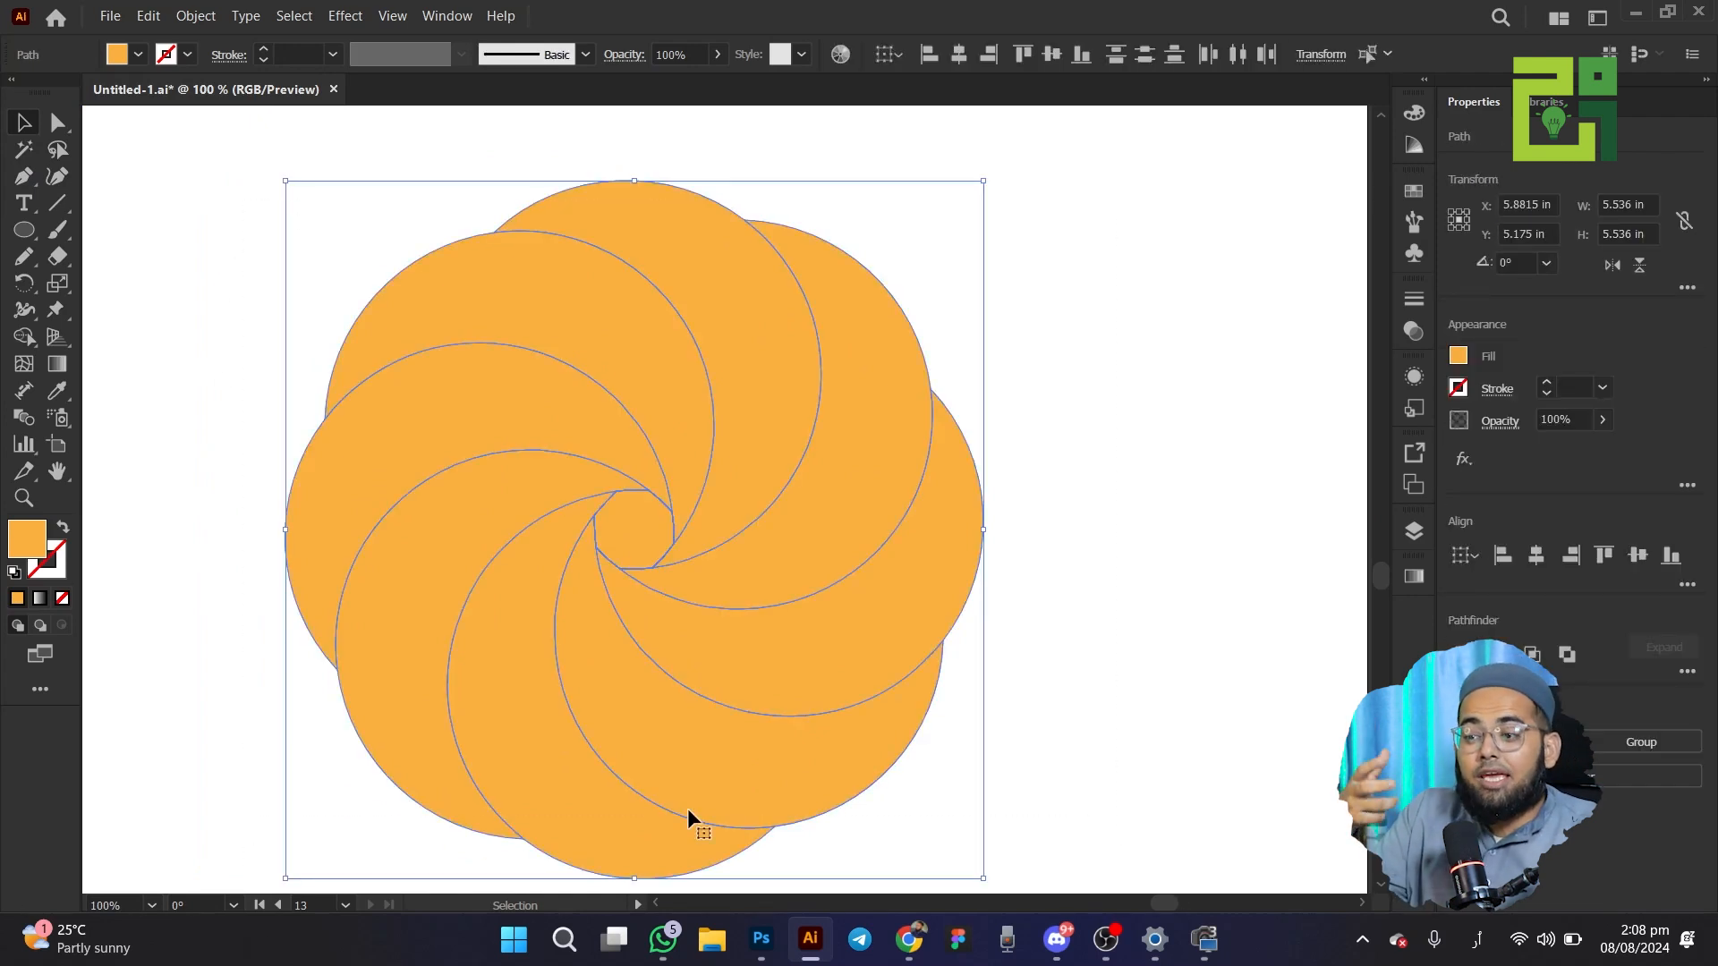
# Delete the small piece filling the rosette's center so that only the swirl petals remain
pyautogui.click(57, 123)
pyautogui.click(161, 277)
pyautogui.click(646, 529)
pyautogui.press('Delete')
pyautogui.click(619, 527)
pyautogui.press('Delete')
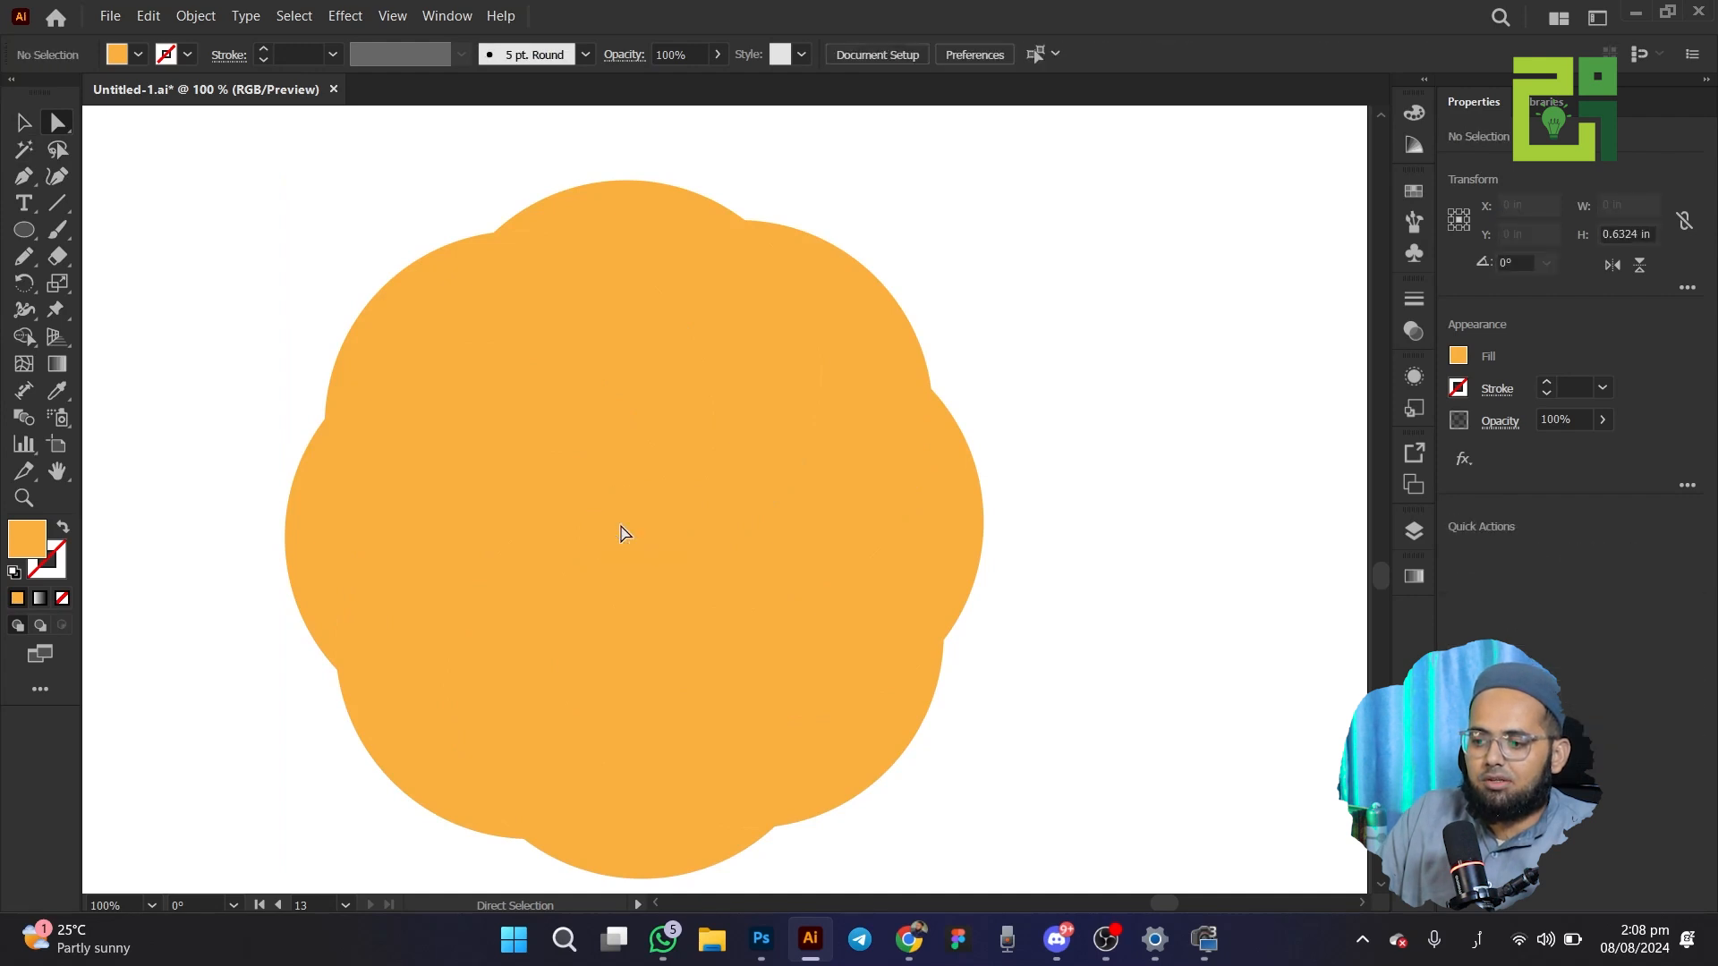
pyautogui.click(620, 528)
pyautogui.press('Delete')
pyautogui.click(25, 120)
pyautogui.moveTo(174, 222); pyautogui.dragTo(951, 778)
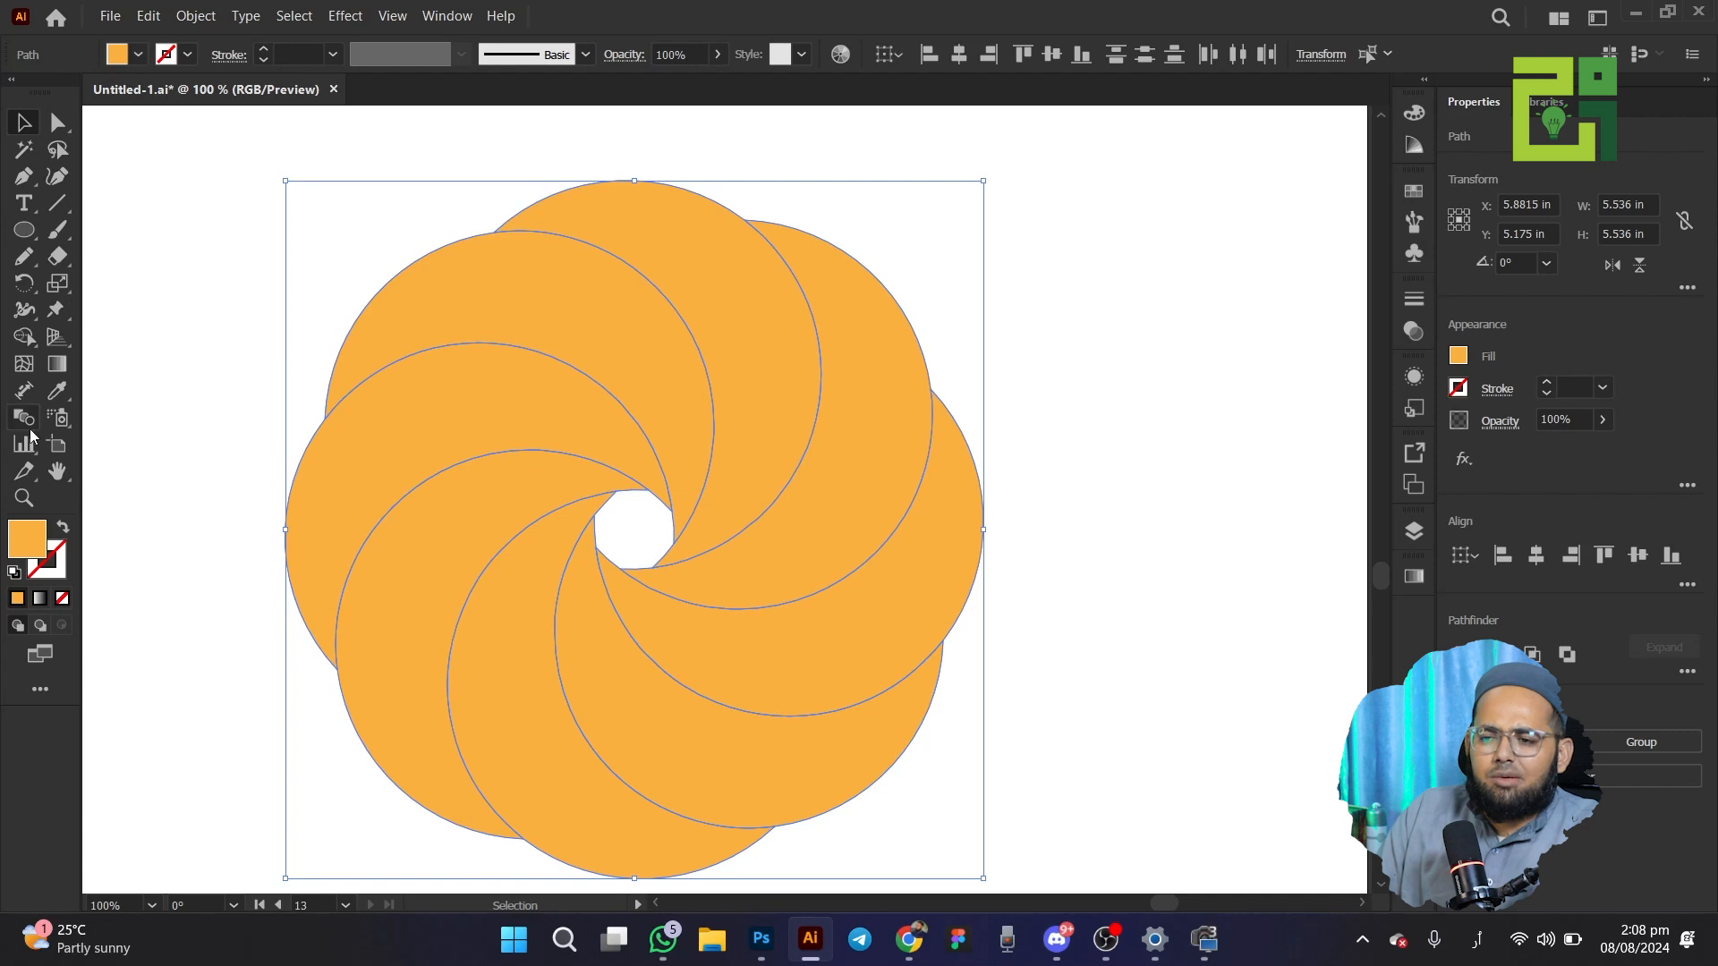
pyautogui.click(138, 54)
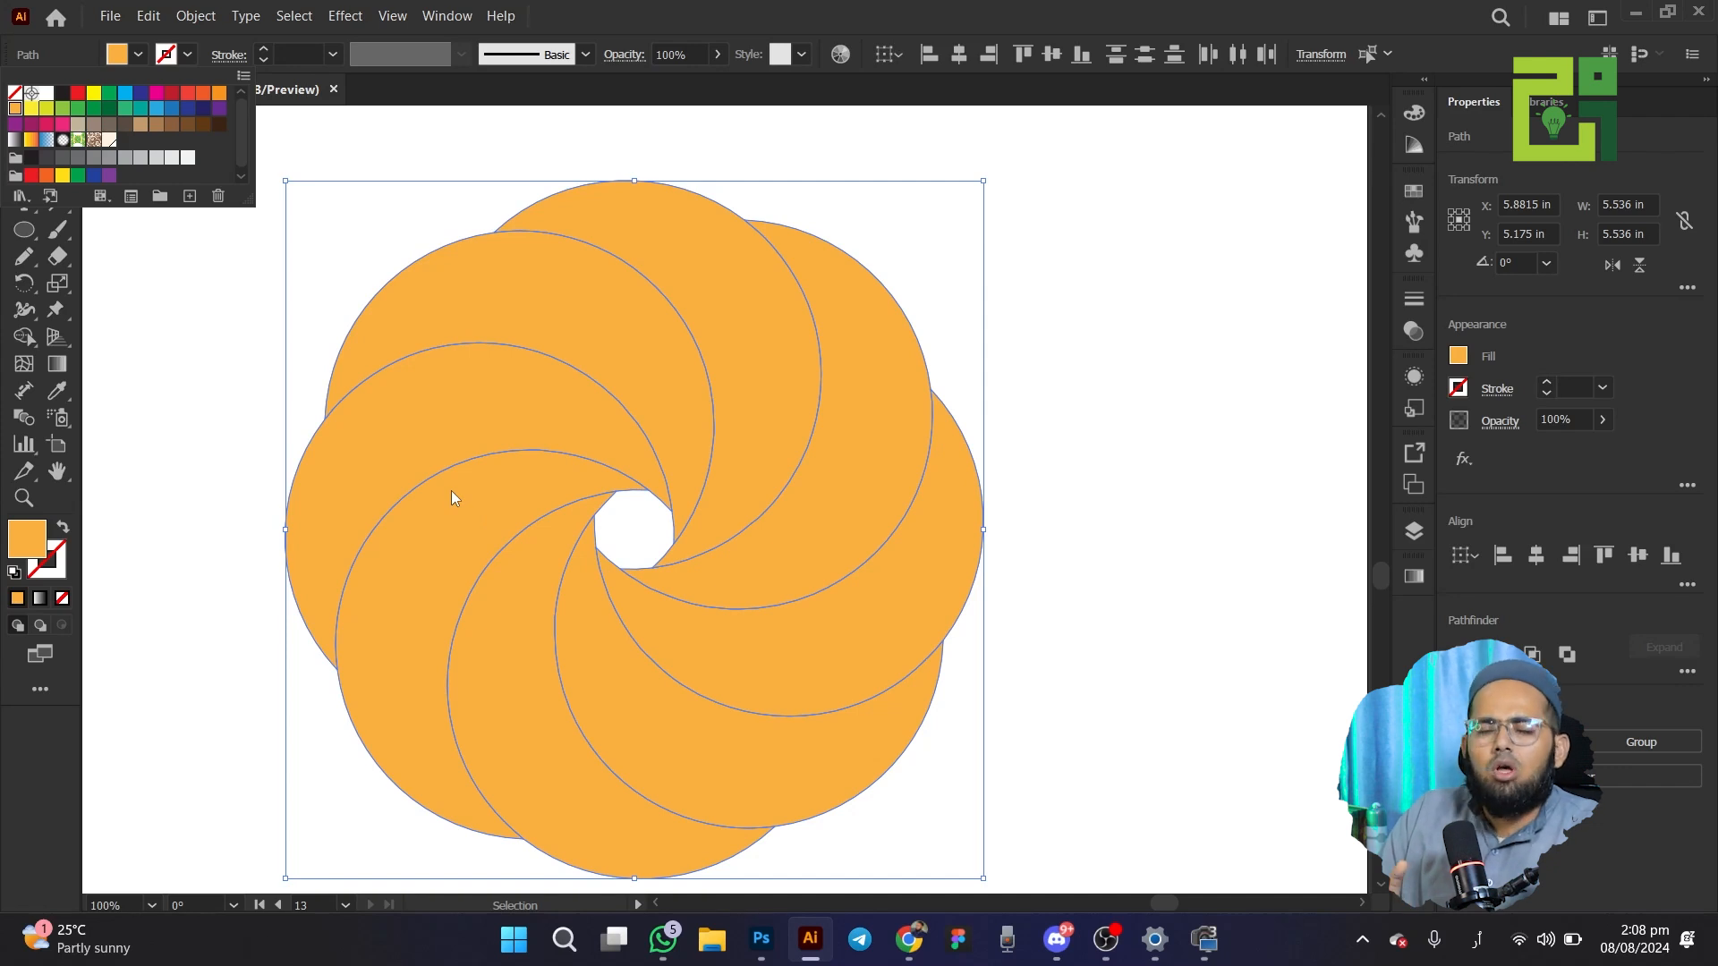
pyautogui.click(119, 374)
pyautogui.click(313, 305)
# Try coloring petals individually: fill the upper-left petal red, the next one clockwise yellow and the one after that green
pyautogui.click(512, 304)
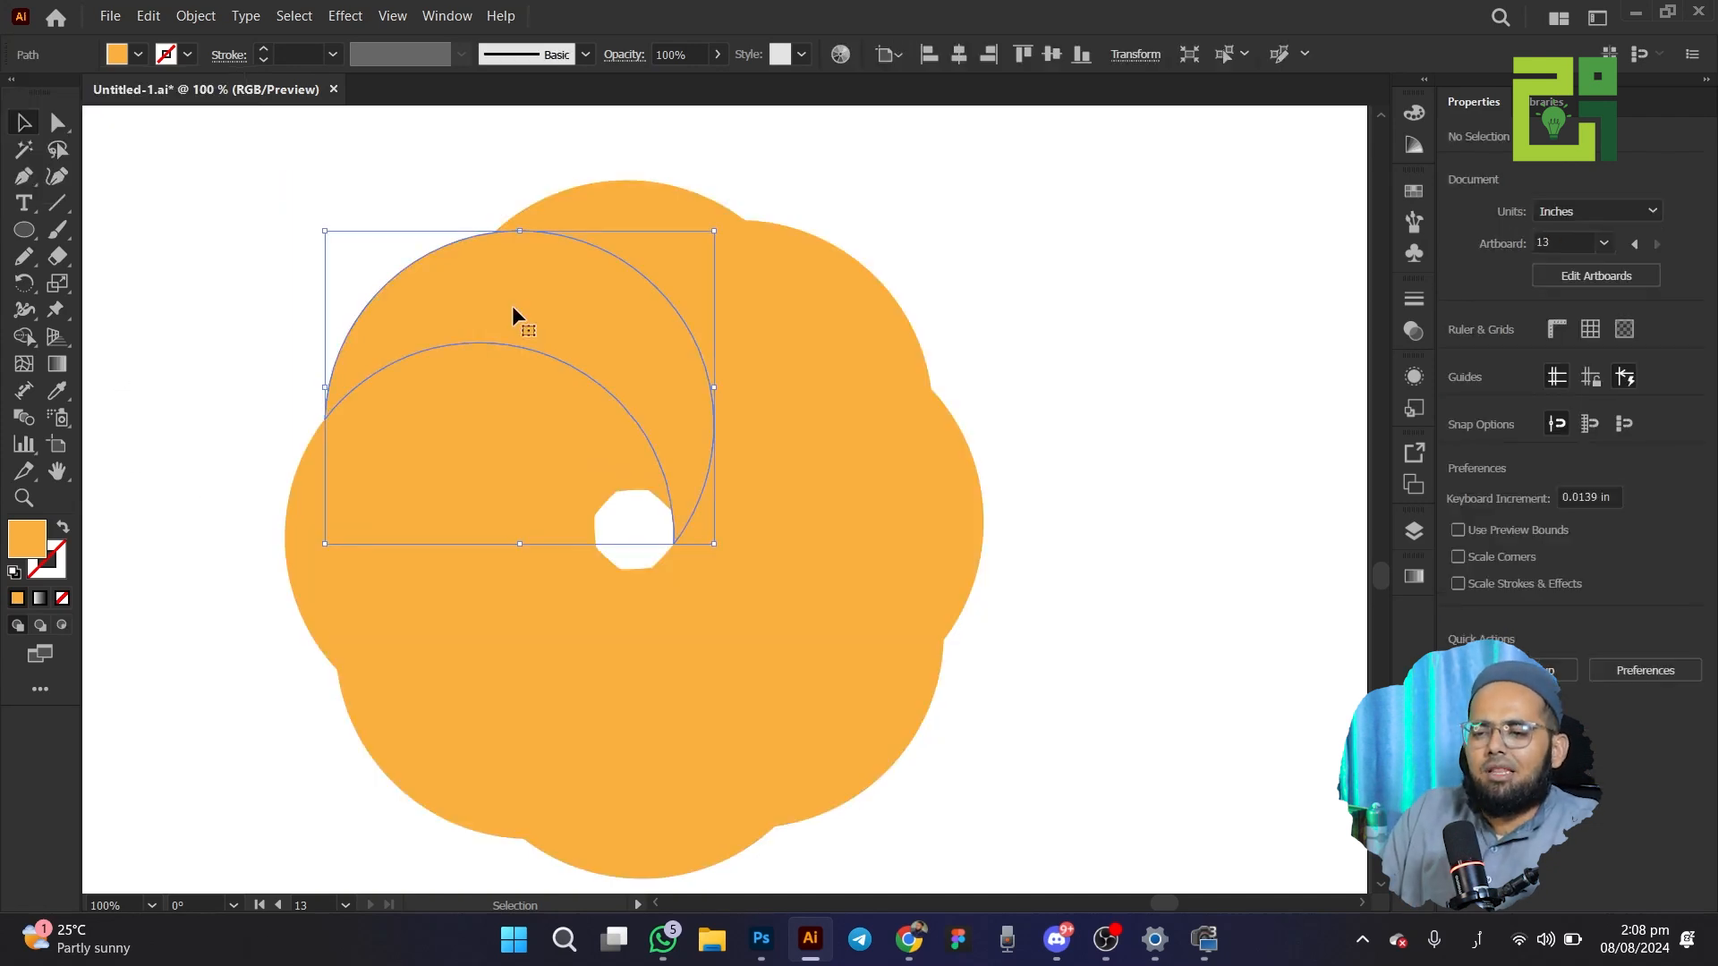
pyautogui.click(117, 54)
pyautogui.click(77, 94)
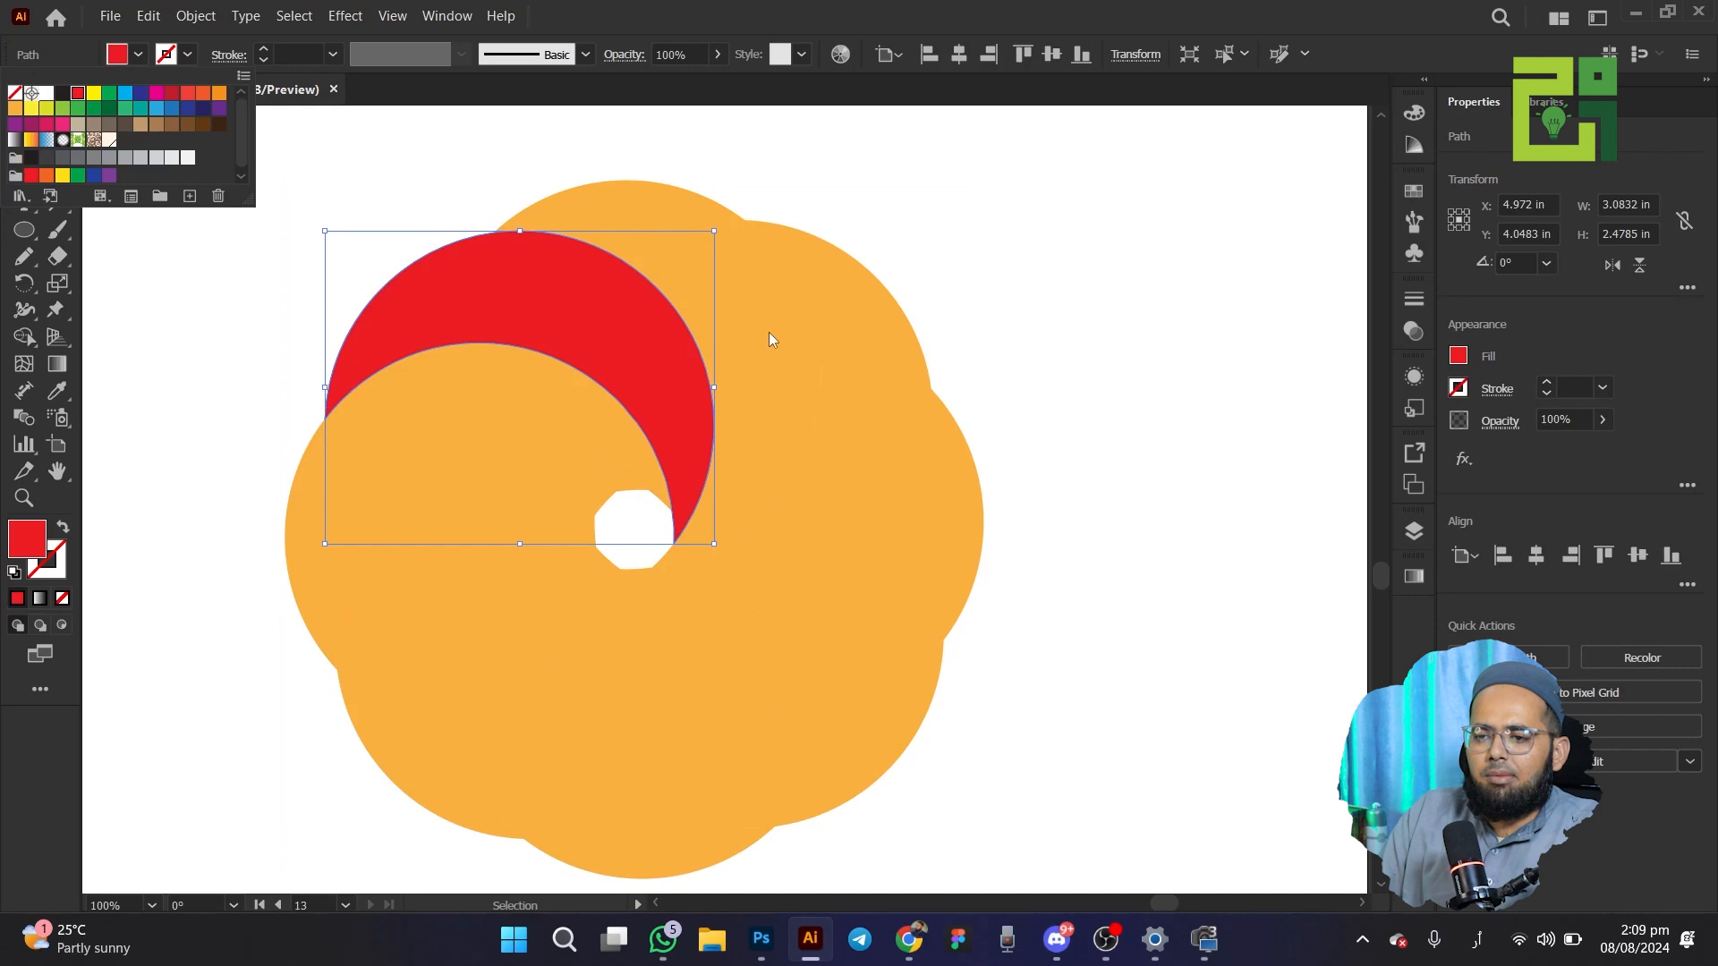
pyautogui.click(645, 265)
pyautogui.click(645, 265)
pyautogui.click(139, 55)
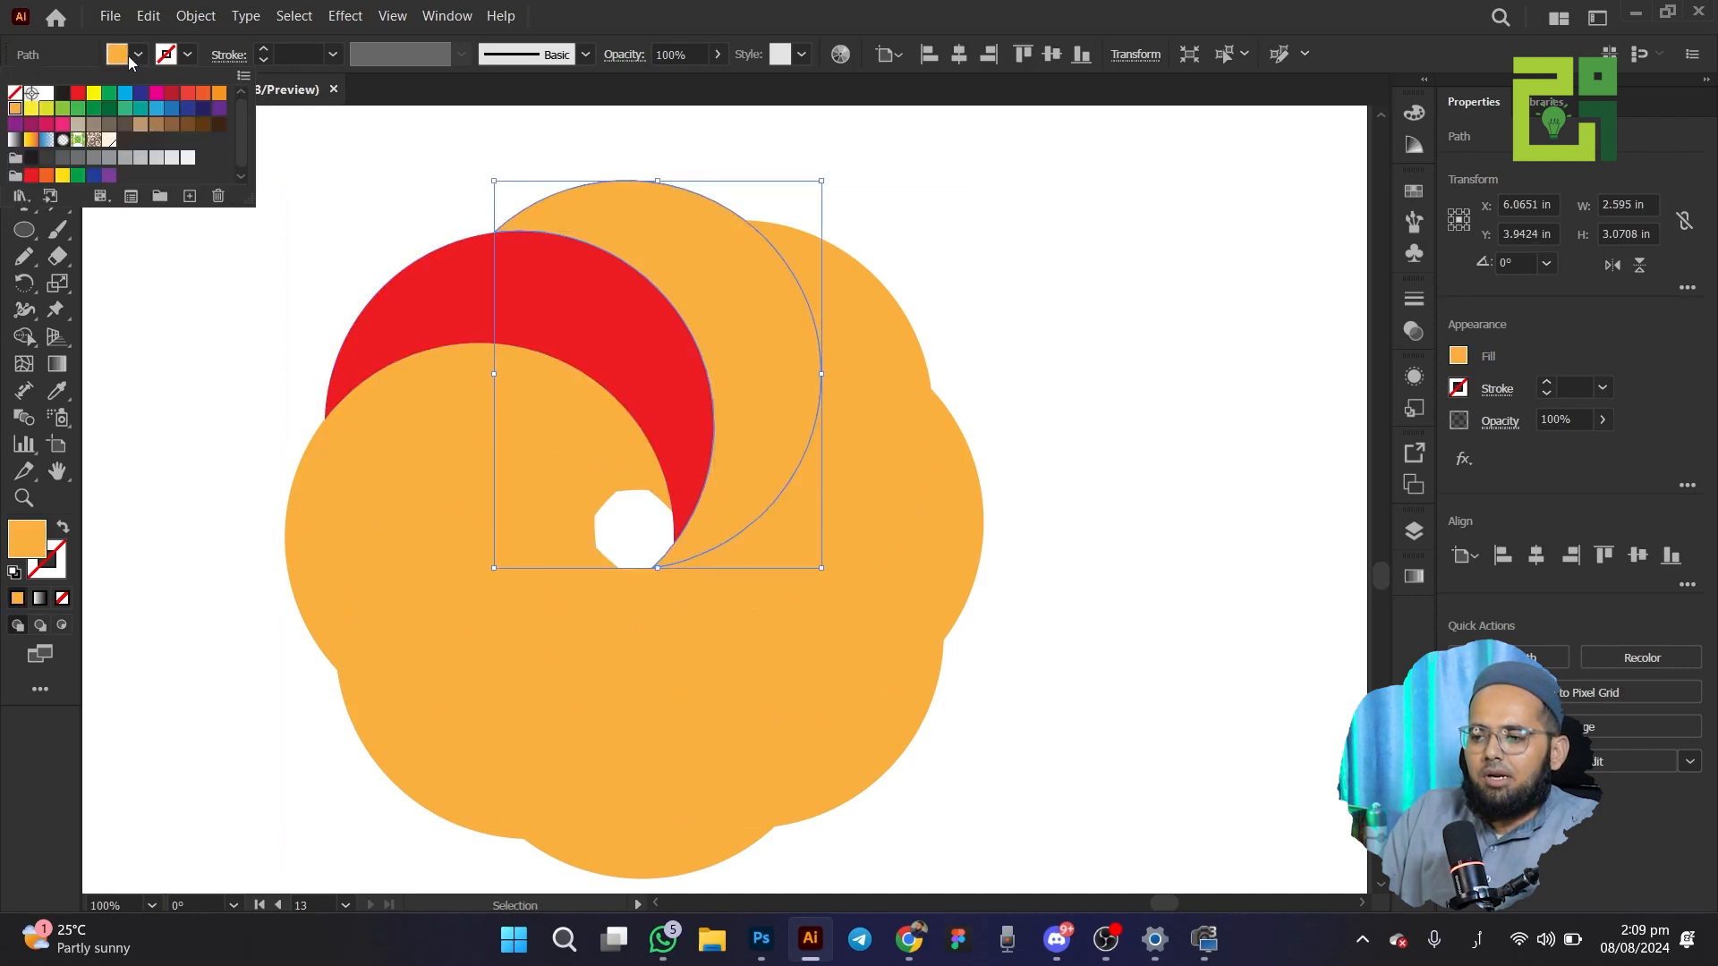
pyautogui.click(93, 95)
pyautogui.click(881, 313)
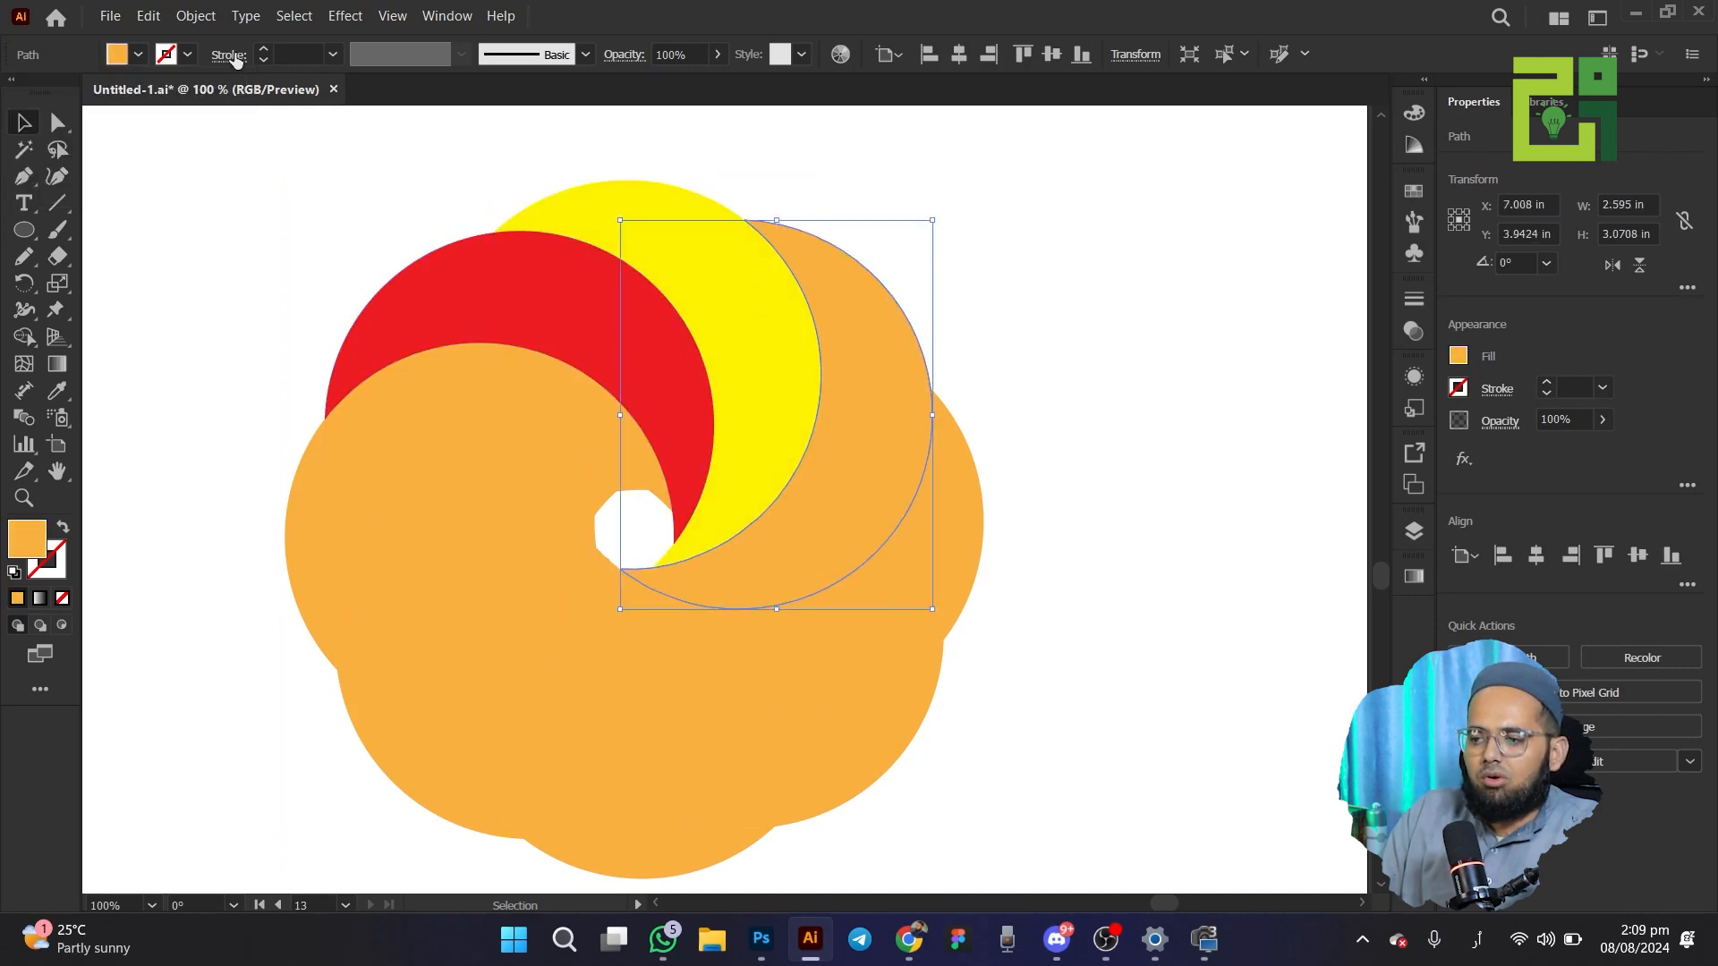
pyautogui.click(139, 55)
pyautogui.click(109, 95)
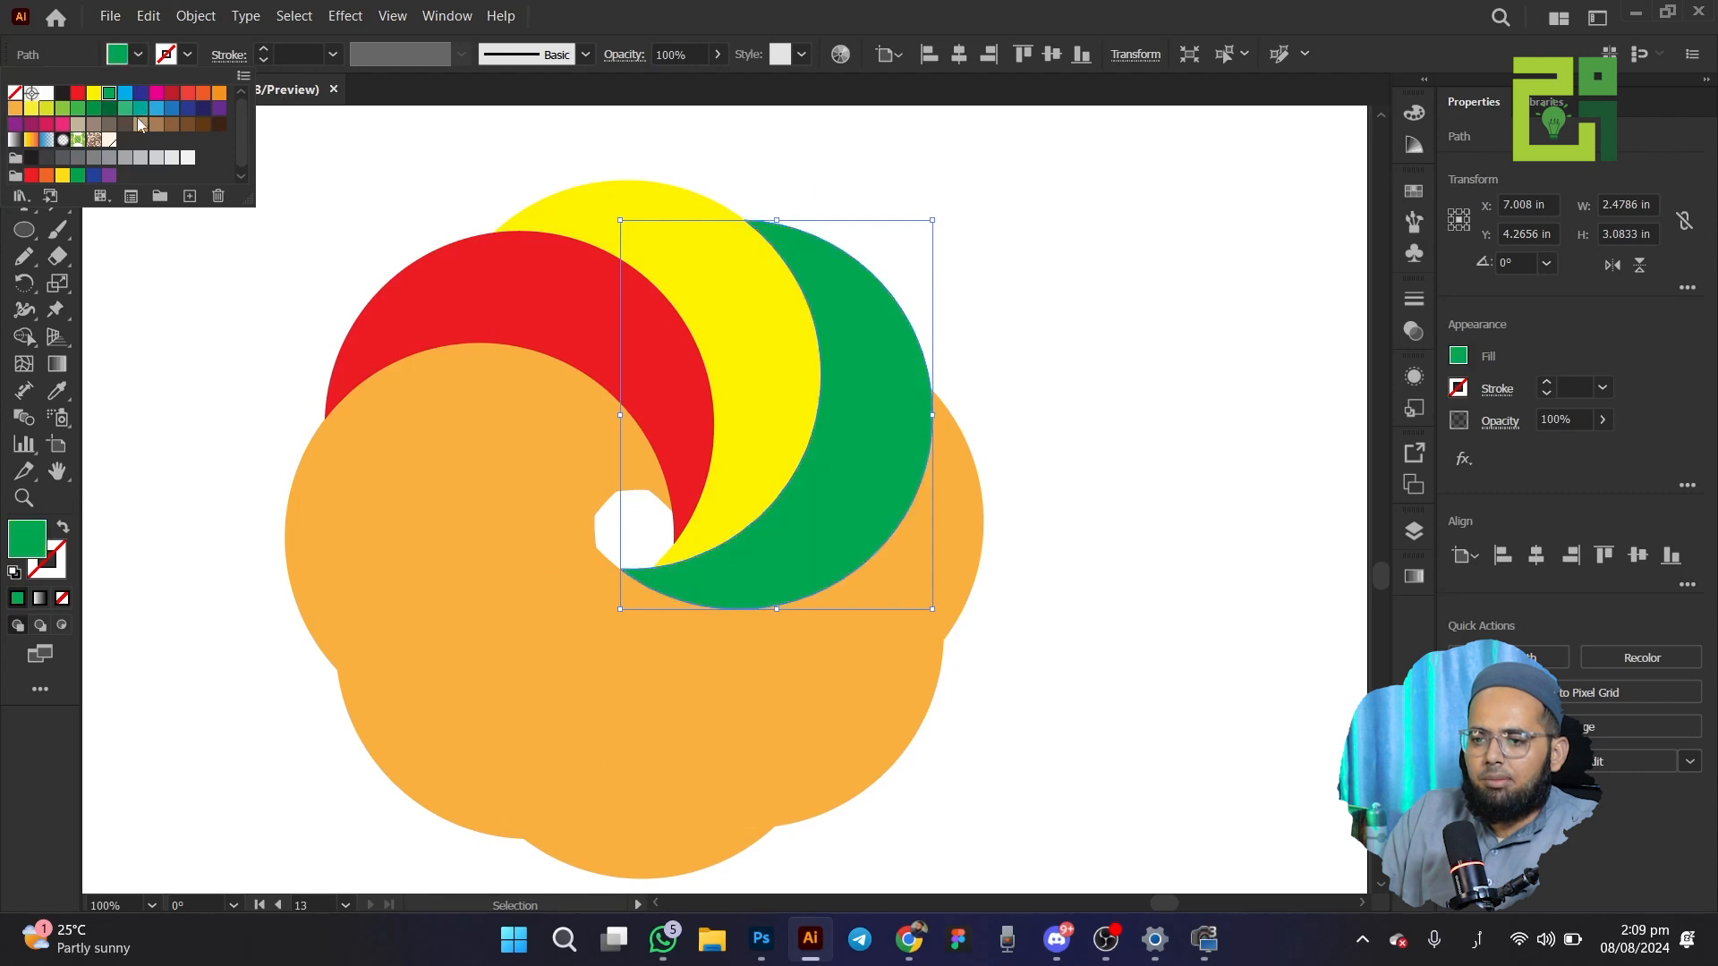
pyautogui.hotkey('ctrl', 'shift', 'a')
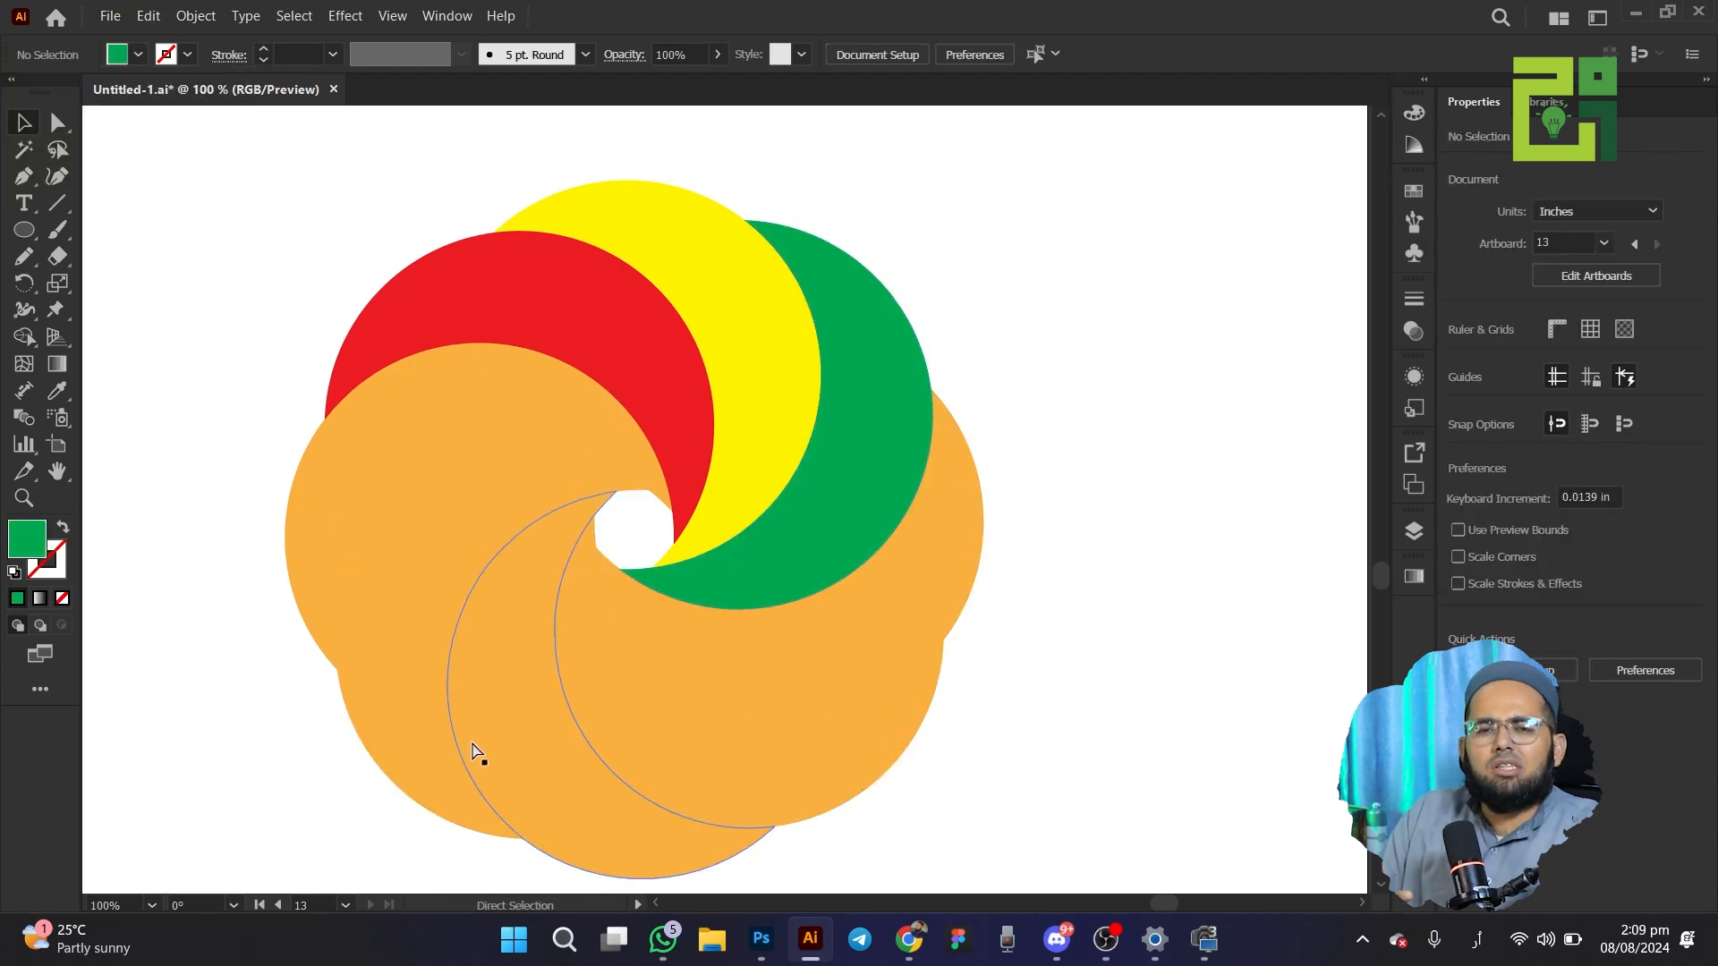
# Undo the red, yellow and green petal fills and clear the selection
pyautogui.hotkey('ctrl', 'z')
pyautogui.hotkey('ctrl', 'z')
pyautogui.hotkey('ctrl', 'z')
pyautogui.hotkey('ctrl', 'z')
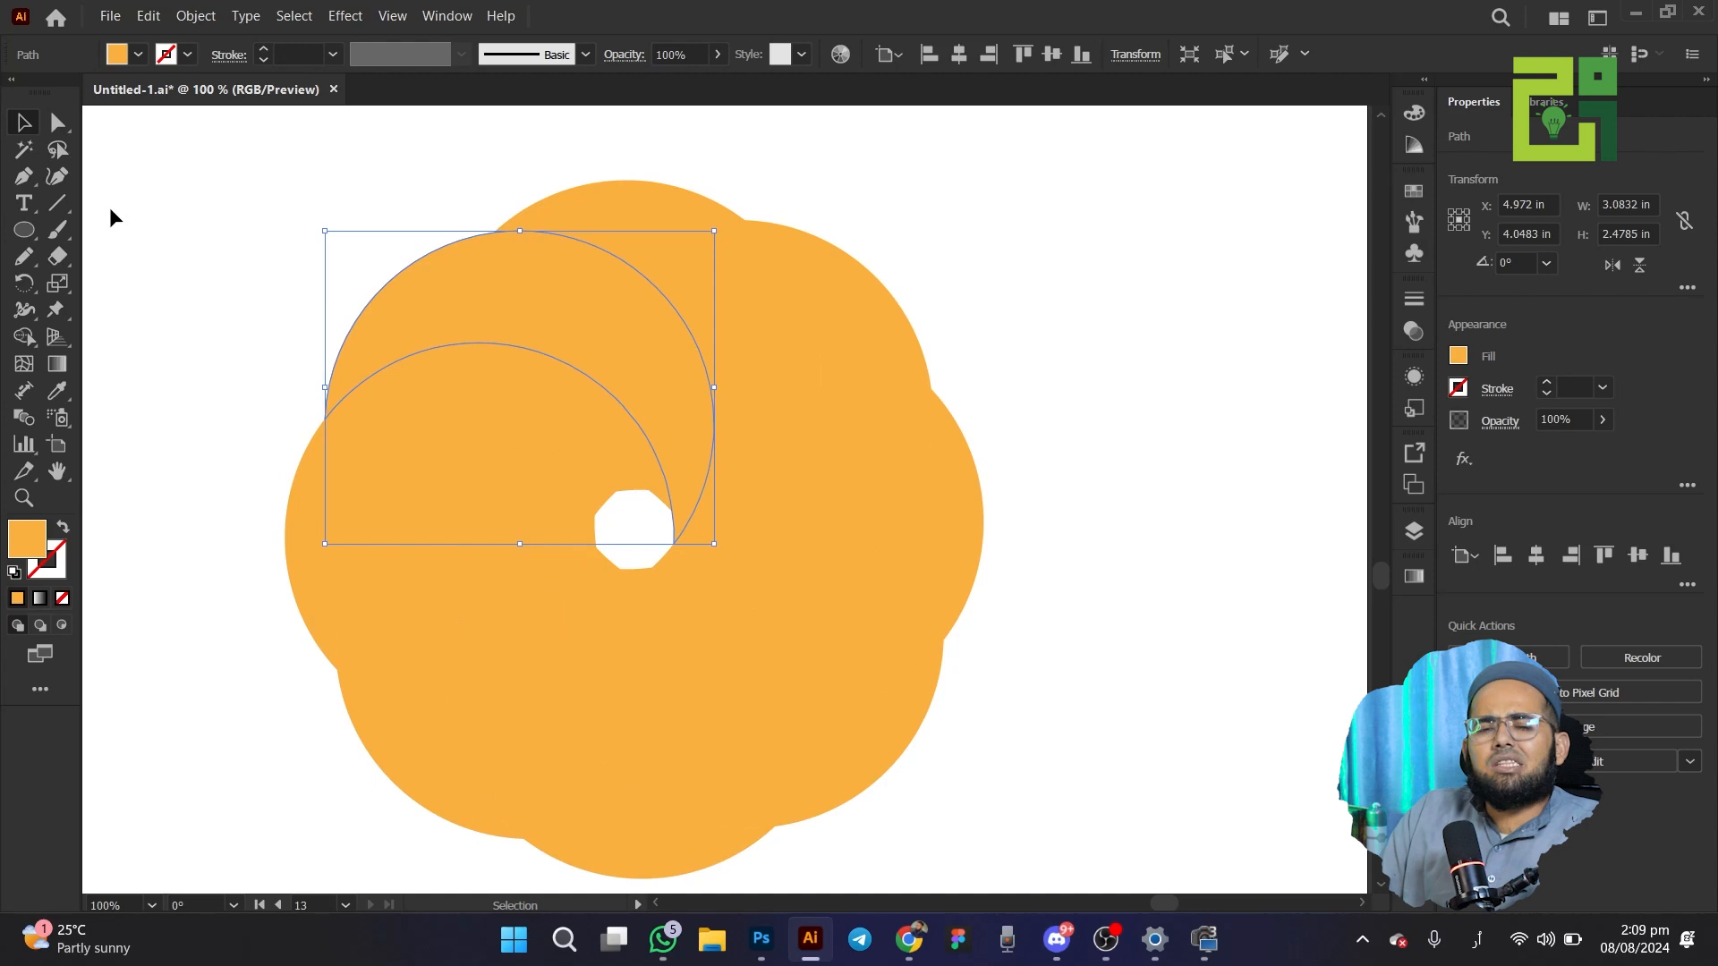
pyautogui.click(213, 253)
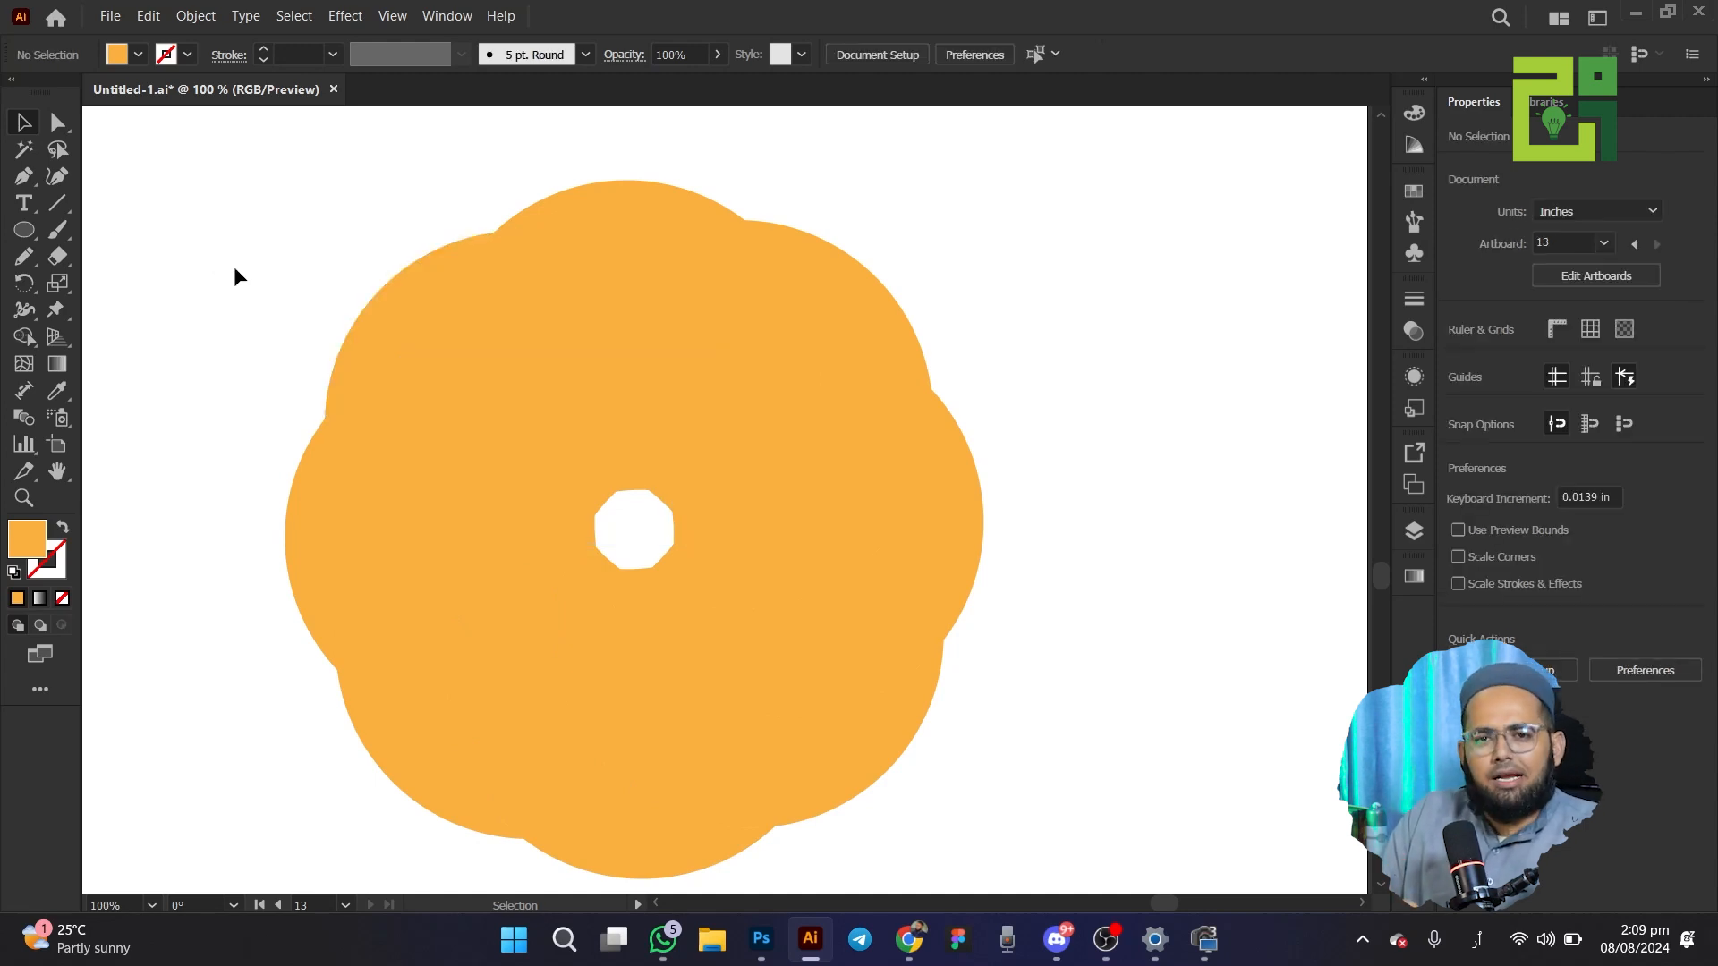
# Select all the rosette's petals, switch to the Live Paint Bucket and look over the available fill swatches
pyautogui.moveTo(223, 212); pyautogui.dragTo(898, 841)
pyautogui.scroll(1, 560, 658)
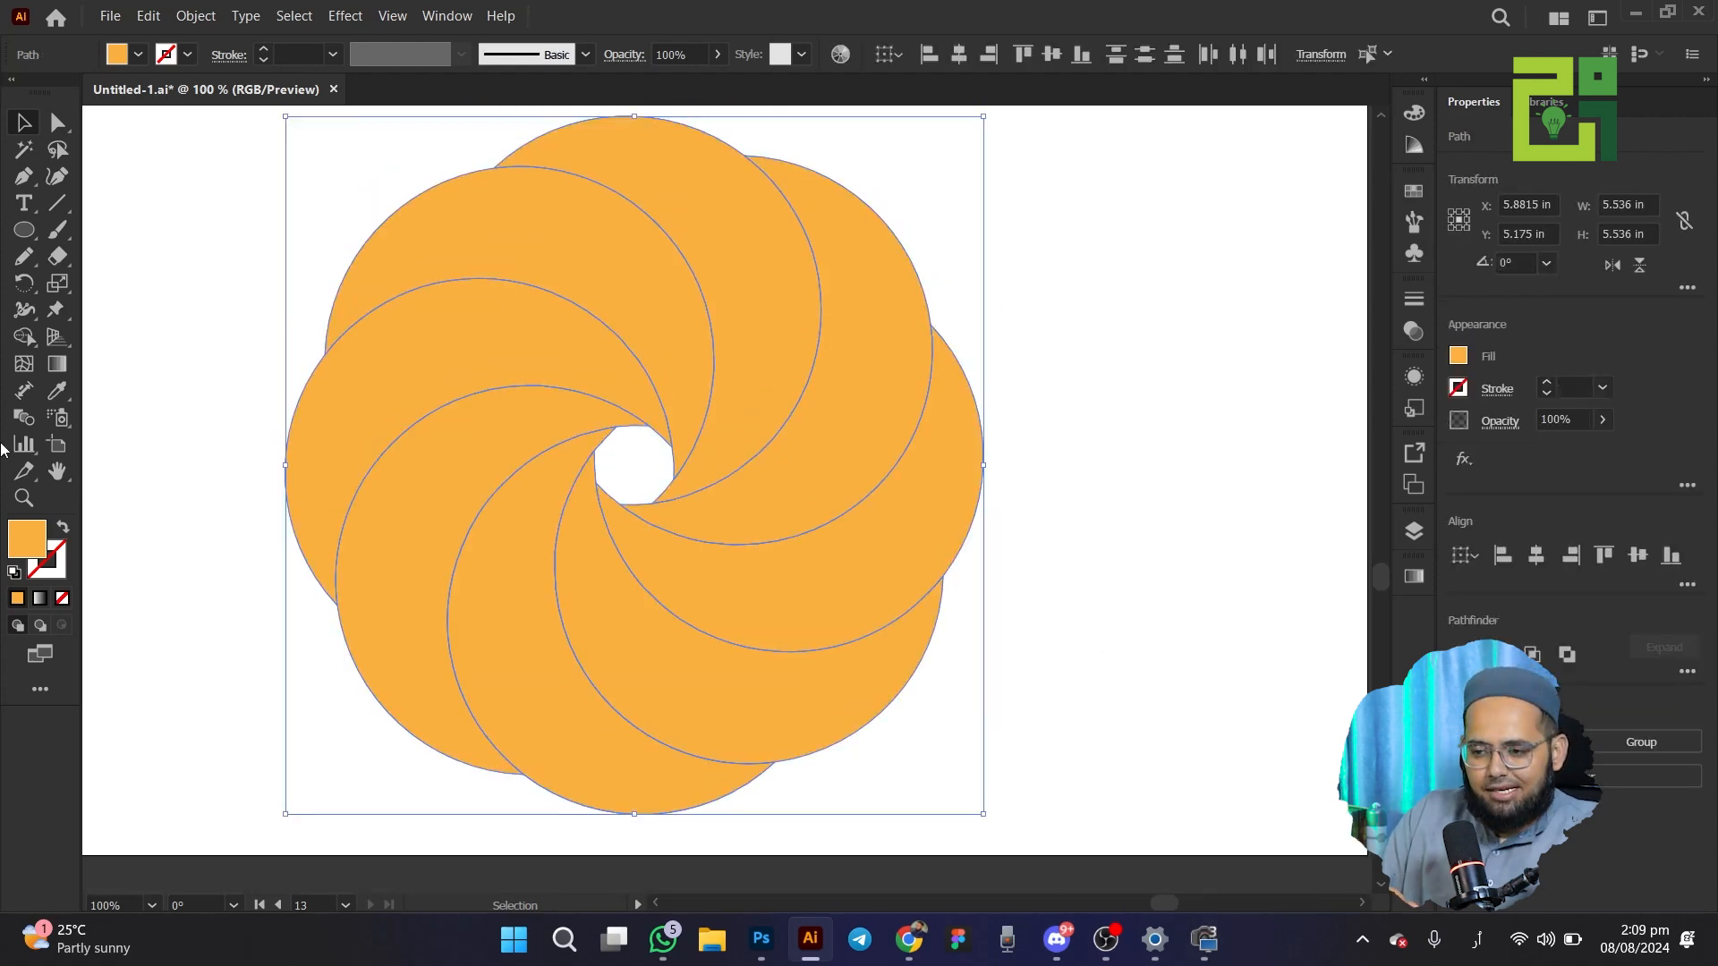
pyautogui.moveTo(24, 337)
pyautogui.mouseDown()
pyautogui.moveTo(116, 377)
pyautogui.moveTo(149, 367)
pyautogui.mouseUp()
pyautogui.scroll(1, 353, 407)
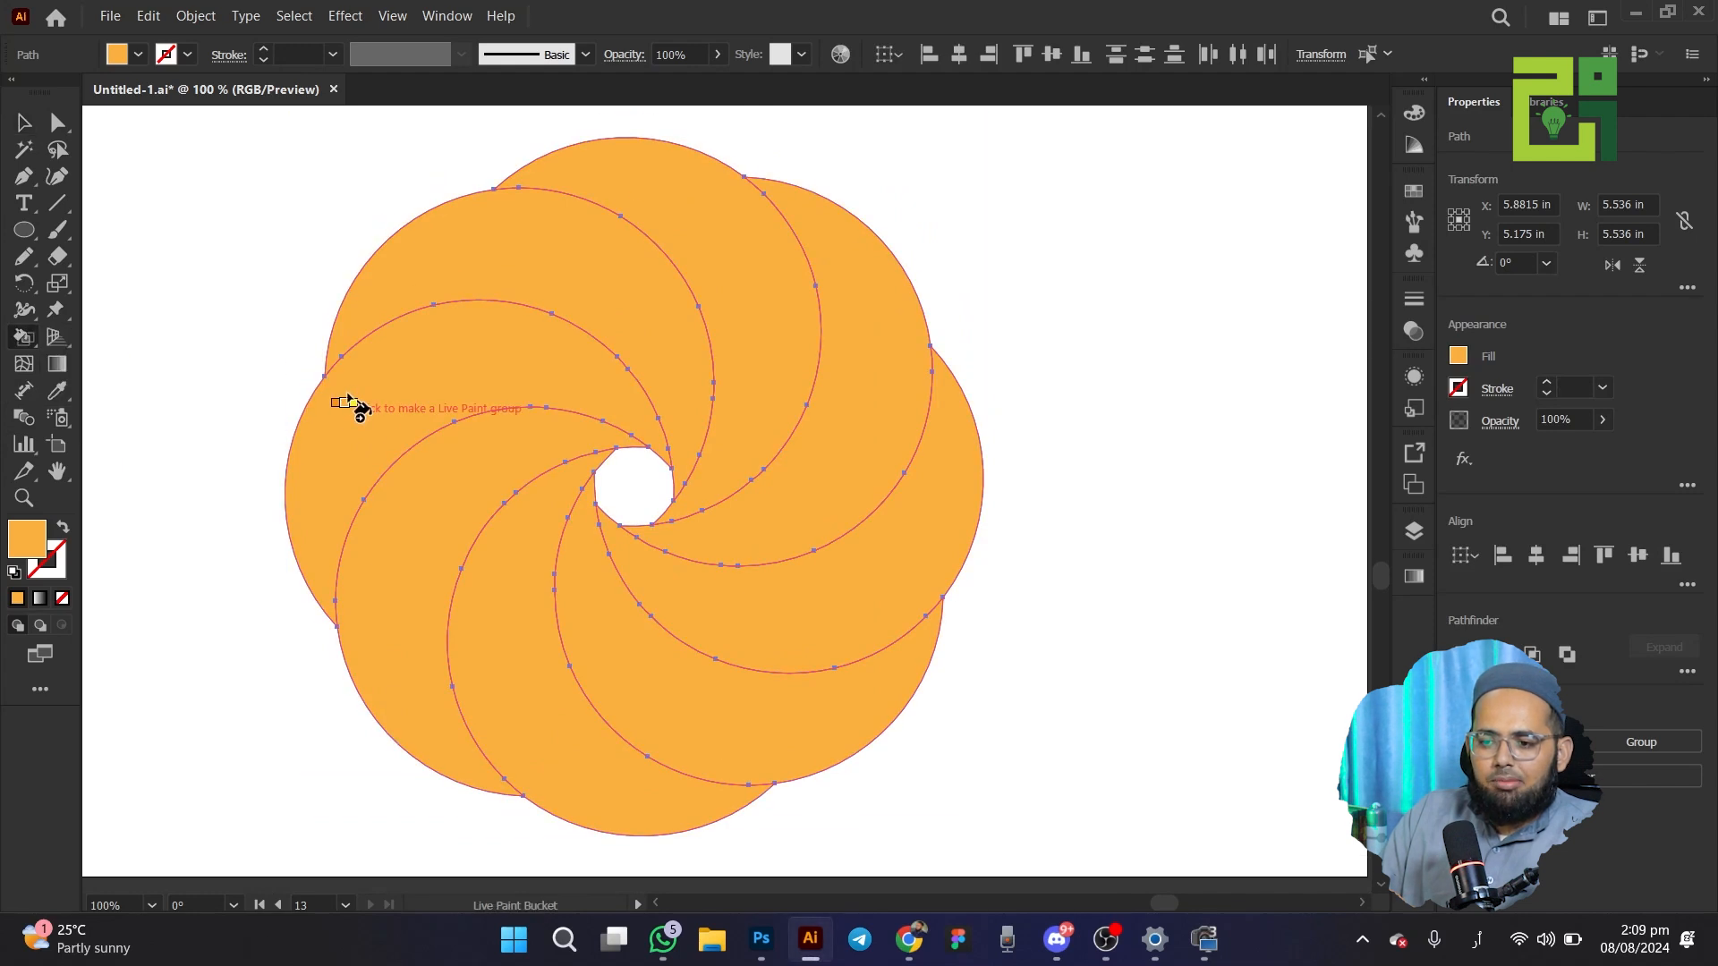
pyautogui.click(130, 59)
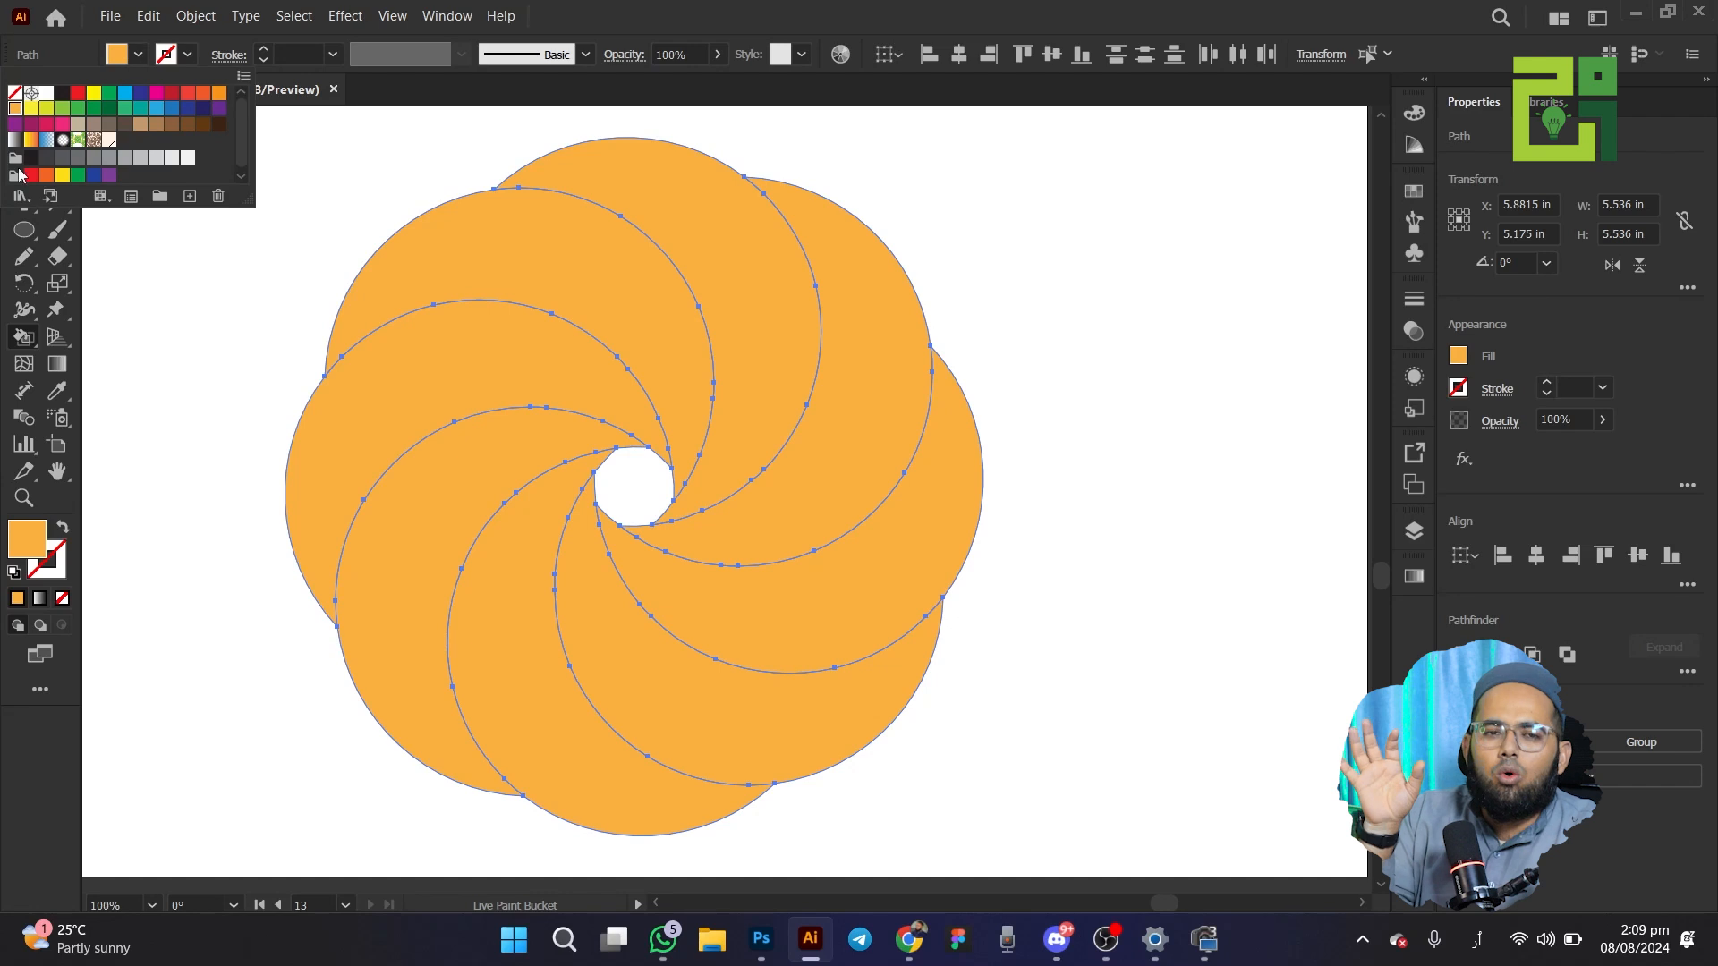
pyautogui.moveTo(245, 202); pyautogui.dragTo(239, 340)
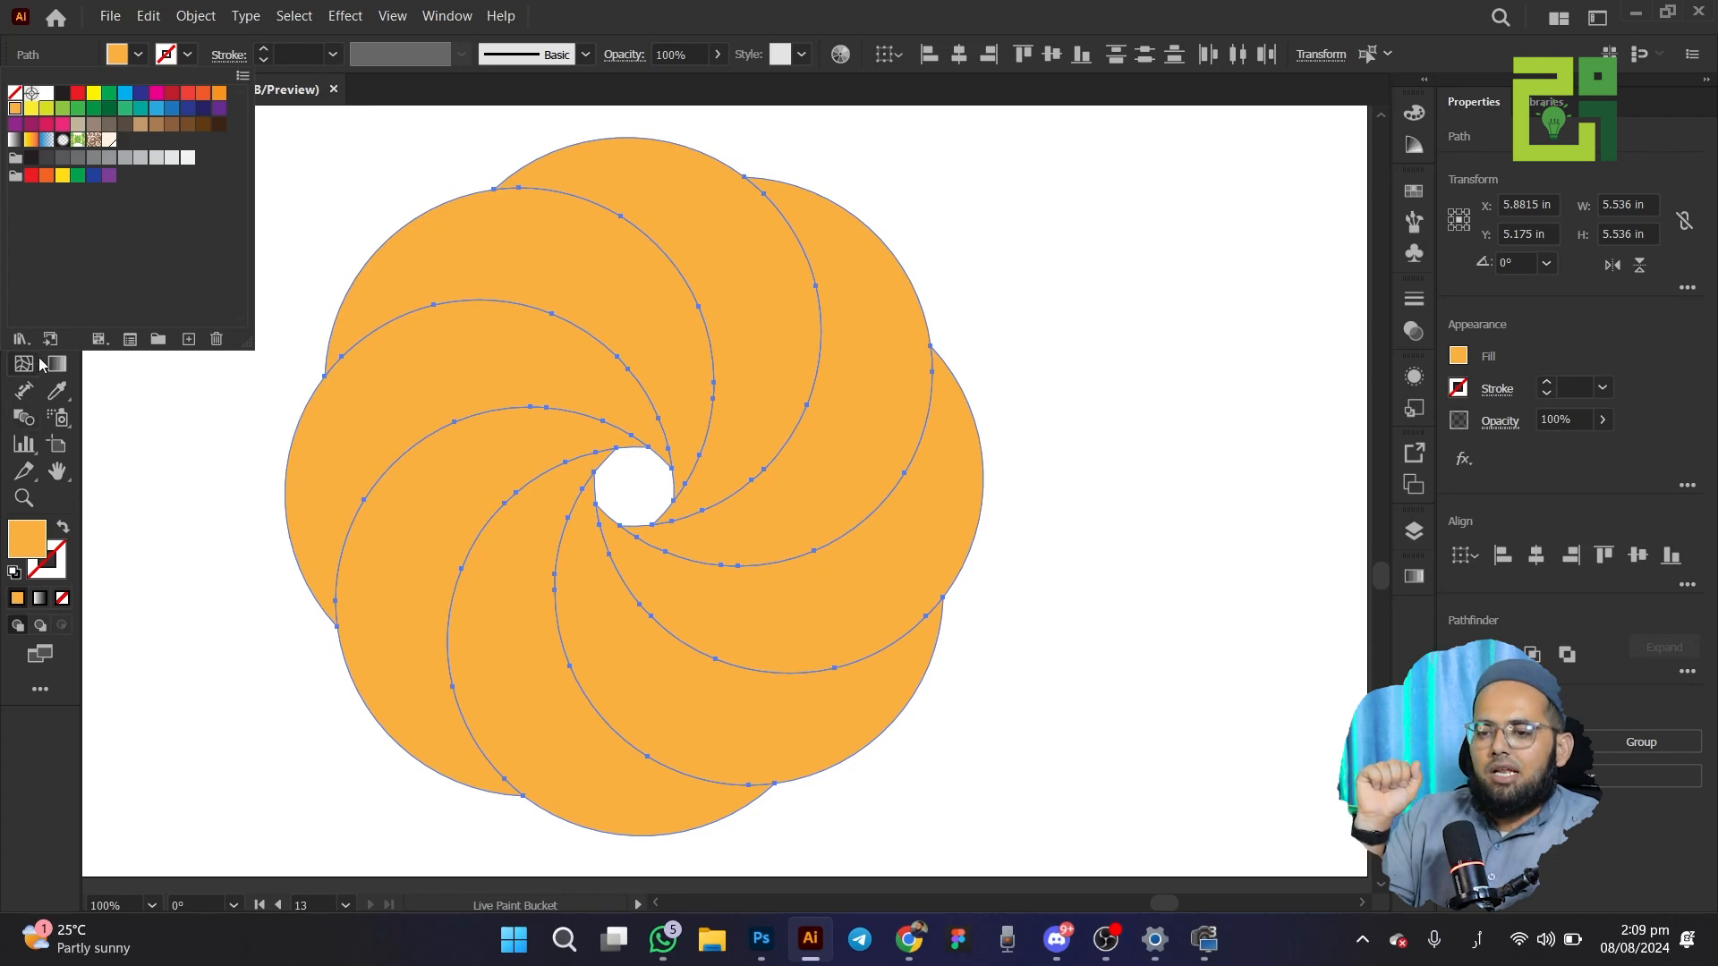
pyautogui.click(150, 393)
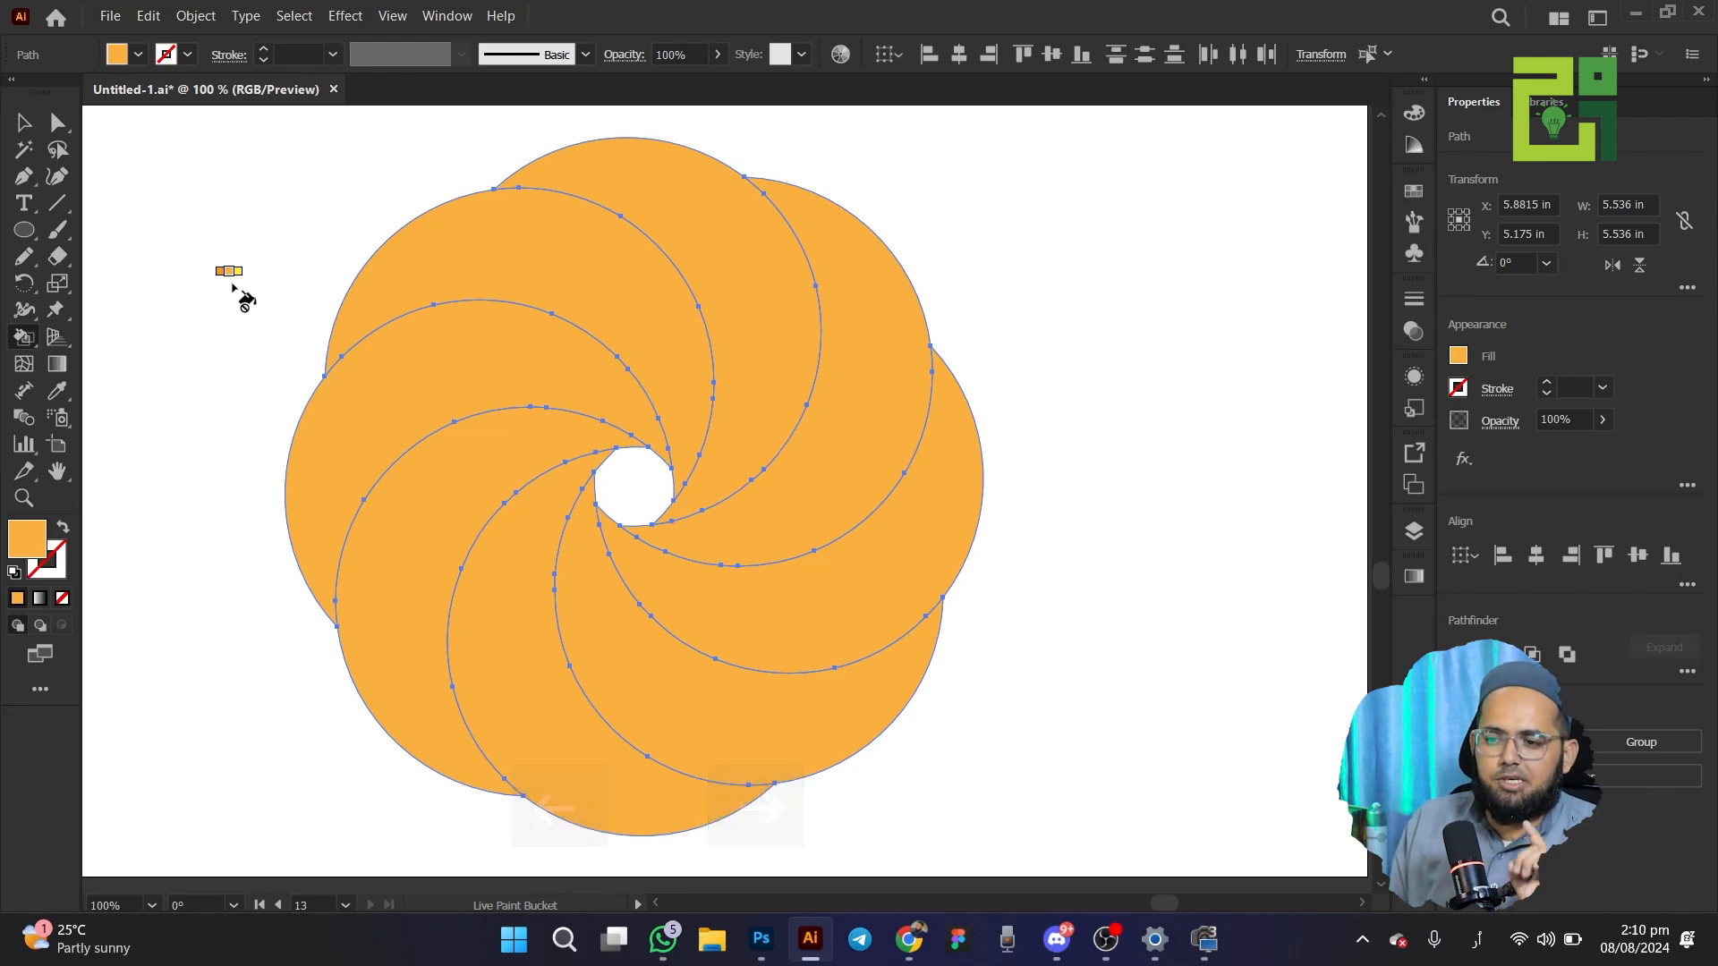
# Cycle forward and backward through the Live Paint Bucket's fill swatches to preview the neighboring colors
pyautogui.press('Right')
pyautogui.press('Right')
pyautogui.press('Right')
pyautogui.press('Right')
pyautogui.press('Right')
pyautogui.press('Left')
pyautogui.press('Left')
pyautogui.press('Left')
pyautogui.press('Left')
pyautogui.press('Left')
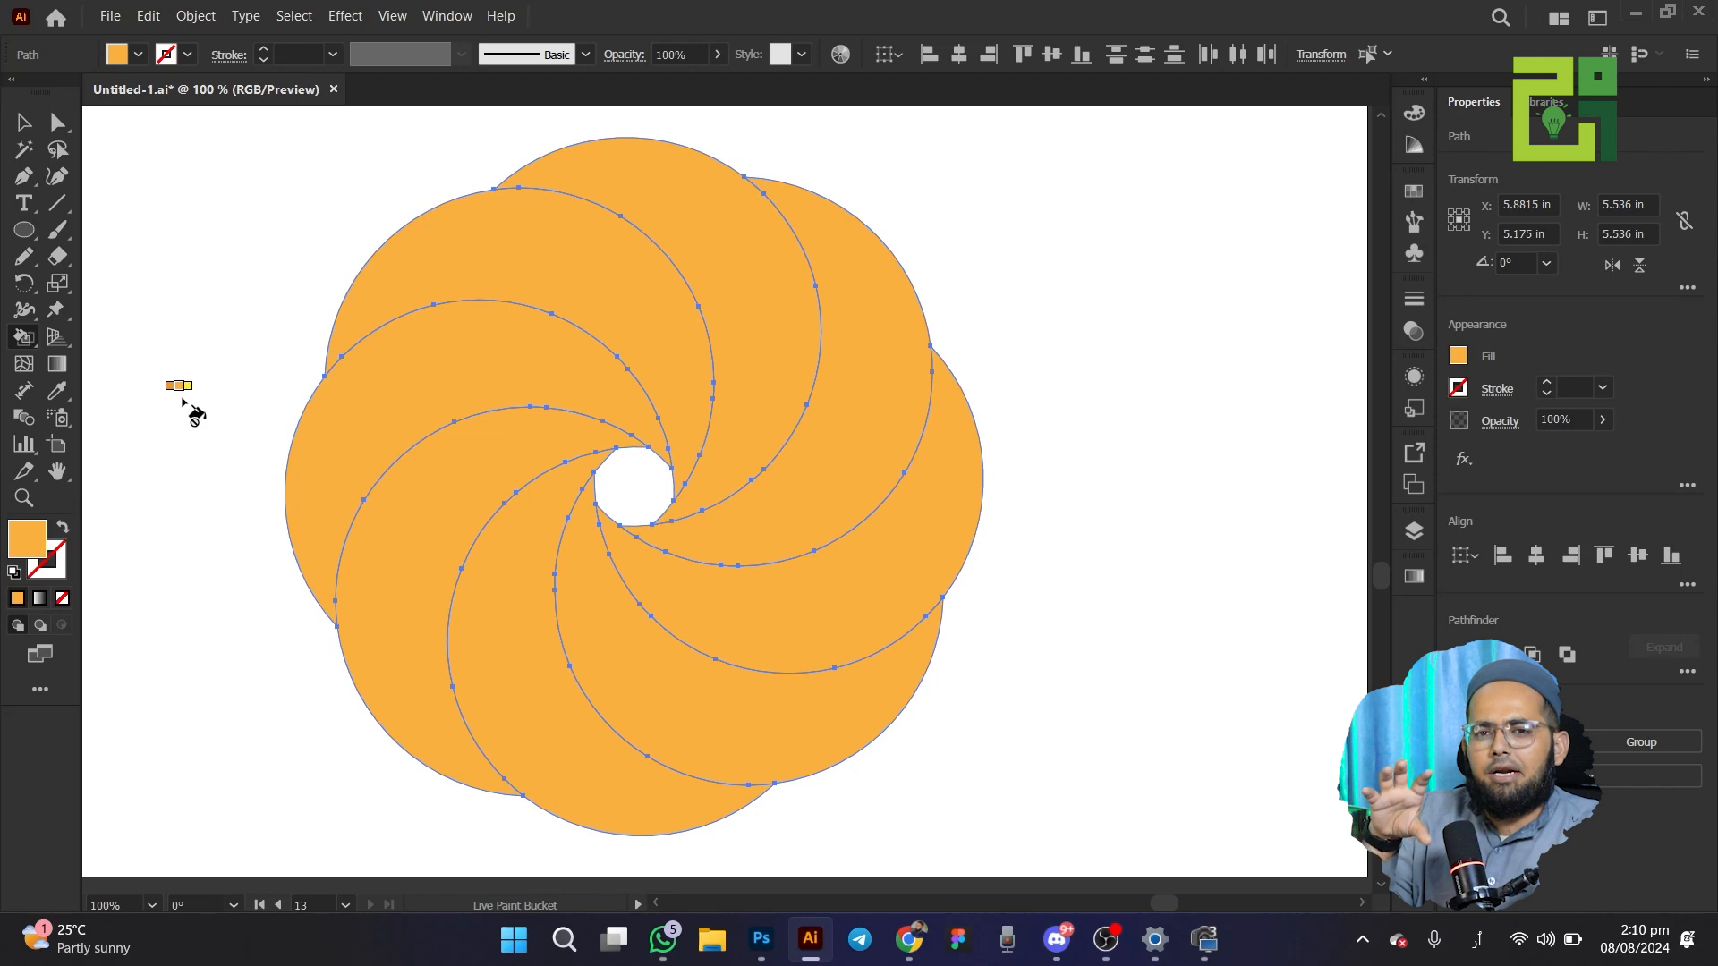
# Choose the dark red swatch and paint the upper-left petal with it, turning the rosette into a Live Paint group
pyautogui.press('Left')
pyautogui.press('Left')
pyautogui.press('Left')
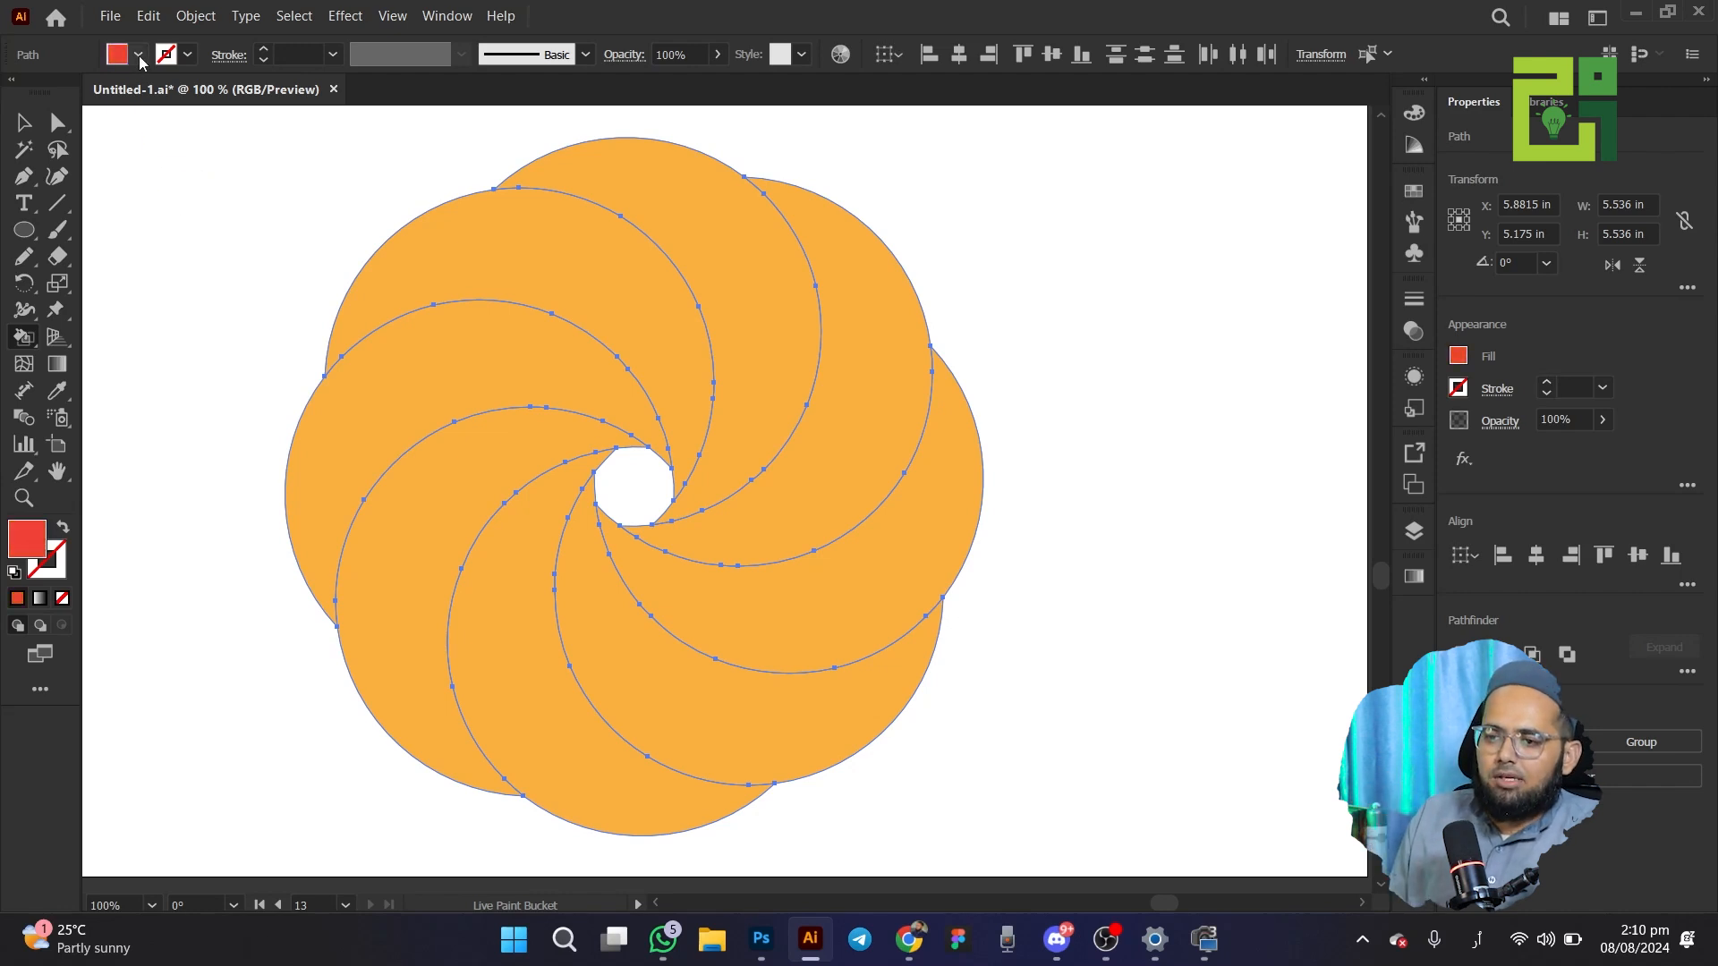
pyautogui.click(139, 56)
pyautogui.click(242, 427)
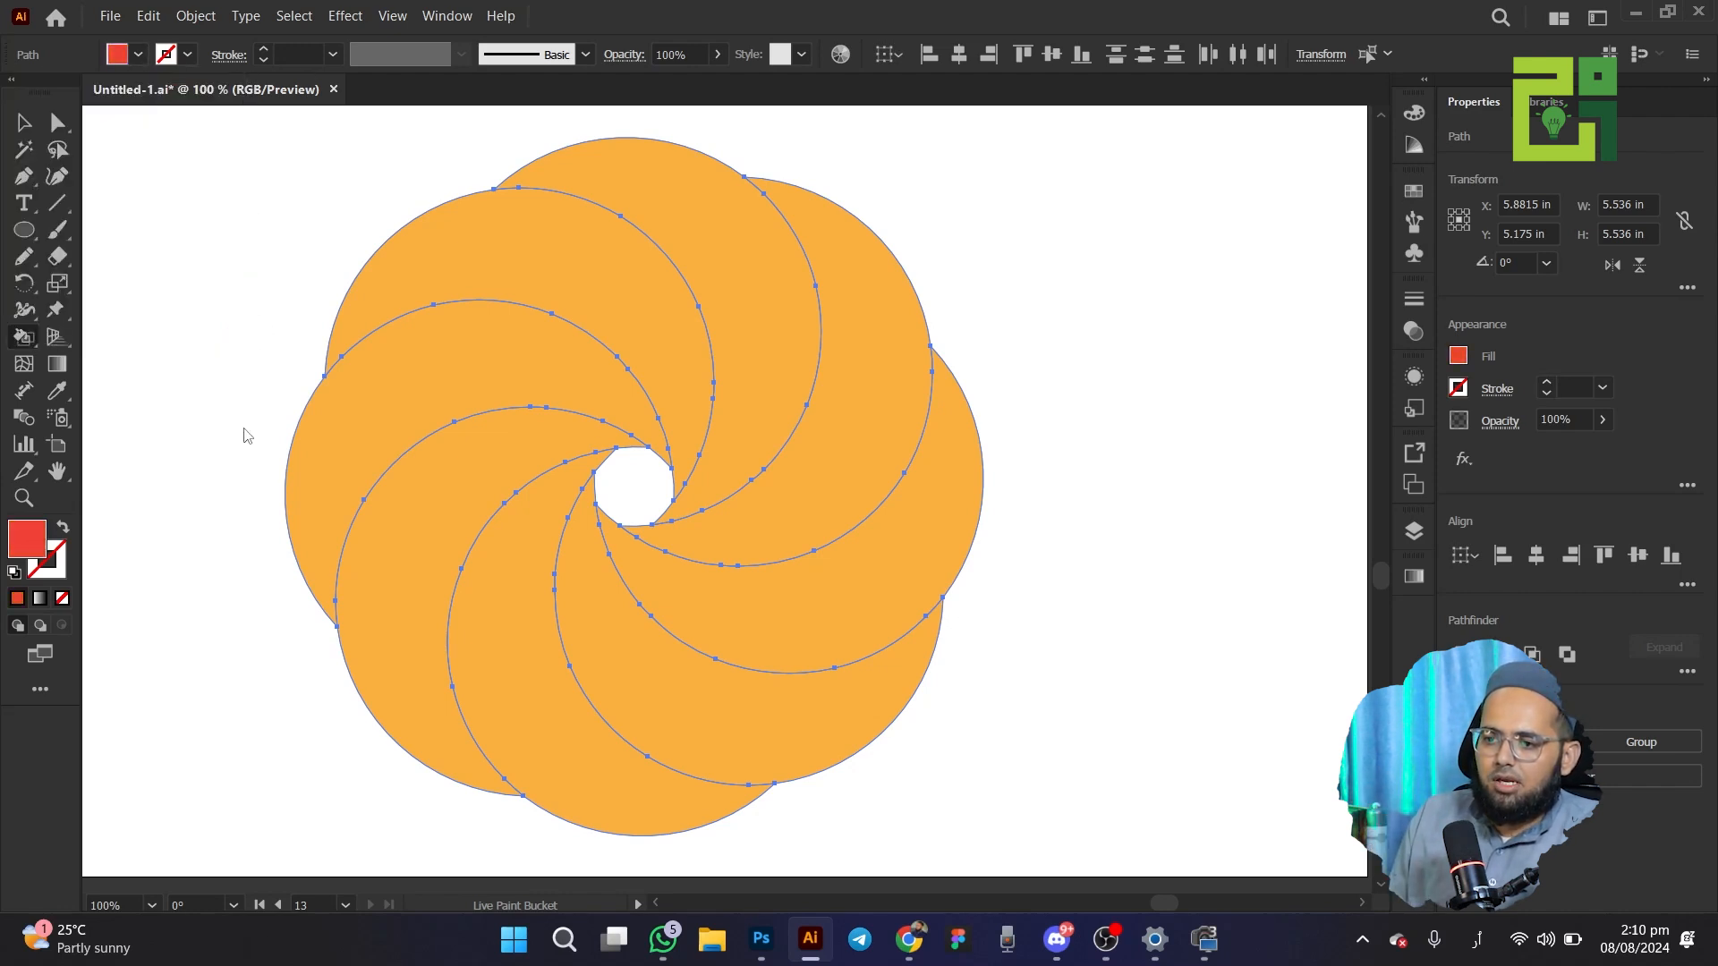
pyautogui.press('Left')
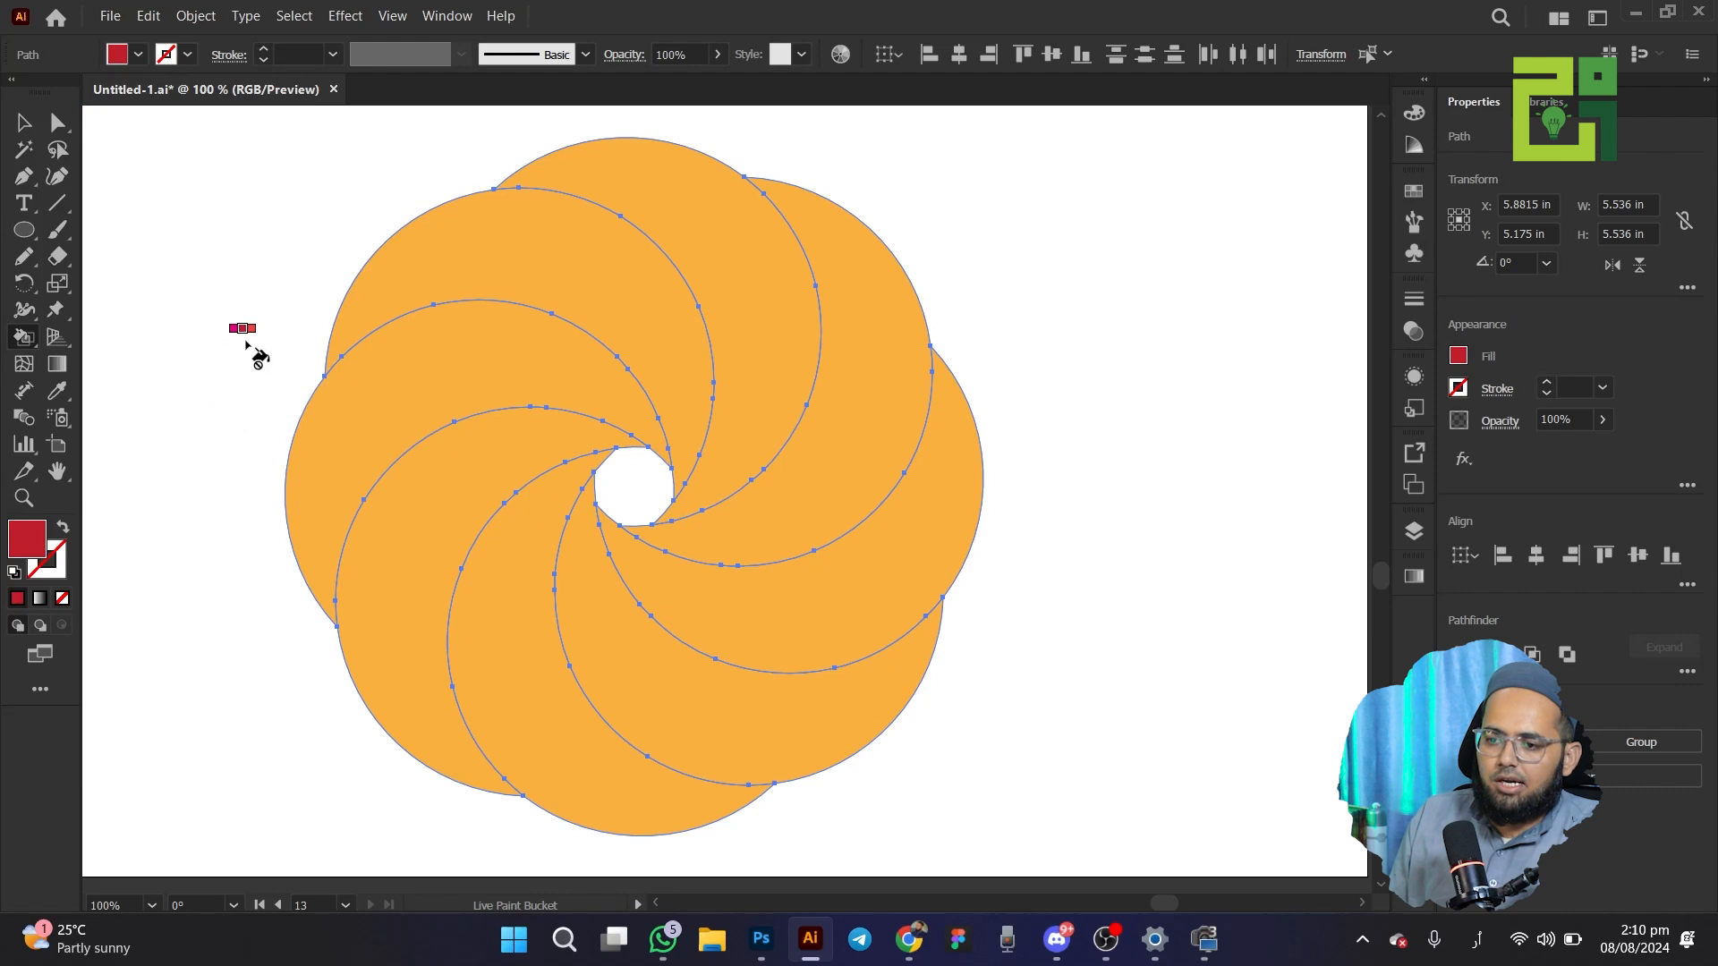
pyautogui.click(526, 257)
# Paint the next three petals clockwise with the successive swatches: bright red, orange-red and orange
pyautogui.press('Right')
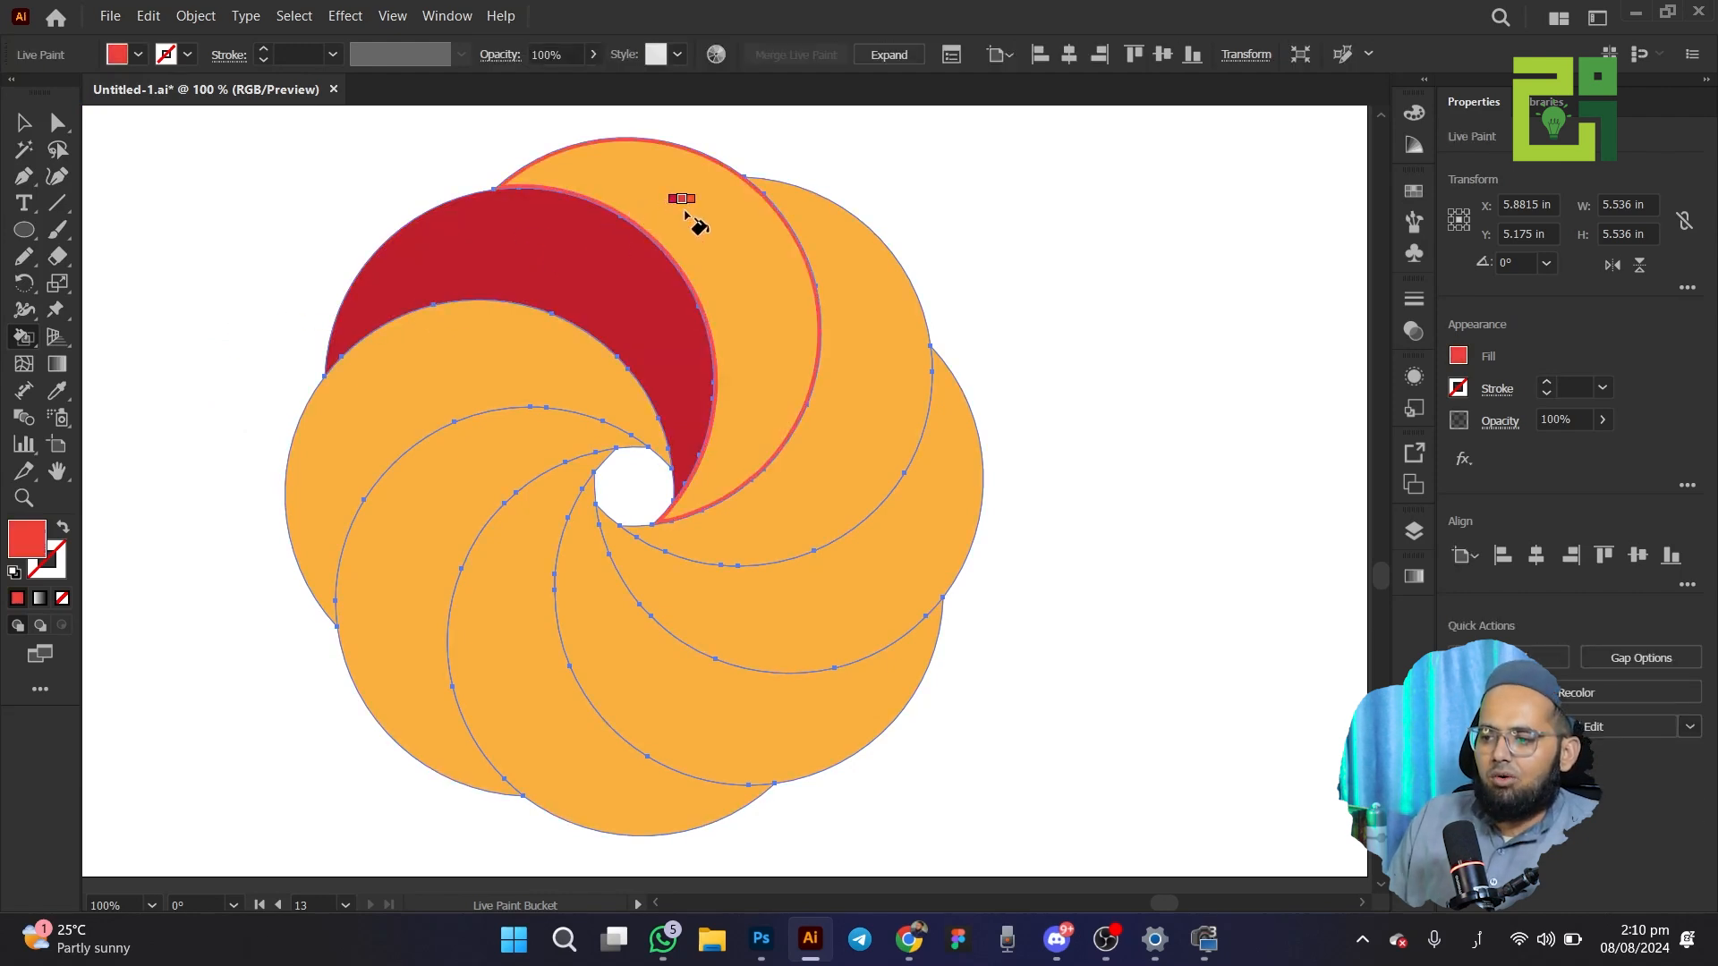
pyautogui.click(696, 222)
pyautogui.press('Right')
pyautogui.click(921, 349)
pyautogui.press('Right')
pyautogui.click(947, 543)
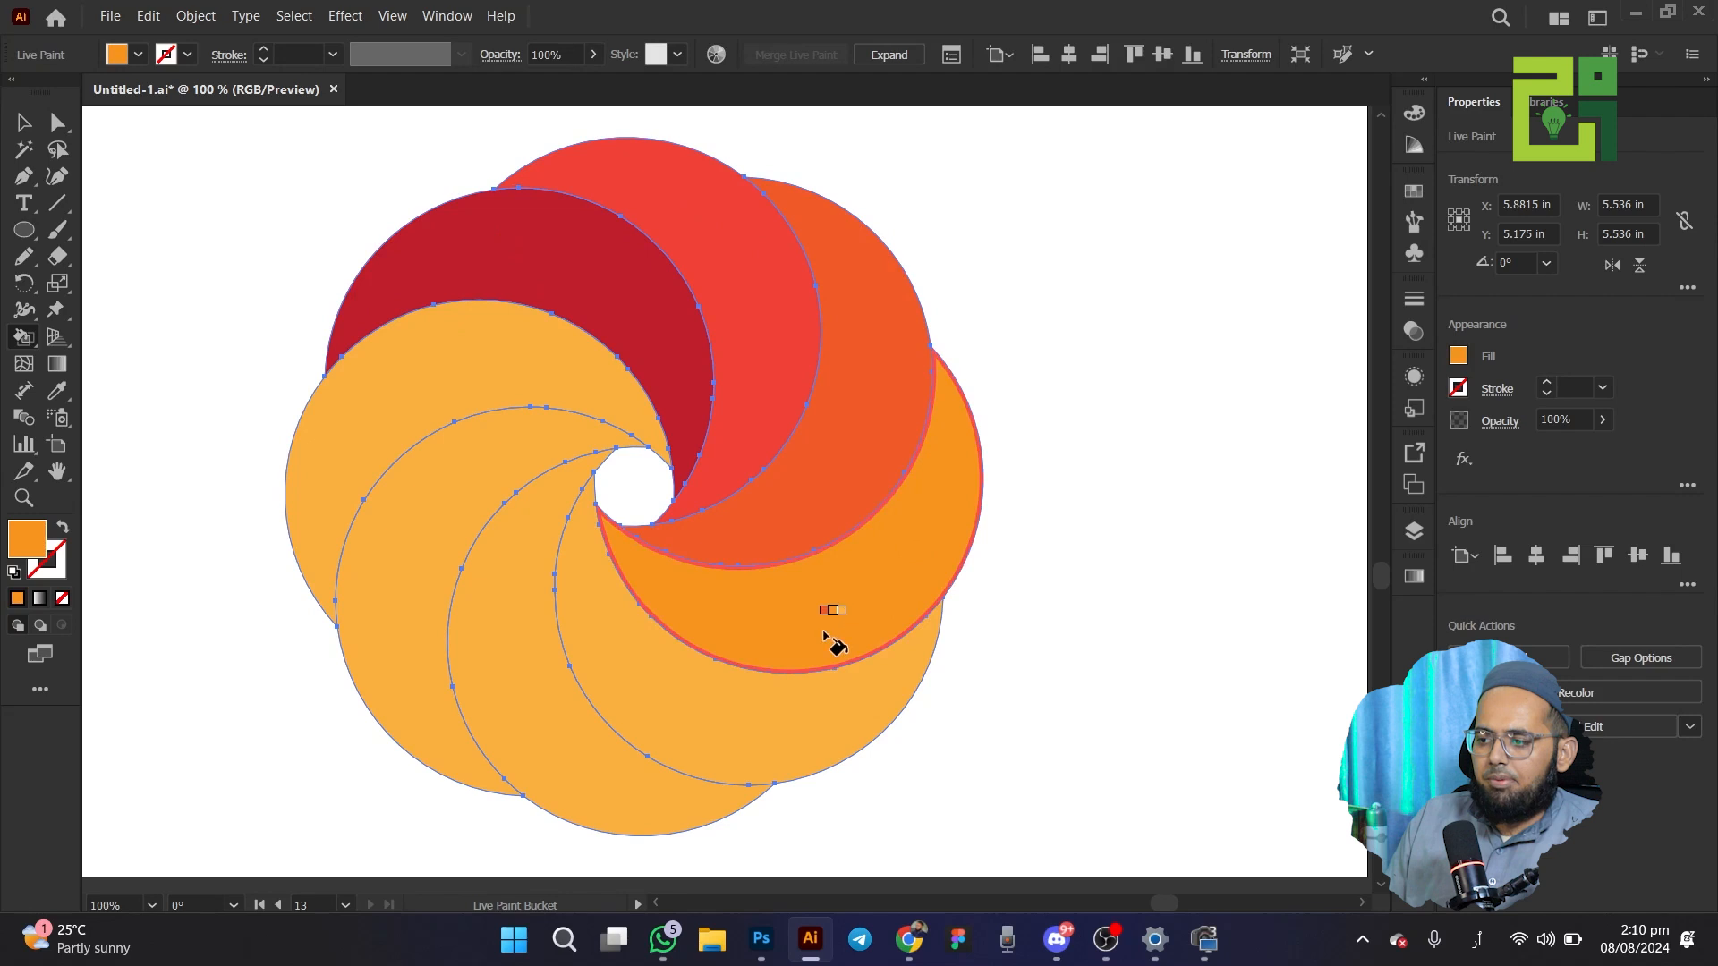
# Leave the light orange petal as is and paint the following three clockwise yellow, yellow-green and light green
pyautogui.press('Right')
pyautogui.press('Right')
pyautogui.click(590, 765)
pyautogui.press('Right')
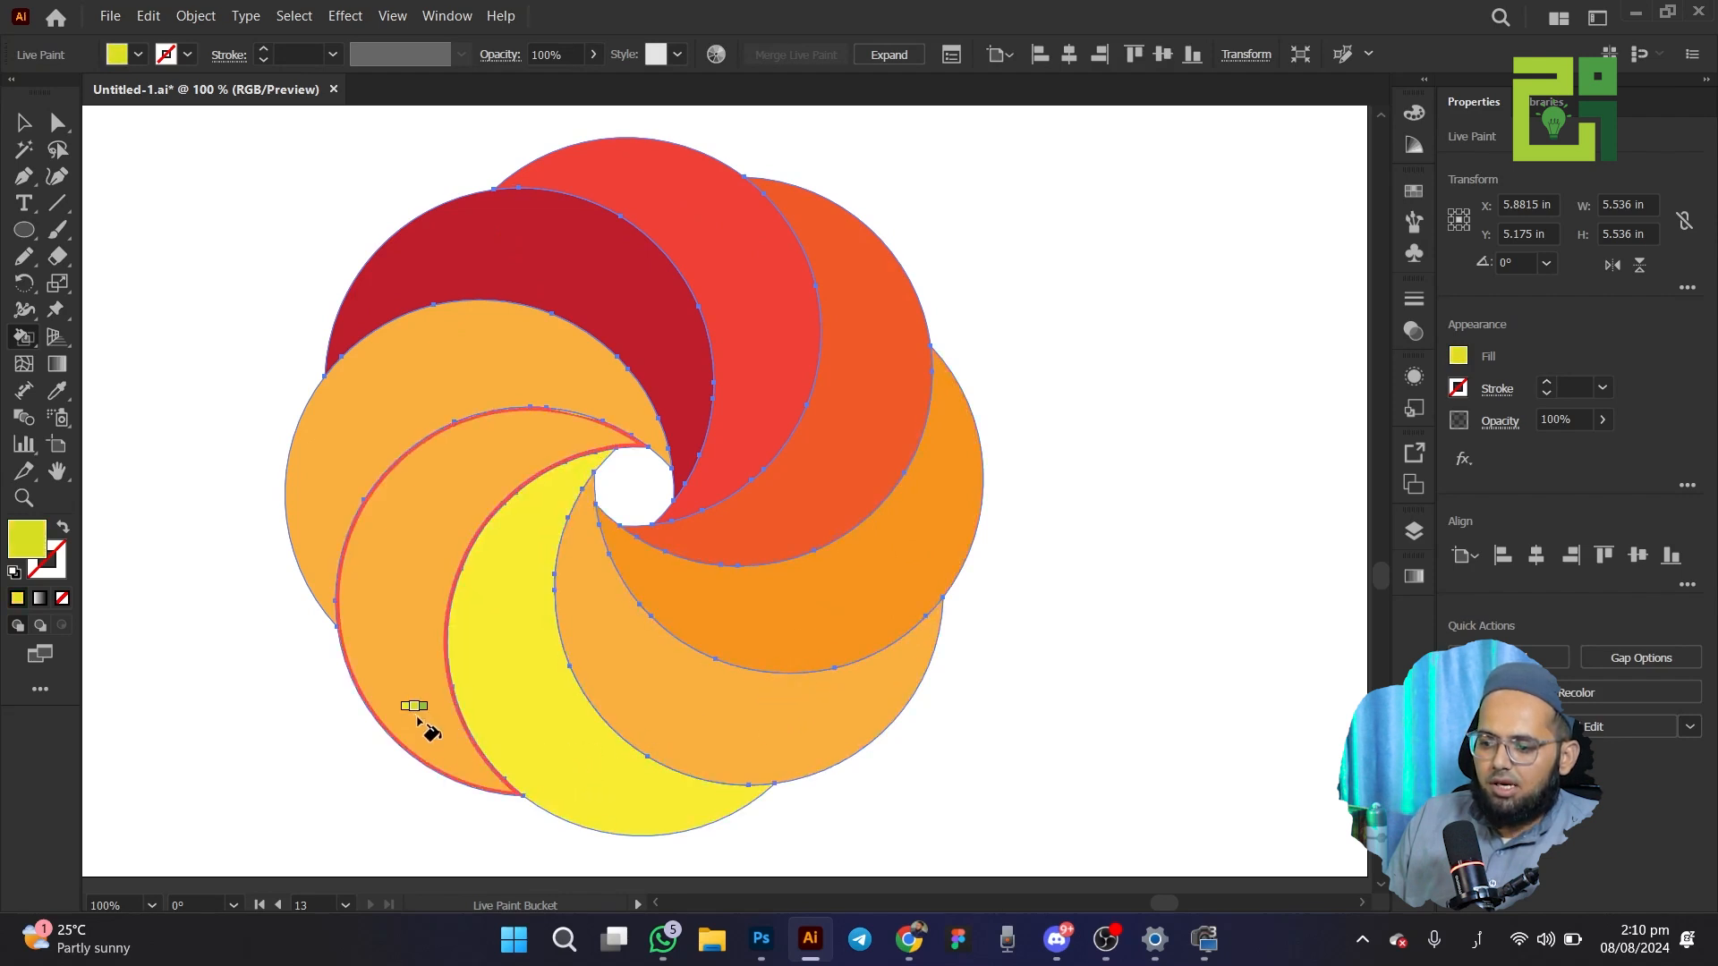
pyautogui.click(385, 626)
pyautogui.press('Right')
pyautogui.click(351, 518)
# Repaint the dark red upper-left petal with a deeper green swatch
pyautogui.press('Right')
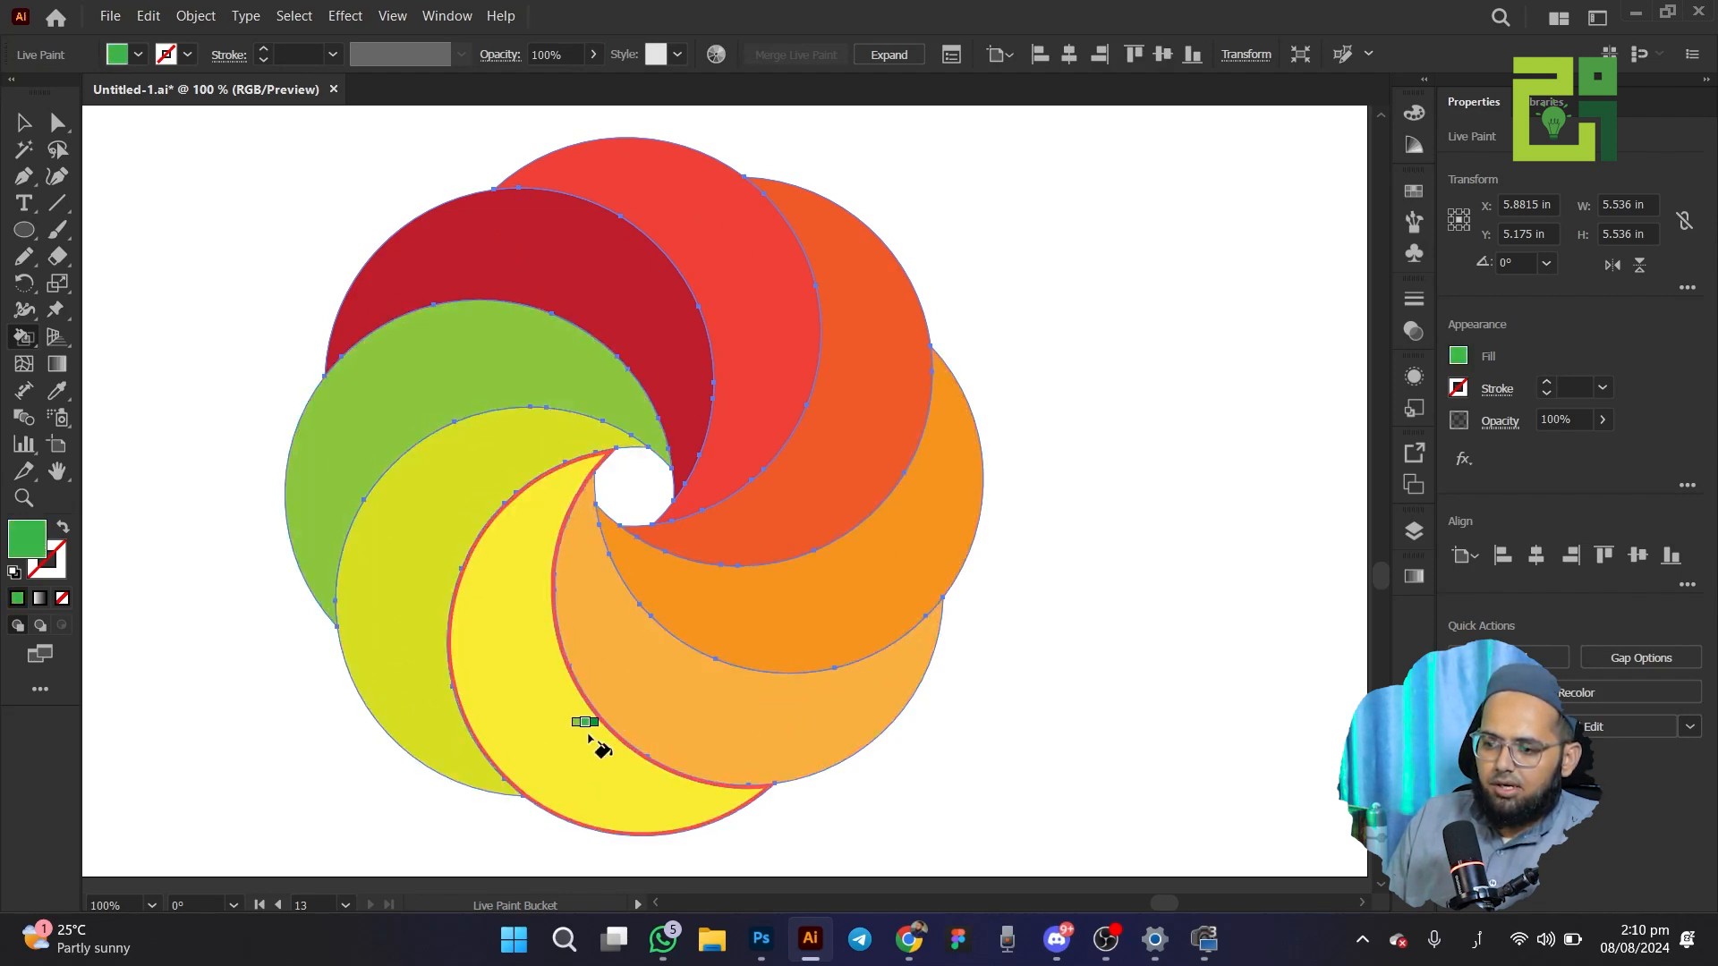
pyautogui.click(530, 262)
pyautogui.press('Right')
pyautogui.click(524, 258)
# Repaint the topmost petal light blue and the orange-red petal beside it purple
pyautogui.press('Right')
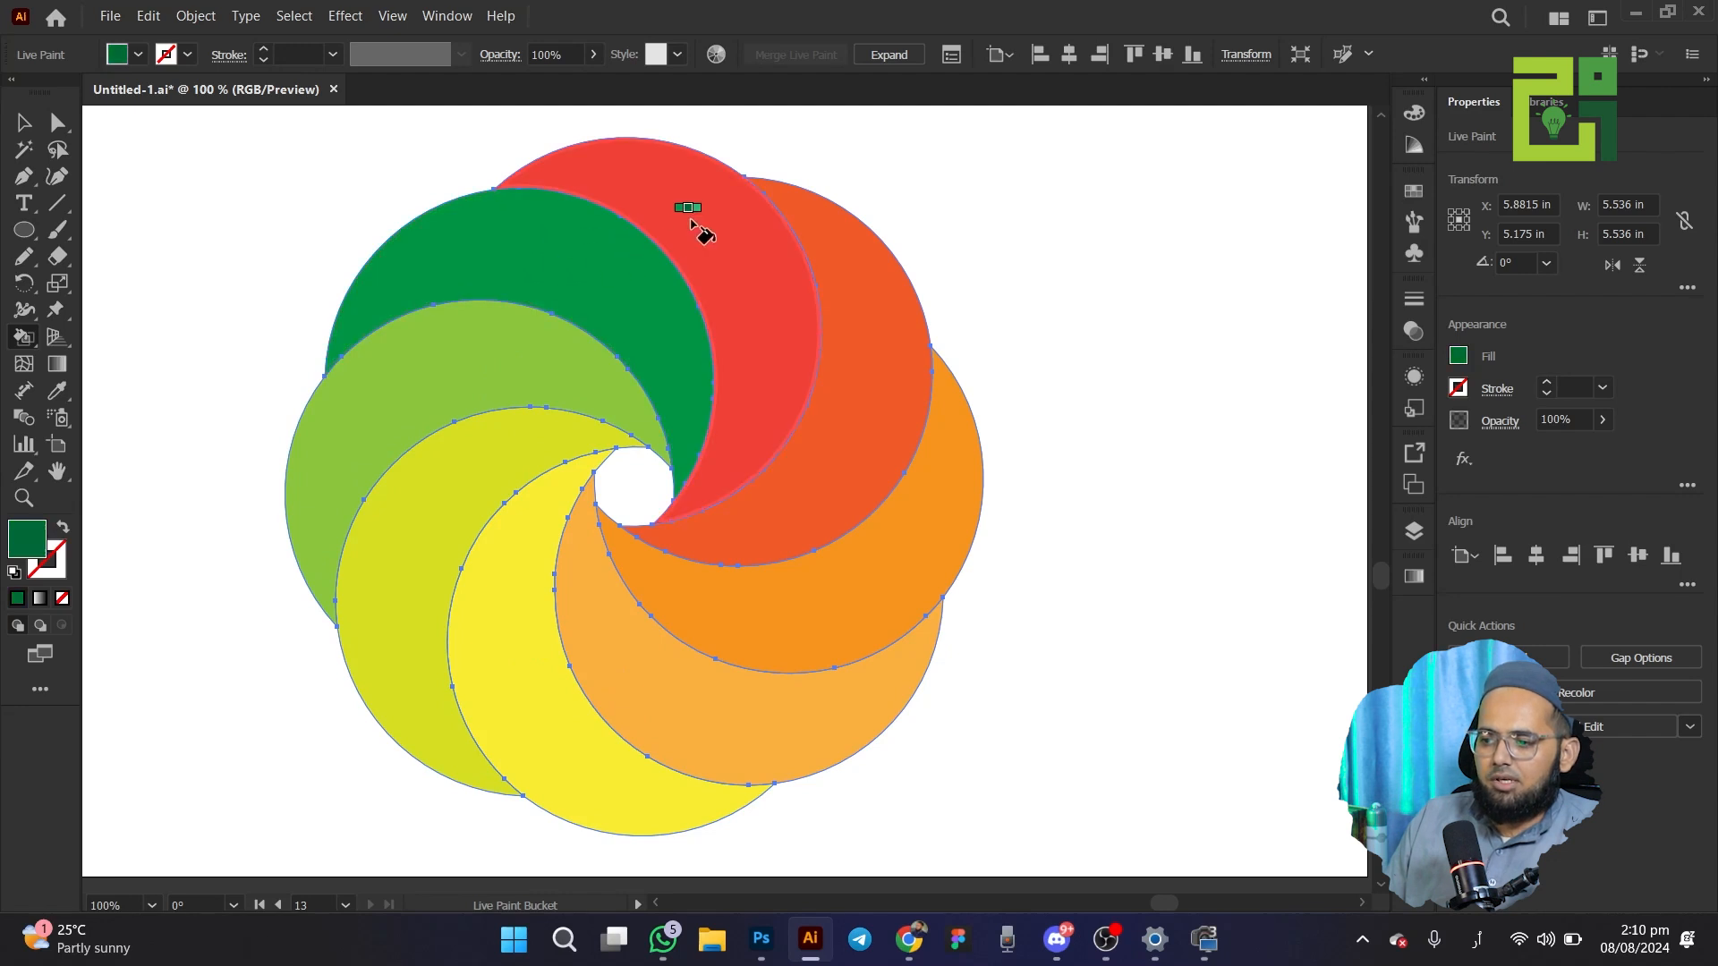
pyautogui.click(697, 225)
pyautogui.press('Right')
pyautogui.press('Right')
pyautogui.press('Right')
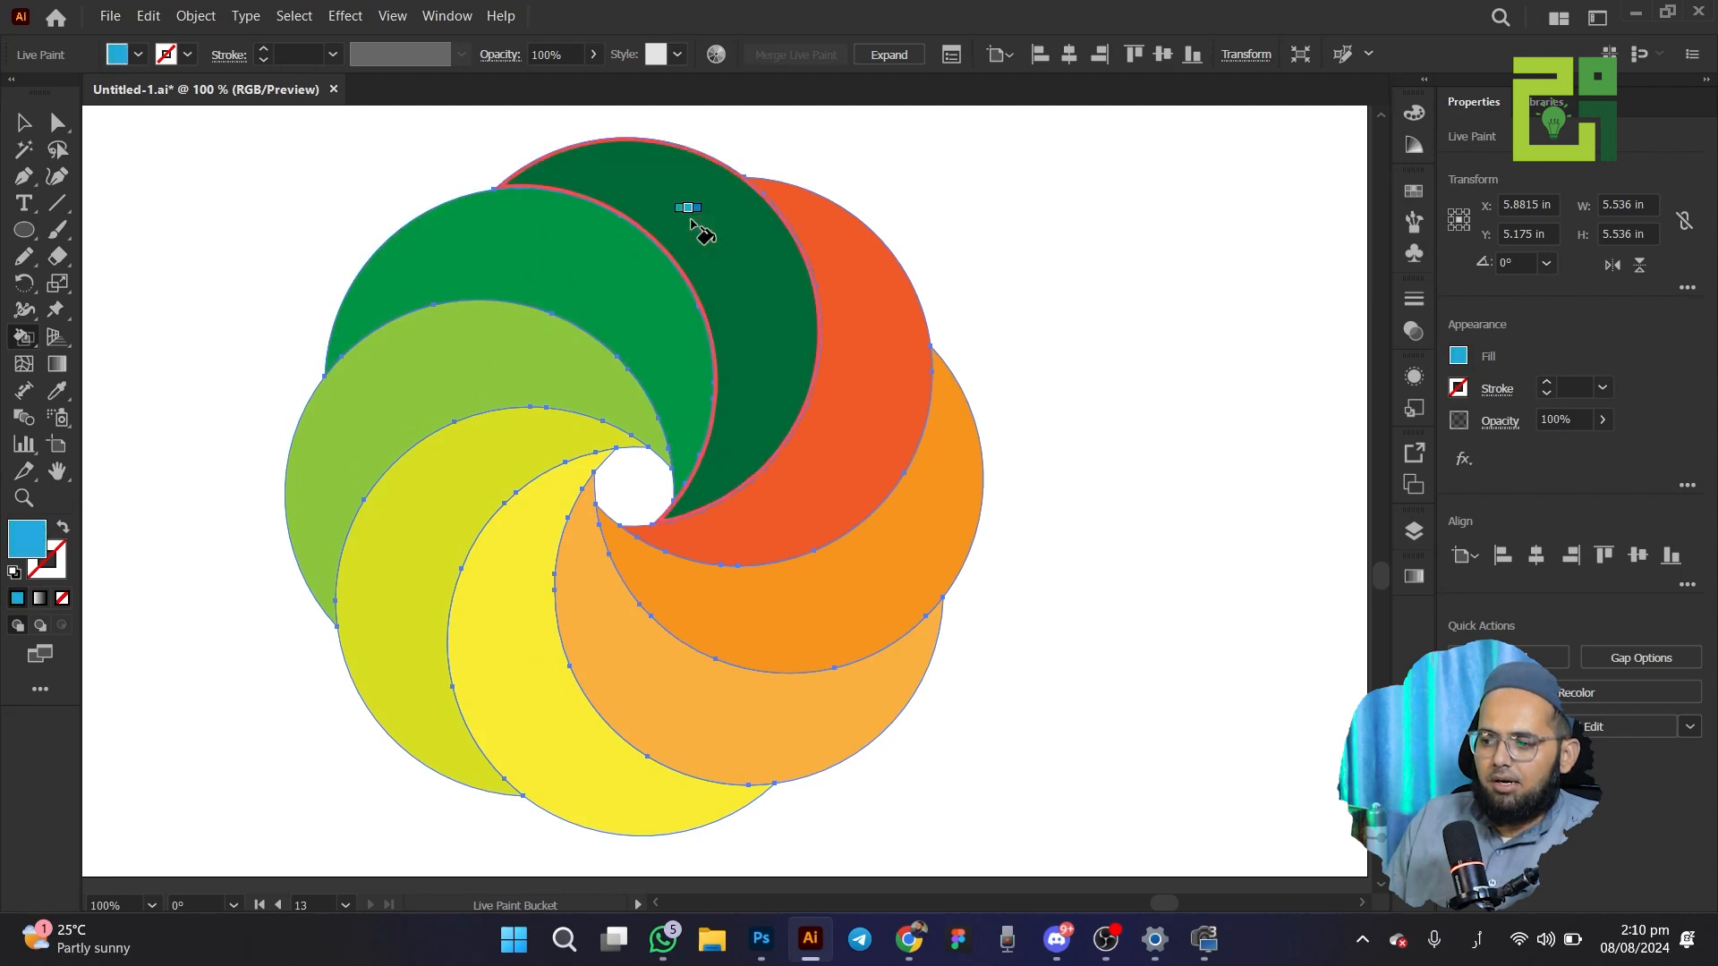
pyautogui.click(694, 223)
pyautogui.press('Right')
pyautogui.click(877, 275)
pyautogui.press('Right')
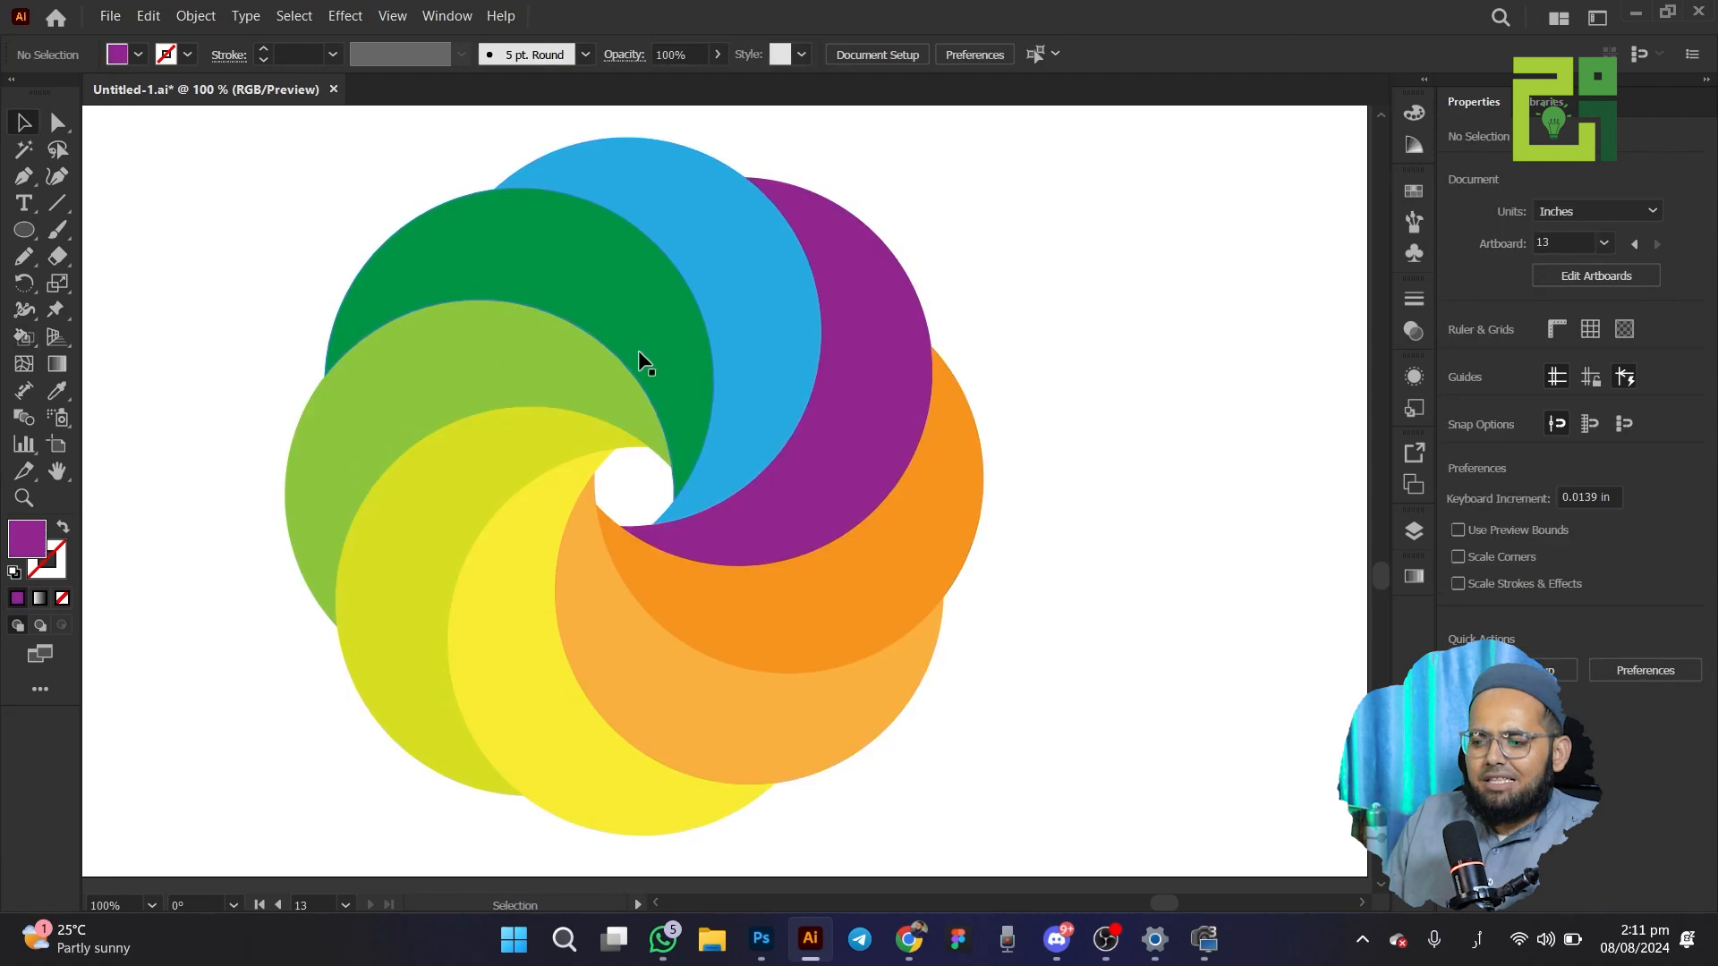
# Select the multicolored rosette and reposition it on the artboard, then switch to the Live Paint Selection tool
pyautogui.click(445, 268)
pyautogui.scroll(-1, 454, 279)
pyautogui.moveTo(294, 194)
pyautogui.mouseDown()
pyautogui.moveTo(744, 587)
pyautogui.moveTo(910, 679)
pyautogui.mouseUp()
pyautogui.moveTo(389, 439)
pyautogui.mouseDown()
pyautogui.moveTo(307, 475)
pyautogui.moveTo(295, 366)
pyautogui.mouseUp()
pyautogui.scroll(1, 421, 269)
pyautogui.moveTo(429, 298); pyautogui.dragTo(637, 438)
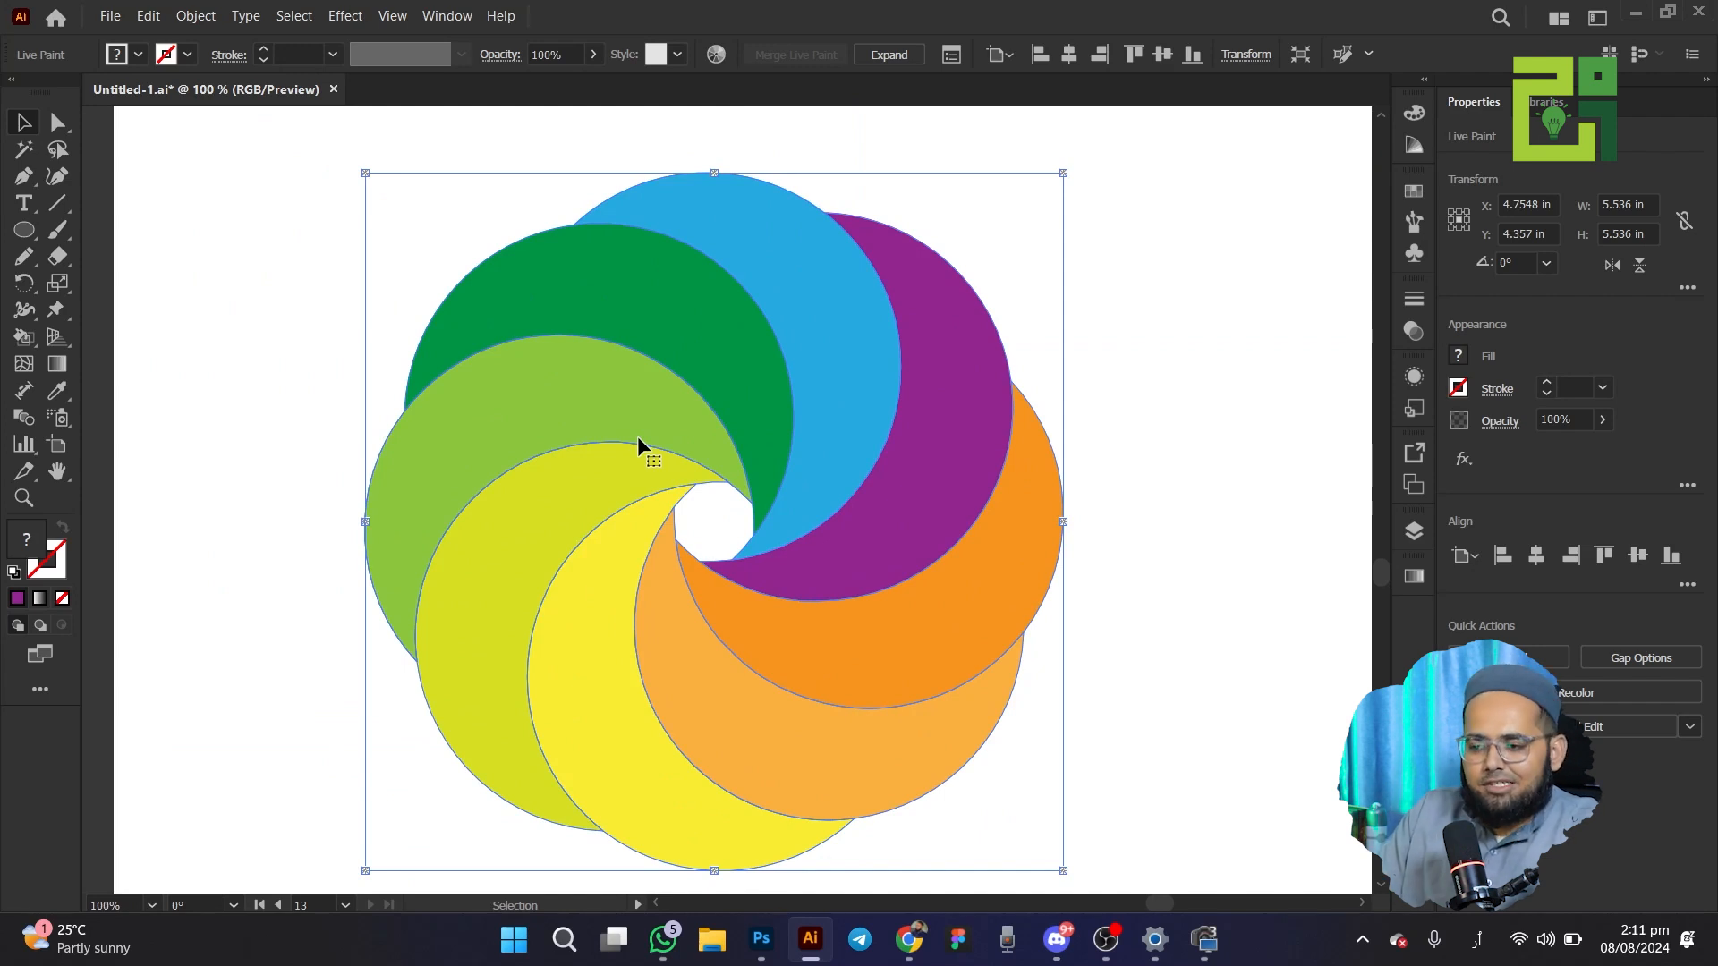
pyautogui.click(18, 343)
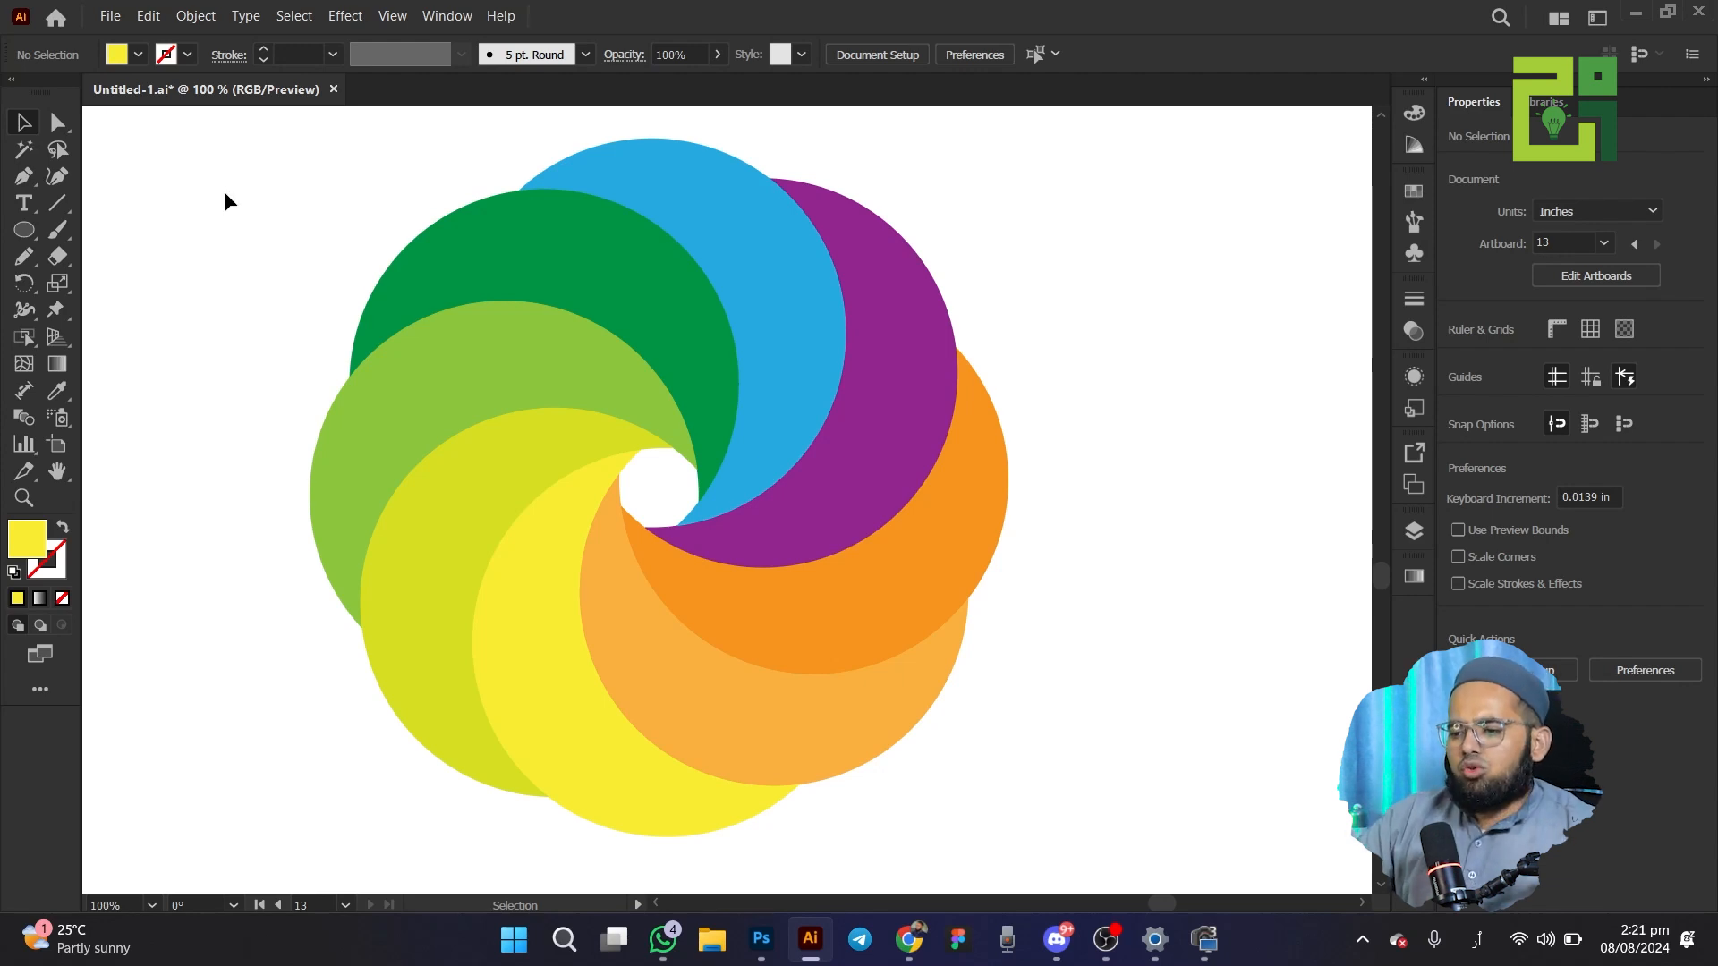
pyautogui.moveTo(223, 180); pyautogui.dragTo(1138, 841)
pyautogui.hotkey('ctrl', 'alt', 'x')
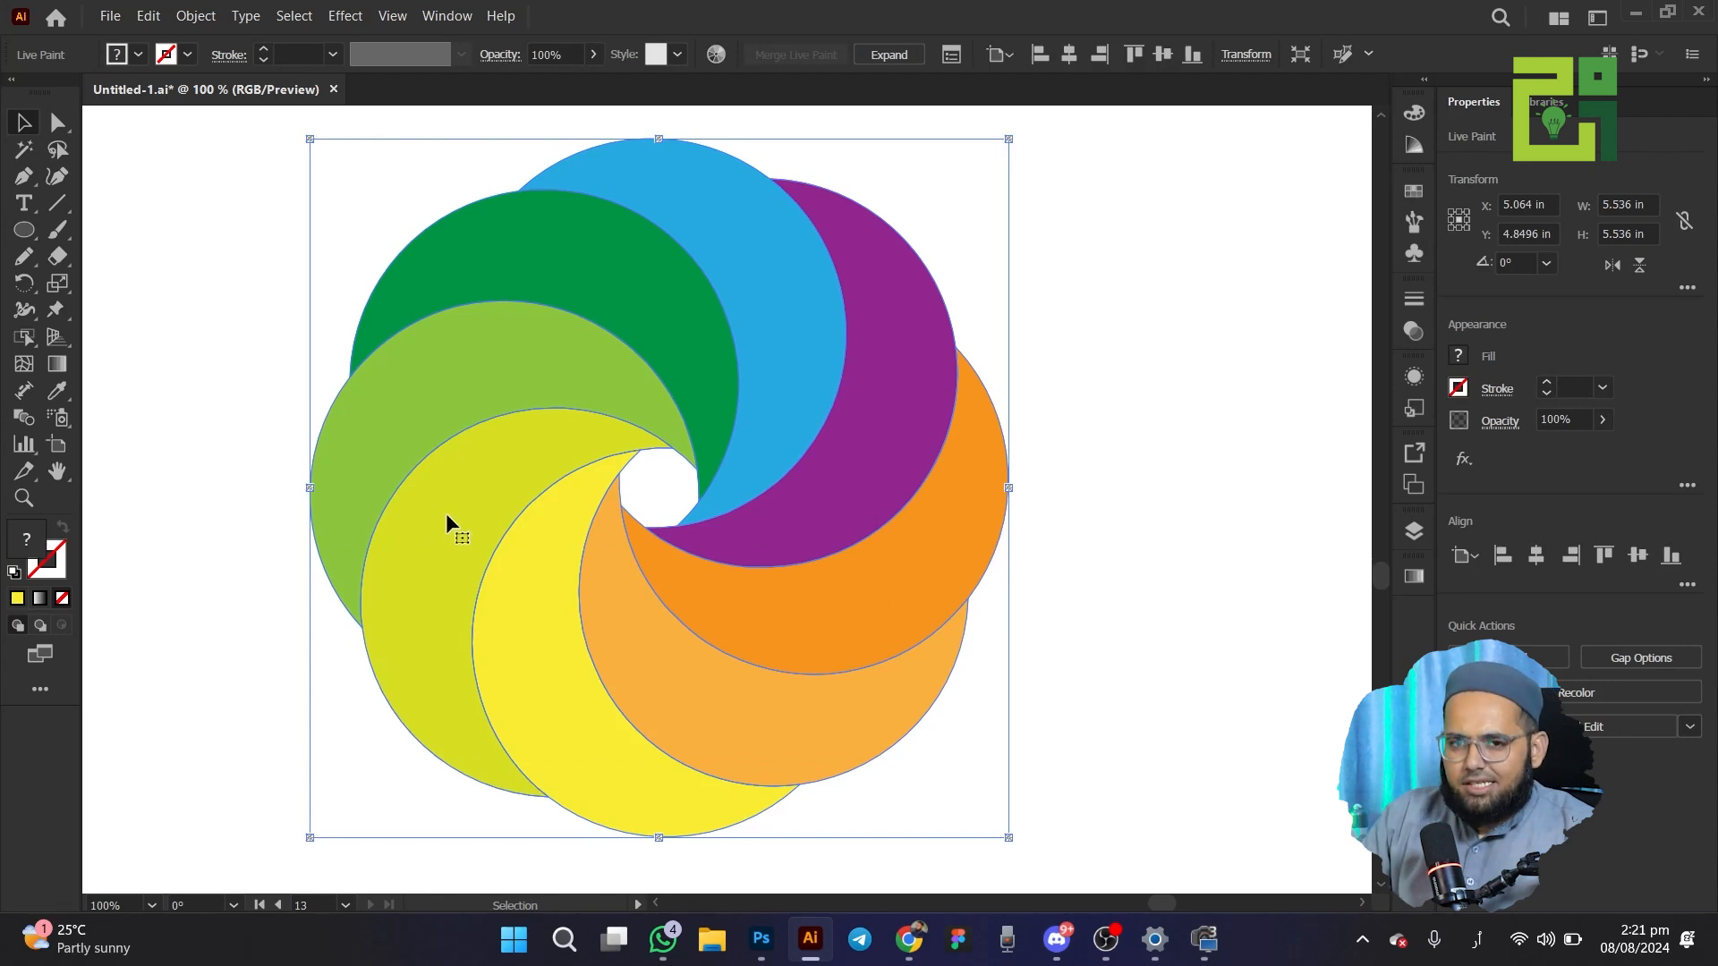
pyautogui.click(186, 330)
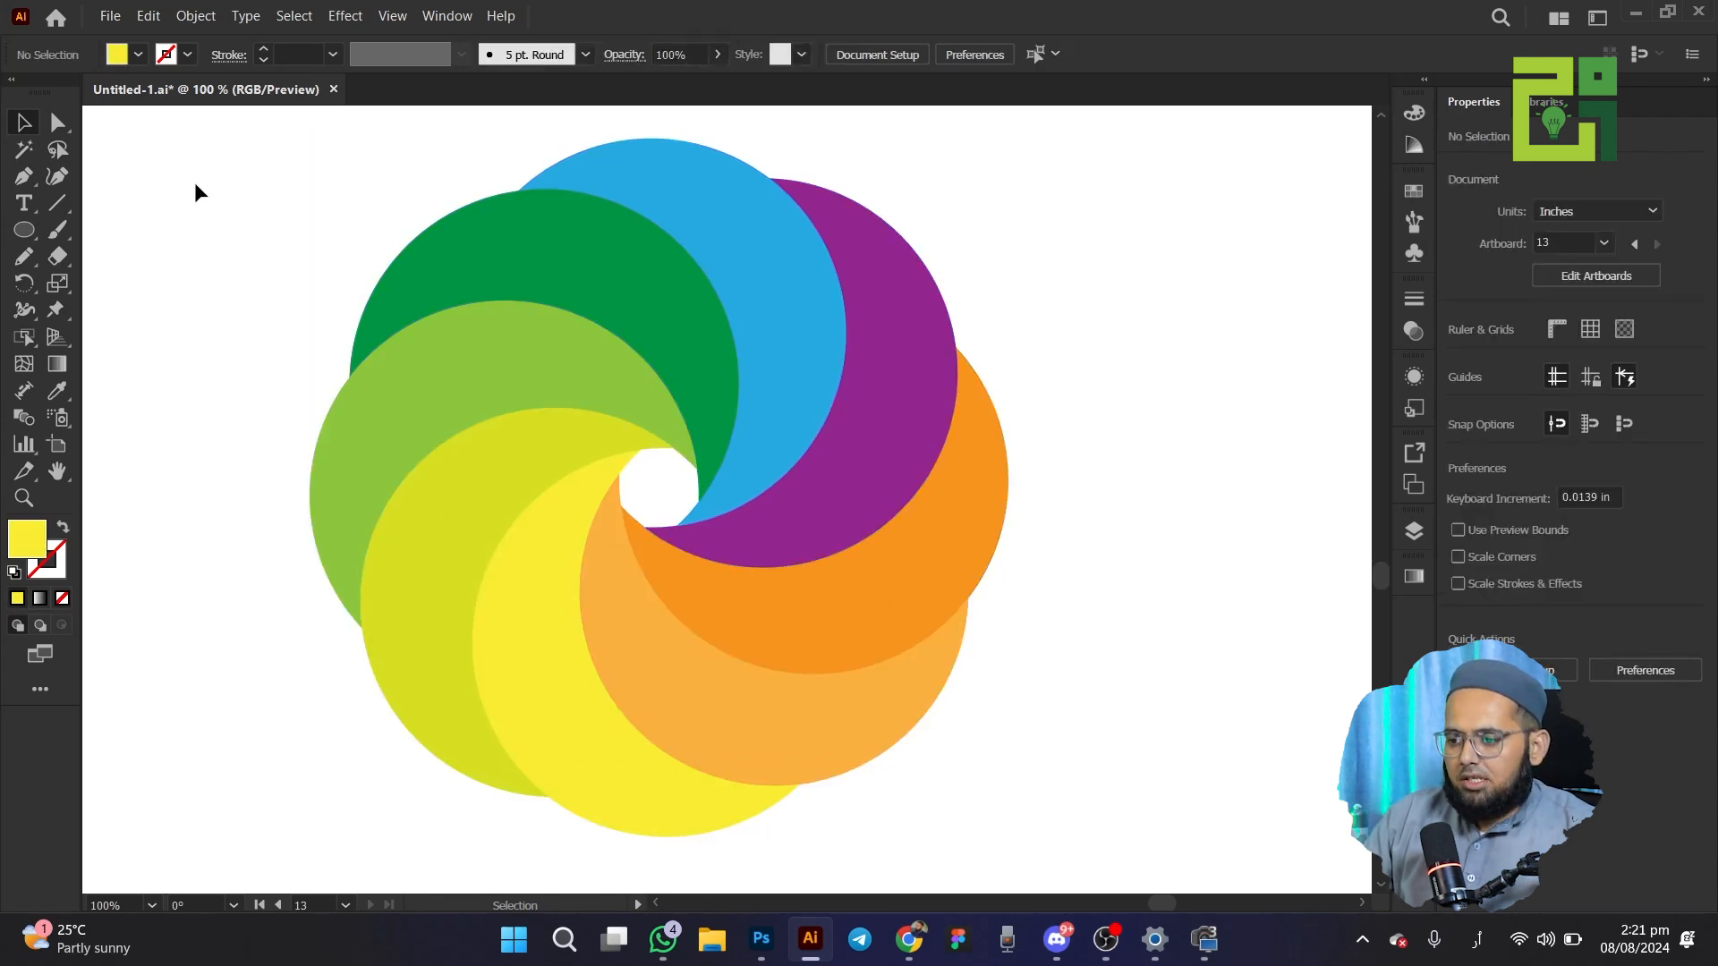
# Select the whole Live Paint rosette and give it a black 5 pt stroke
pyautogui.moveTo(1167, 781); pyautogui.dragTo(1168, 783)
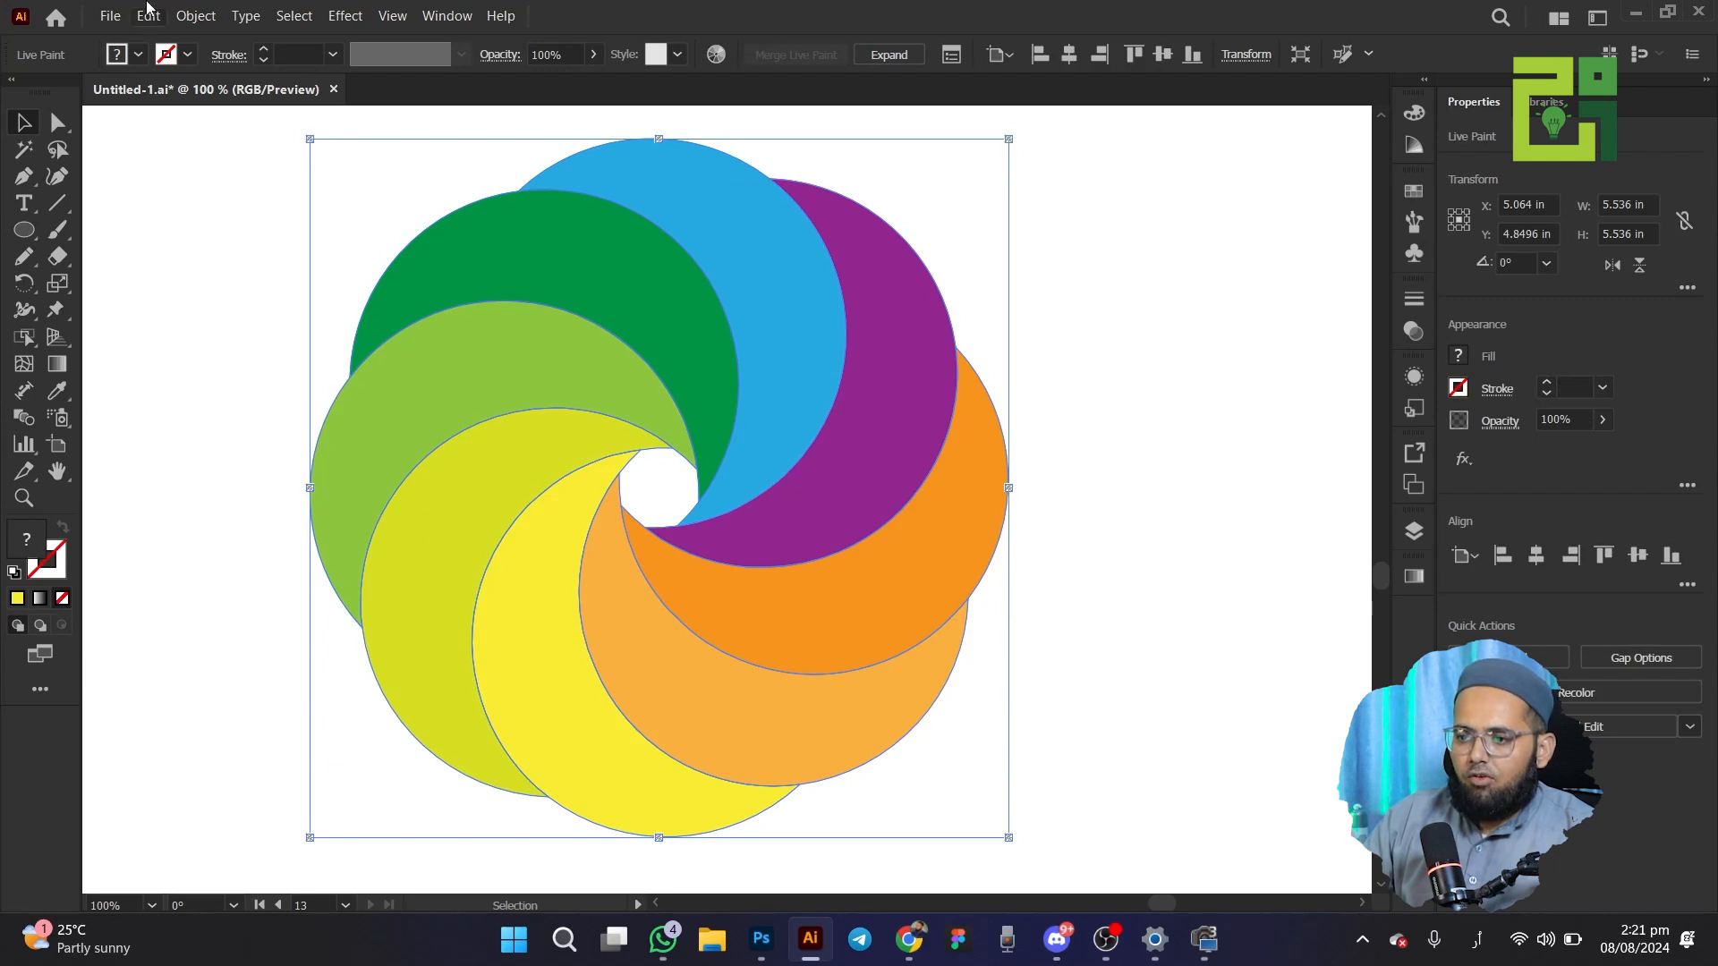
pyautogui.click(265, 51)
pyautogui.click(265, 51)
pyautogui.click(265, 51)
pyautogui.click(265, 51)
pyautogui.click(264, 51)
pyautogui.click(265, 51)
pyautogui.click(265, 51)
pyautogui.click(265, 51)
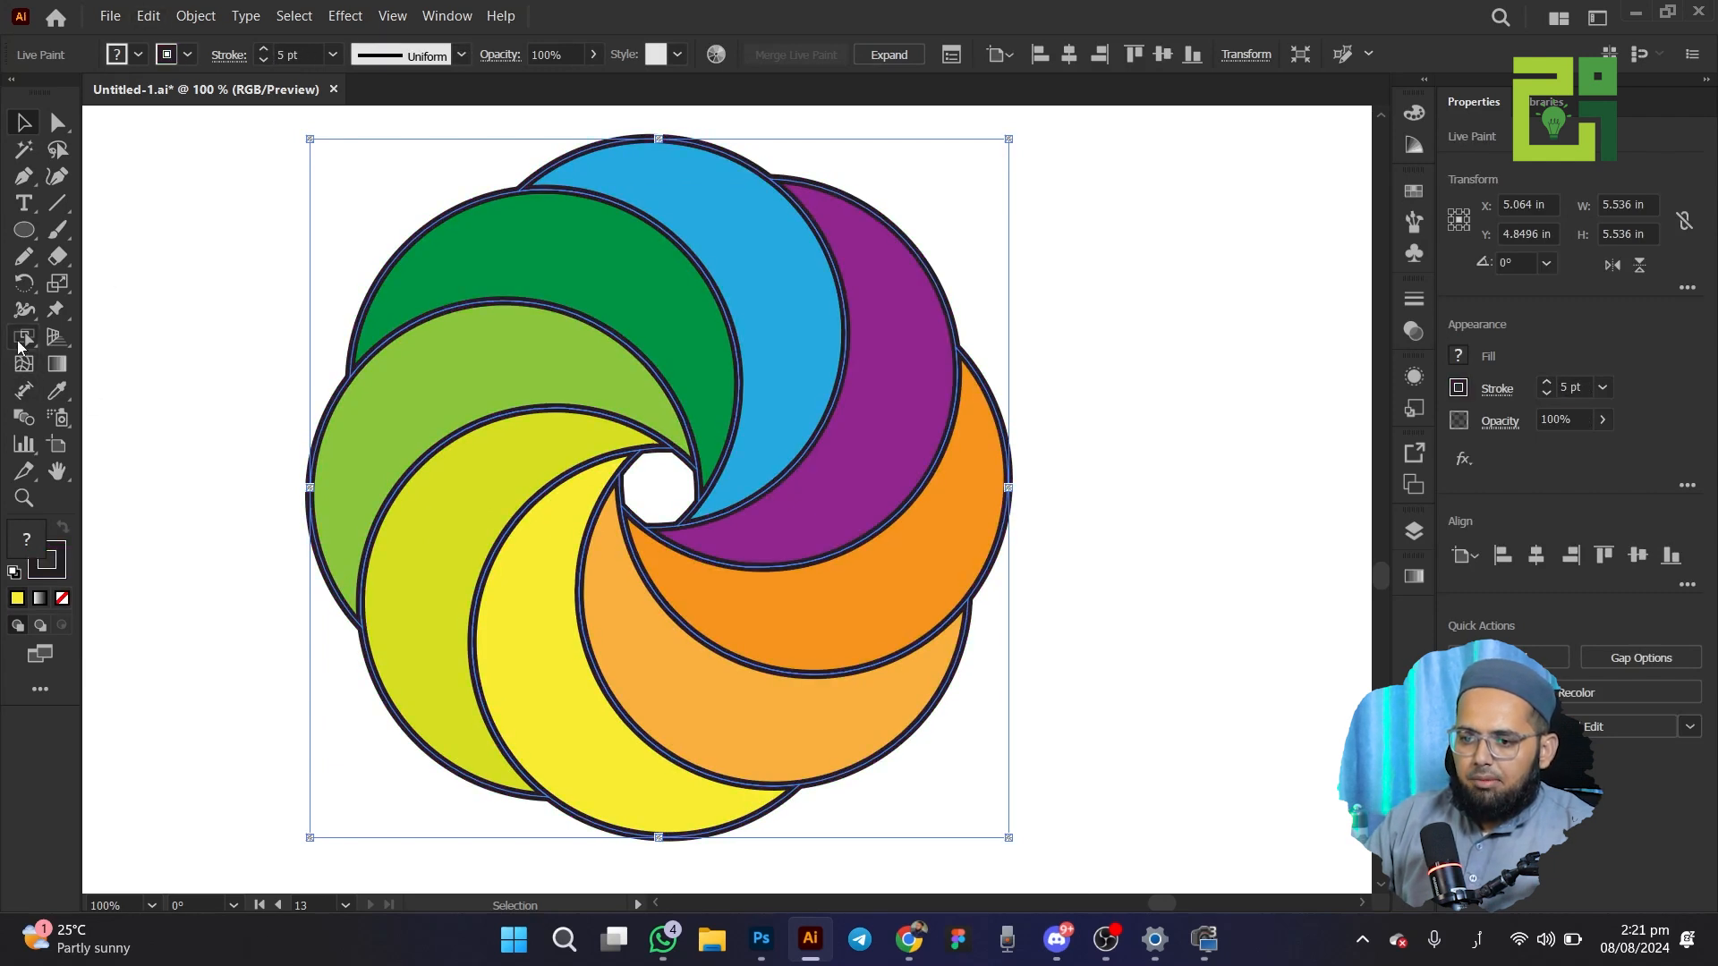
# Delete the fills of the light green, dark green, blue and purple petals individually with the Live Paint Selection tool
pyautogui.rightClick(25, 337)
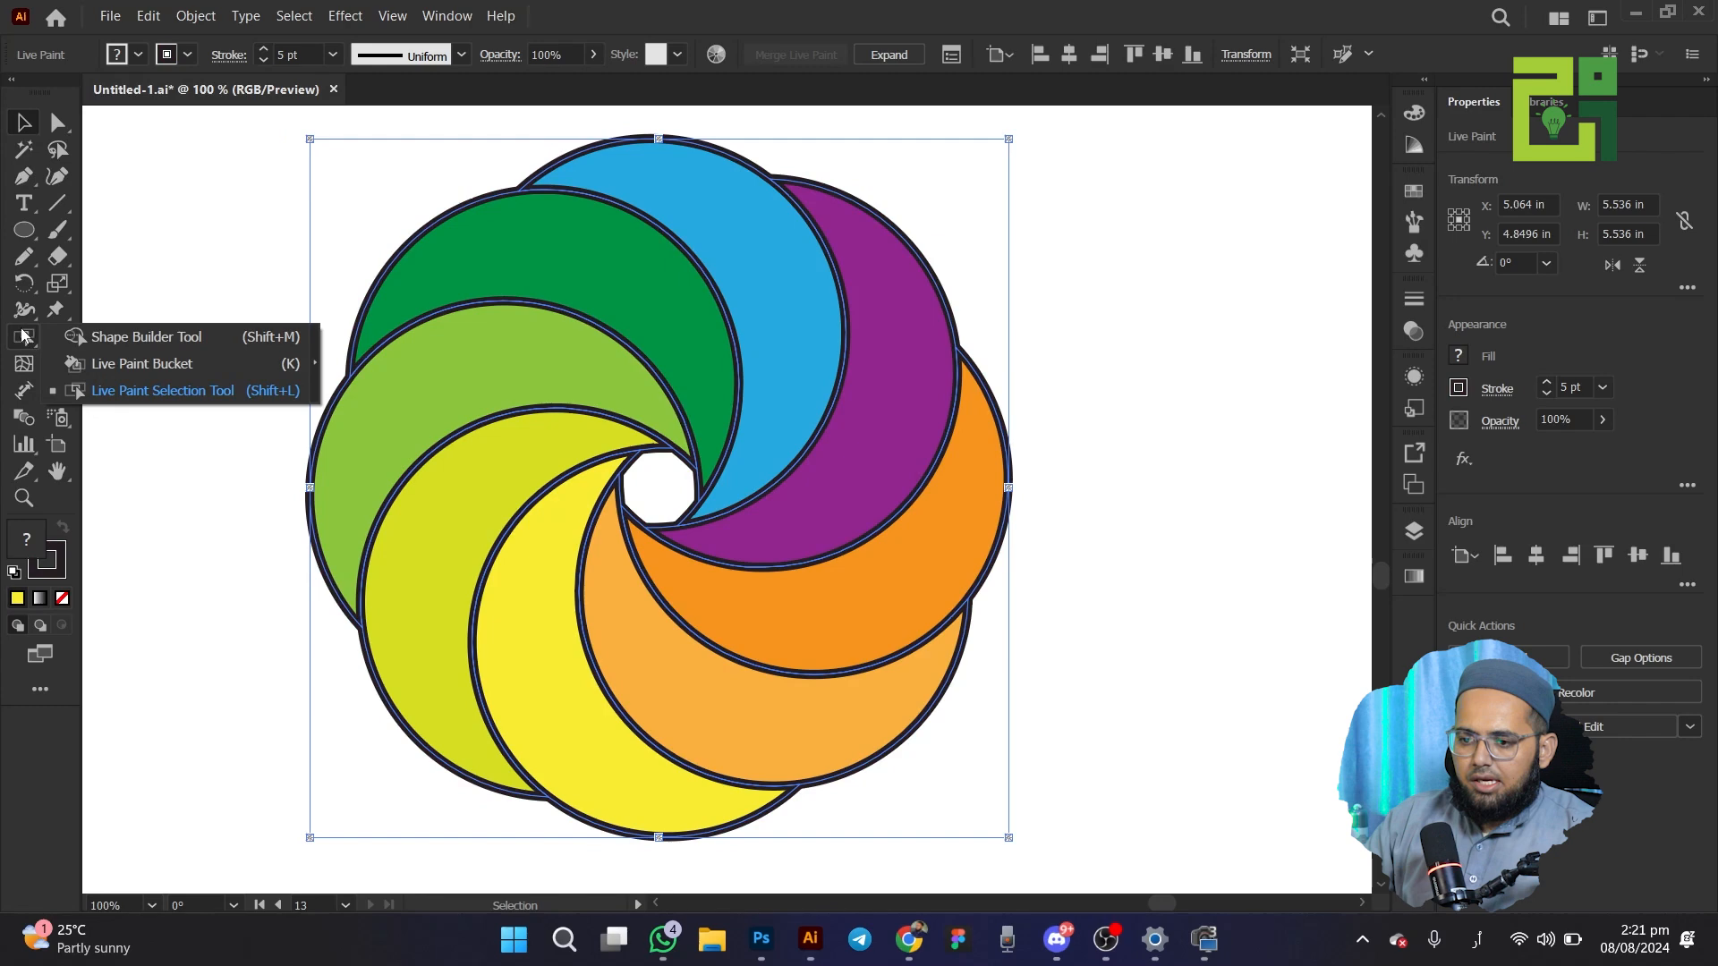
pyautogui.click(109, 392)
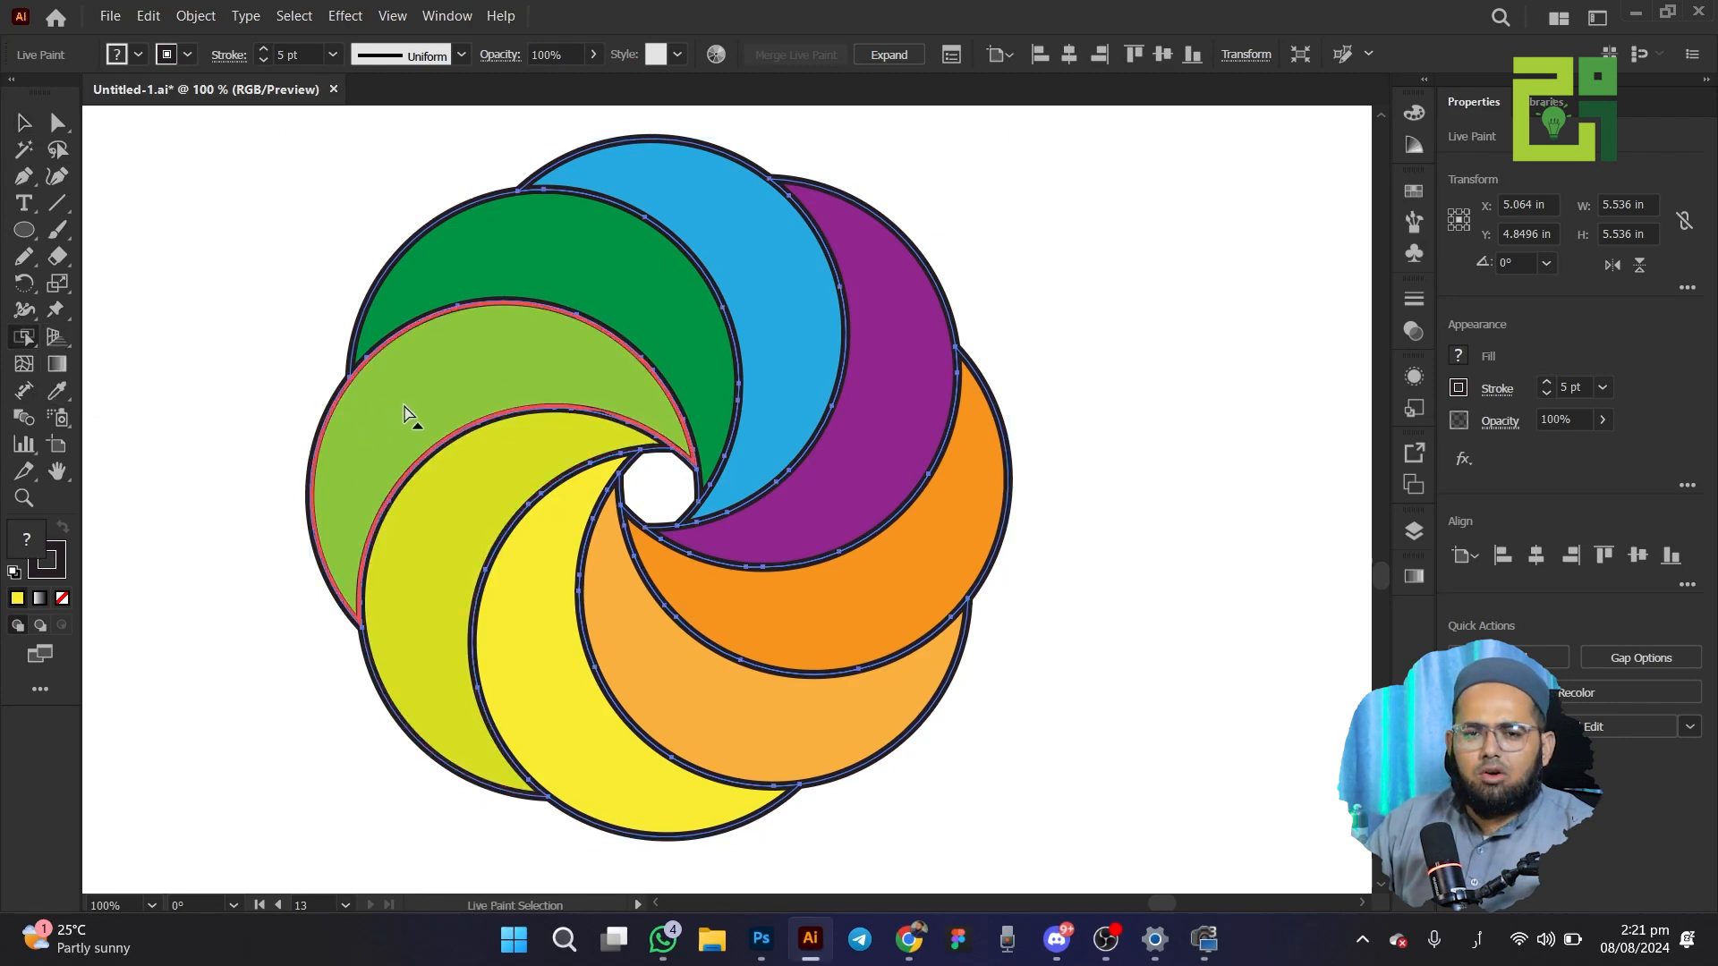
pyautogui.click(454, 381)
pyautogui.press('Delete')
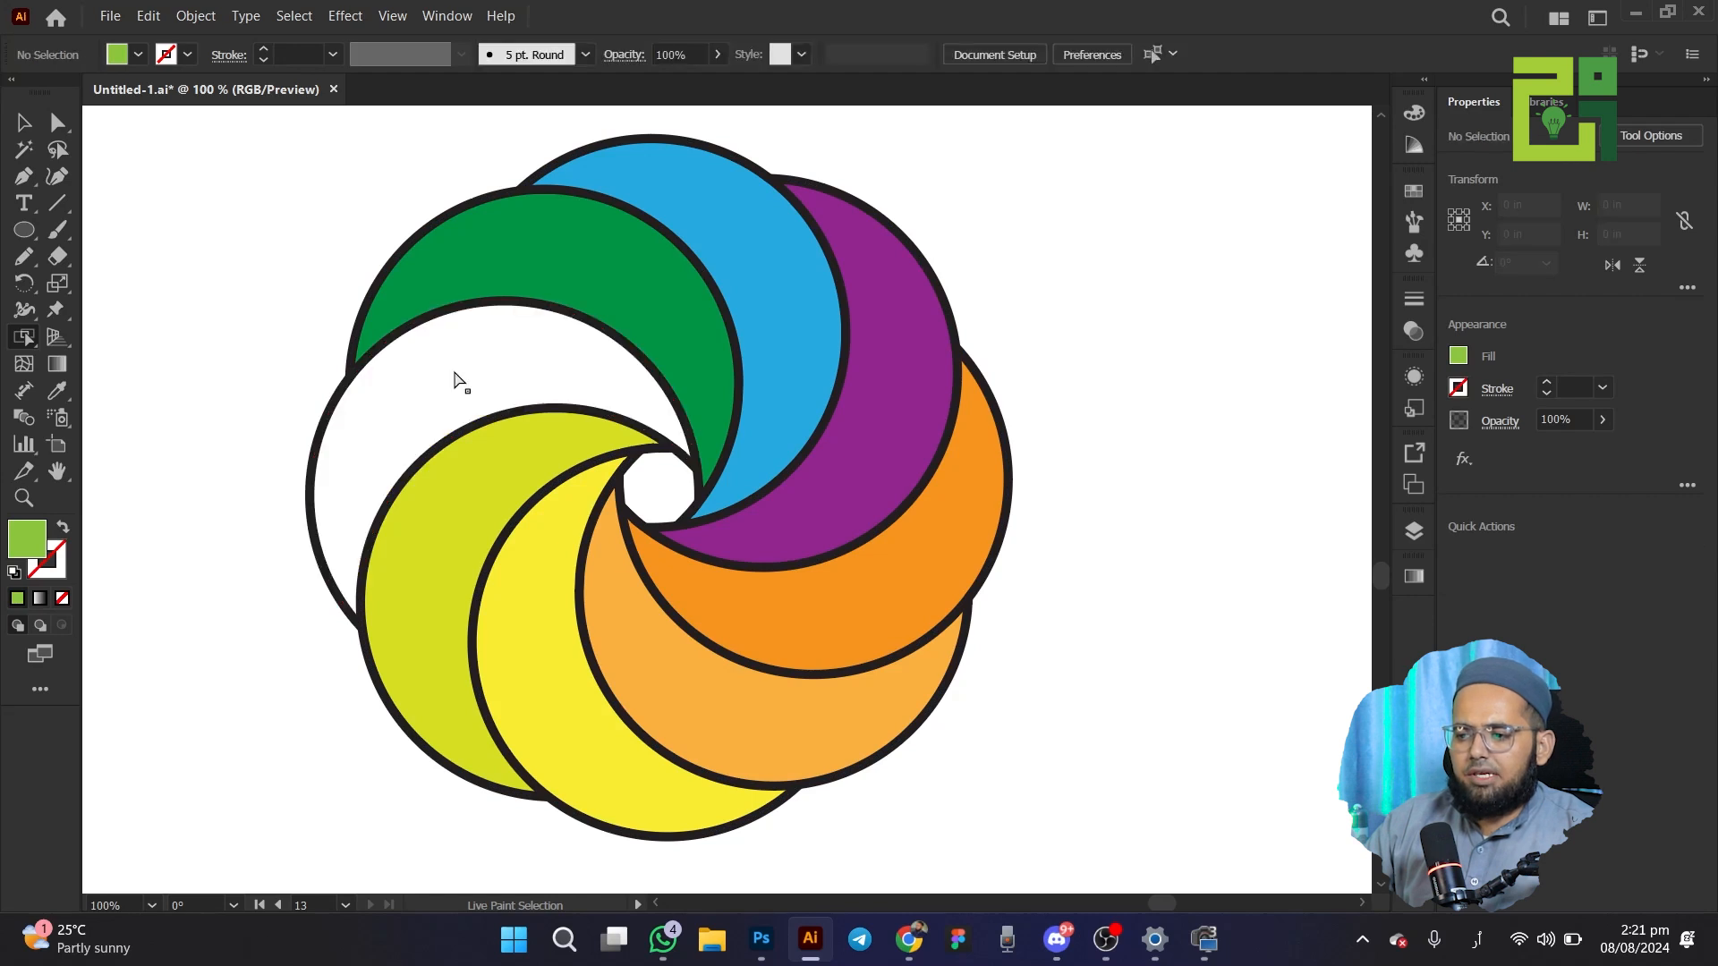
pyautogui.click(465, 273)
pyautogui.press('Delete')
pyautogui.click(797, 238)
pyautogui.press('Delete')
pyautogui.click(894, 341)
pyautogui.press('Delete')
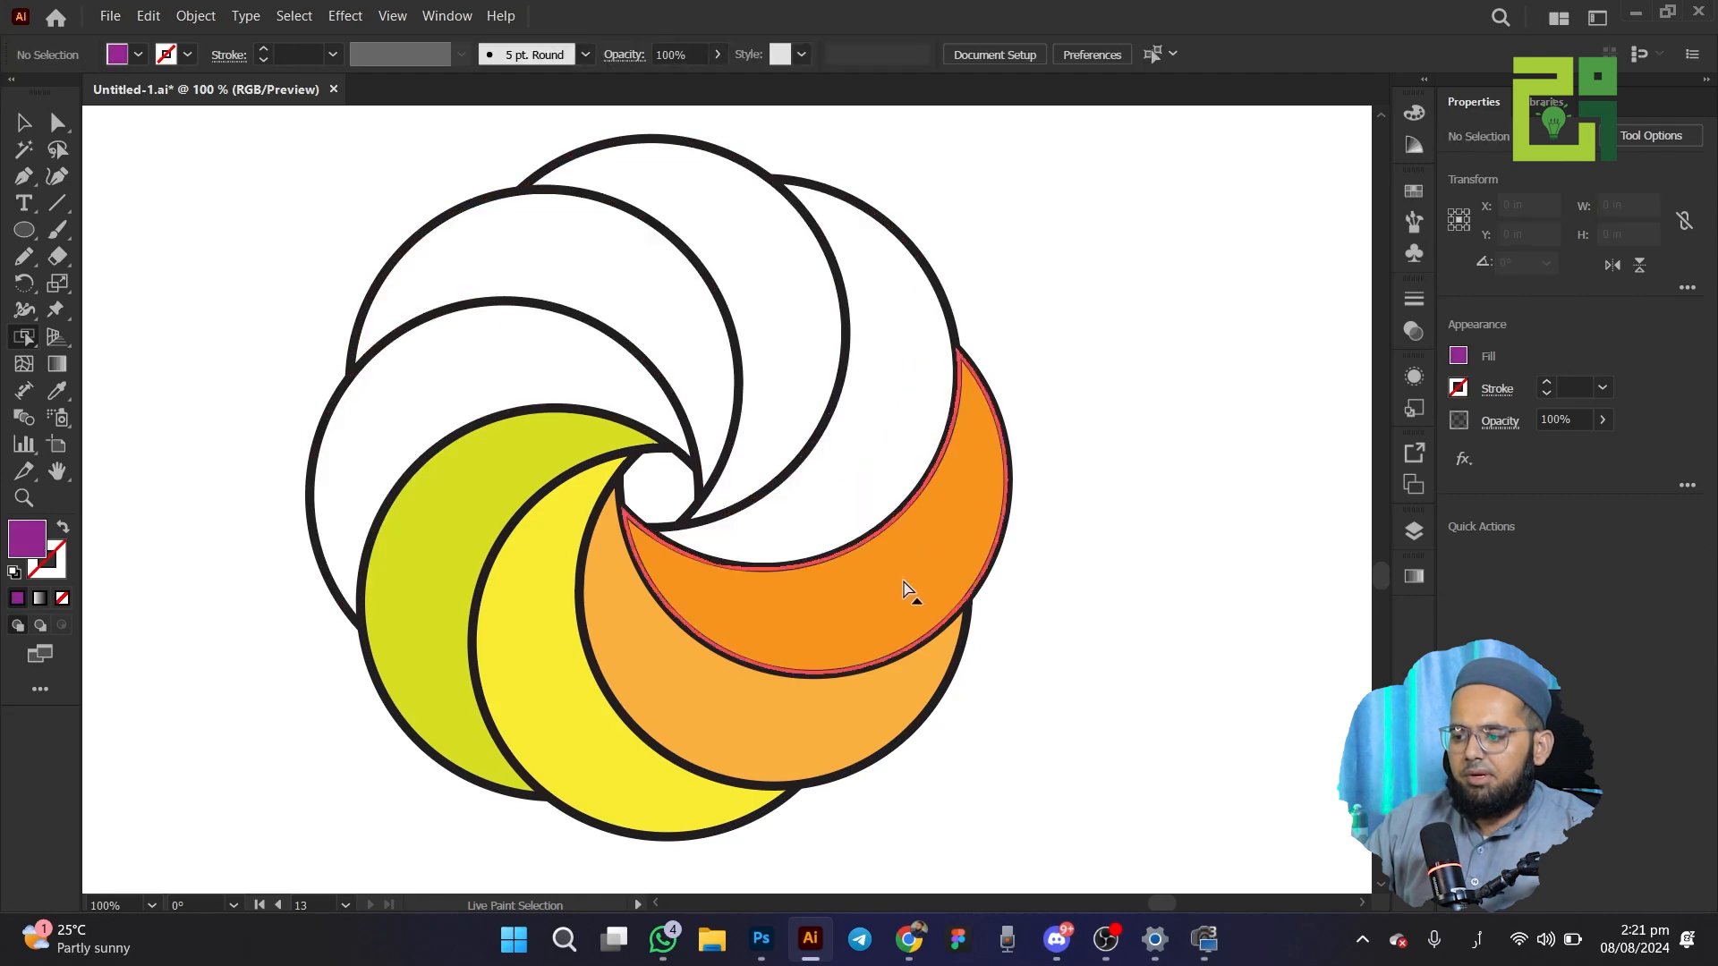
# Delete the fills of the dark orange, light orange, yellow and yellow-green petals of the rosette
pyautogui.click(904, 586)
pyautogui.press('Delete')
pyautogui.click(803, 740)
pyautogui.press('Delete')
pyautogui.click(606, 770)
pyautogui.press('Delete')
pyautogui.click(421, 663)
pyautogui.press('Delete')
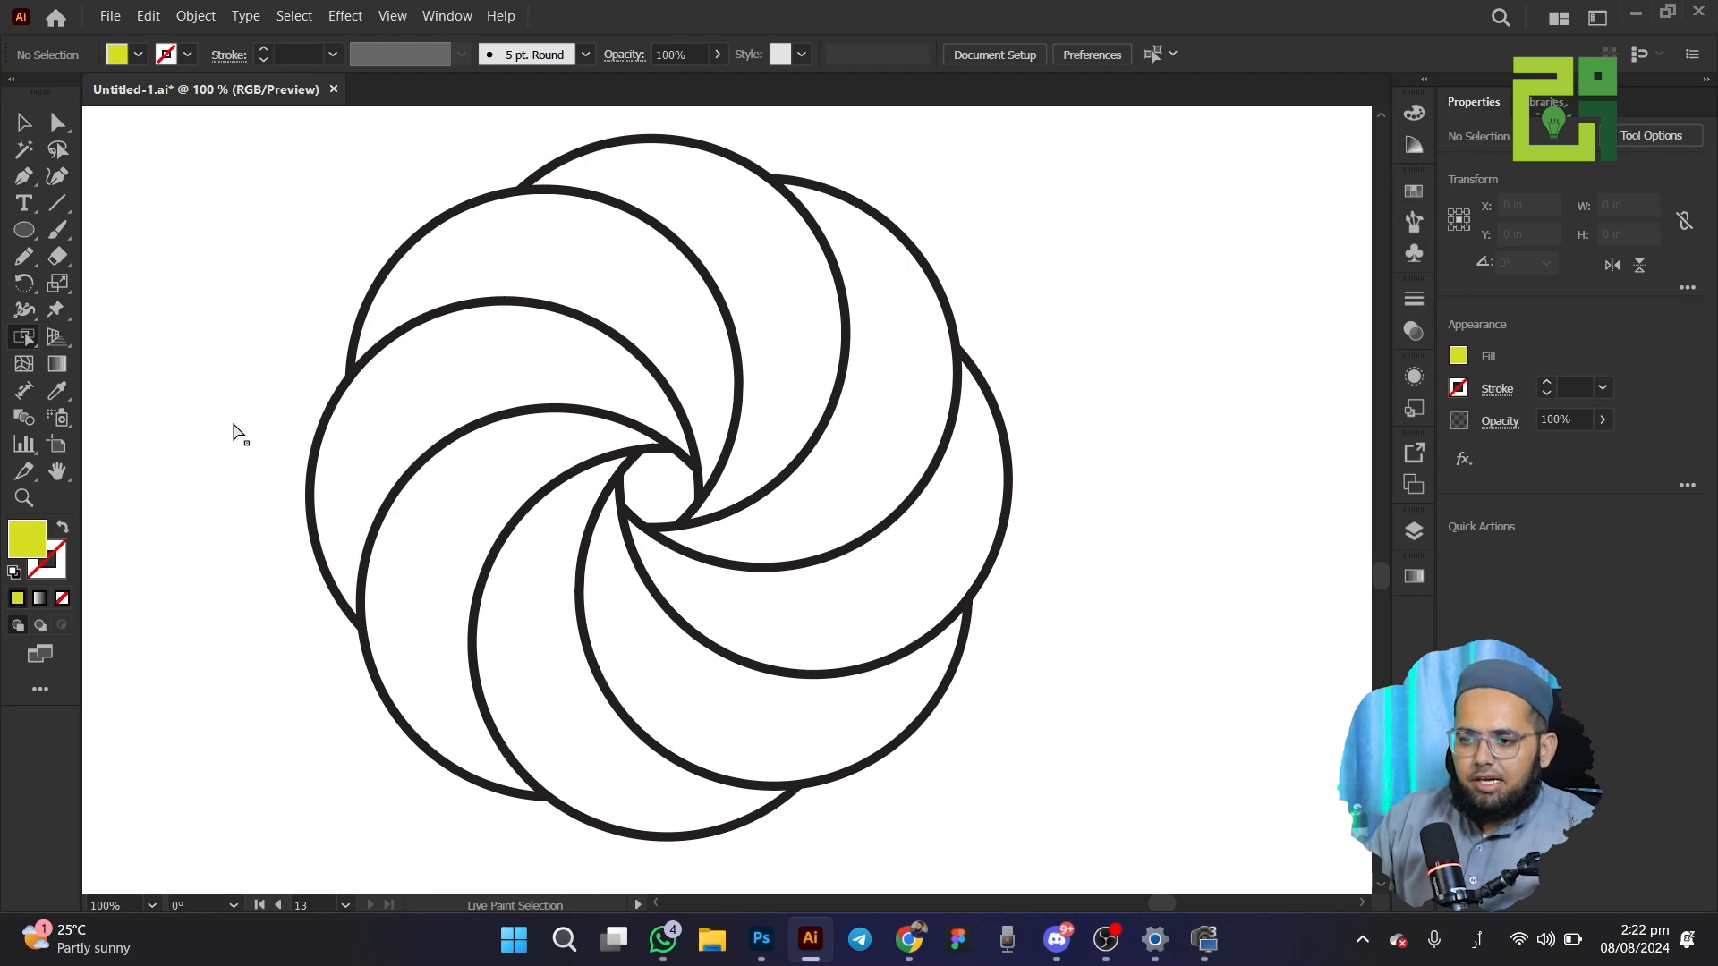
# Undo the petal fill deletions and the rosette's thick black stroke
pyautogui.press('v')
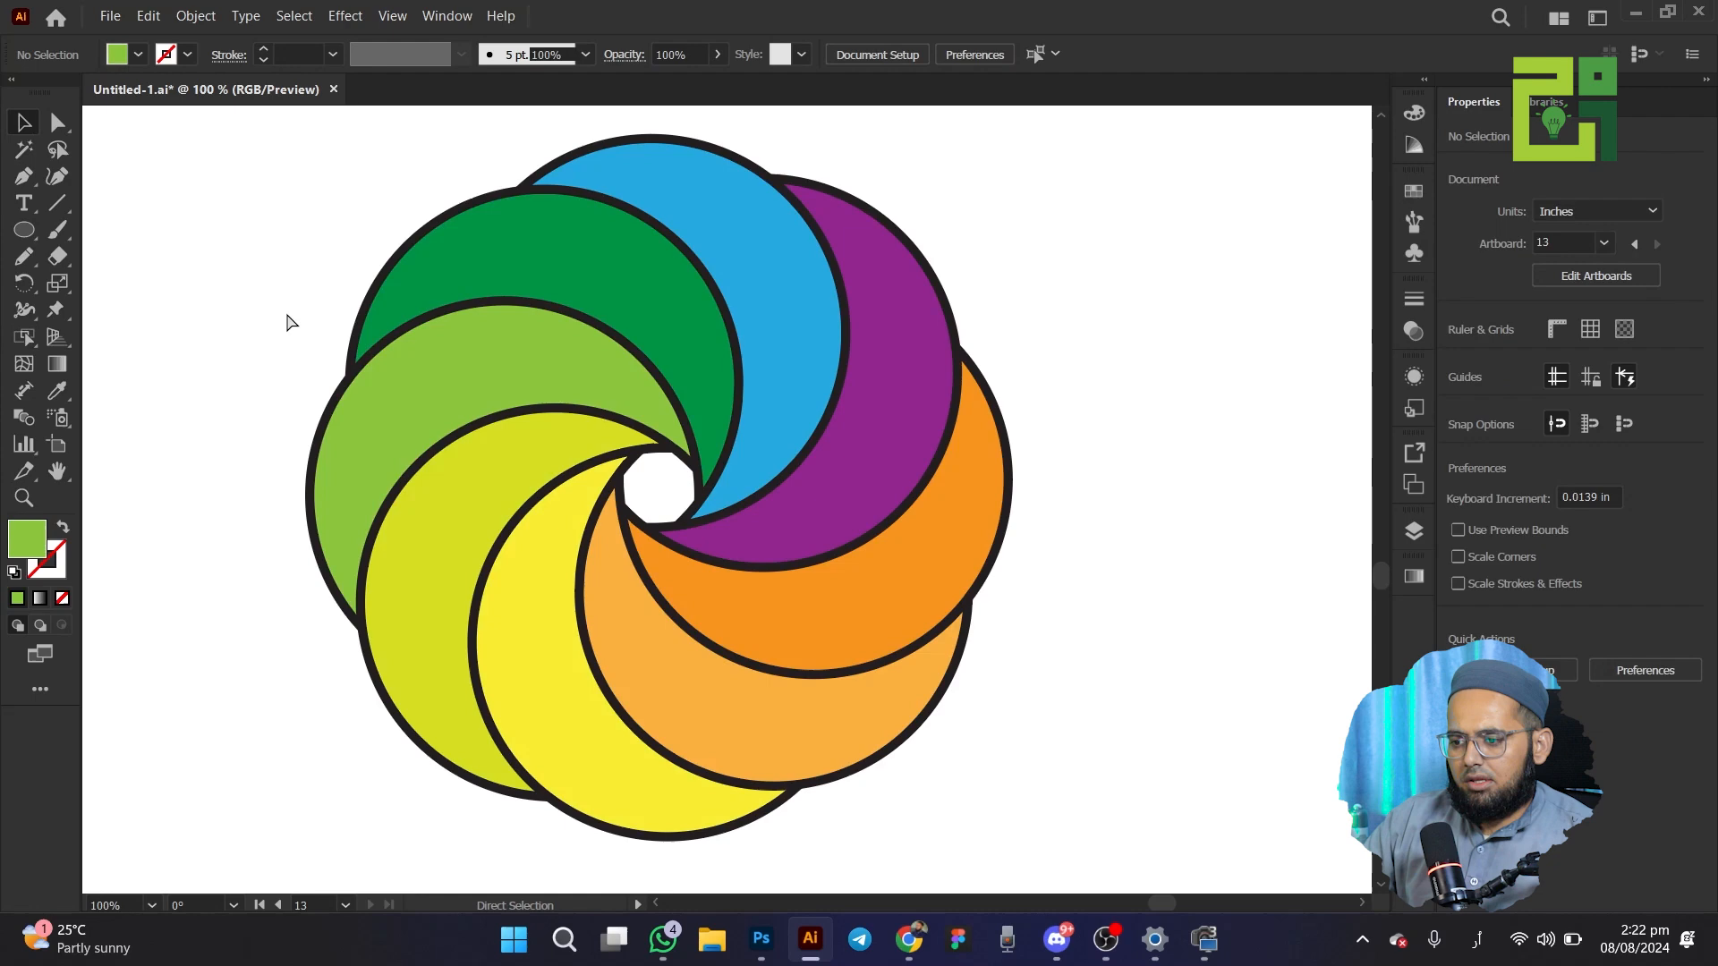
pyautogui.hotkey('ctrl', 'shift', 'z')
pyautogui.hotkey('ctrl', 'shift', 'z')
pyautogui.hotkey('ctrl', 'shift', 'z')
pyautogui.hotkey('ctrl', 'shift', 'z')
pyautogui.hotkey('ctrl', 'shift', 'z')
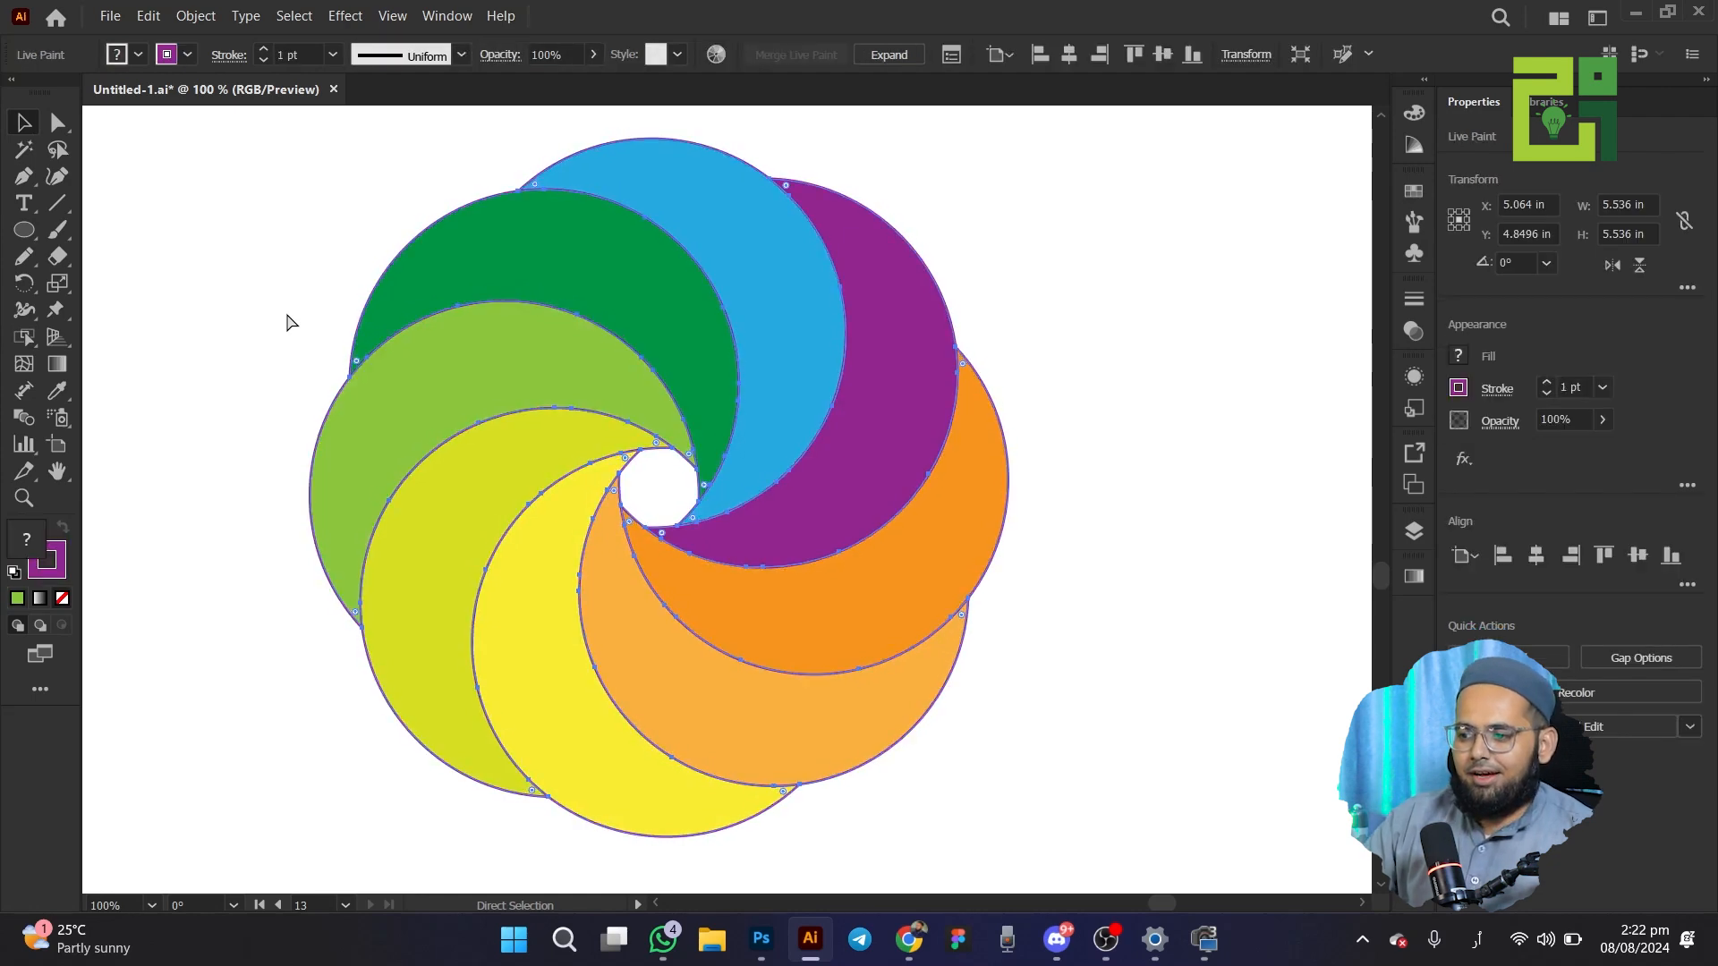
# Move the colored rosette away to about X 9.22 in, Y 12.22 in, leaving an empty drawing area
pyautogui.click(287, 322)
pyautogui.scroll(-2, 287, 322)
pyautogui.click(391, 383)
pyautogui.moveTo(391, 390); pyautogui.dragTo(622, 810)
pyautogui.scroll(2, 276, 268)
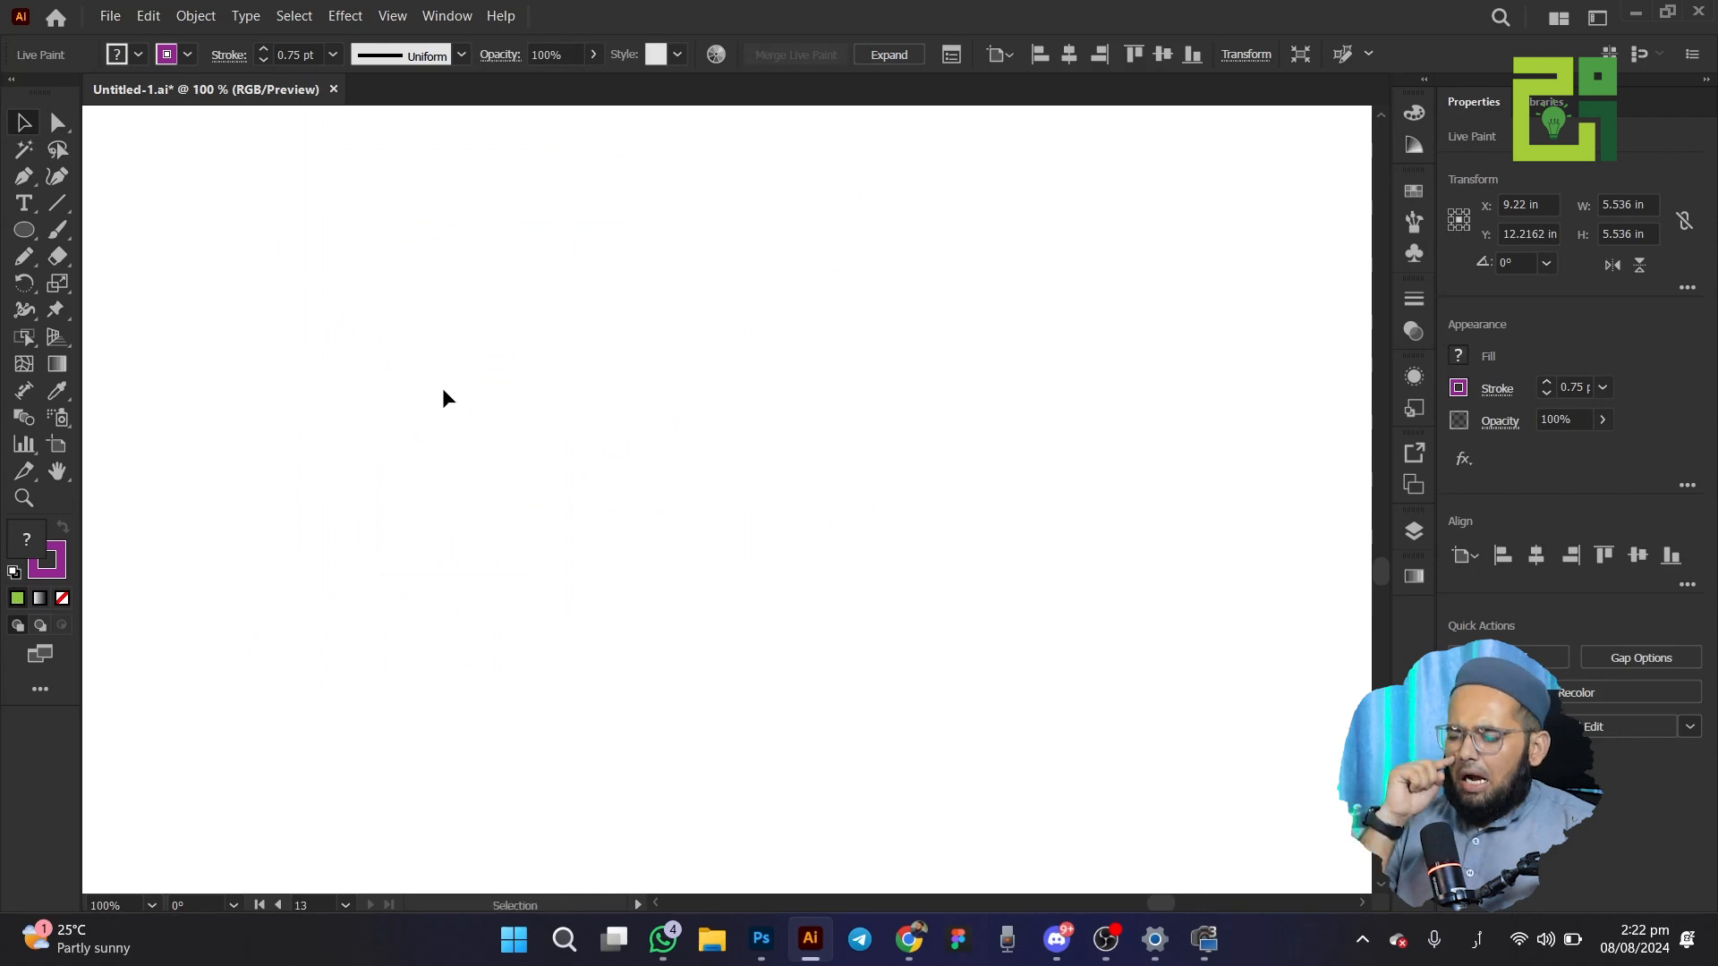
# Draw a vertical line about 3.5 in long and set its stroke weight to 9 pt
pyautogui.click(51, 202)
pyautogui.moveTo(525, 254); pyautogui.dragTo(560, 696)
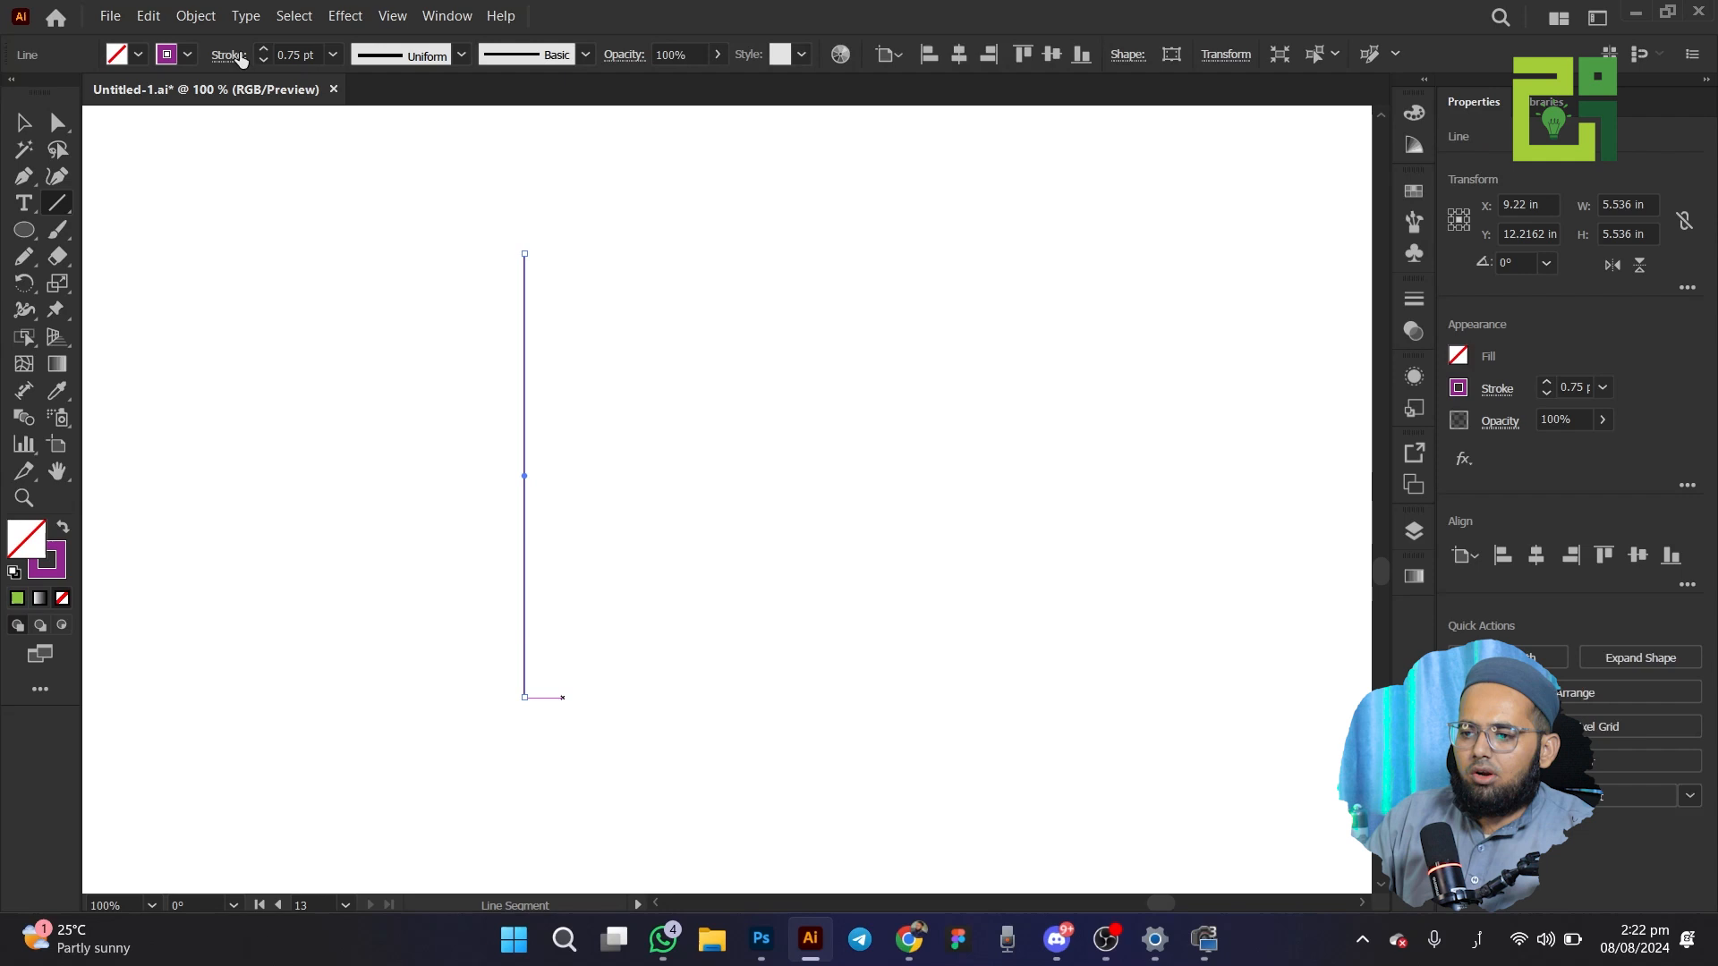
pyautogui.click(260, 49)
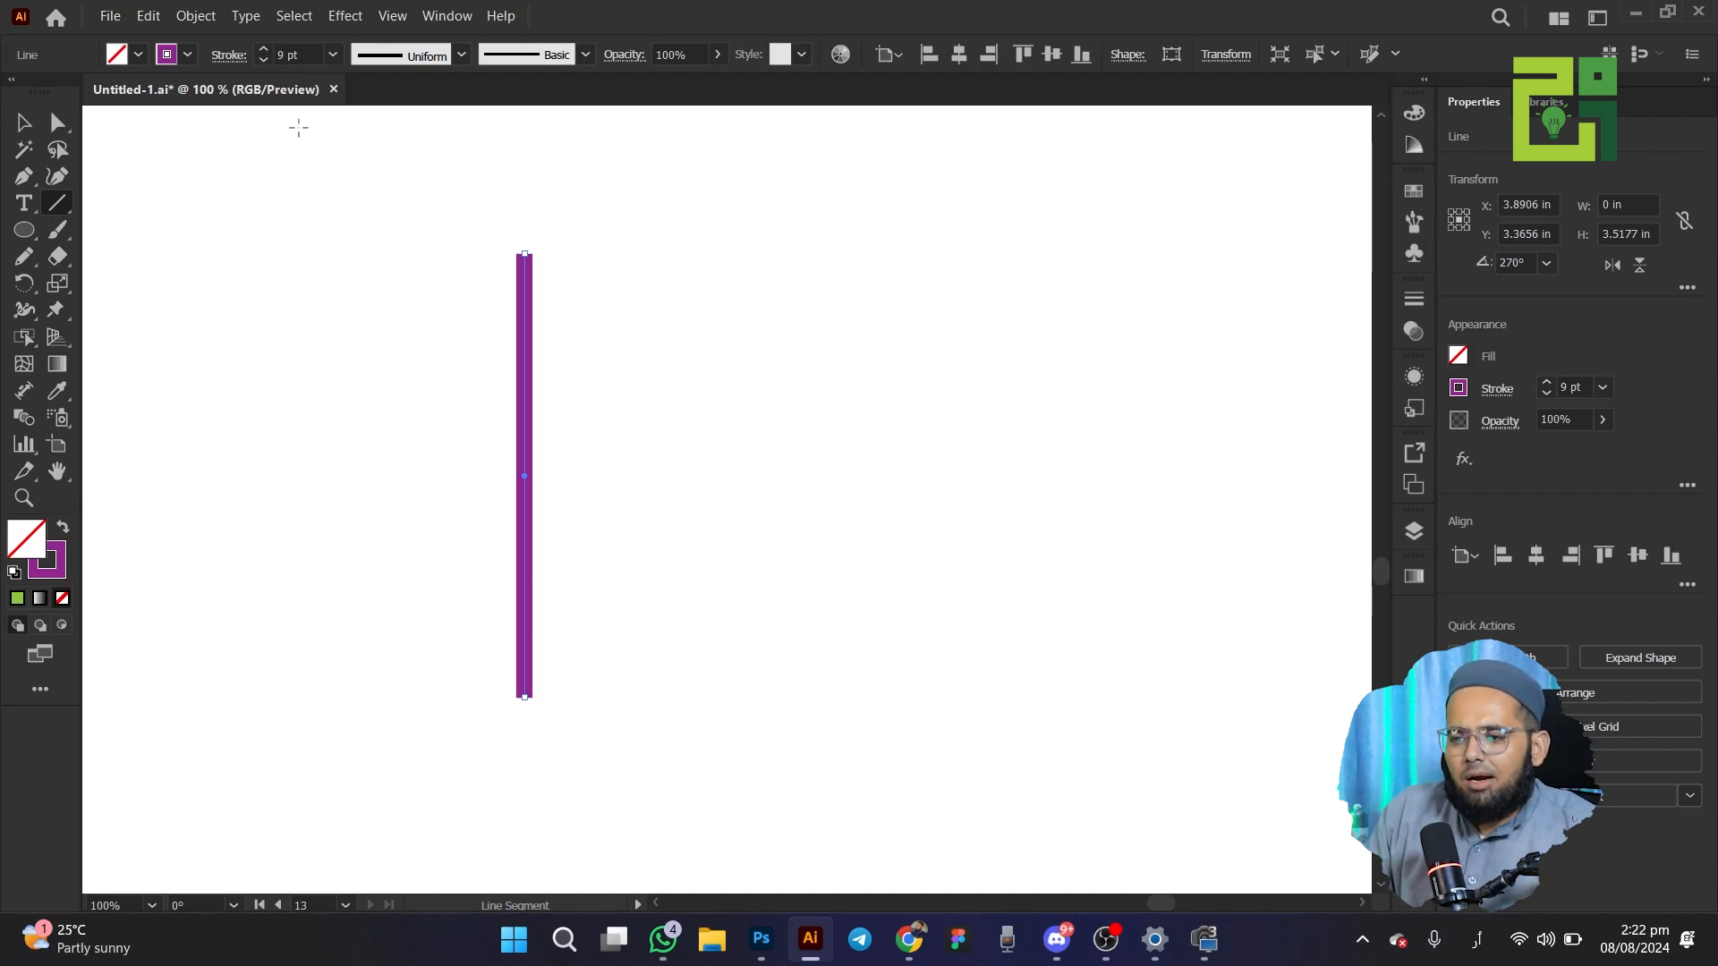
# Reposition the vertical line to about X 6.05 in and place a parallel copy of it to its left
pyautogui.click(24, 123)
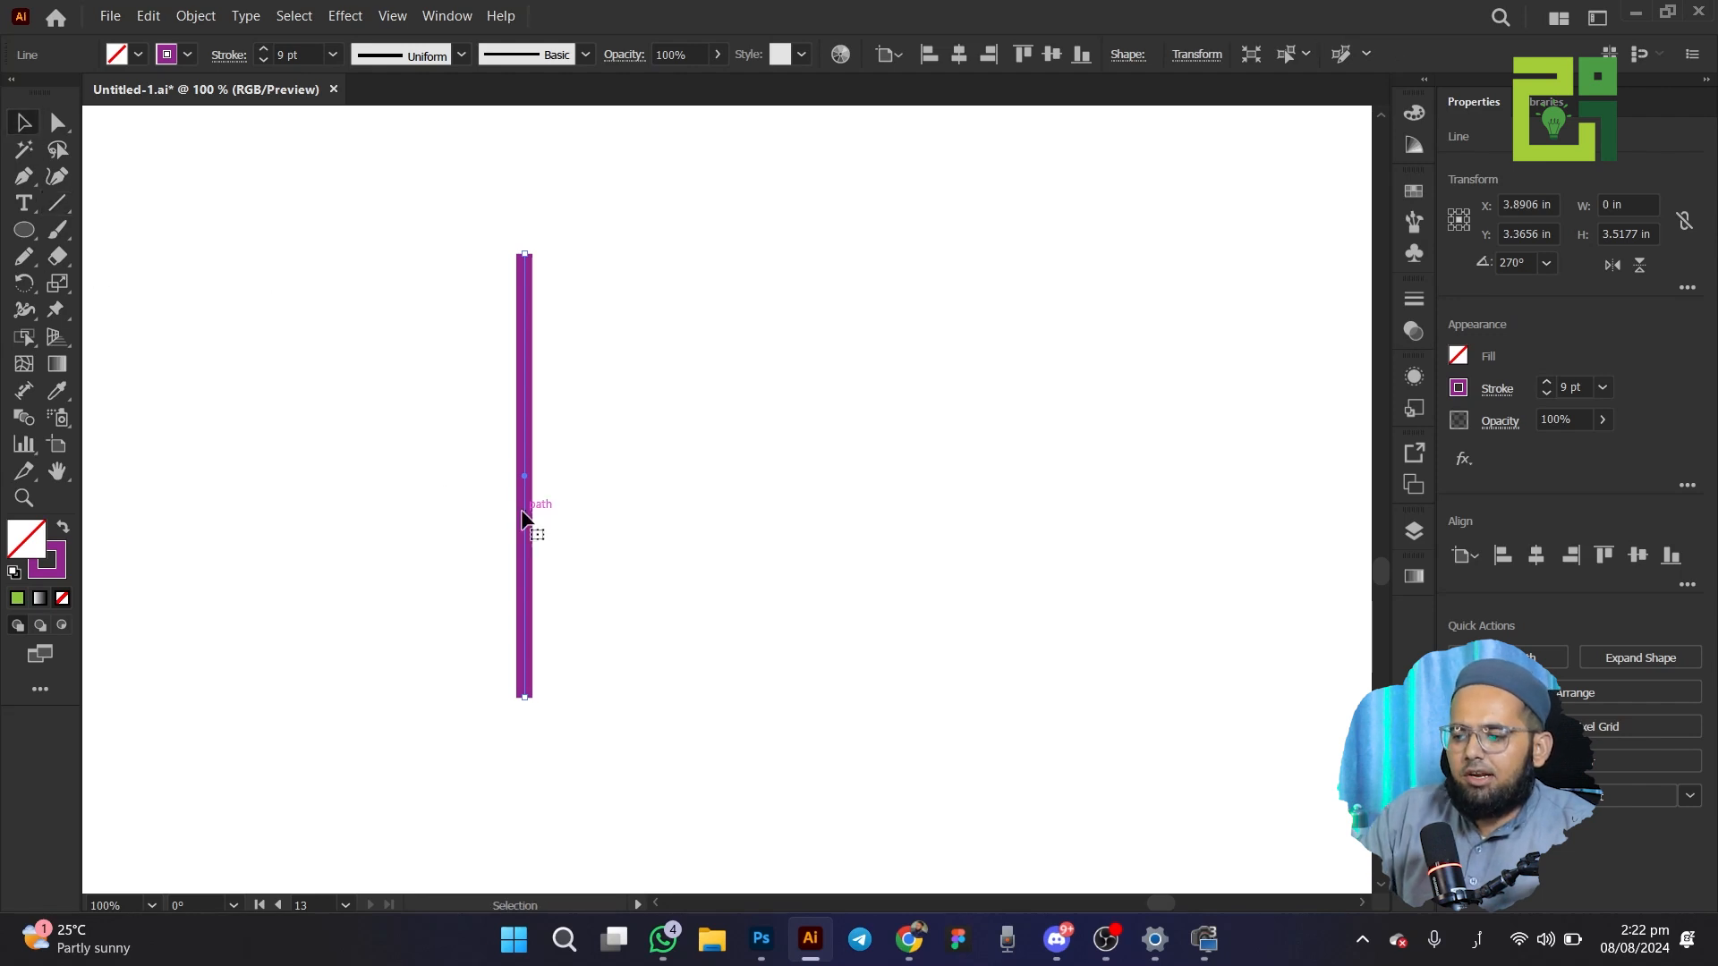
pyautogui.moveTo(522, 519); pyautogui.dragTo(795, 588)
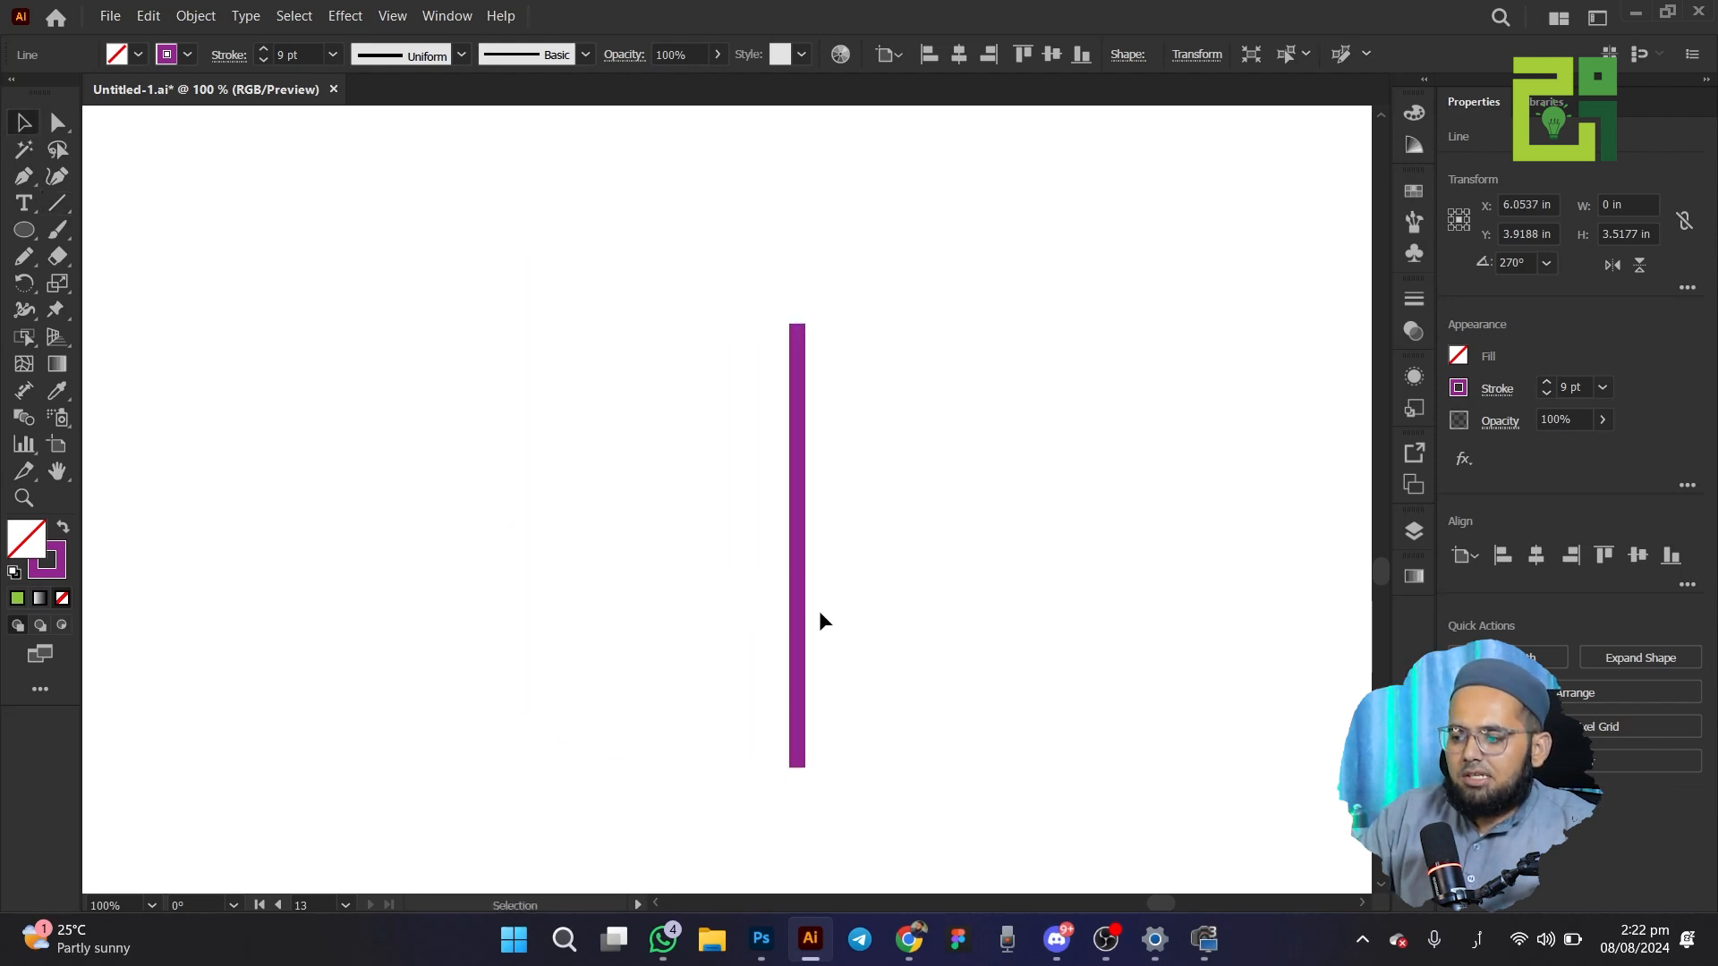
pyautogui.moveTo(794, 608); pyautogui.dragTo(535, 652)
# Draw two slightly slanted lines across both vertical lines, the upper one about 5.67 in wide, forming a grid
pyautogui.press('\\')
pyautogui.moveTo(992, 438); pyautogui.dragTo(278, 475)
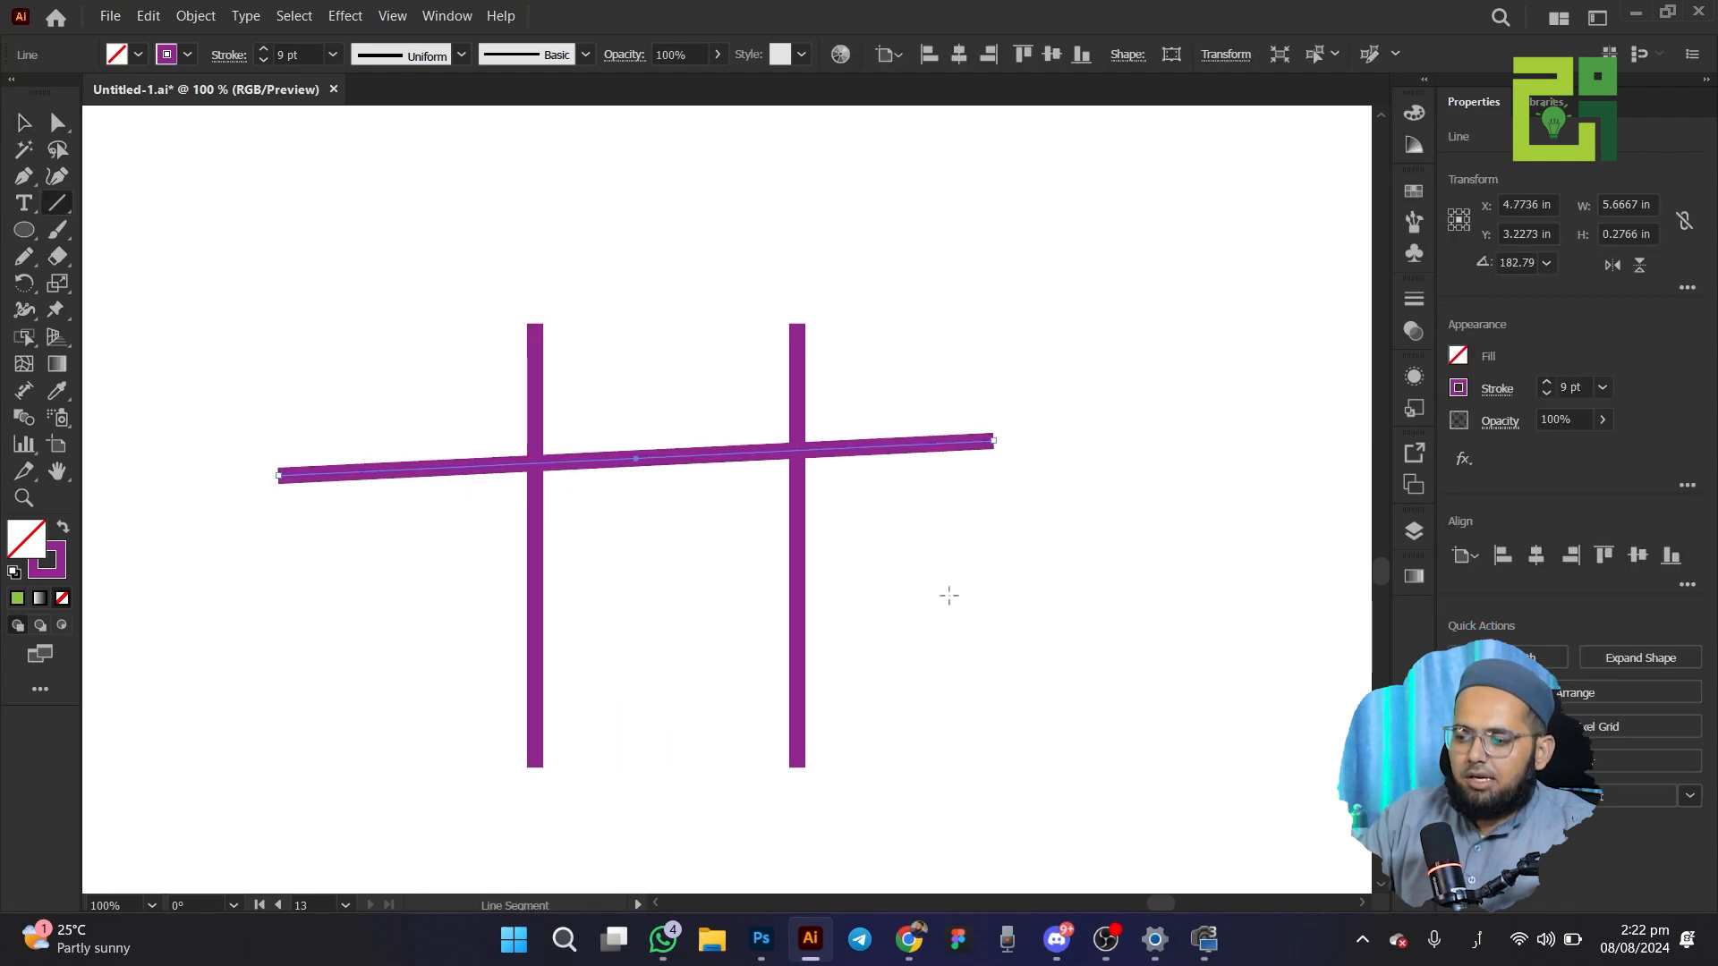
pyautogui.moveTo(1023, 583)
pyautogui.mouseDown()
pyautogui.moveTo(247, 708)
pyautogui.moveTo(307, 642)
pyautogui.mouseUp()
# Select all four grid lines, convert them into a Live Paint group and nudge the group slightly up and left
pyautogui.press('v')
pyautogui.moveTo(161, 175); pyautogui.dragTo(1170, 776)
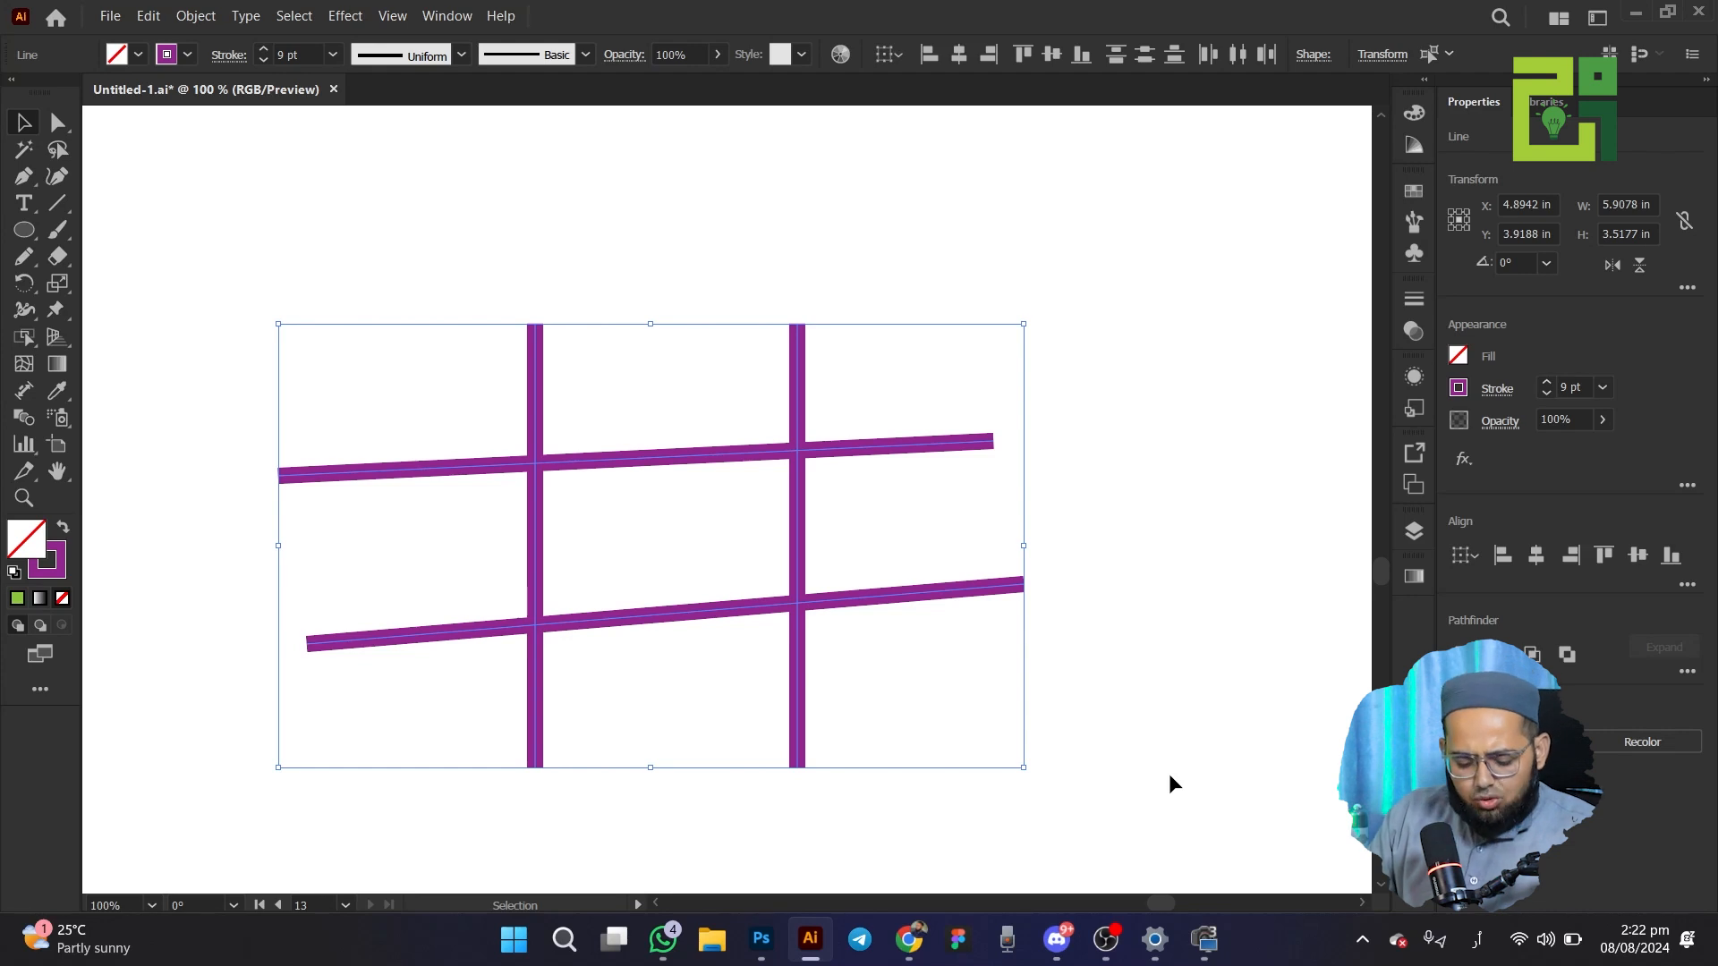
pyautogui.hotkey('ctrl', 'alt')
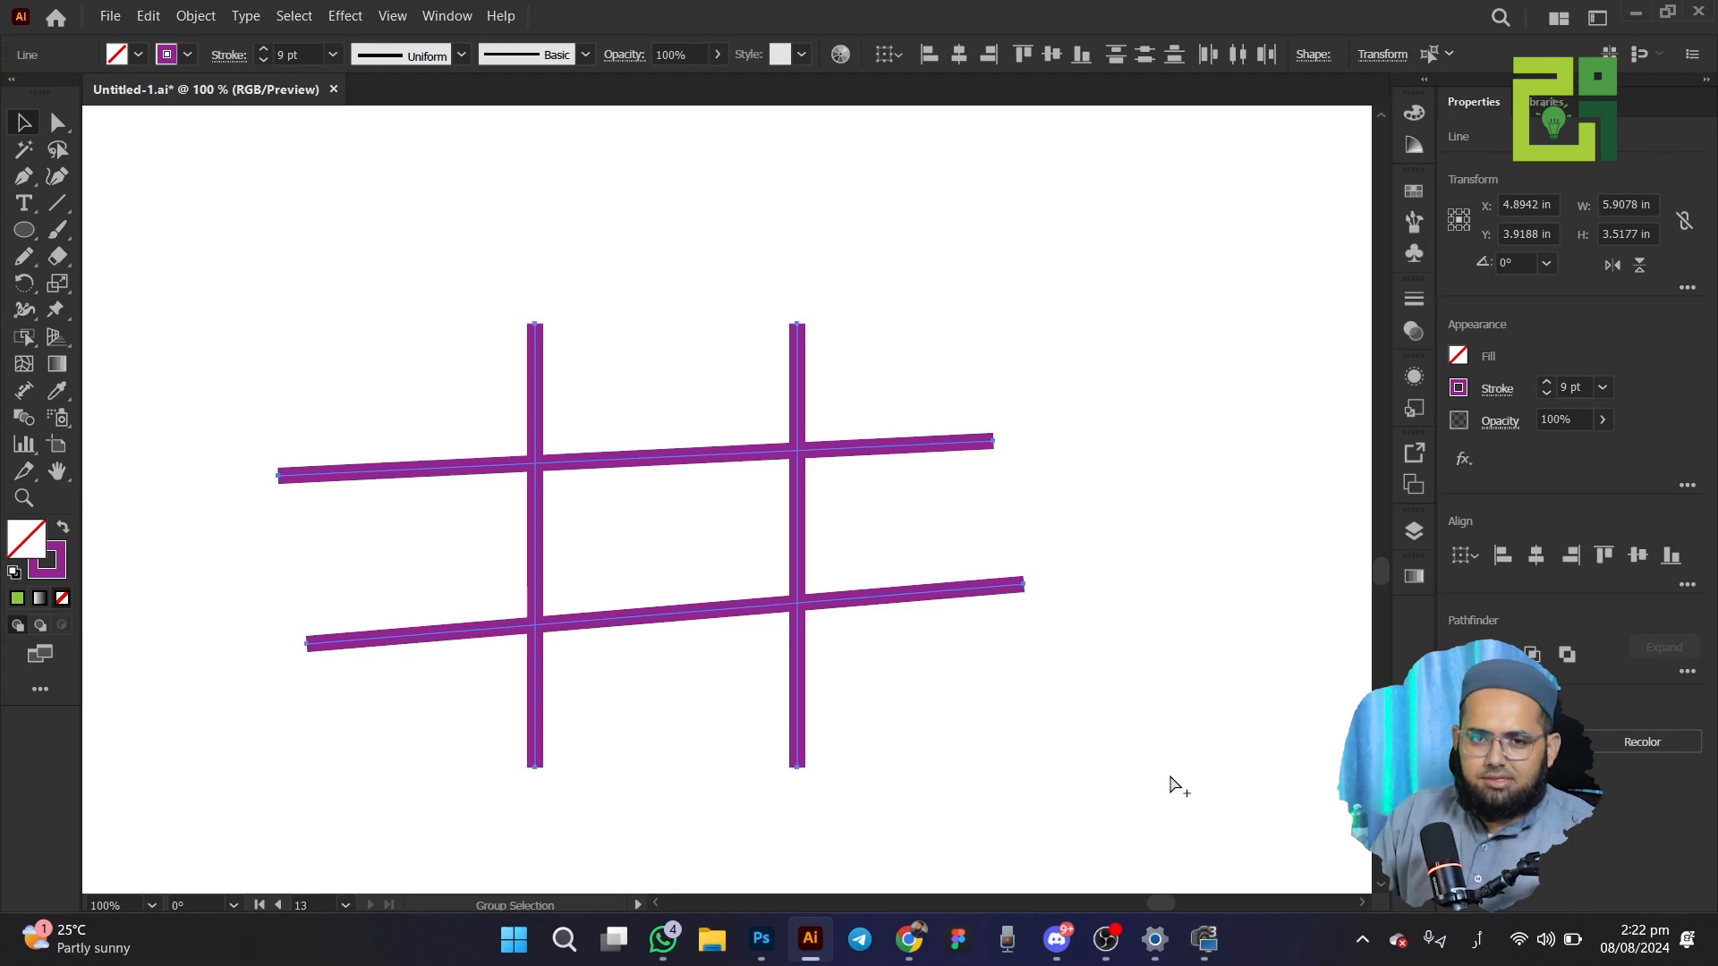
pyautogui.hotkey('ctrl', 'alt', 'x')
pyautogui.moveTo(533, 474)
pyautogui.mouseDown()
pyautogui.moveTo(545, 445)
pyautogui.moveTo(528, 464)
pyautogui.mouseUp()
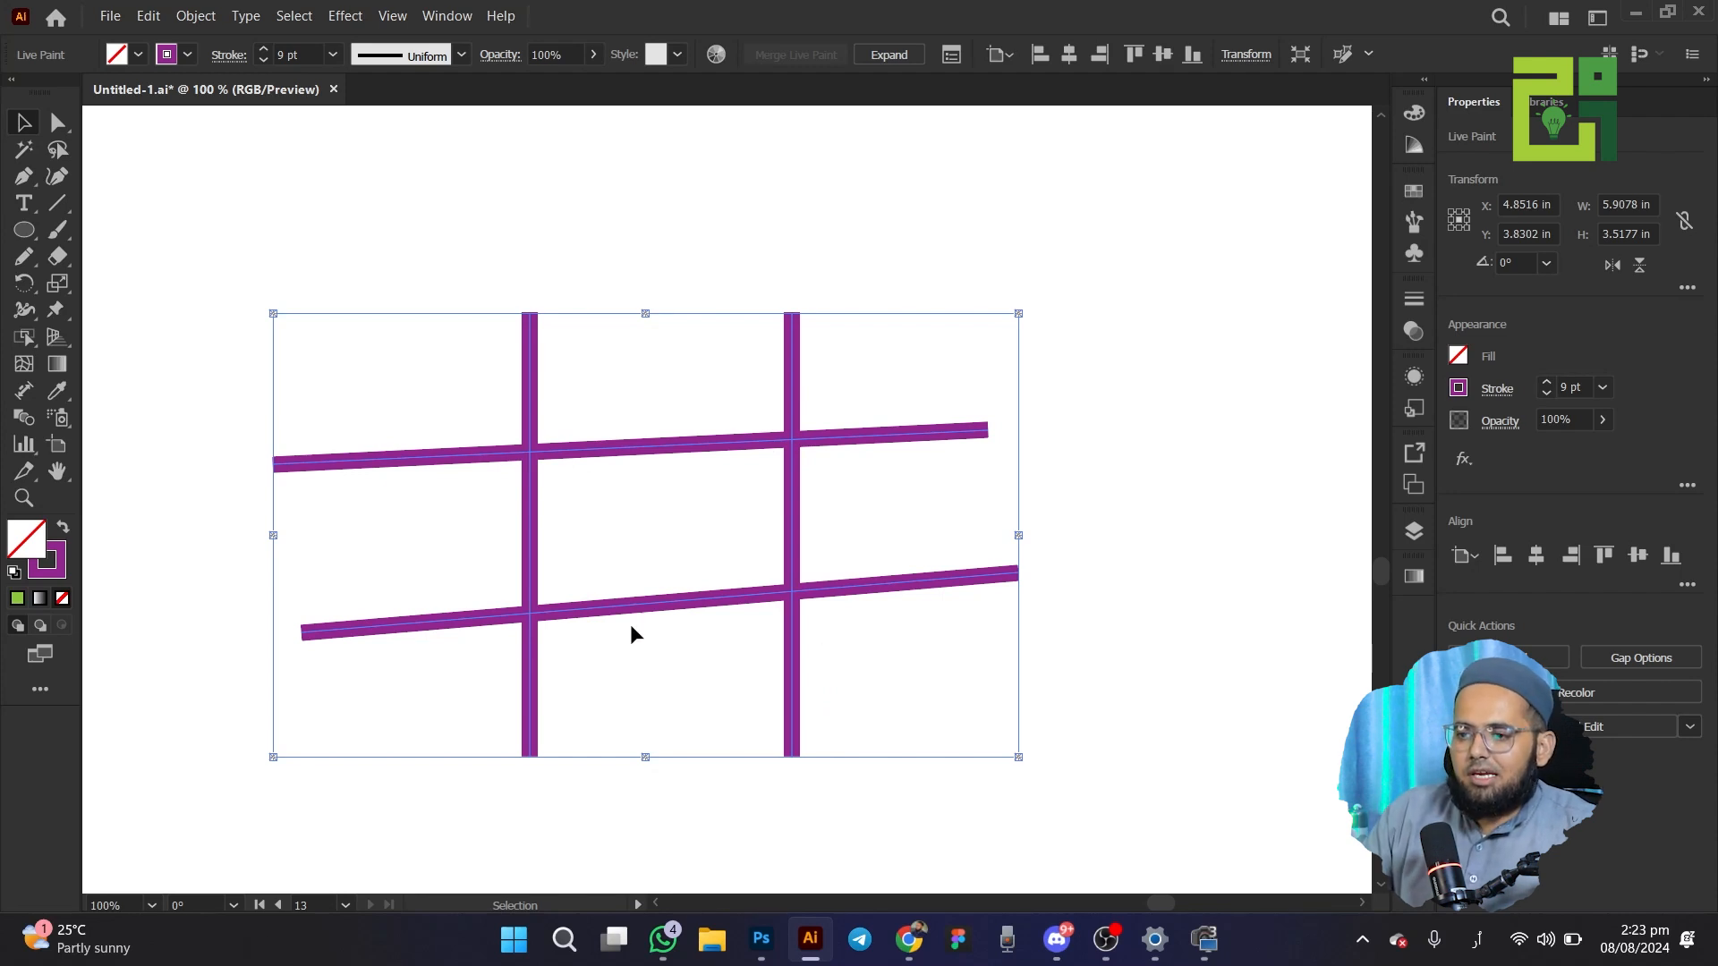
pyautogui.moveTo(24, 337)
pyautogui.mouseDown()
pyautogui.moveTo(86, 380)
pyautogui.moveTo(160, 394)
pyautogui.mouseUp()
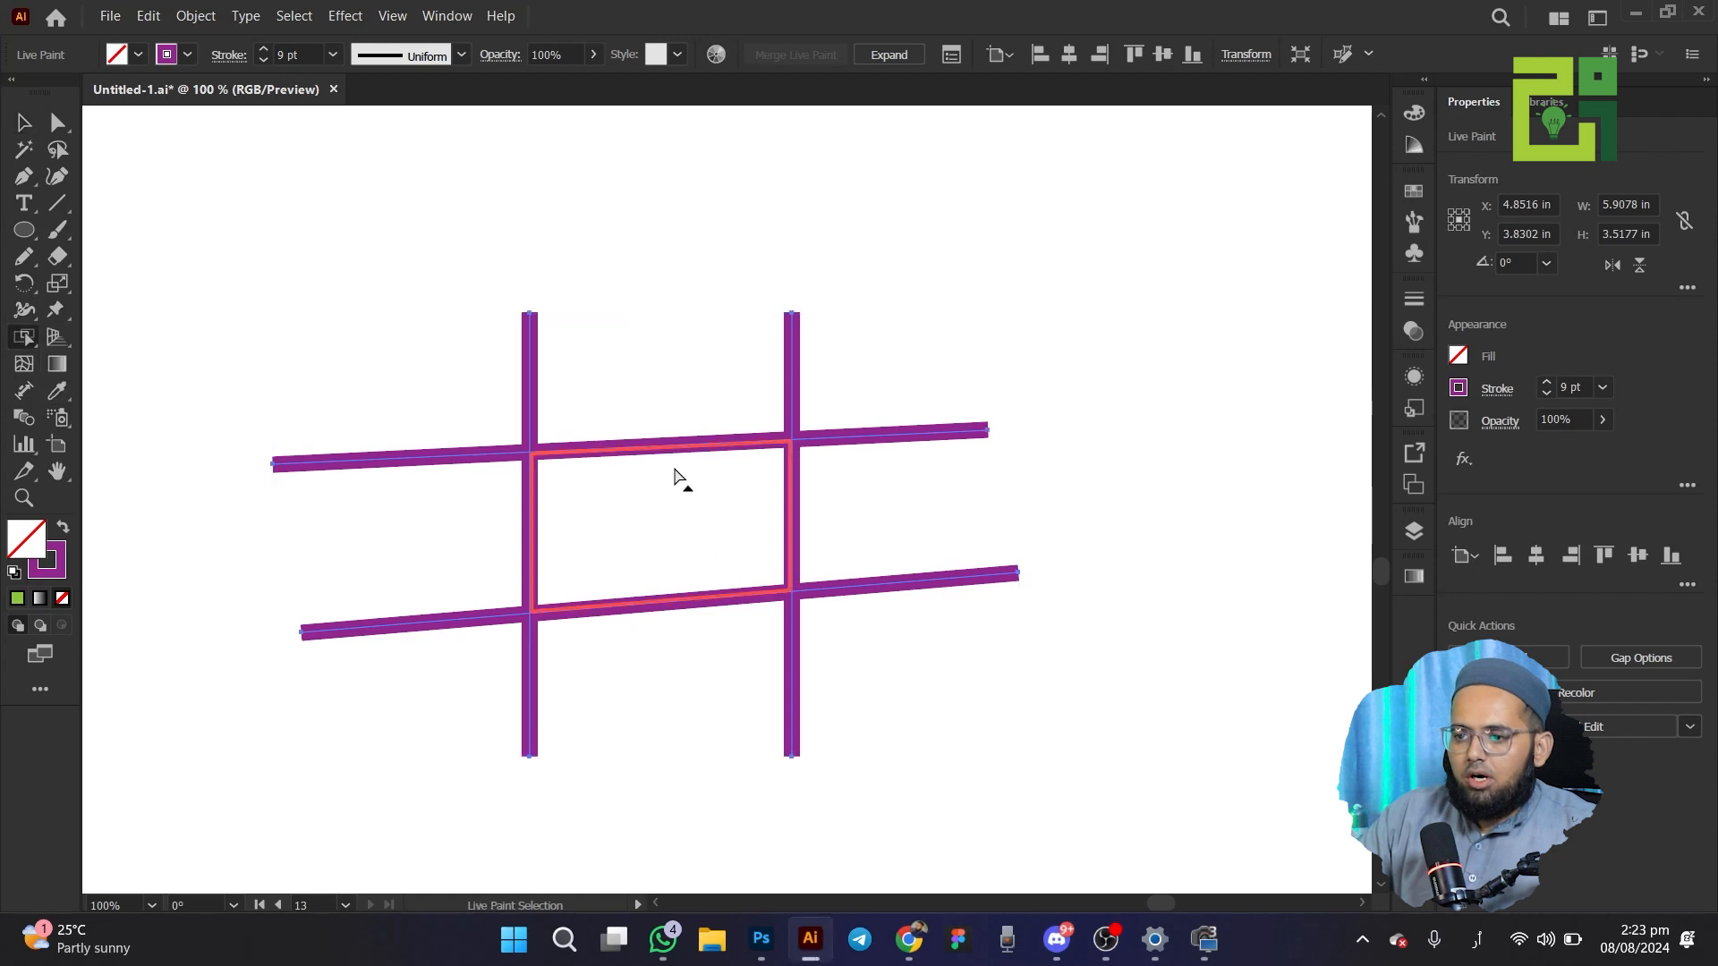
pyautogui.click(187, 55)
pyautogui.click(94, 95)
pyautogui.hotkey('ctrl', 'z')
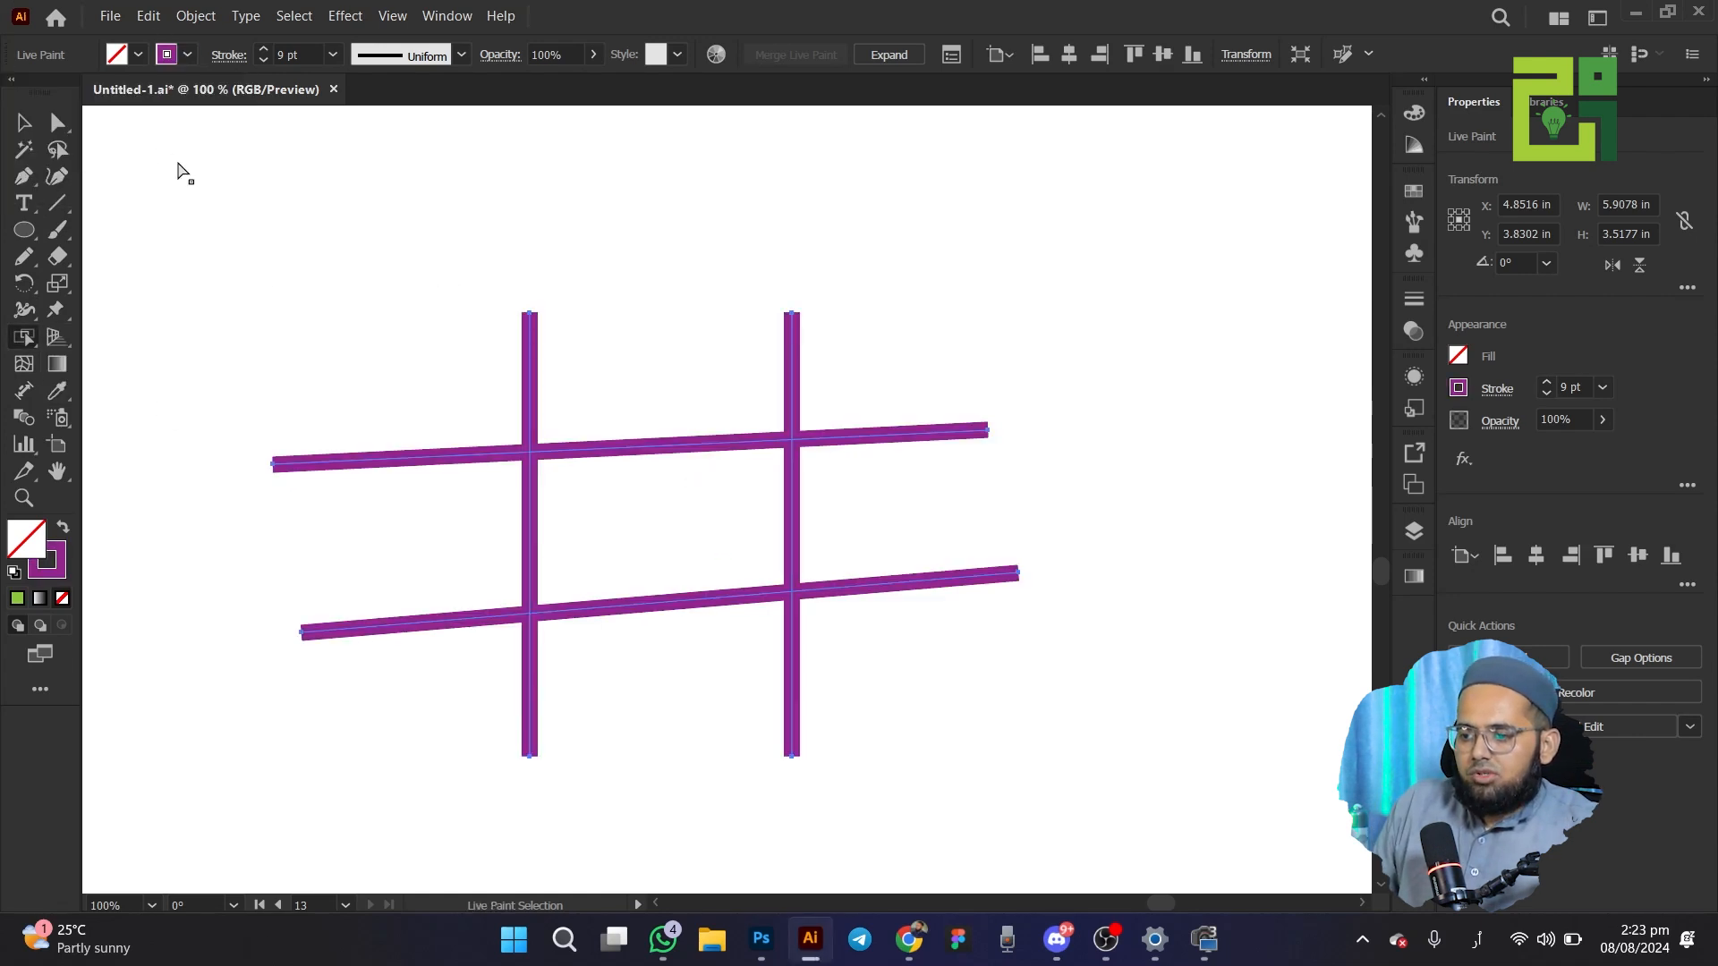
pyautogui.press('v')
pyautogui.click(327, 262)
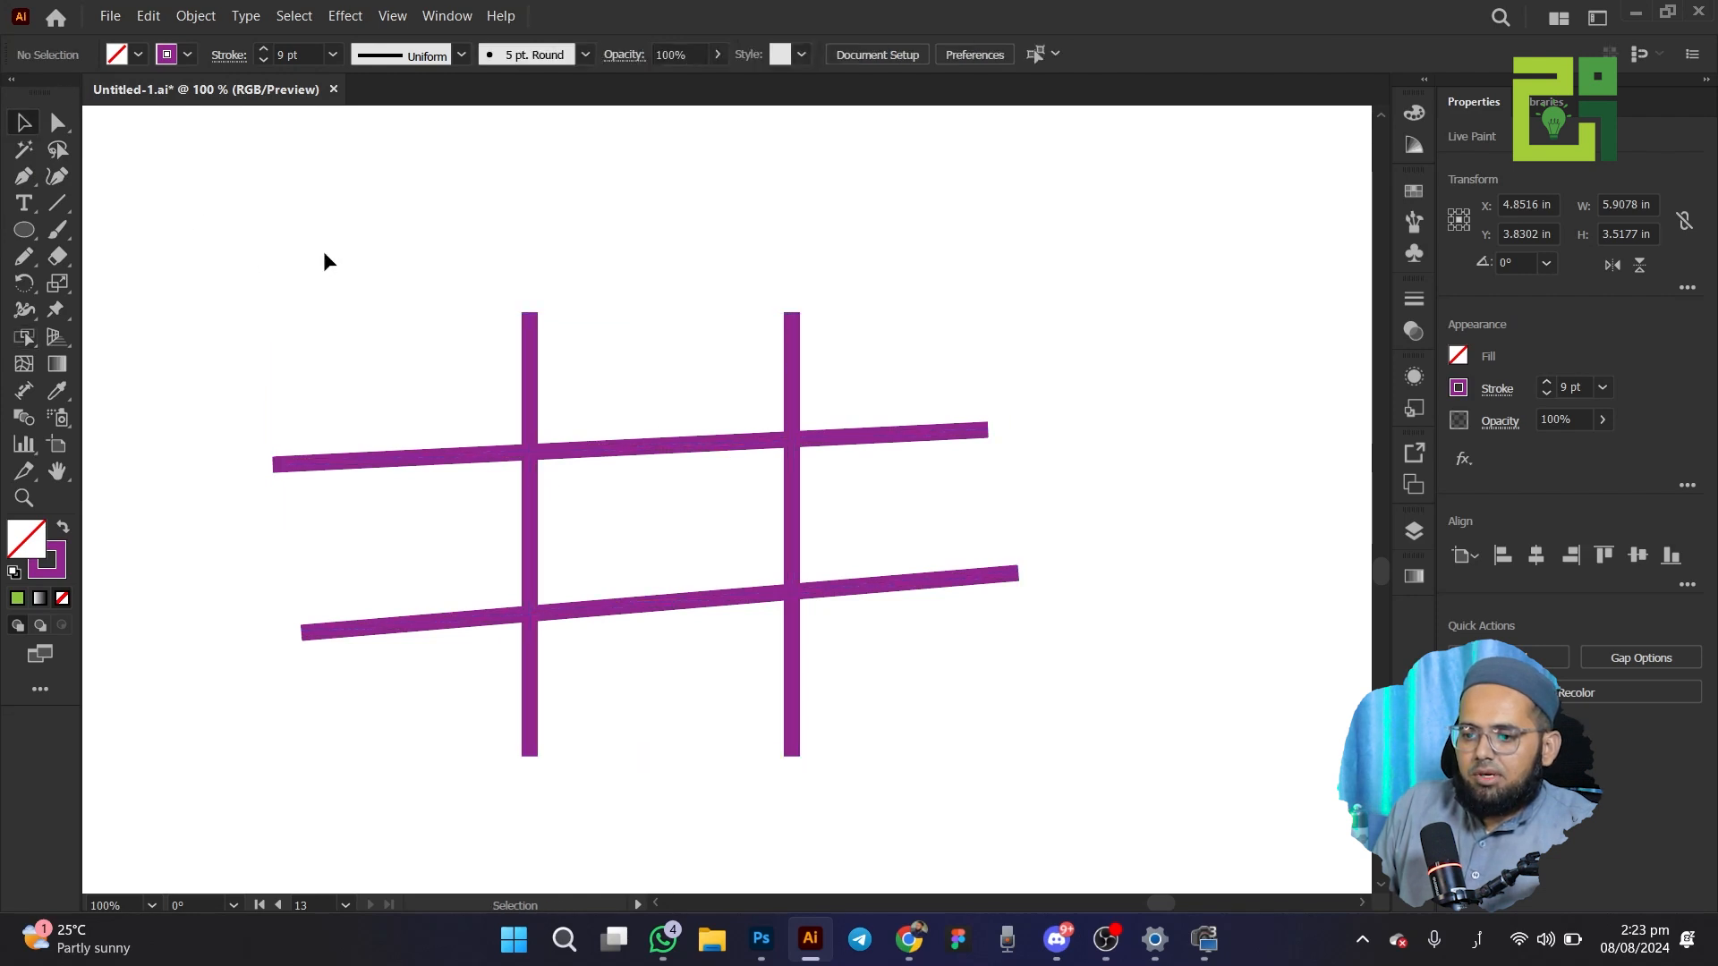
# Recolor only the right end segment of the lower slanted line yellow, using the Live Paint Selection tool
pyautogui.click(24, 337)
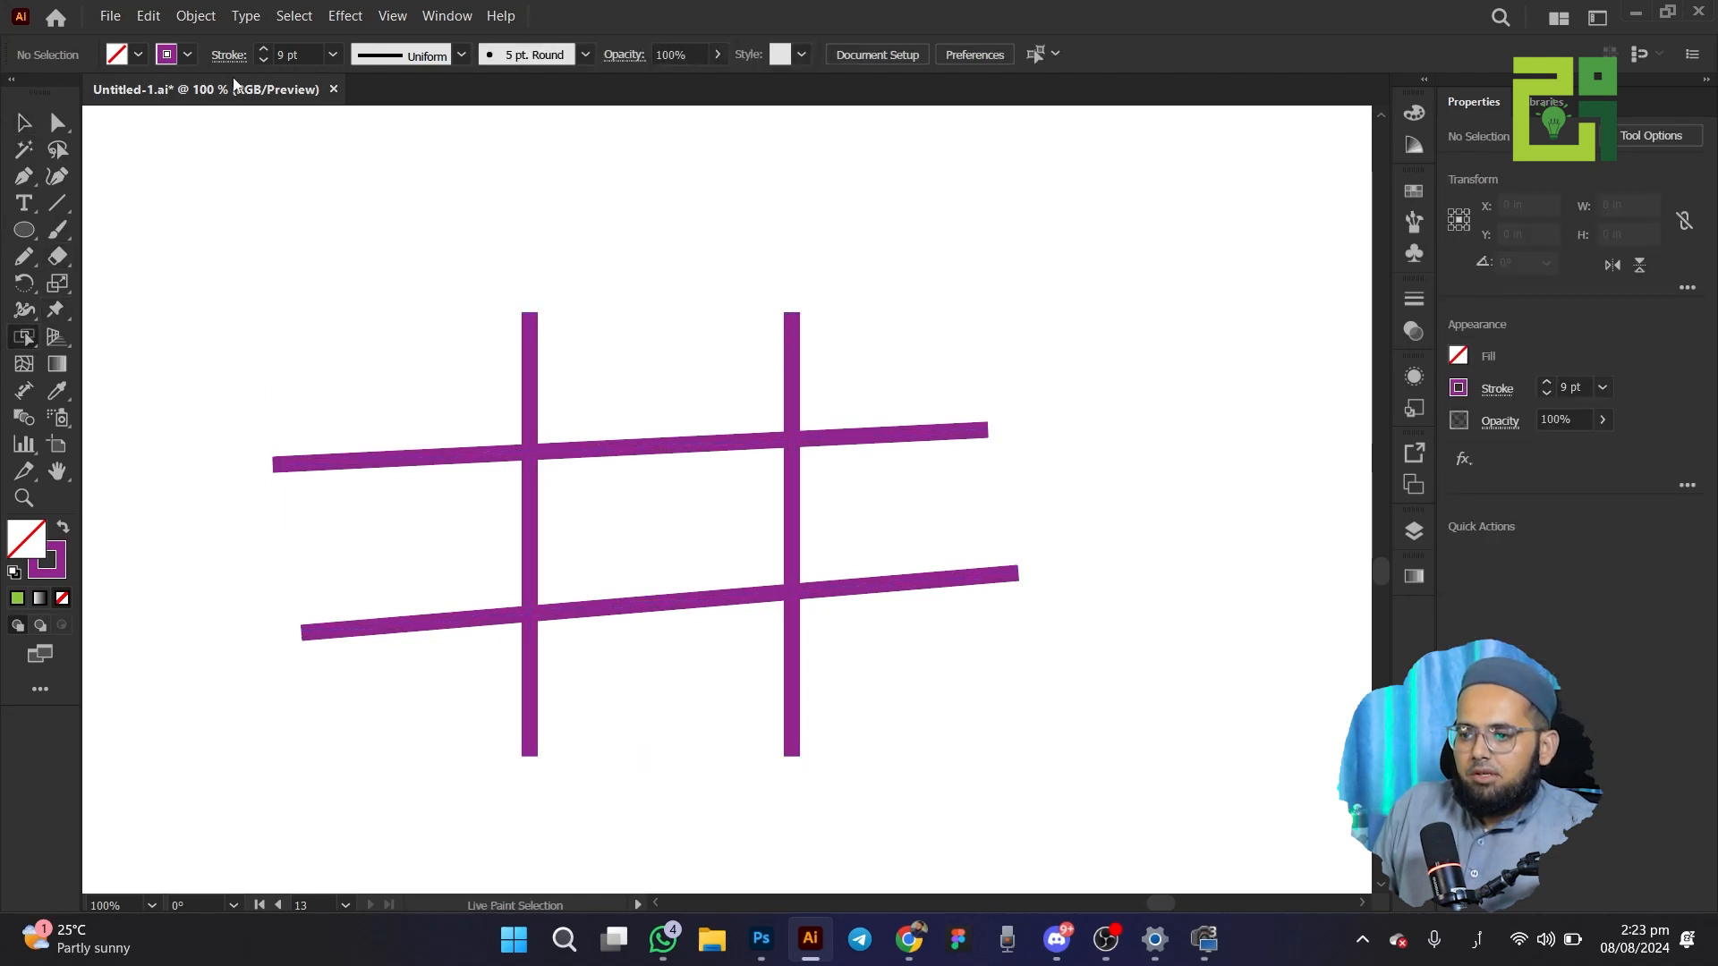
pyautogui.click(187, 55)
pyautogui.click(94, 93)
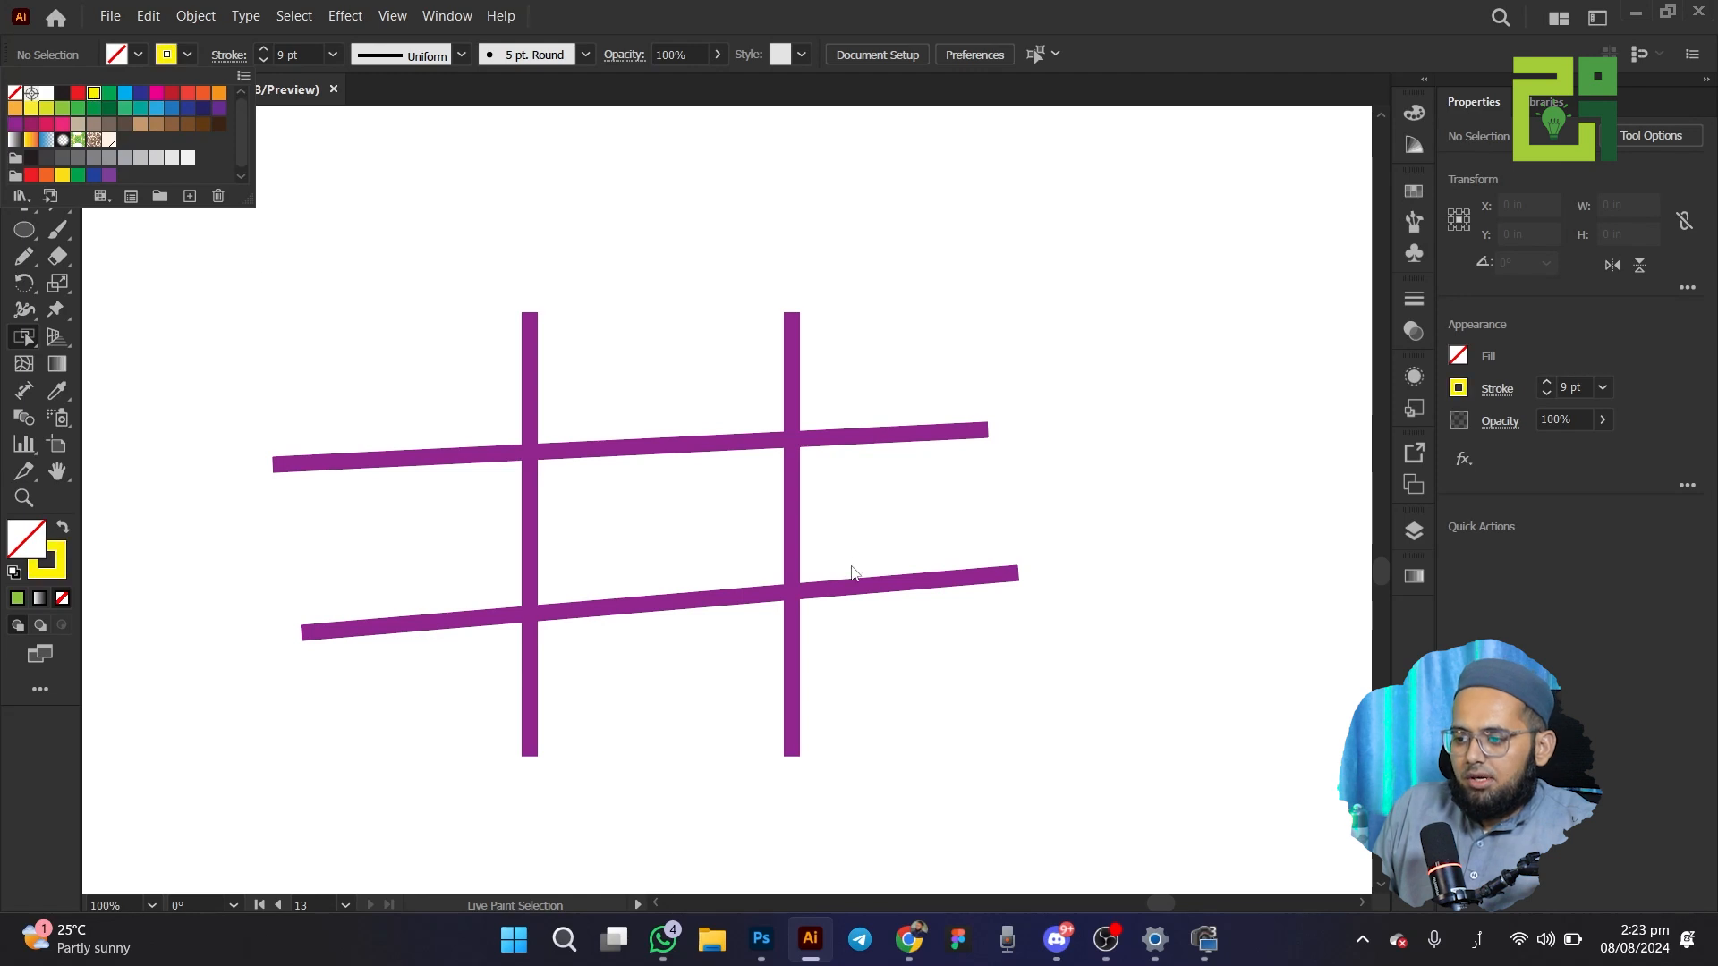
pyautogui.click(884, 590)
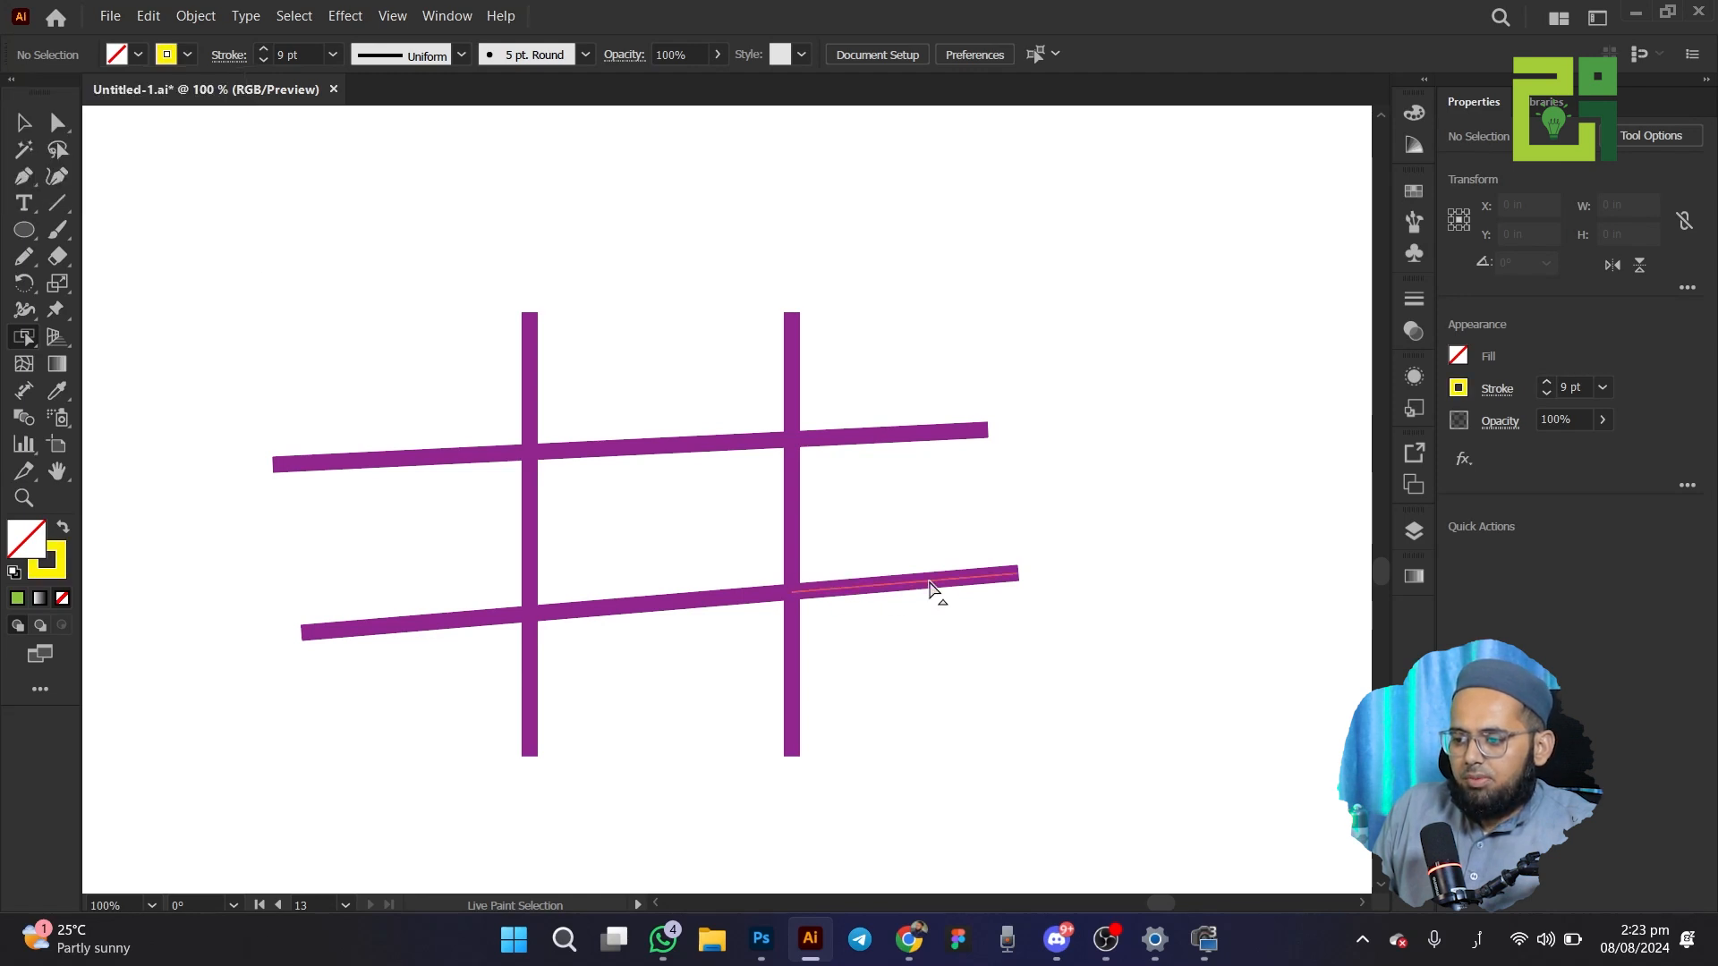
pyautogui.click(930, 591)
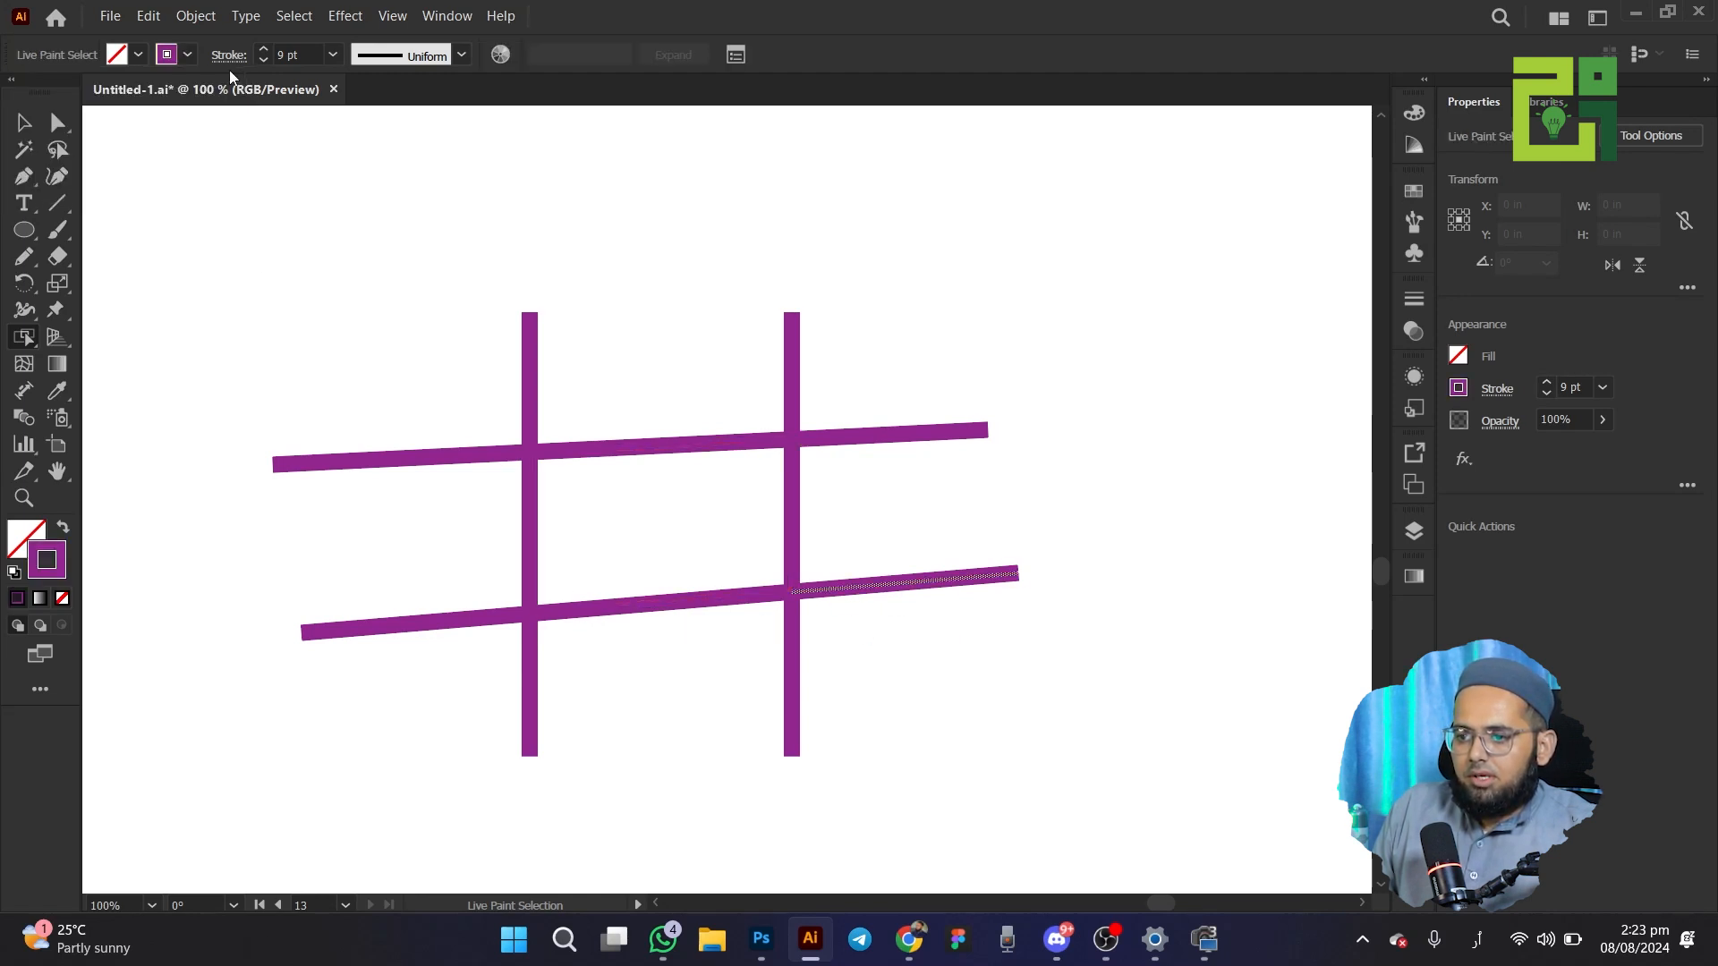
pyautogui.click(189, 55)
pyautogui.click(93, 93)
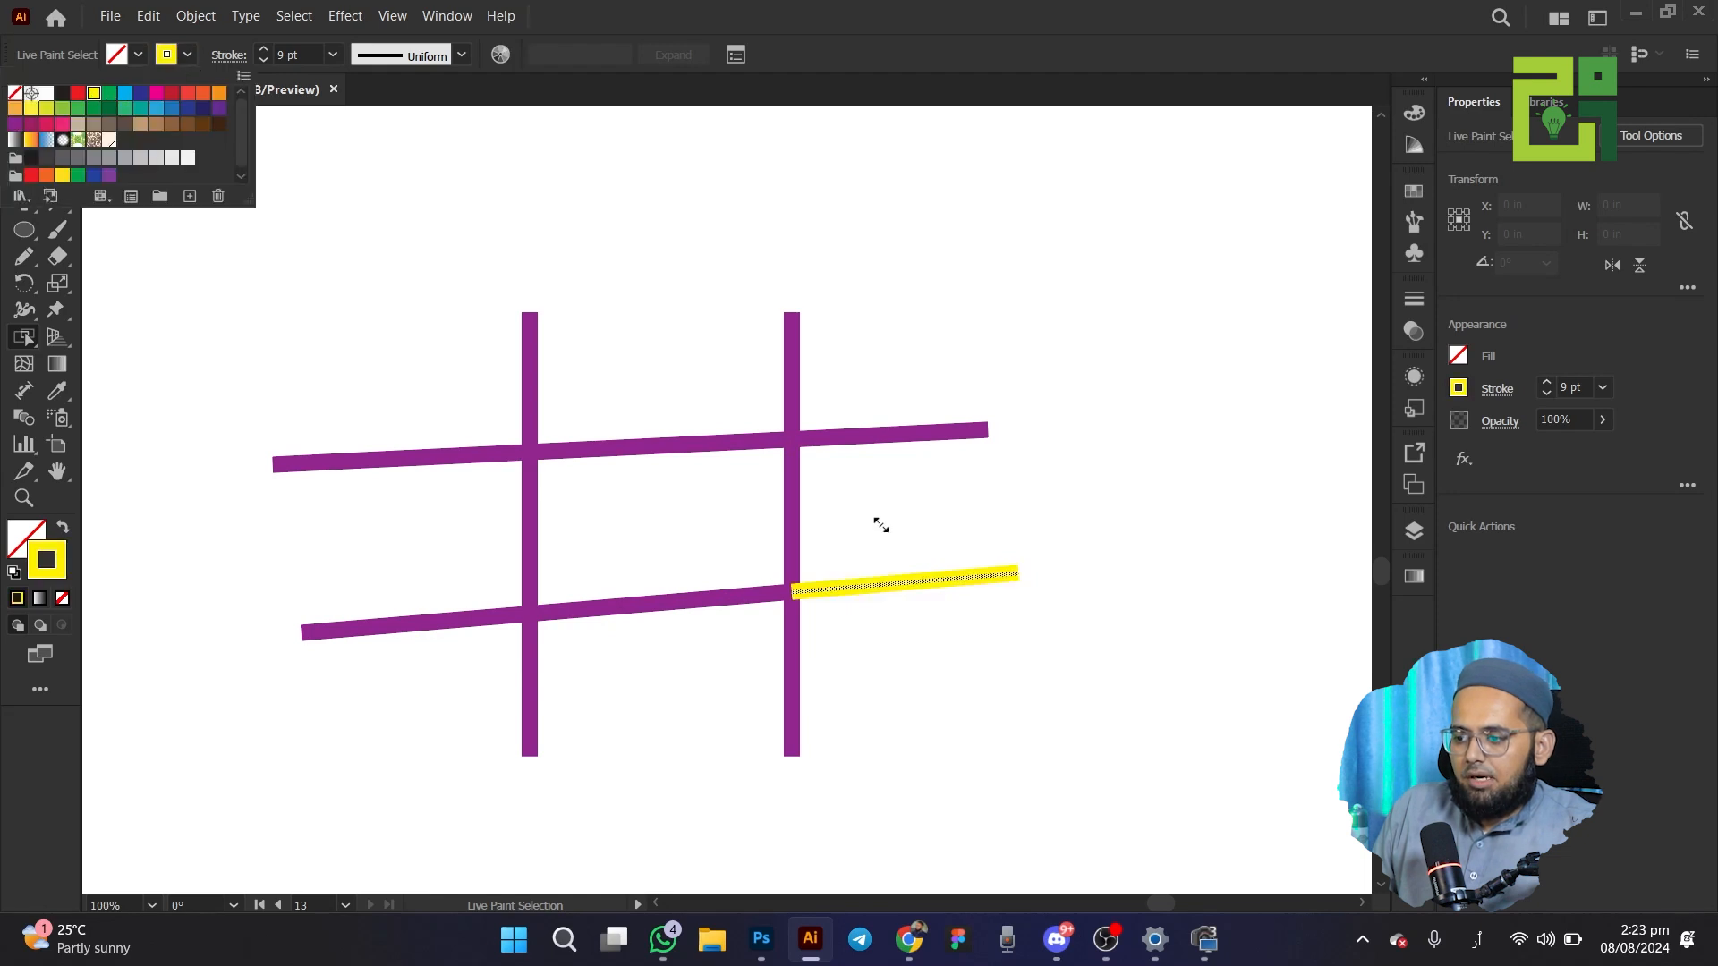
# Recolor the middle segment of the lower slanted line red
pyautogui.click(876, 435)
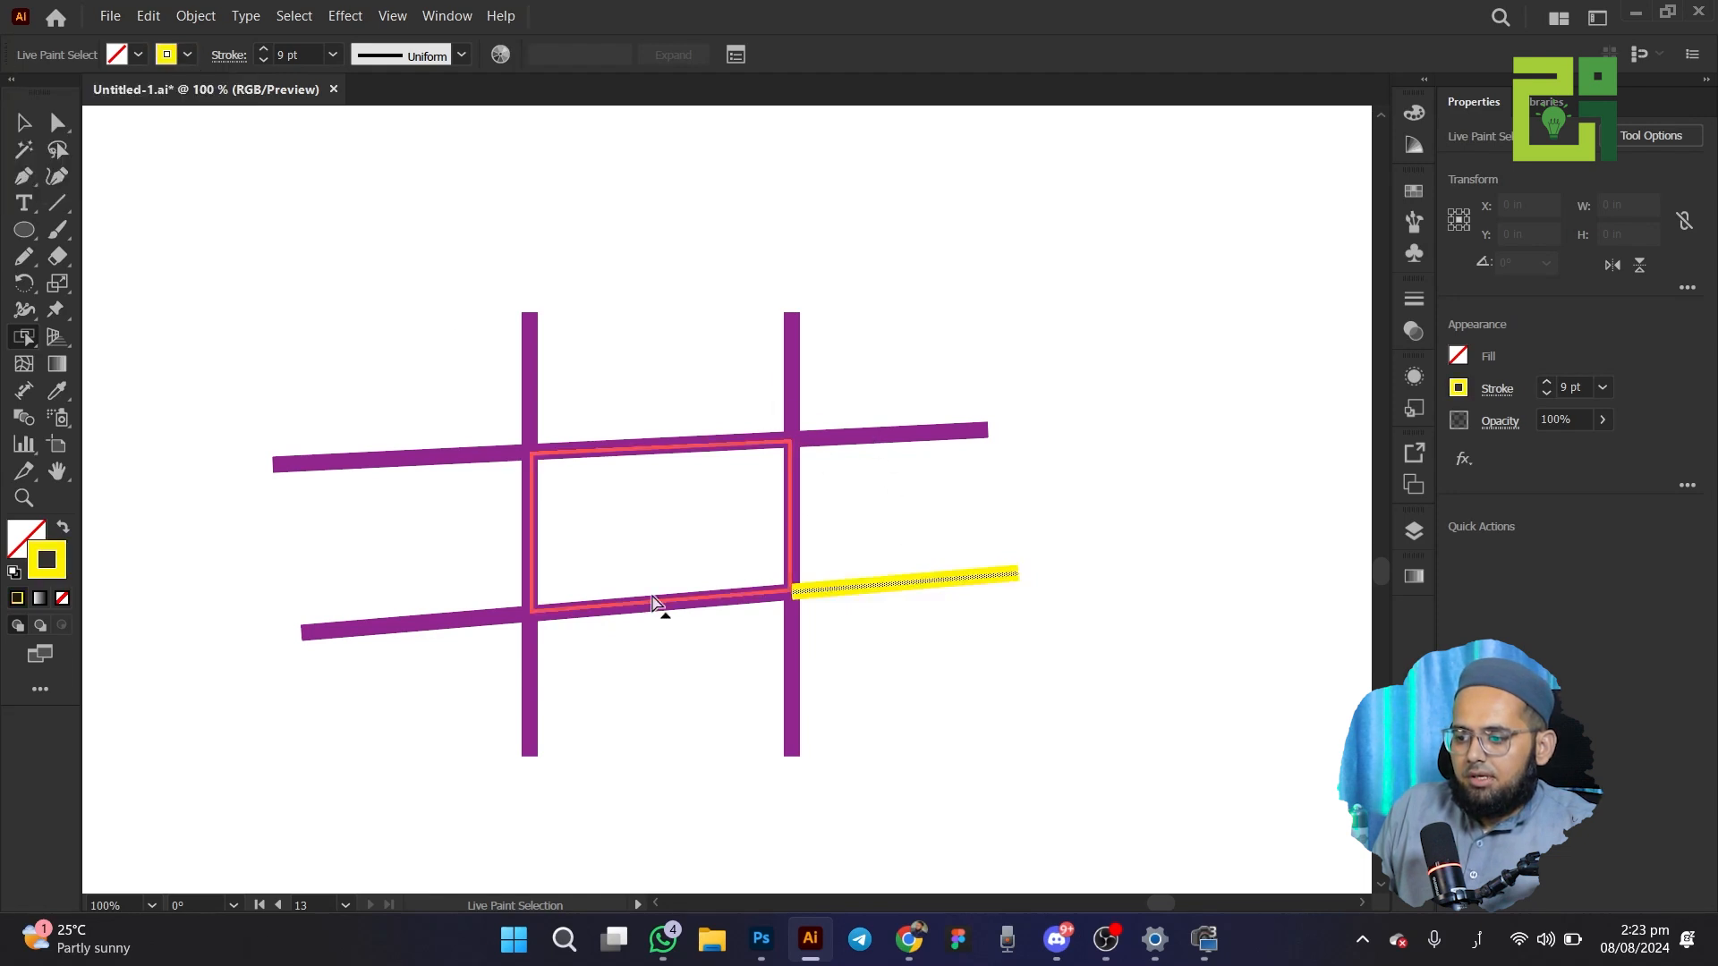
pyautogui.click(651, 607)
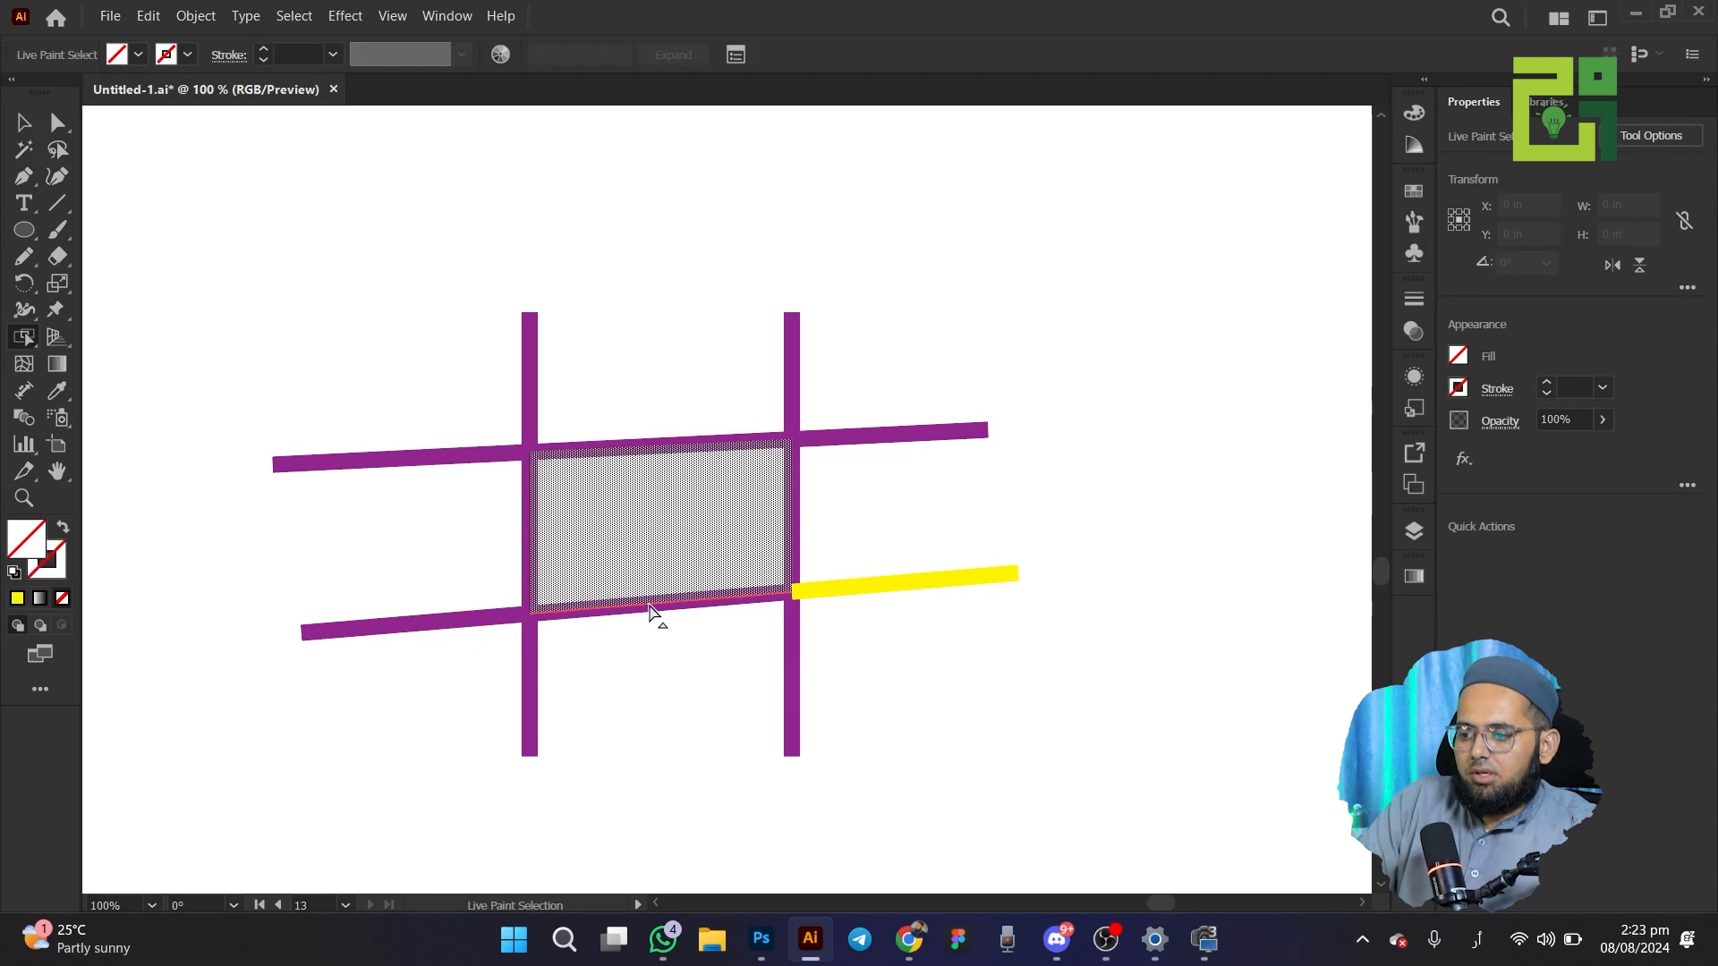
pyautogui.click(651, 612)
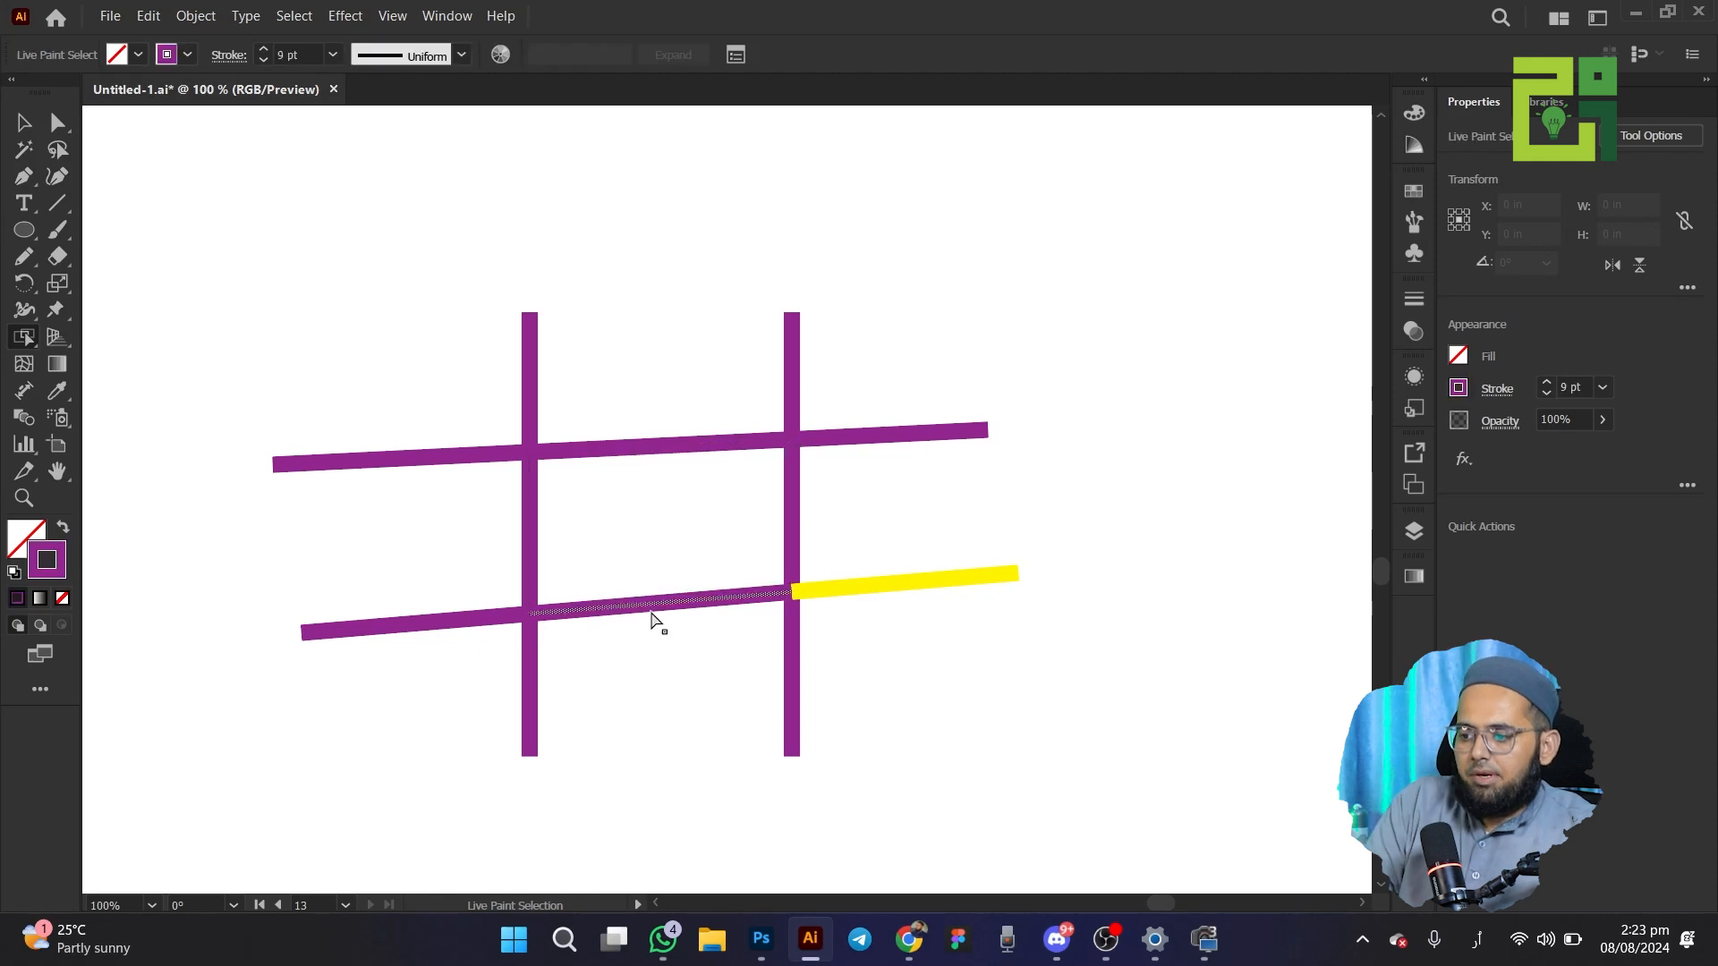
pyautogui.click(176, 62)
pyautogui.click(188, 91)
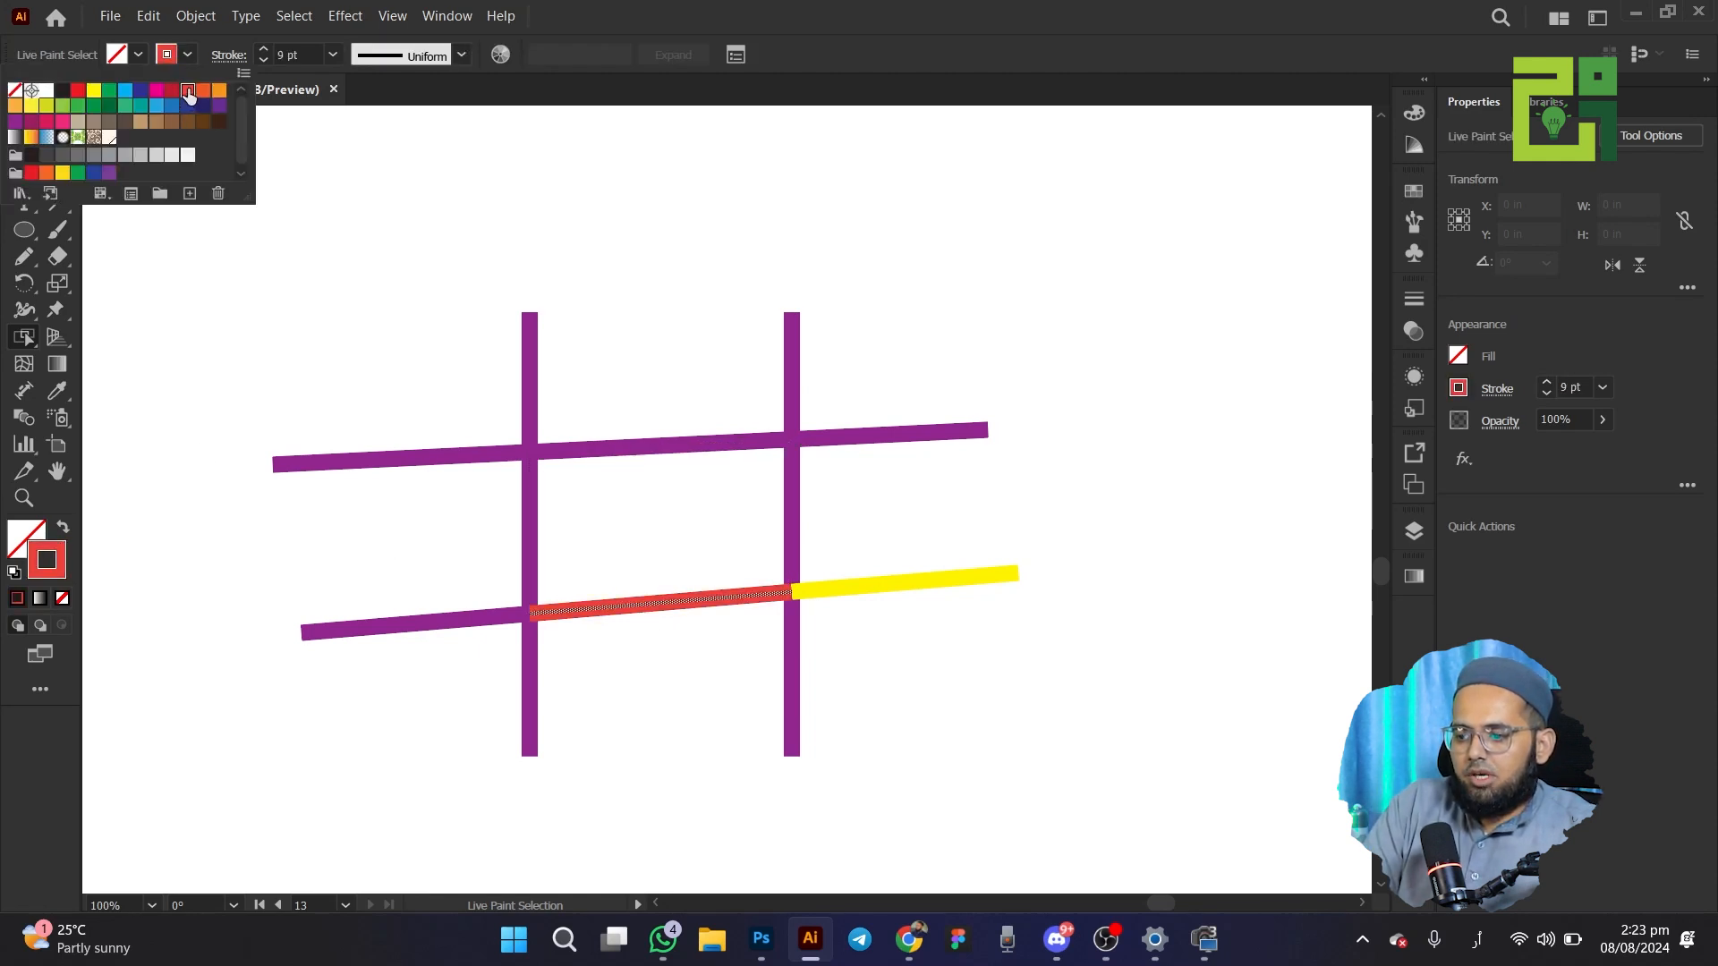
# Recolor the left end segment of the lower slanted line light brown and deselect it
pyautogui.click(381, 604)
pyautogui.click(379, 639)
pyautogui.click(379, 629)
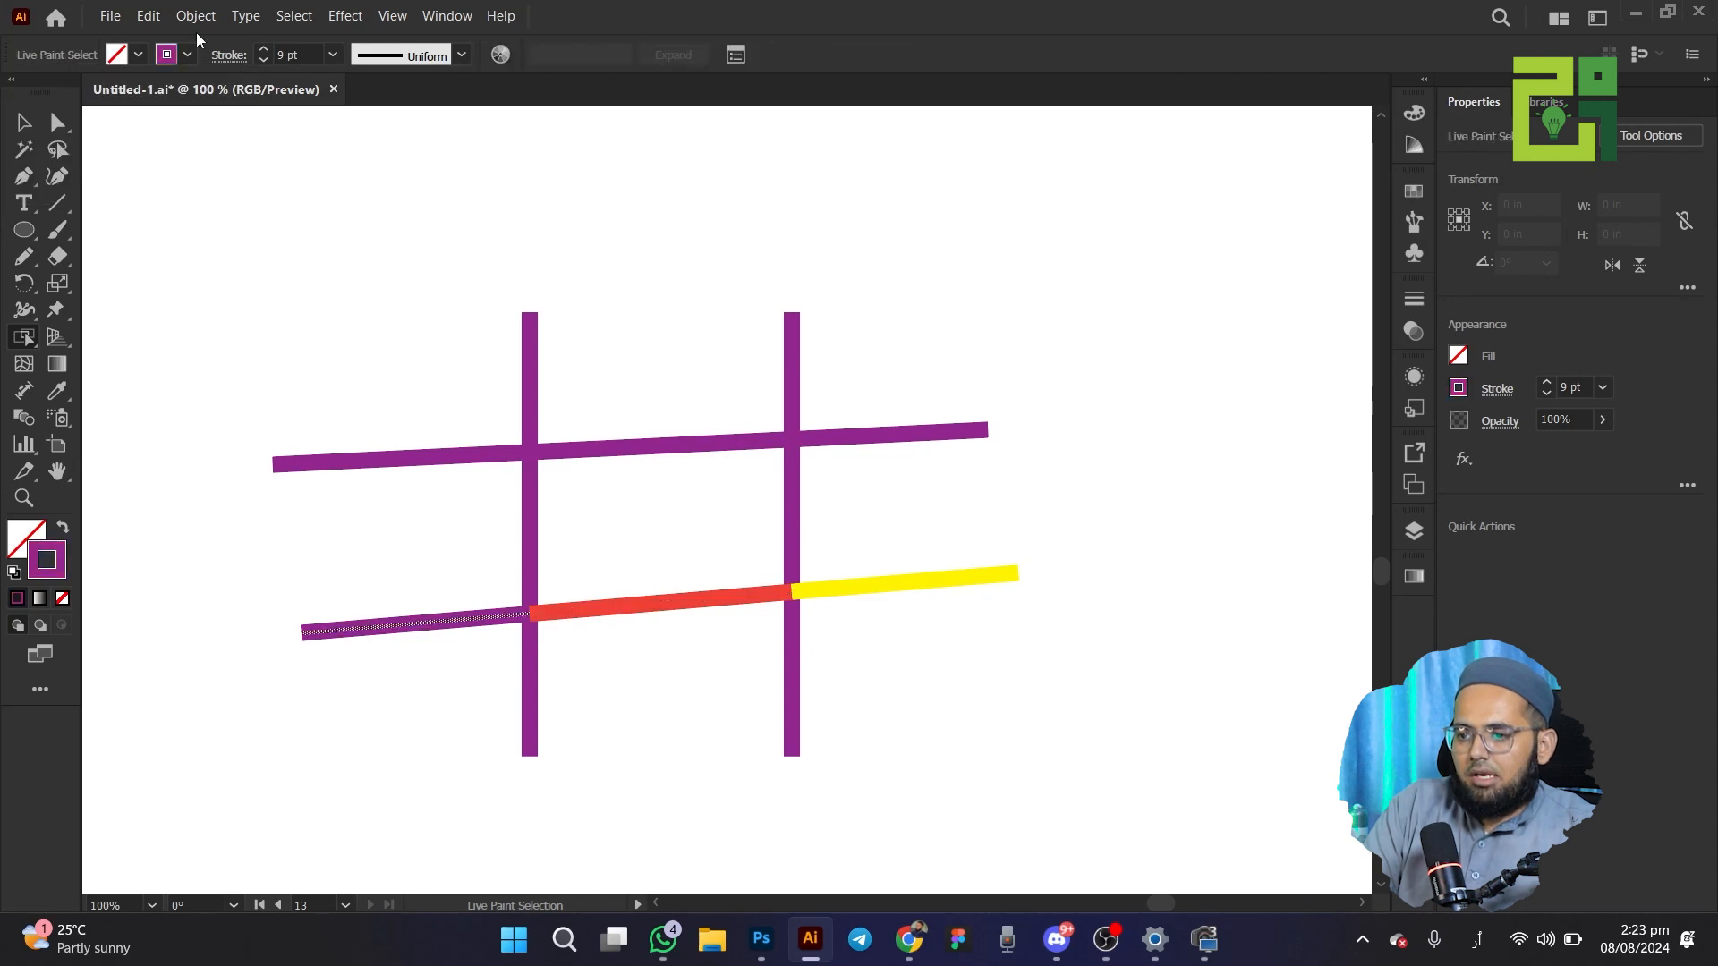
pyautogui.click(187, 56)
pyautogui.click(141, 124)
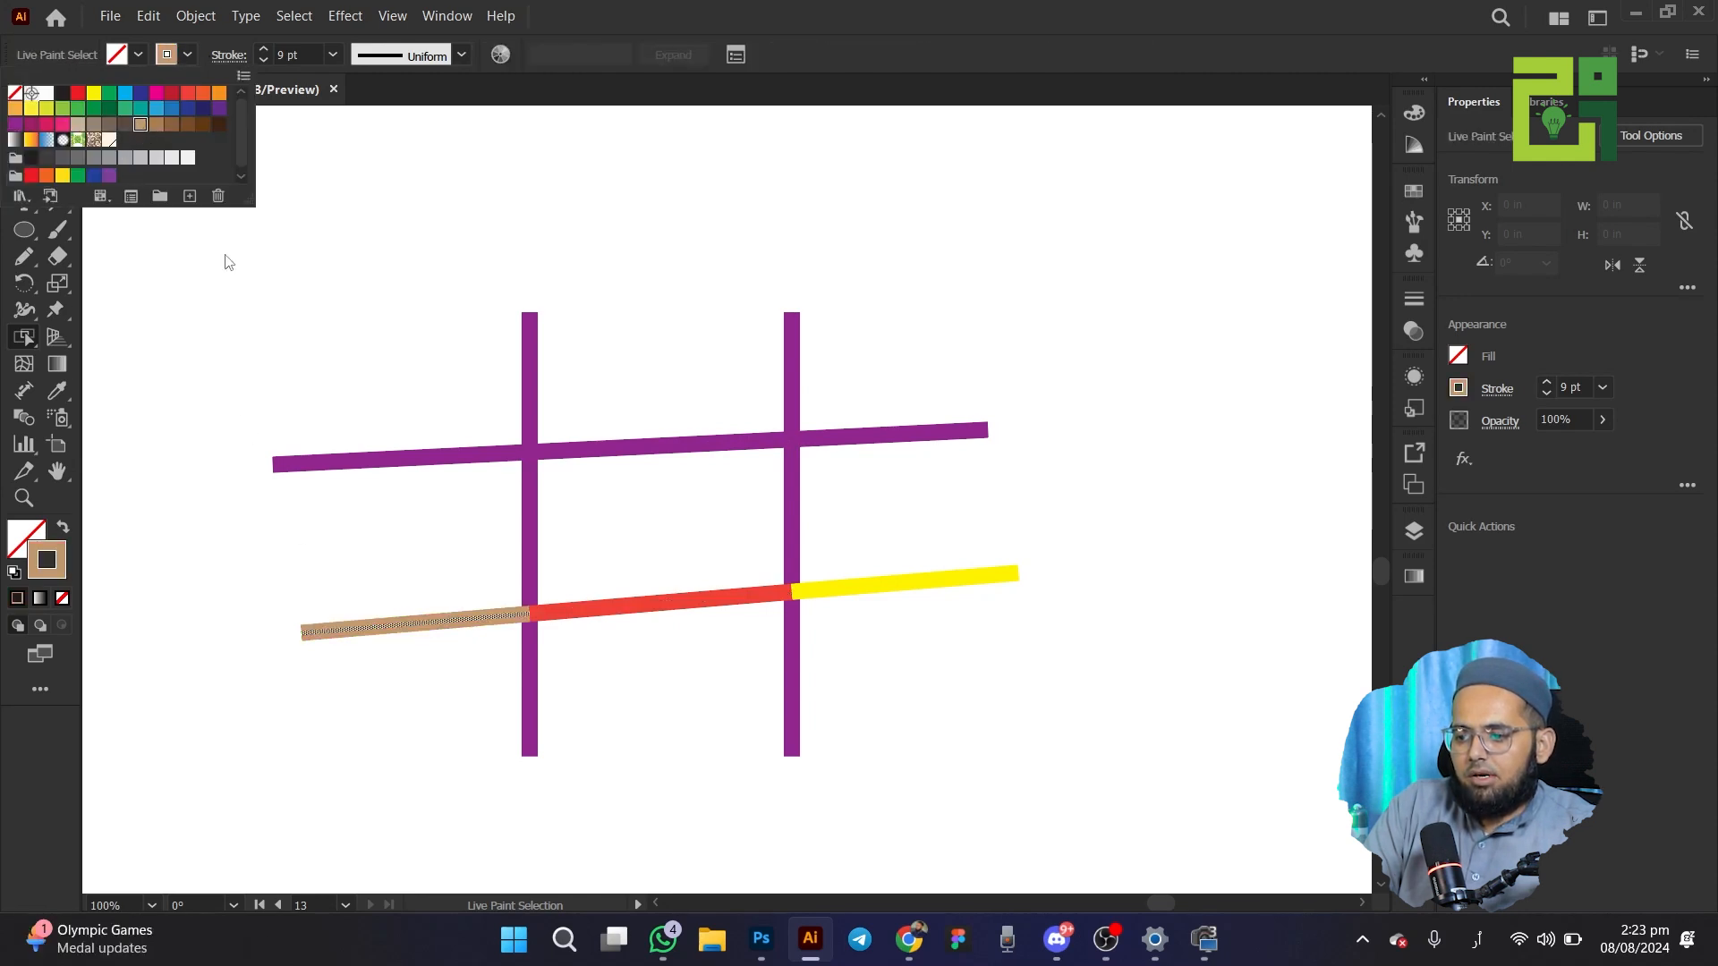
pyautogui.click(419, 320)
pyautogui.click(399, 279)
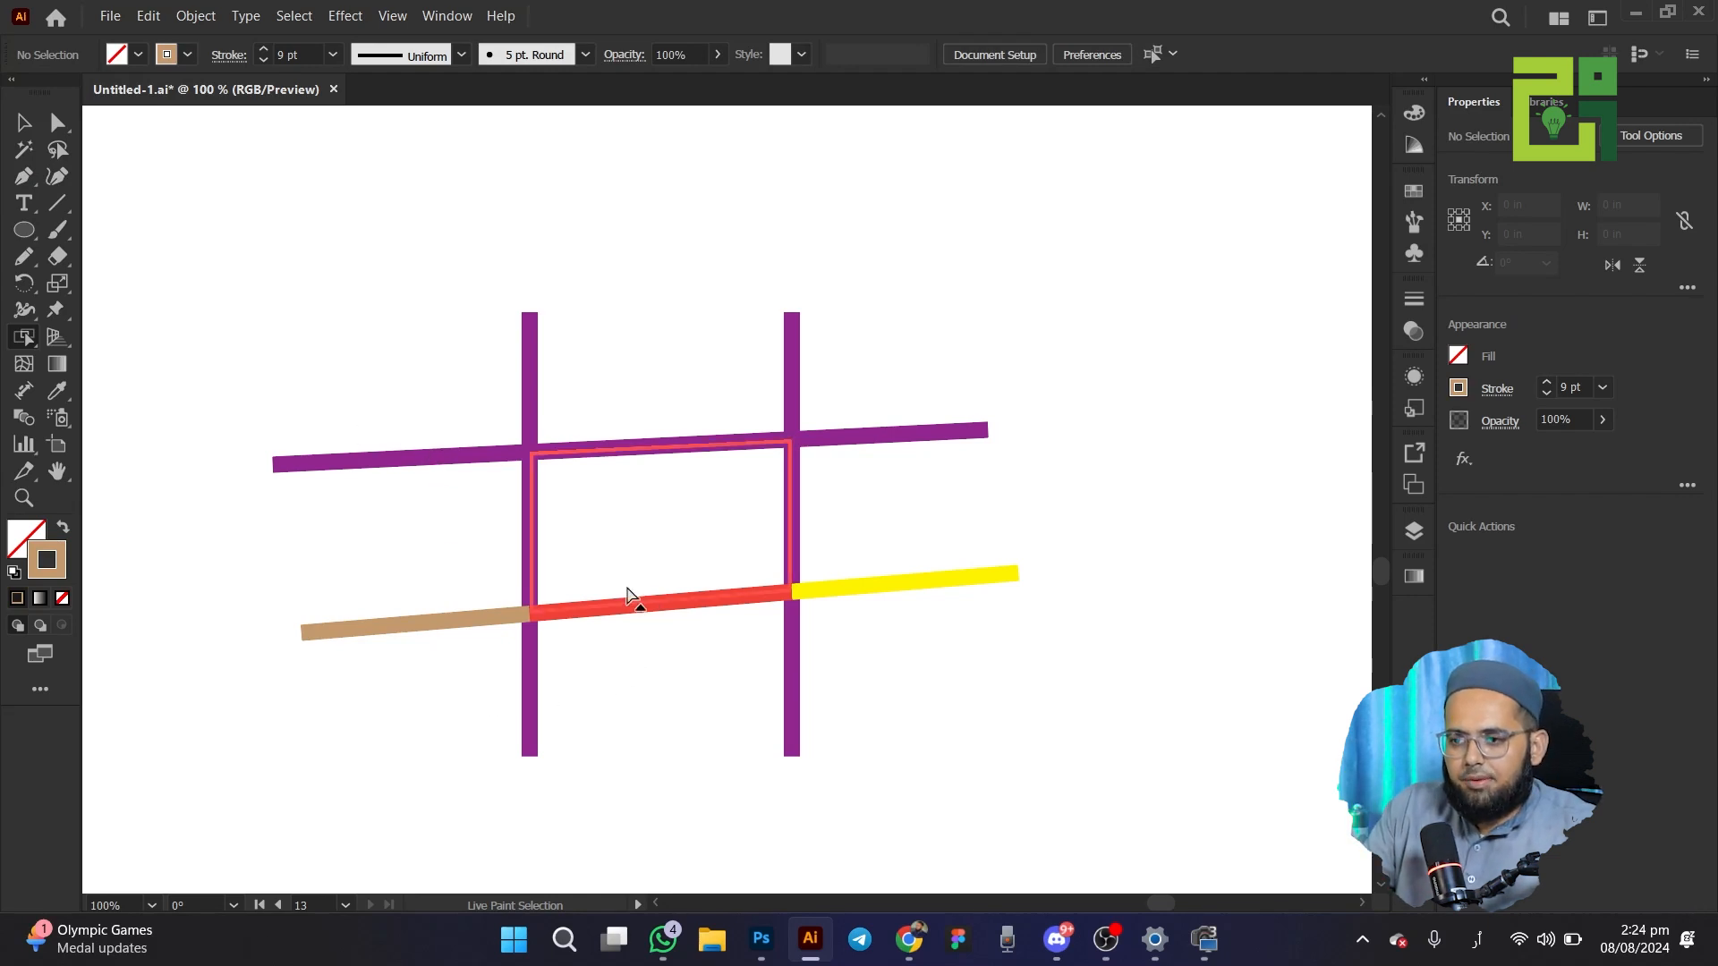
# Choose a dark blue stroke color and select the grid's central cell, then return to the Selection tool
pyautogui.click(185, 56)
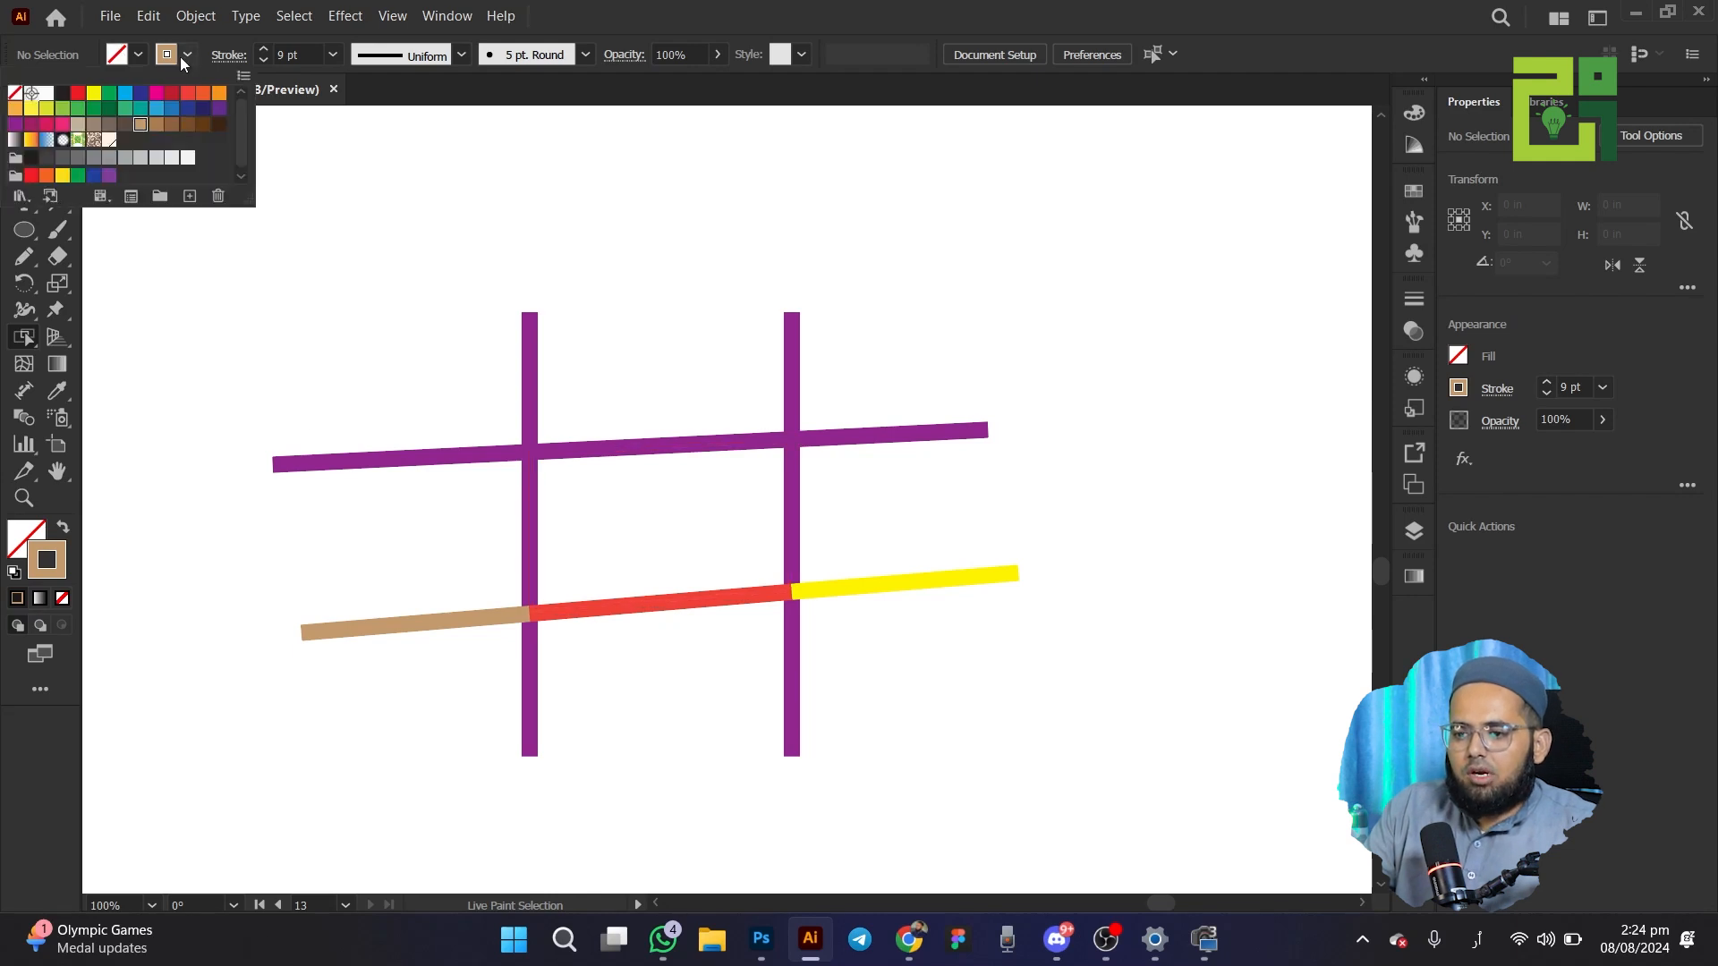
pyautogui.click(141, 95)
pyautogui.click(716, 546)
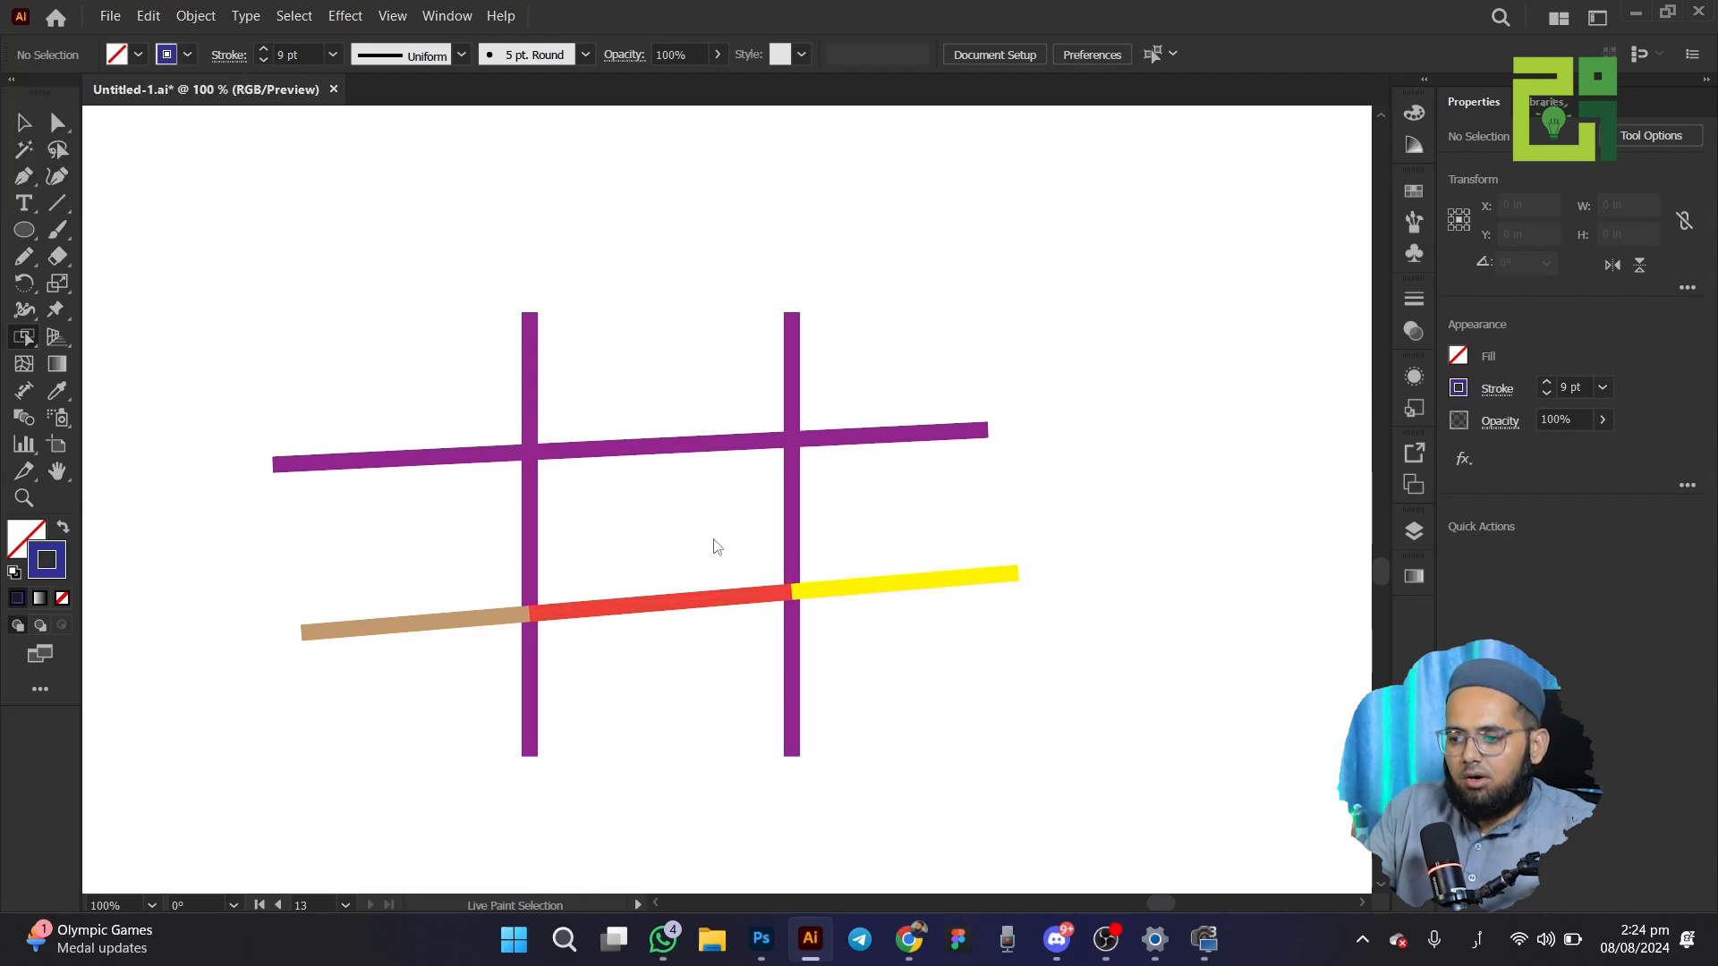
pyautogui.click(640, 548)
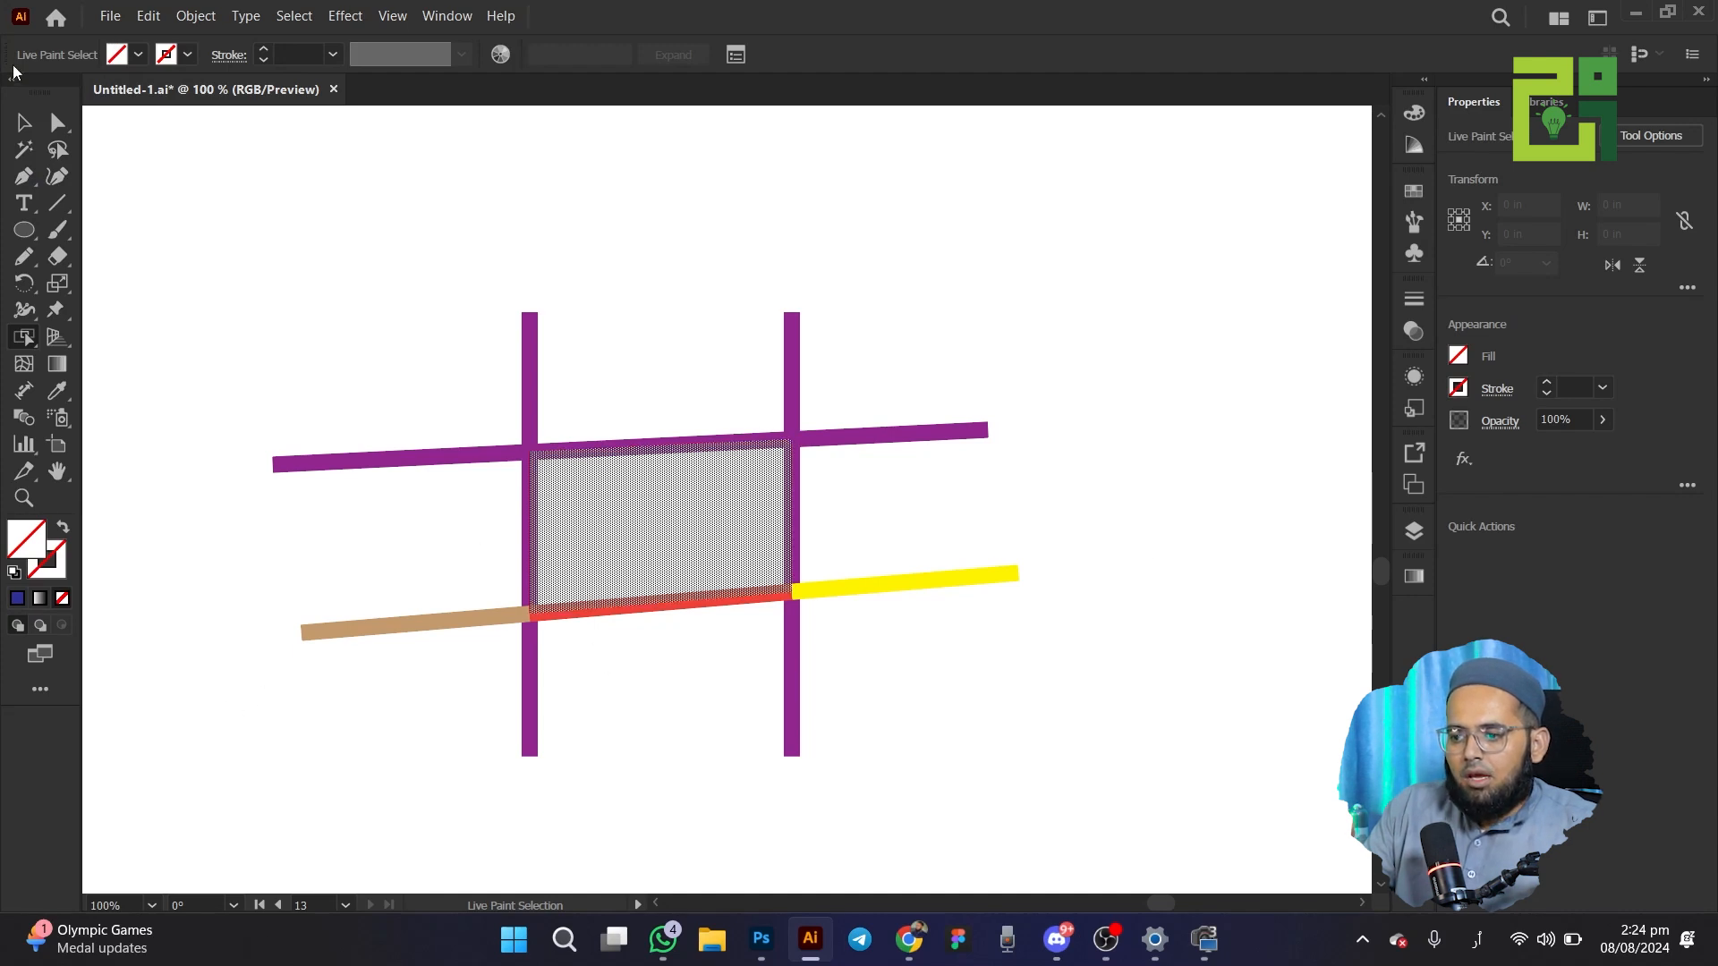
pyautogui.click(26, 125)
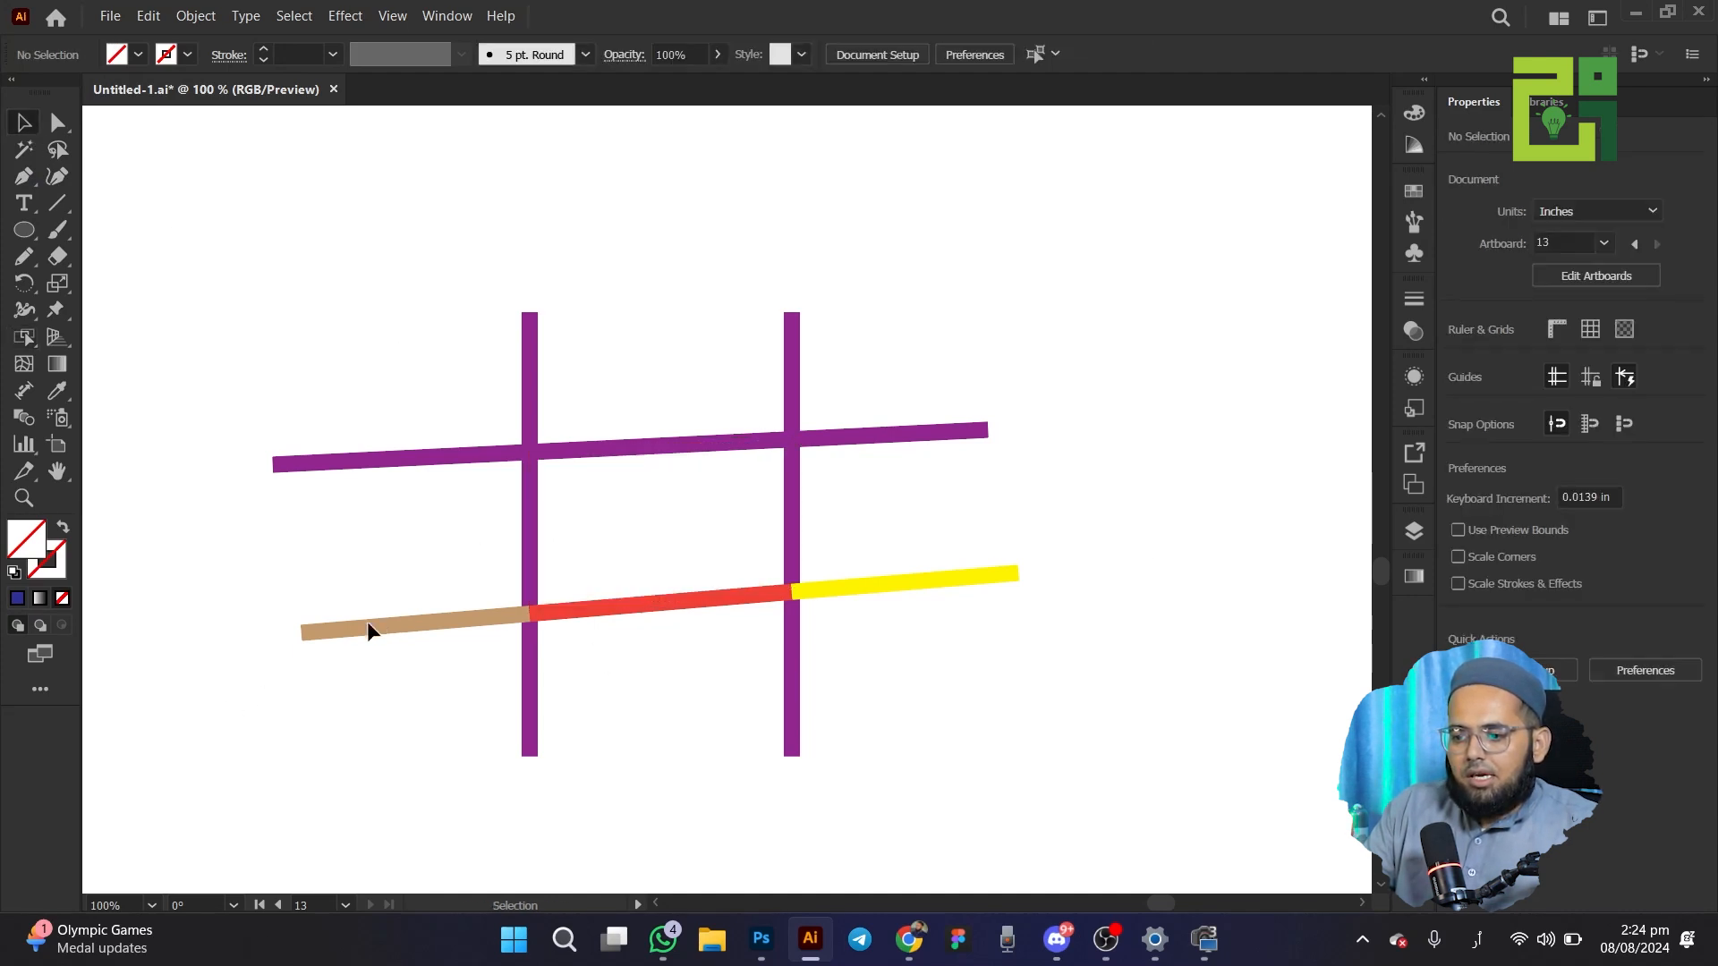
# Directly select the left end anchor point of the multicolored lower line and move it to about X 1.99 in, Y 4.37 in
pyautogui.click(343, 628)
pyautogui.click(56, 123)
pyautogui.click(318, 683)
pyautogui.click(304, 633)
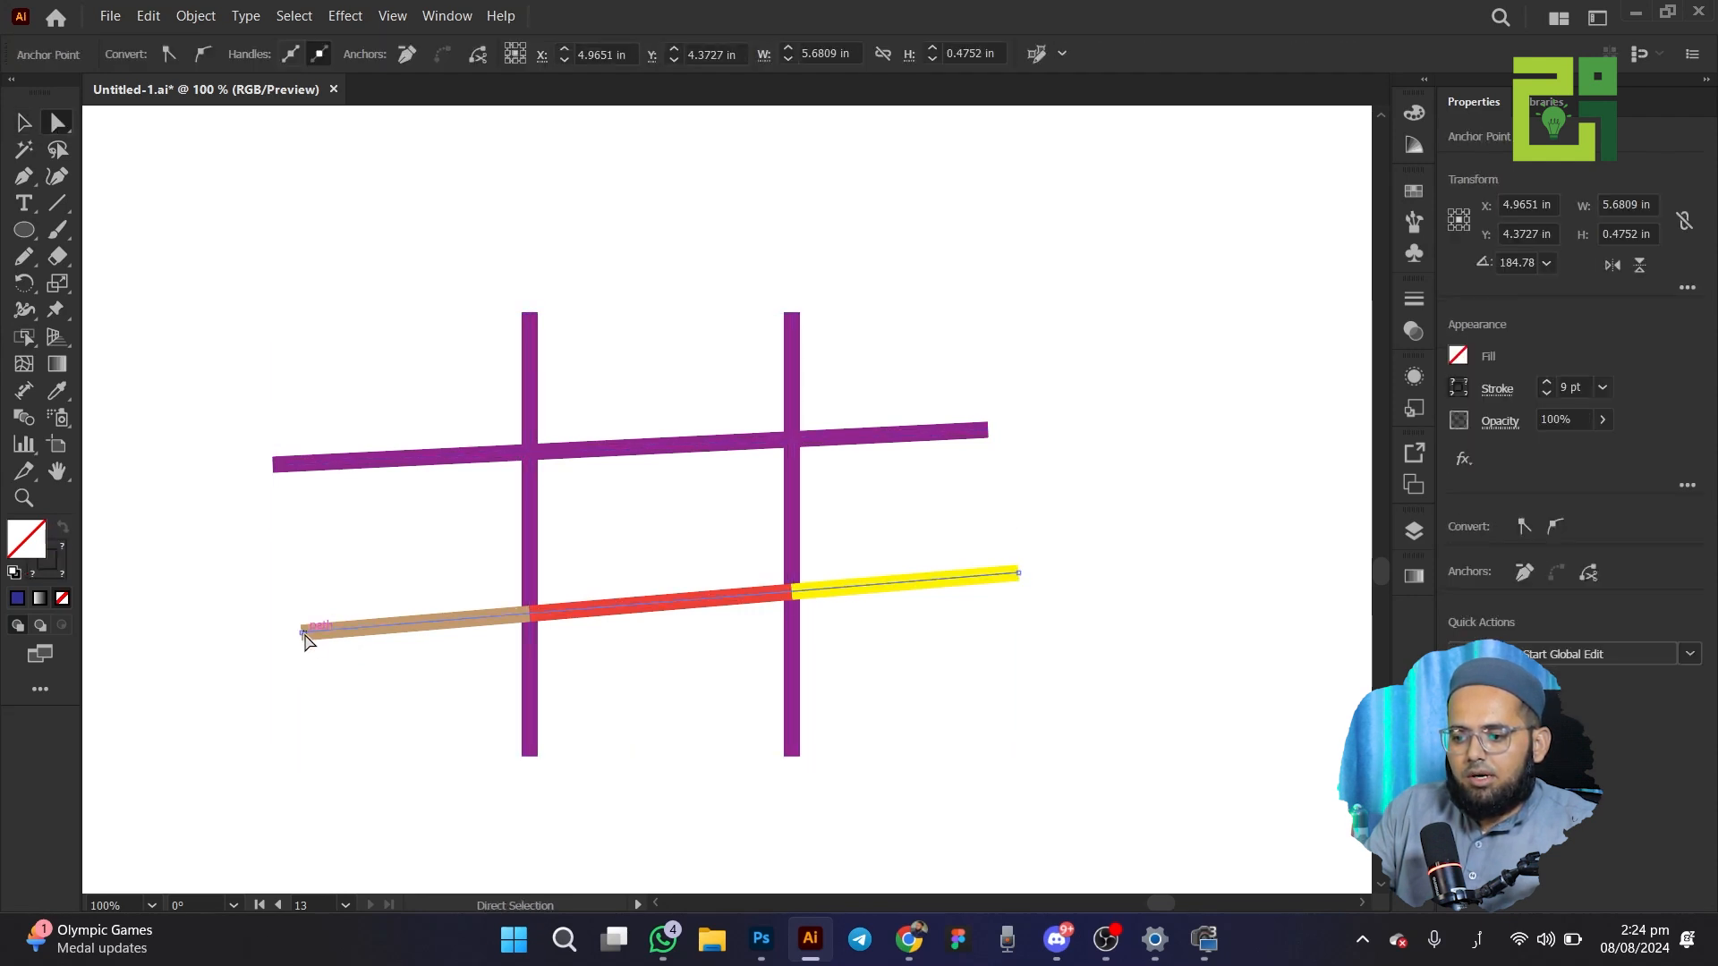
pyautogui.moveTo(305, 633)
pyautogui.mouseDown()
pyautogui.moveTo(314, 732)
pyautogui.moveTo(291, 587)
pyautogui.moveTo(304, 517)
pyautogui.moveTo(701, 502)
pyautogui.moveTo(373, 642)
pyautogui.moveTo(322, 602)
pyautogui.moveTo(285, 601)
pyautogui.mouseUp()
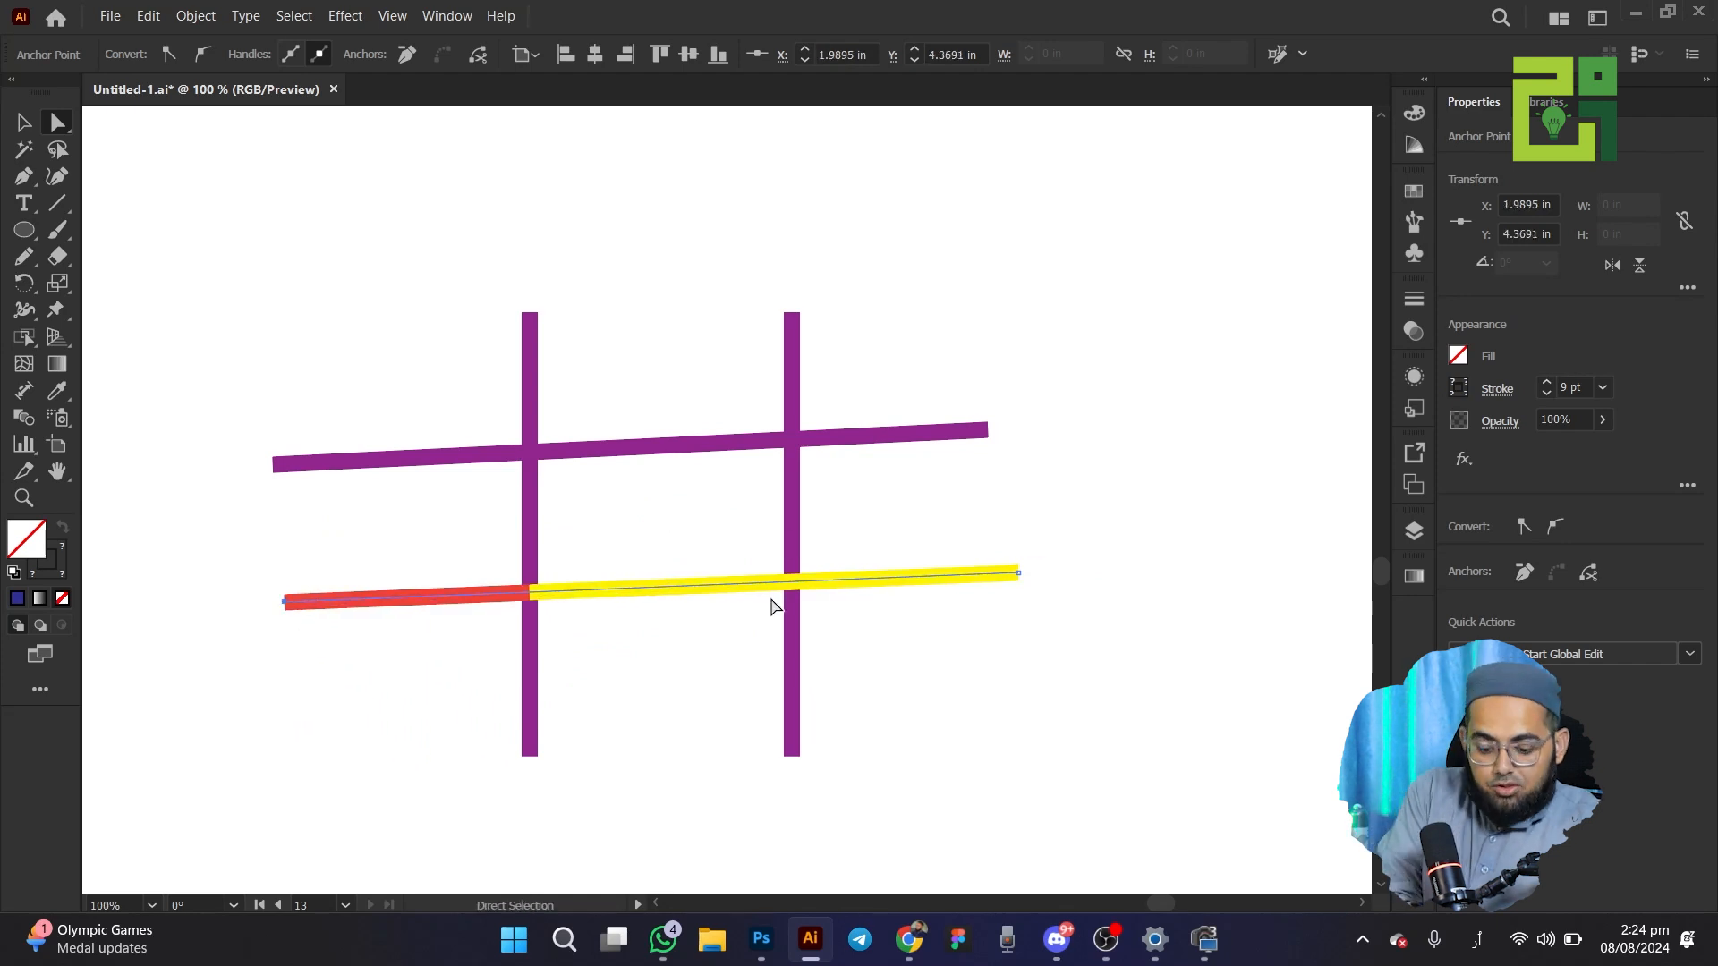
# Undo the last anchor moves, place the lower line's left endpoint at about X 2.26 in, Y 4.25 in, and deselect the line
pyautogui.hotkey('ctrl', 'z')
pyautogui.hotkey('ctrl', 'z')
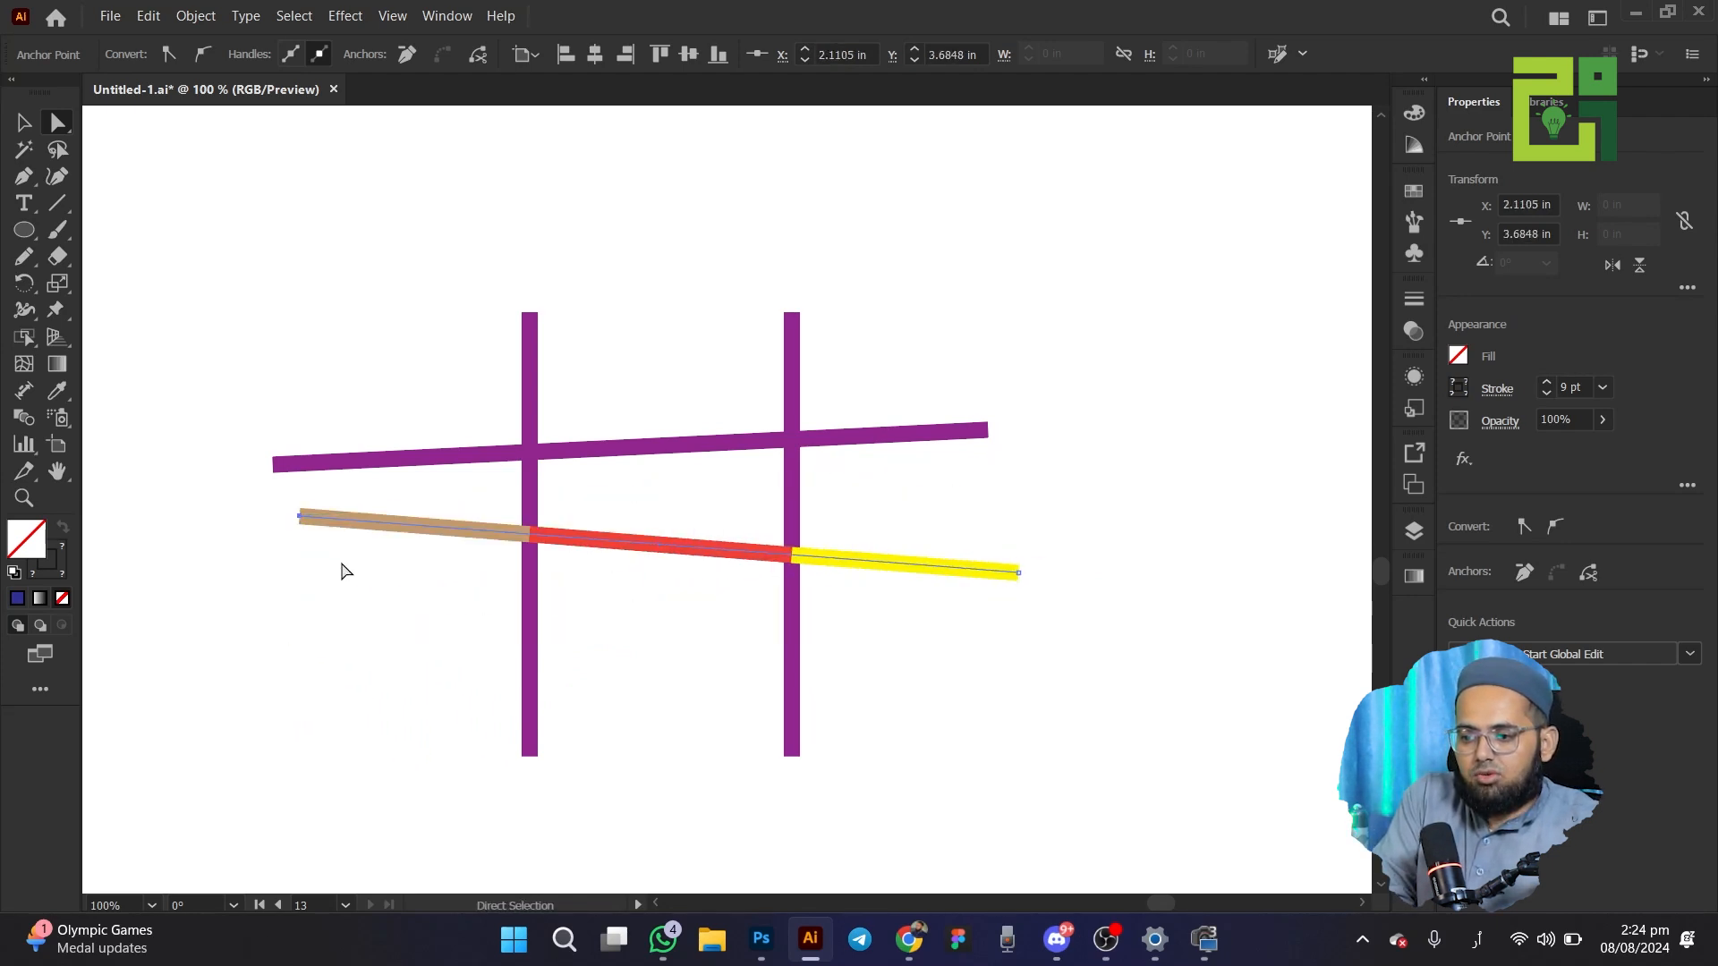
pyautogui.moveTo(302, 522)
pyautogui.mouseDown()
pyautogui.moveTo(453, 575)
pyautogui.moveTo(560, 583)
pyautogui.moveTo(429, 587)
pyautogui.moveTo(364, 614)
pyautogui.moveTo(346, 633)
pyautogui.moveTo(348, 692)
pyautogui.moveTo(330, 694)
pyautogui.moveTo(319, 589)
pyautogui.mouseUp()
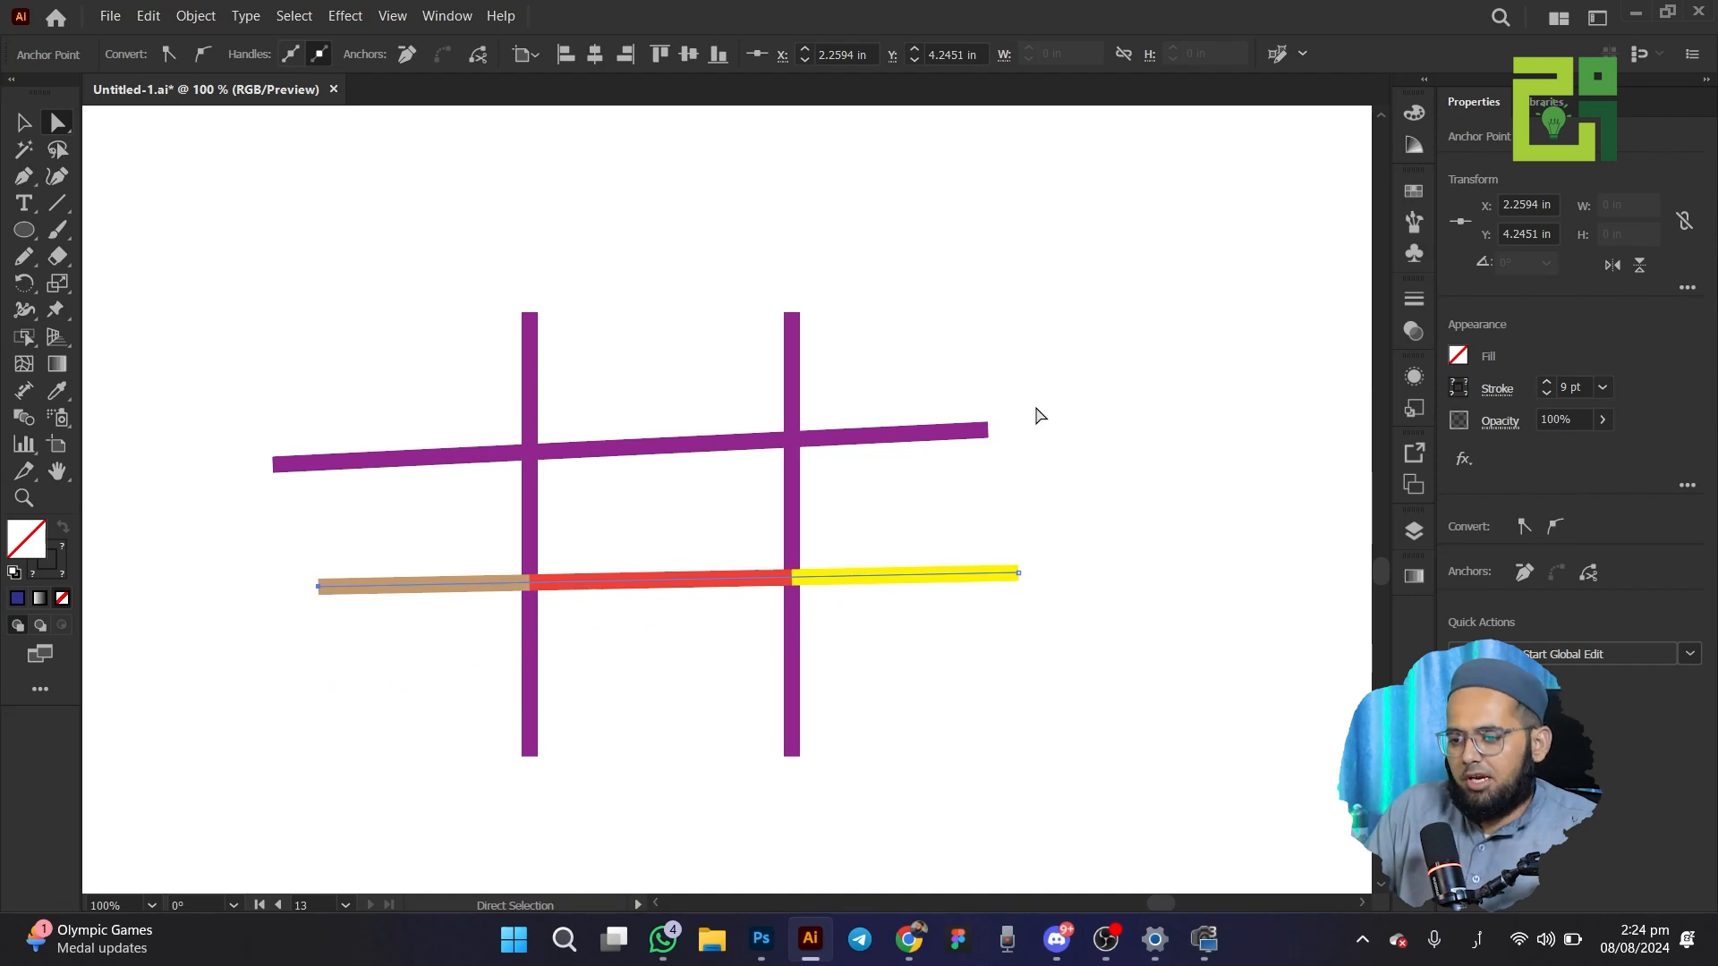
pyautogui.press('v')
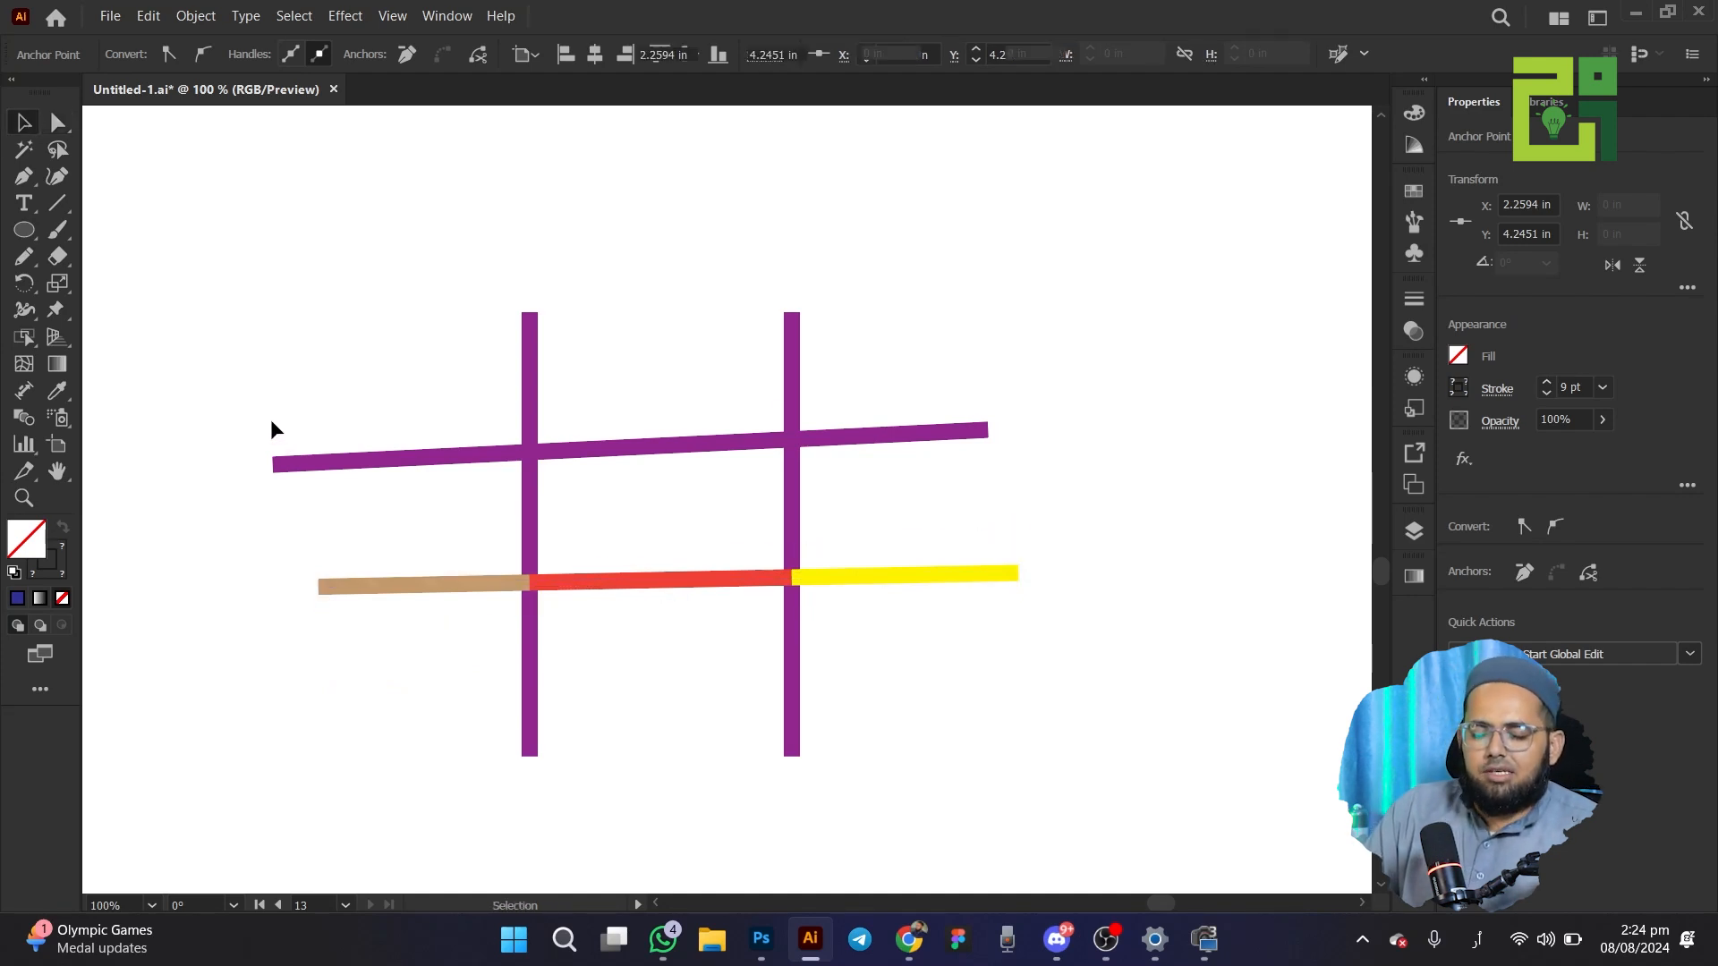
pyautogui.click(275, 430)
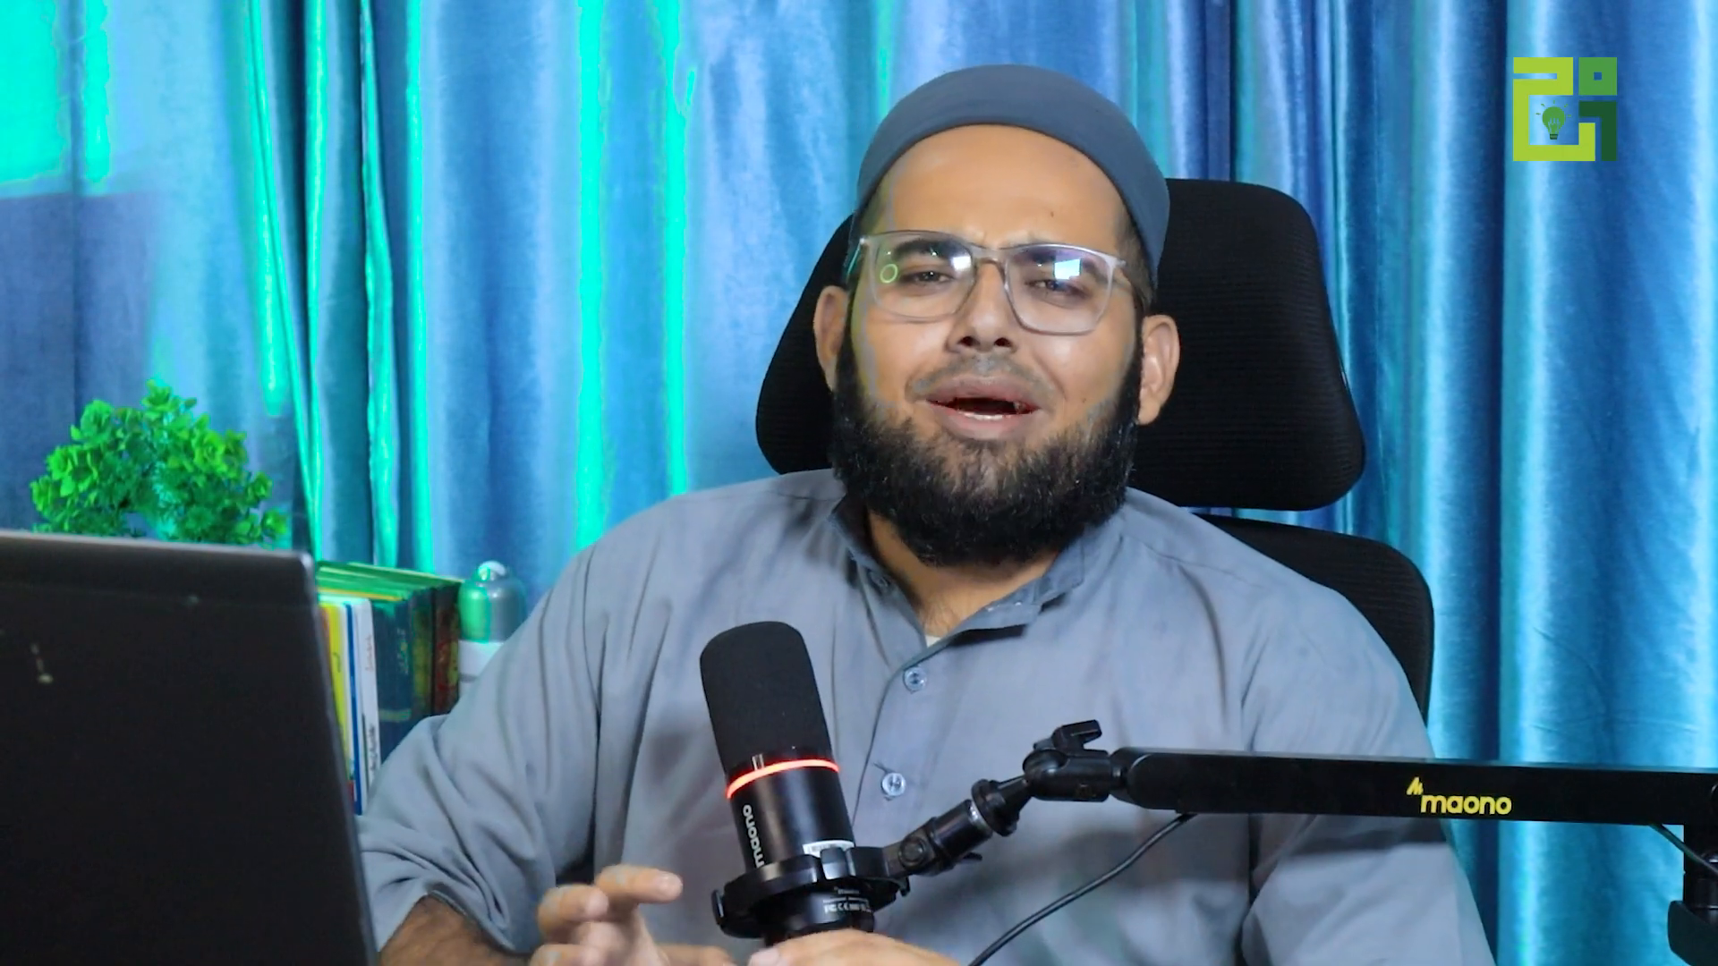